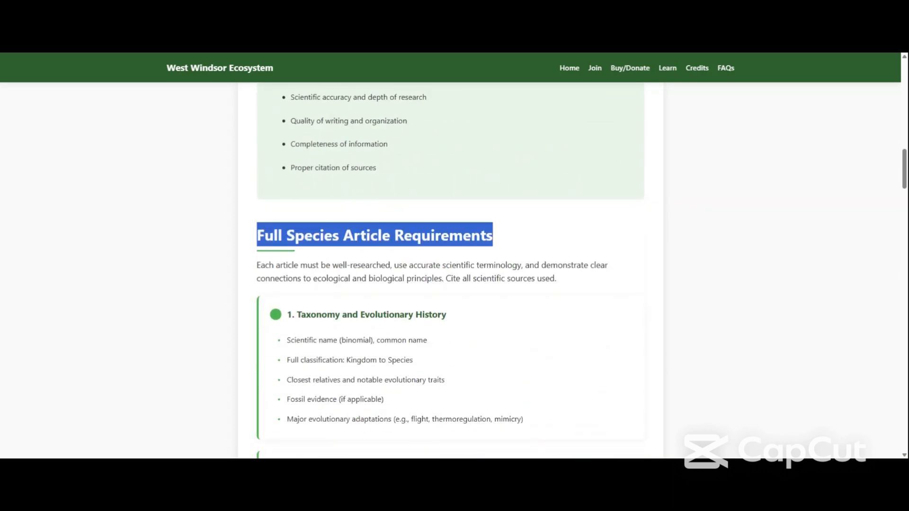
Read through the Full Species Article Requirements, from Taxonomy and Evolutionary History through Sources and Citations.
click(191, 224)
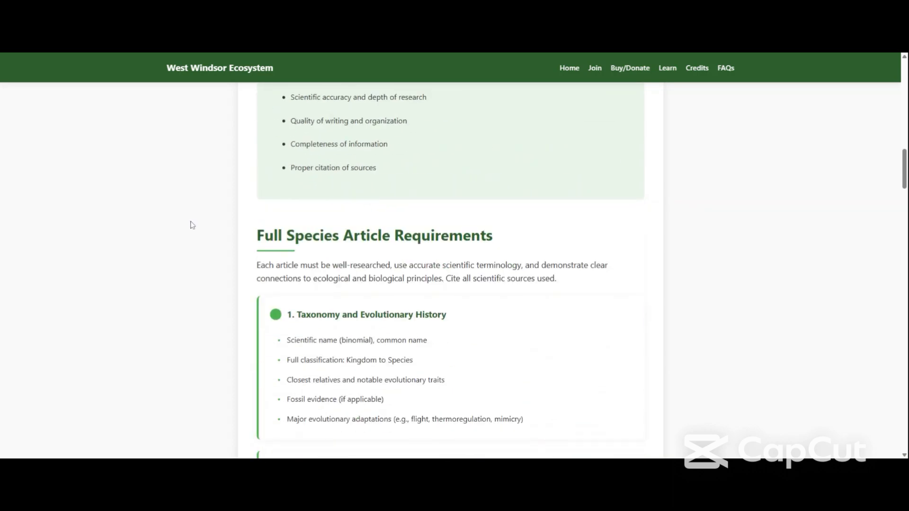
middle_click(190, 221)
scroll(152, 154, up, 9)
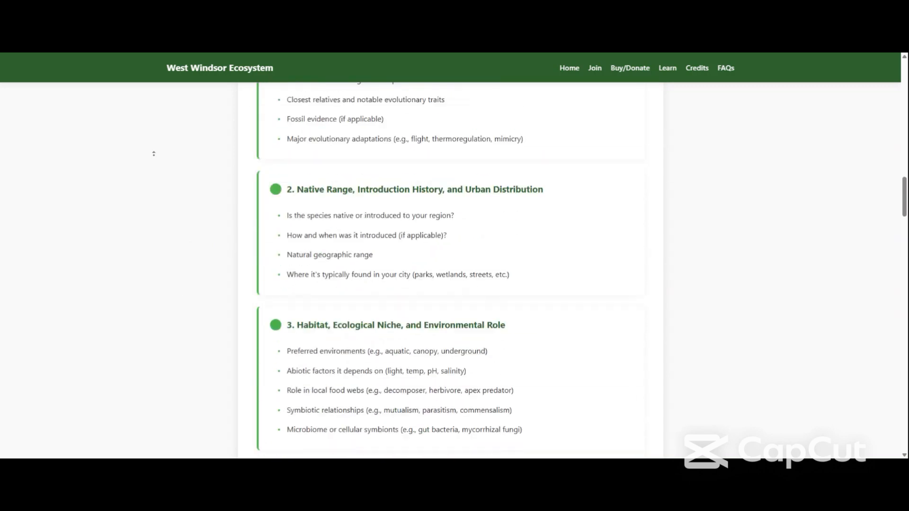
scroll(169, 246, down, 2)
scroll(170, 247, down, 3)
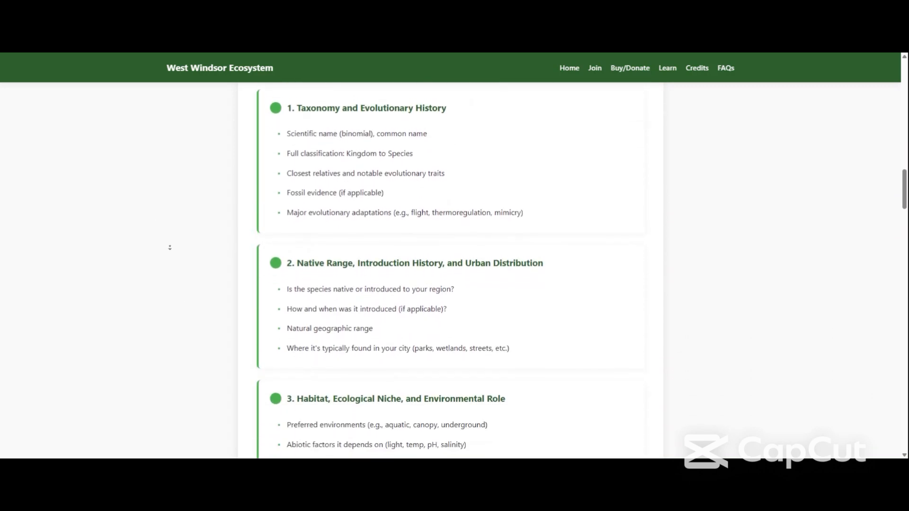
scroll(169, 247, down, 2)
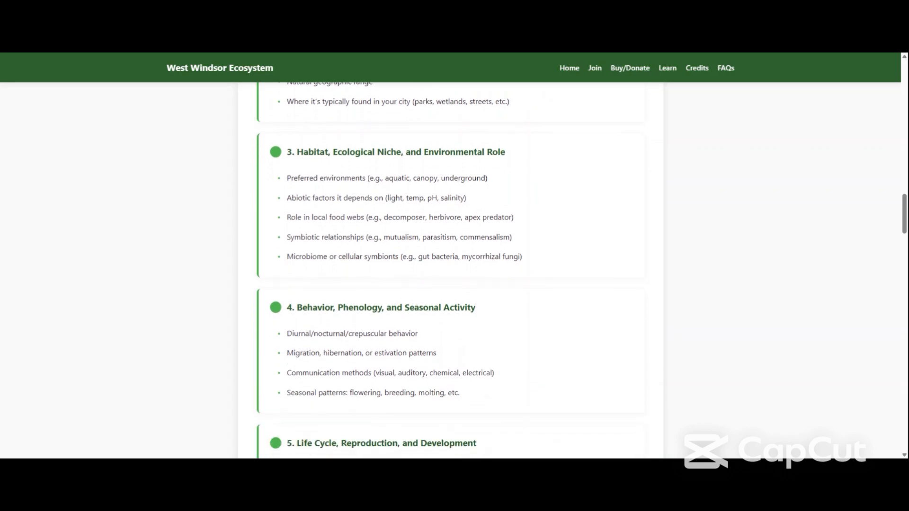
scroll(169, 258, down, 7)
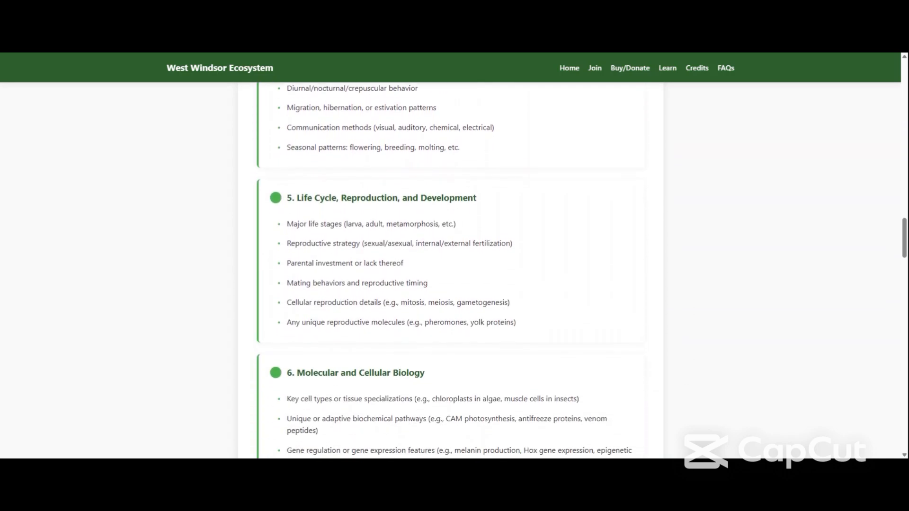
scroll(169, 258, down, 14)
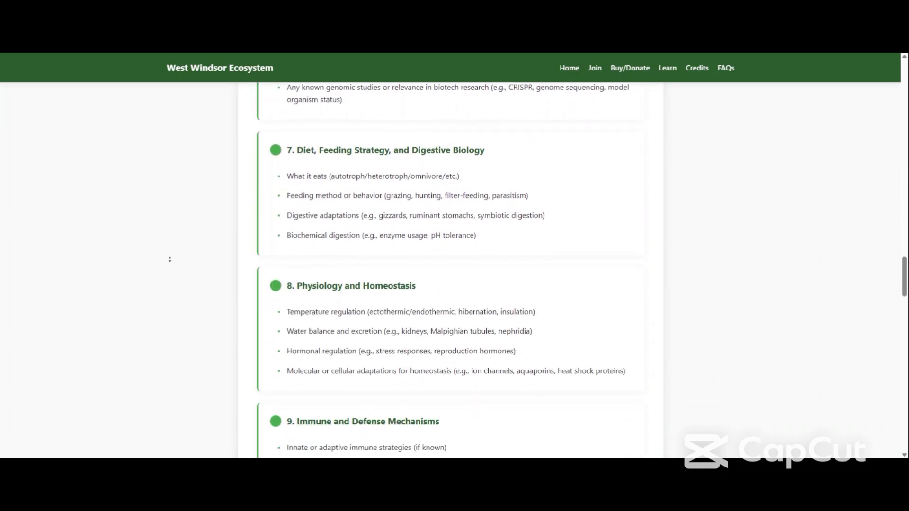
scroll(170, 262, down, 16)
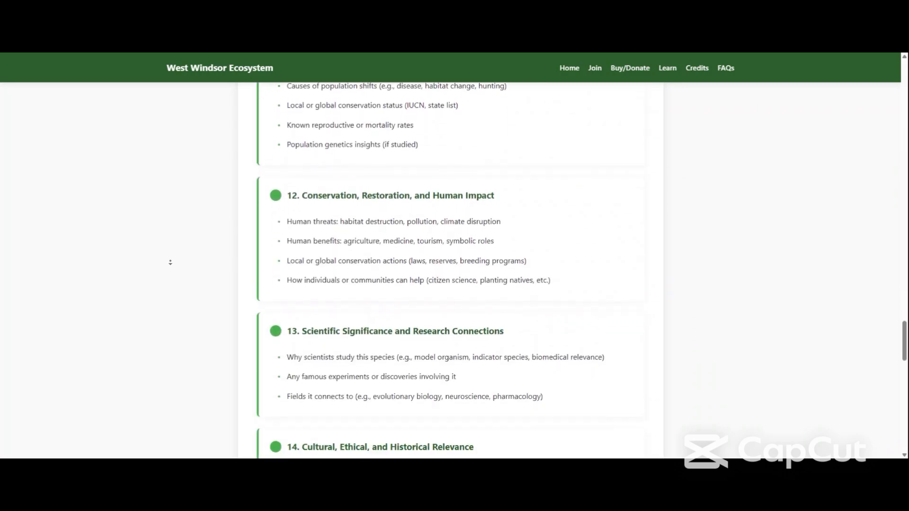
scroll(170, 263, down, 10)
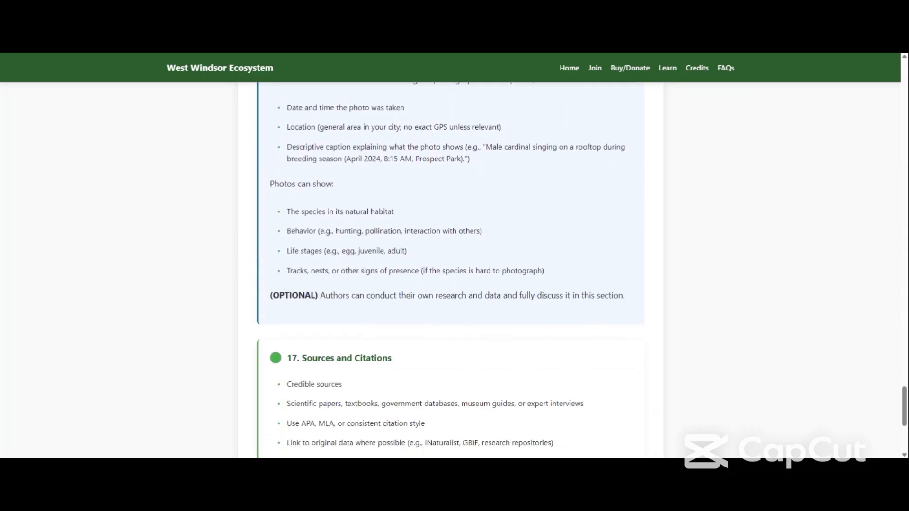
scroll(169, 261, up, 16)
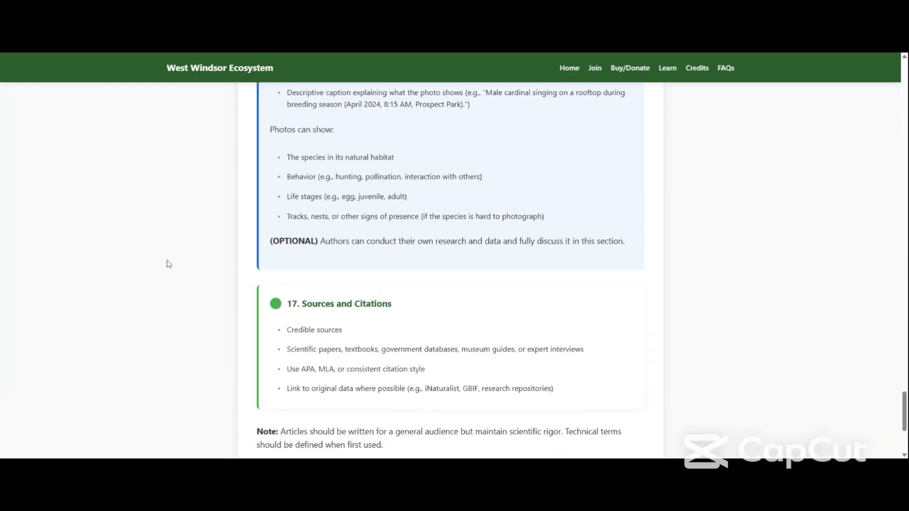
Return to requirement 1 and highlight the Taxonomy and Evolutionary History heading together with all its bullet points.
scroll(168, 263, up, 20)
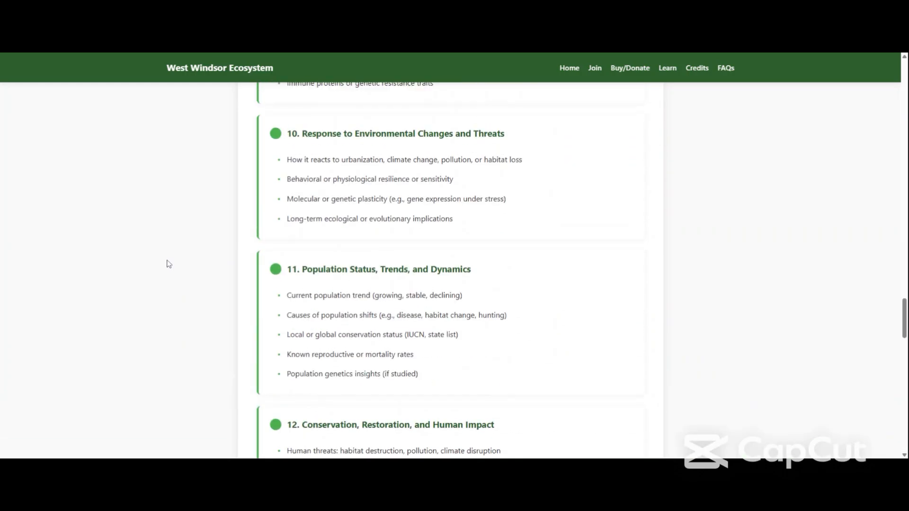
scroll(169, 263, up, 15)
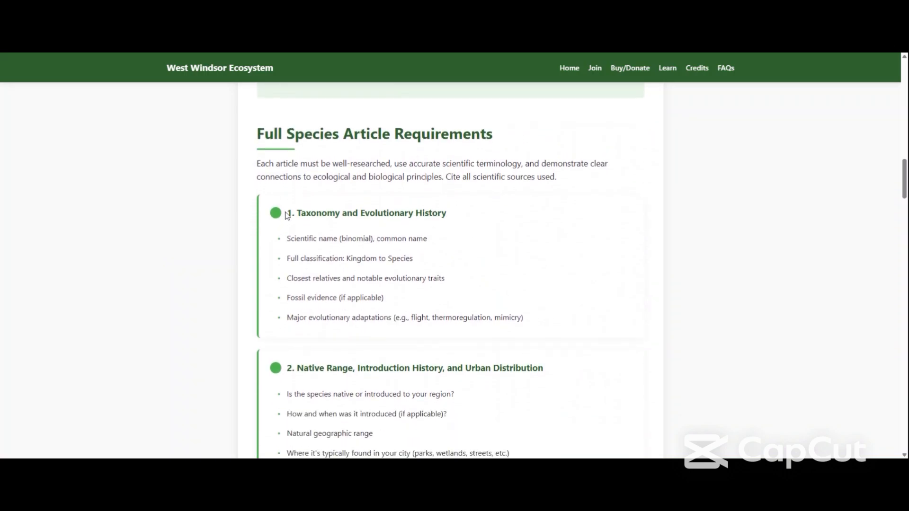
drag(286, 213, 544, 322)
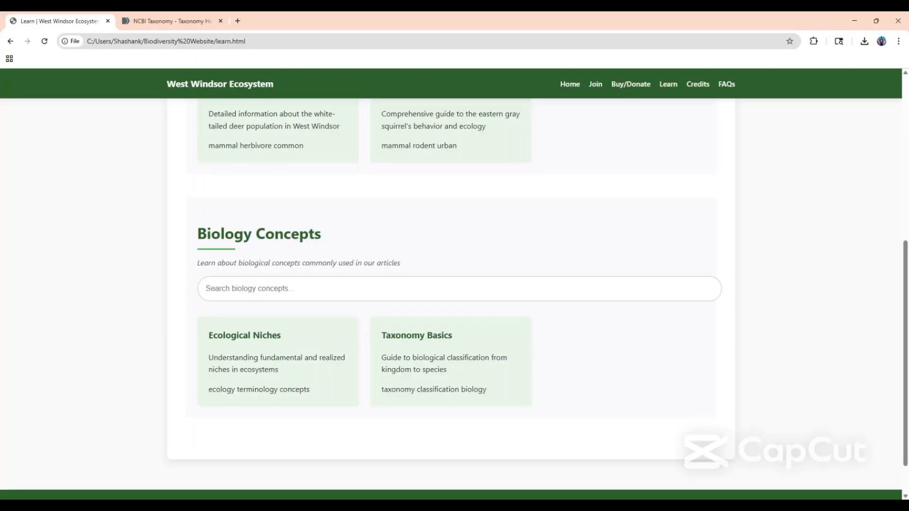
Visit the site's Home page, reopen the Learn page and examine its species entries and Biology Concepts section.
scroll(454, 284, up, 7)
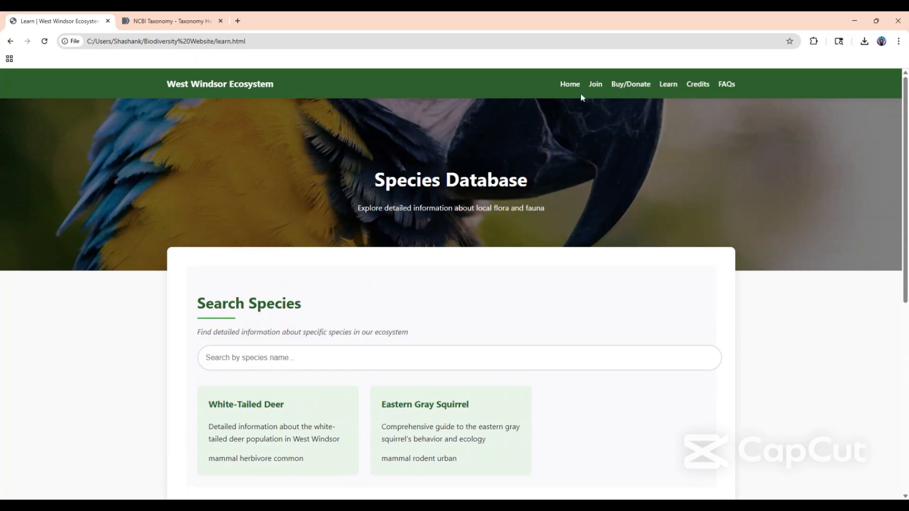
click(570, 84)
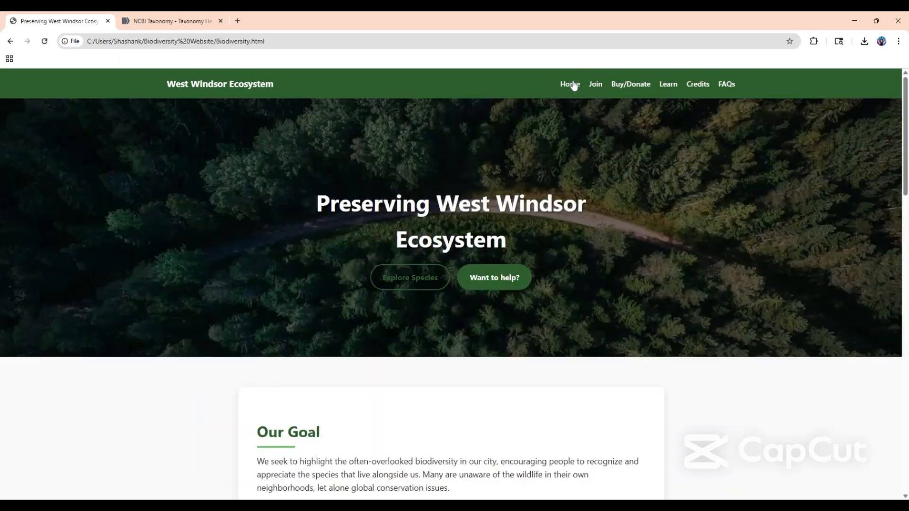
click(668, 84)
scroll(386, 181, down, 3)
scroll(386, 181, up, 1)
scroll(349, 195, down, 3)
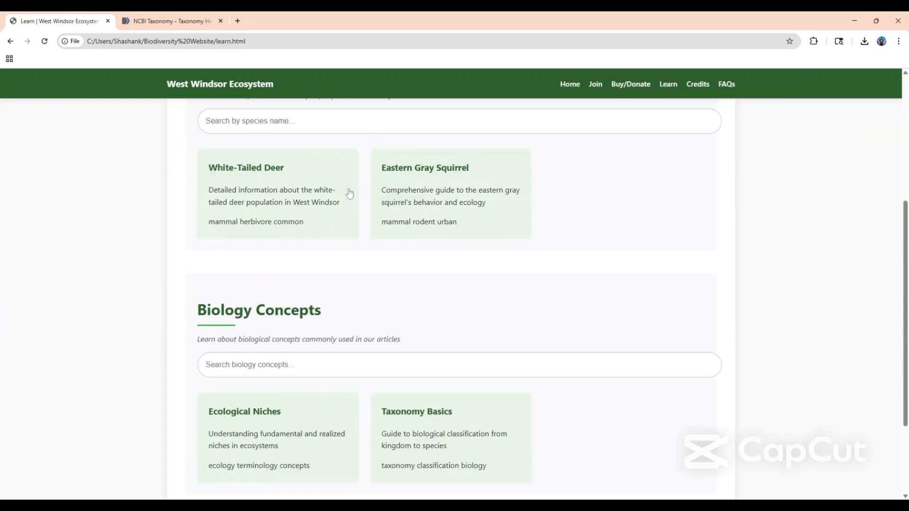
drag(198, 310, 321, 311)
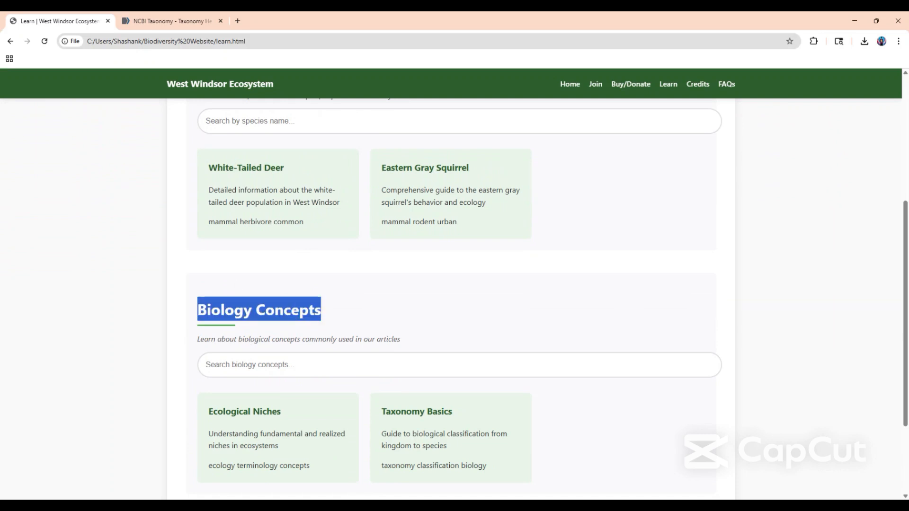
click(151, 304)
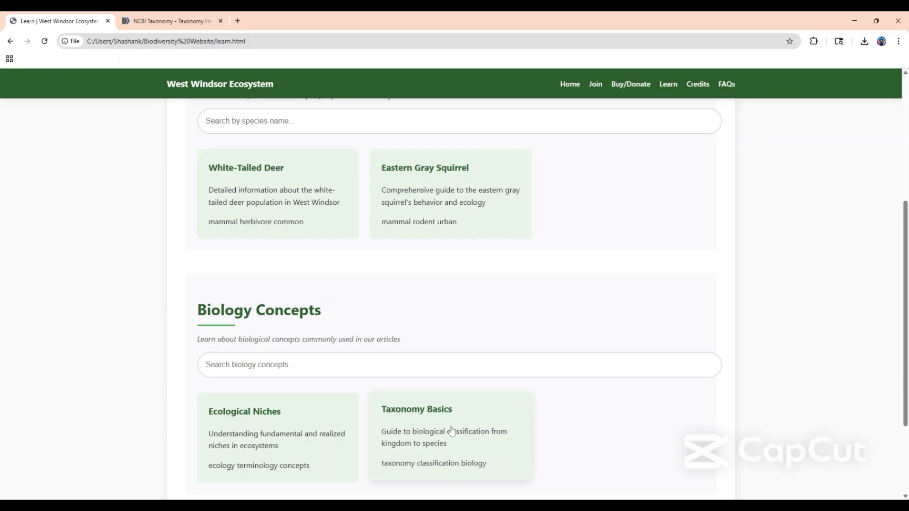
Switch to the open NCBI Taxonomy page and skim its overview, brief history and Codes of Nomenclature sections.
click(168, 25)
scroll(448, 284, down, 5)
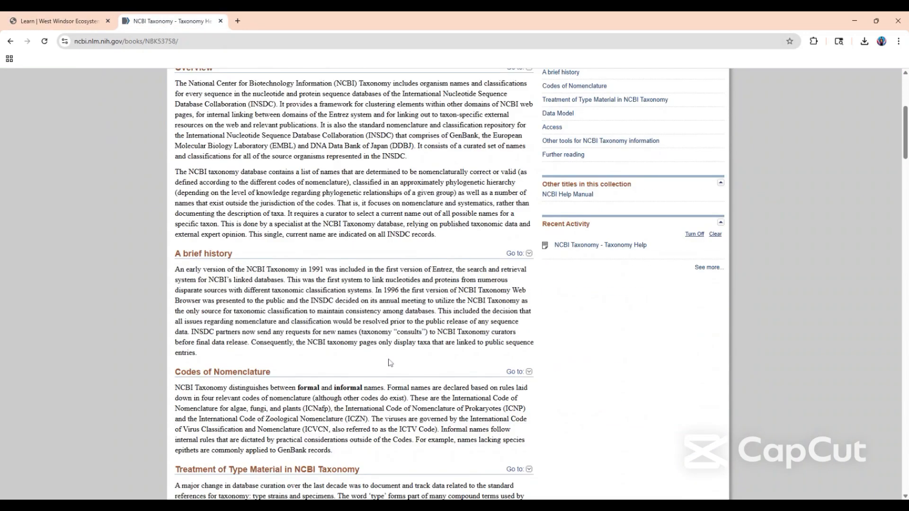
scroll(448, 284, up, 5)
scroll(448, 284, down, 4)
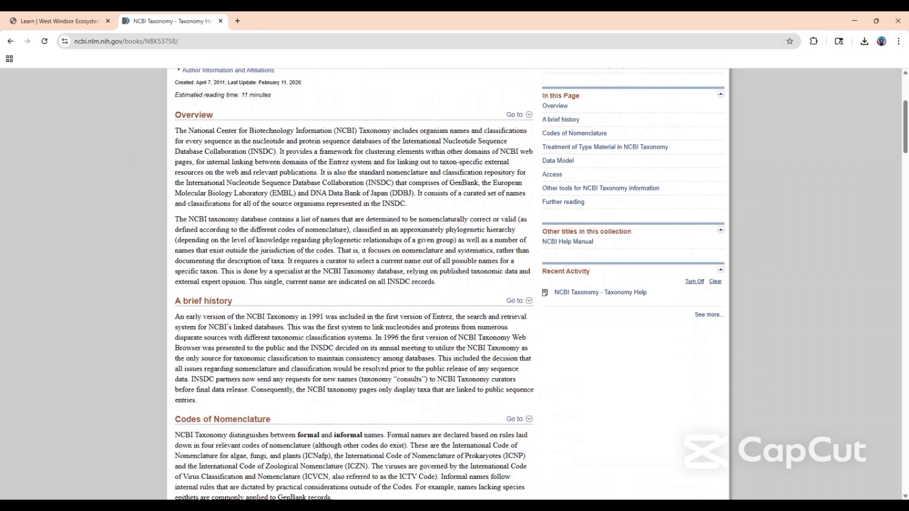
scroll(448, 284, up, 4)
scroll(448, 284, down, 1)
scroll(298, 229, up, 1)
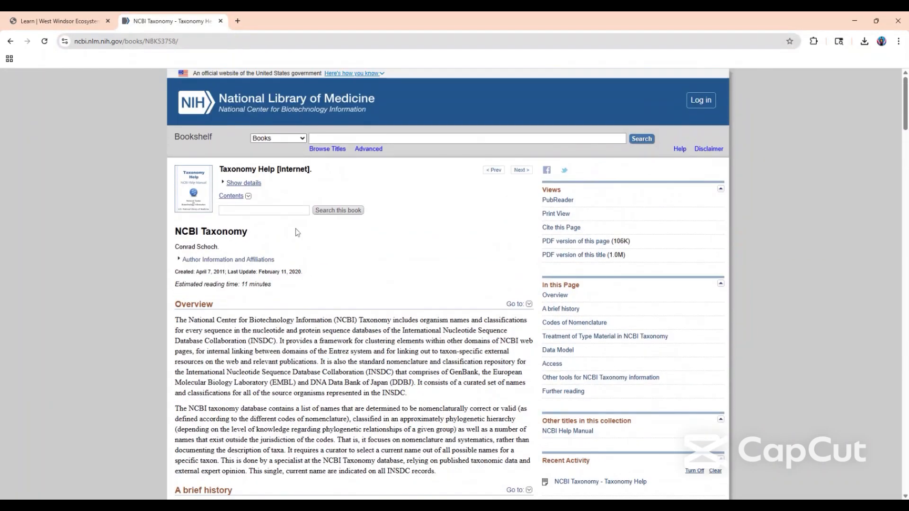
Search Google in a new tab for "what is taxonomy in biology" and open the Convention on Biological Diversity's "What is Taxonomy?" result.
click(238, 21)
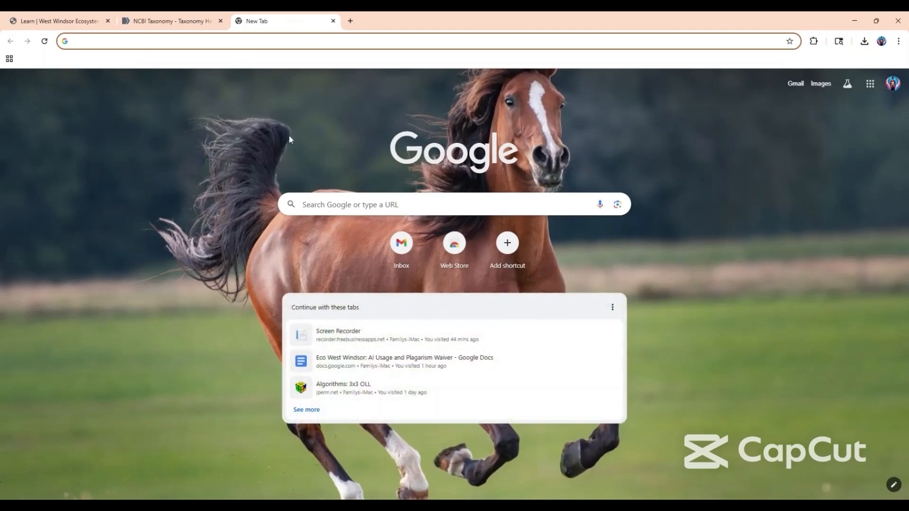
text(wh)
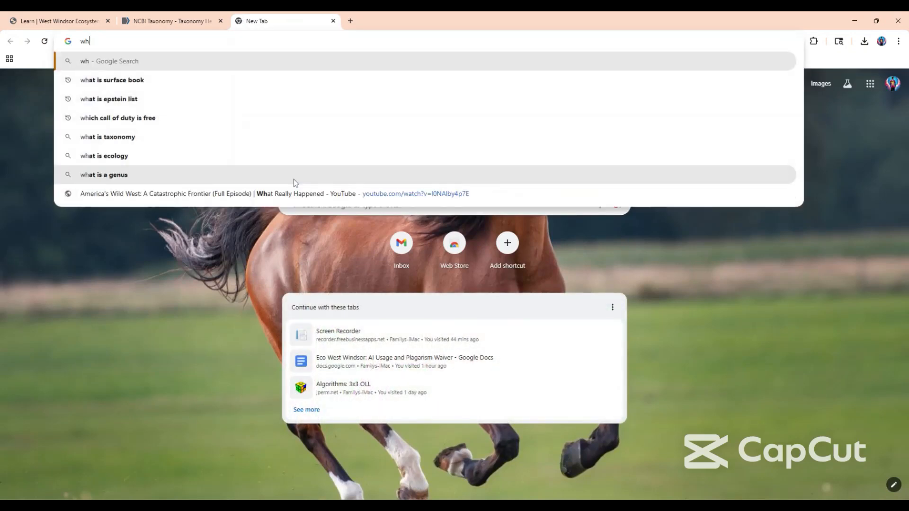
text(at )
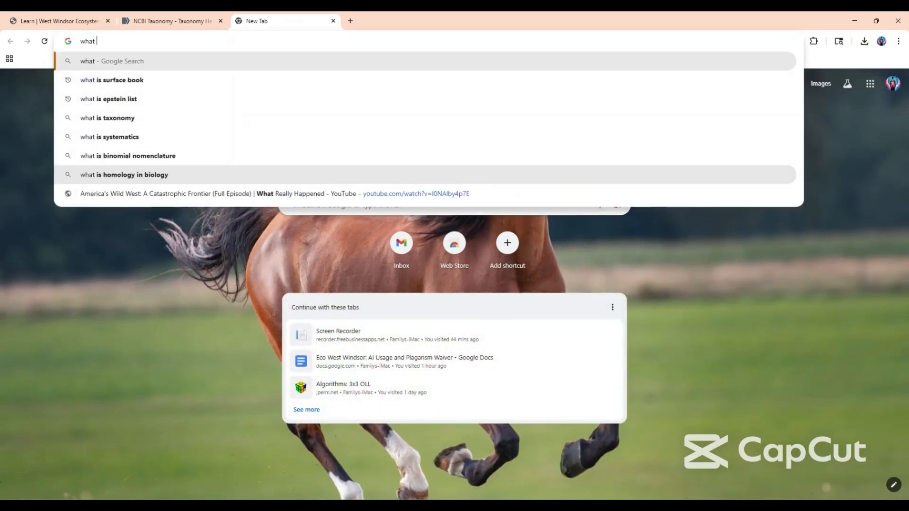
text(is Taxono)
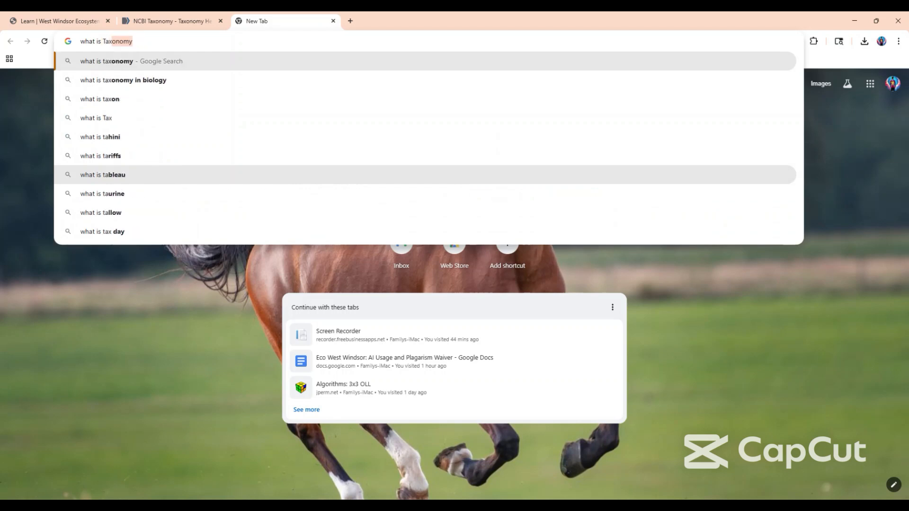
text(my)
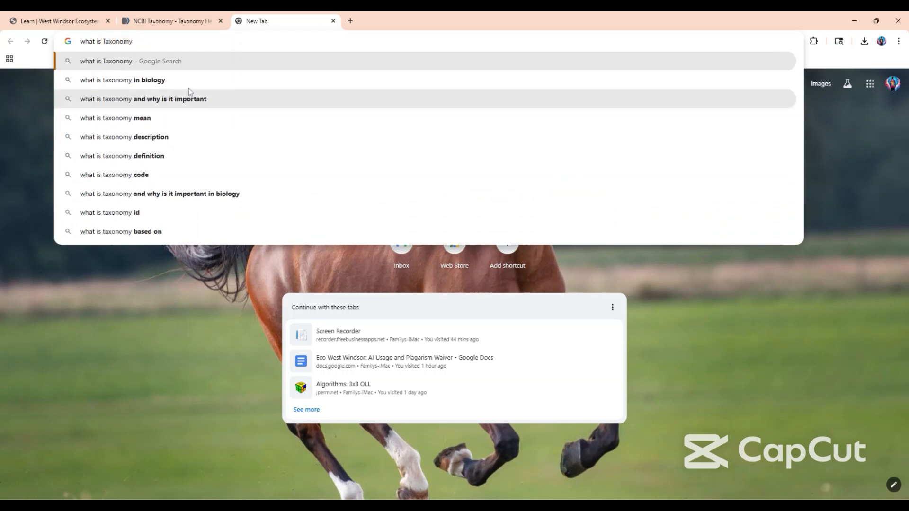
click(161, 78)
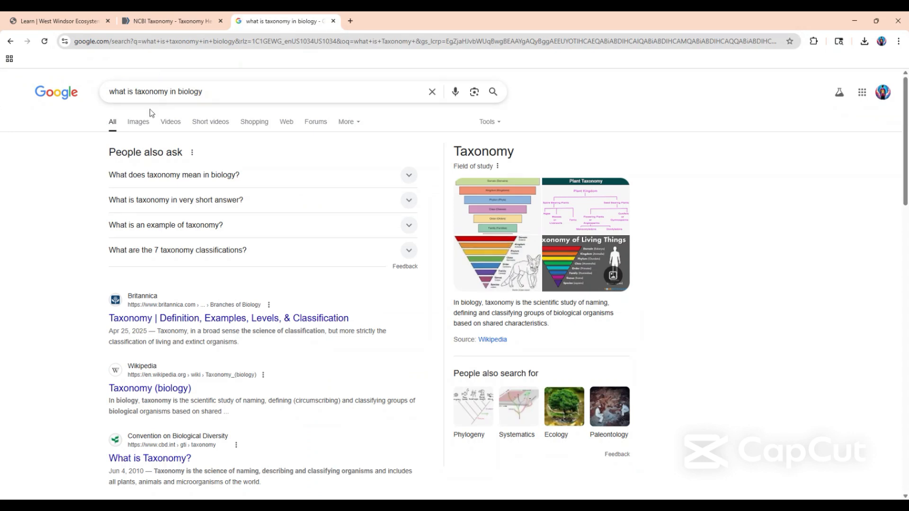
scroll(123, 151, down, 4)
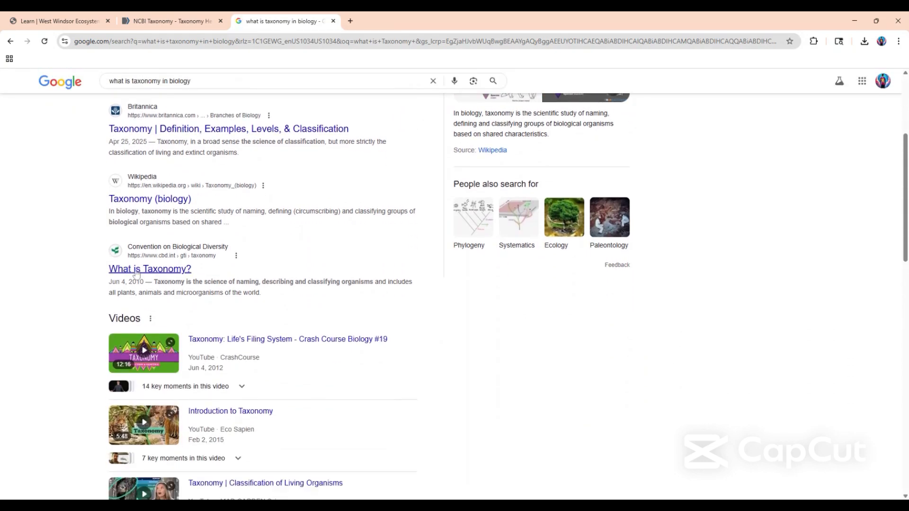
click(136, 269)
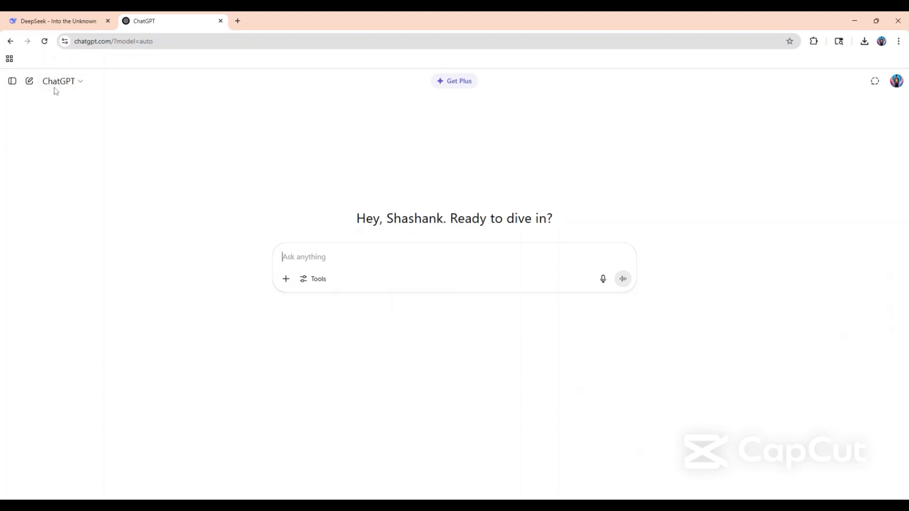
Show the DeepSeek chat page, and return to the ChatGPT page.
click(59, 24)
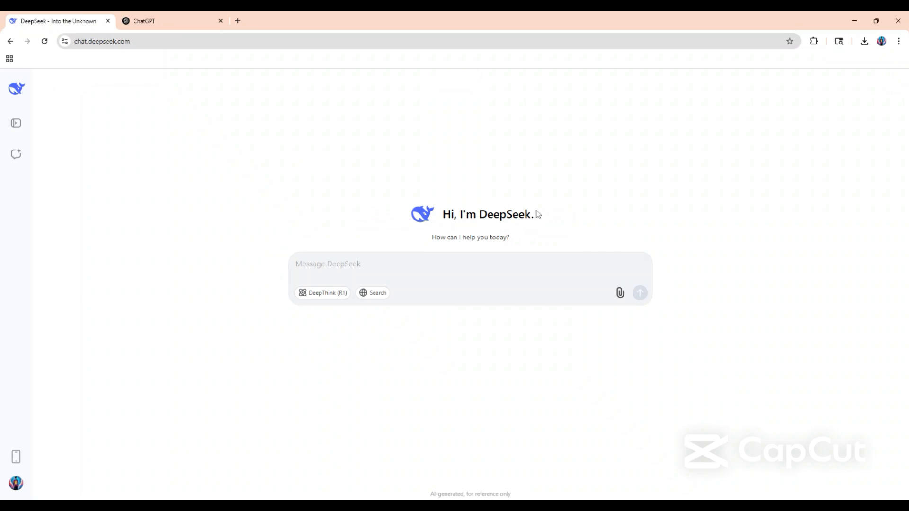
click(161, 22)
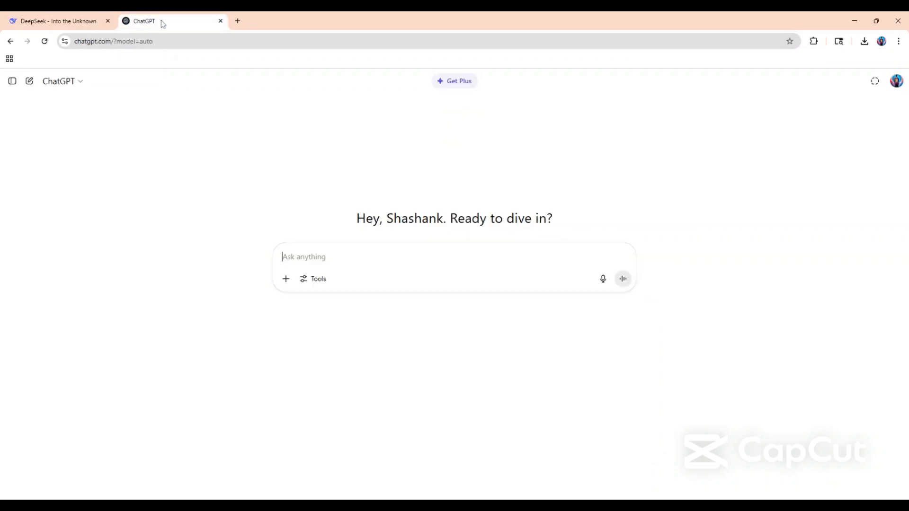
Search Google in a new tab for "taxonomy of asian lady beetle".
click(237, 22)
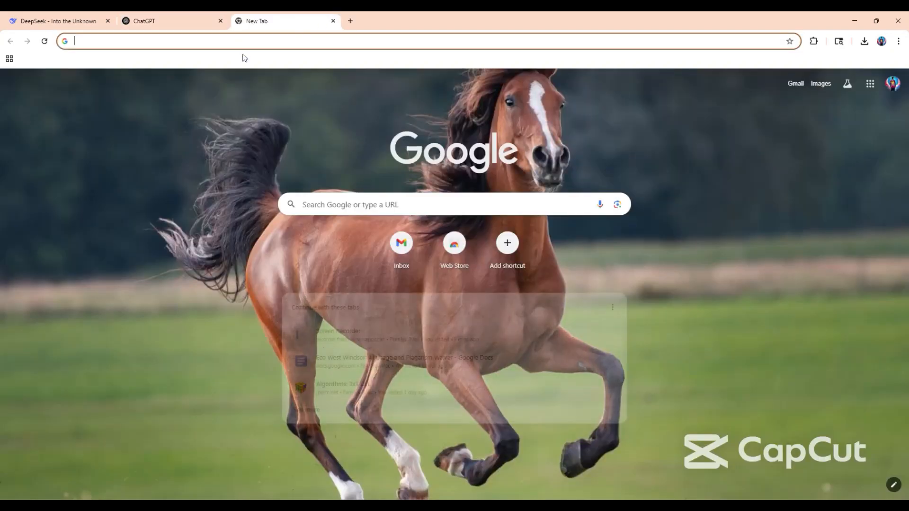
text(taxono)
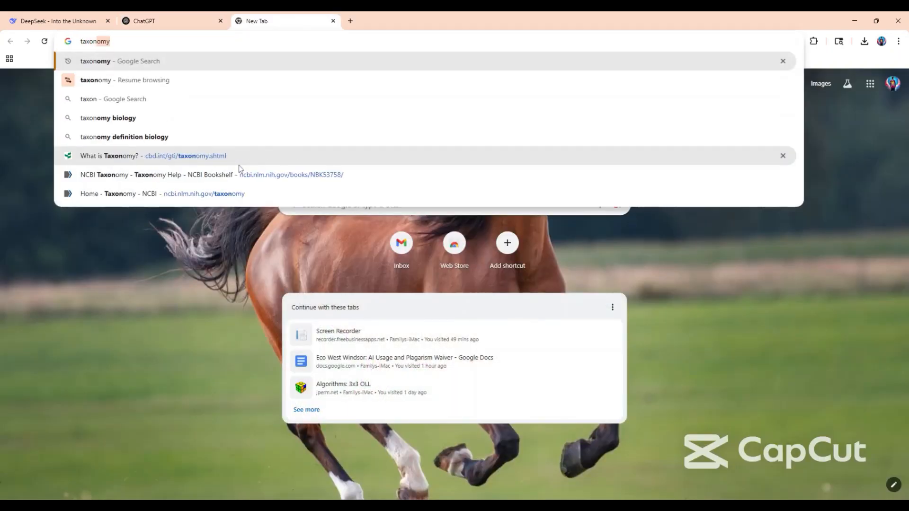
text(my)
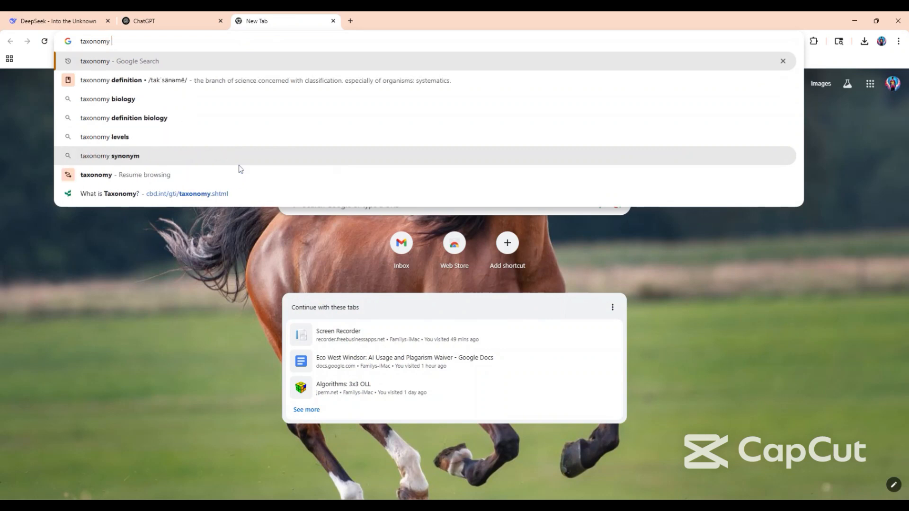
text( o)
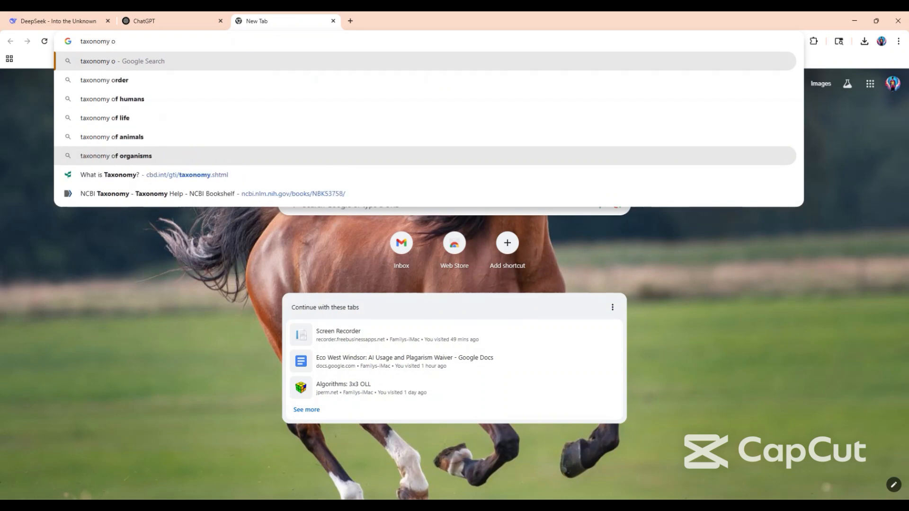
text(f asian lady)
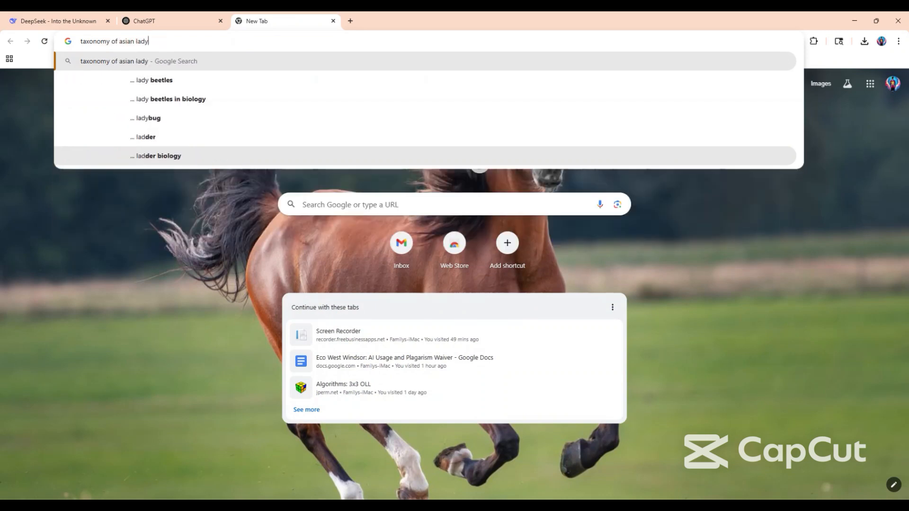
text( beetle)
key(Return)
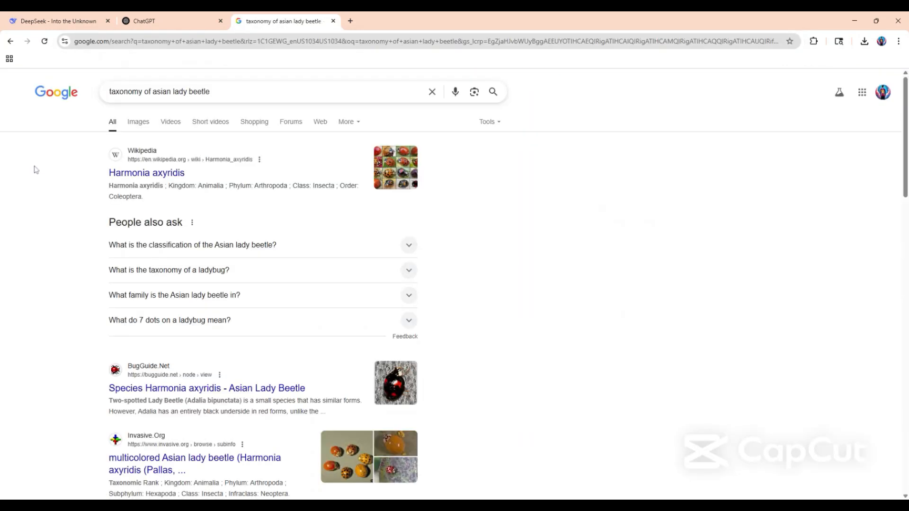
Open the iNaturalist search result for the Asian Lady Beetle and skim its species overview and description.
scroll(120, 242, down, 3)
scroll(120, 242, down, 3)
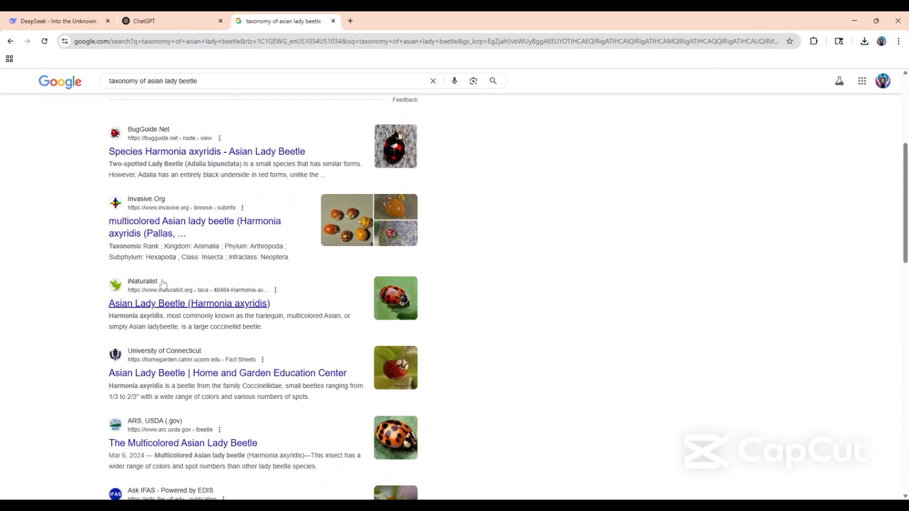
click(152, 304)
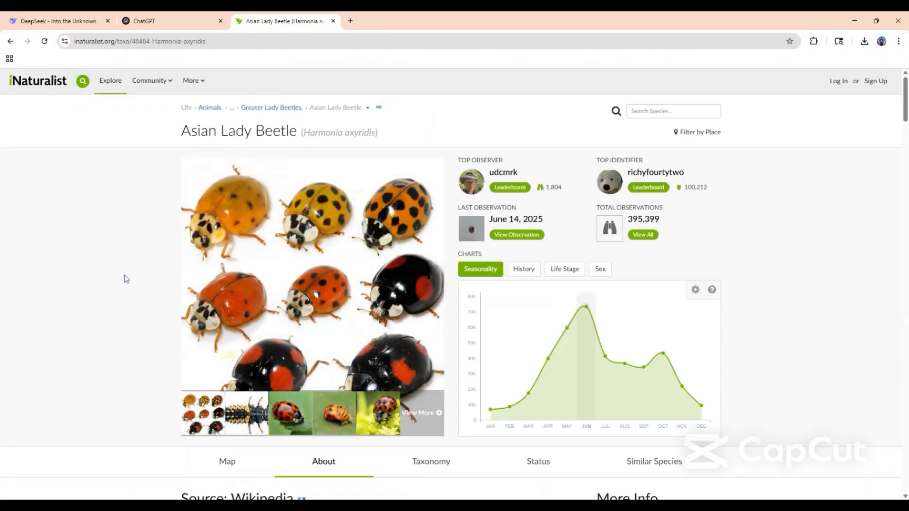
scroll(90, 277, down, 9)
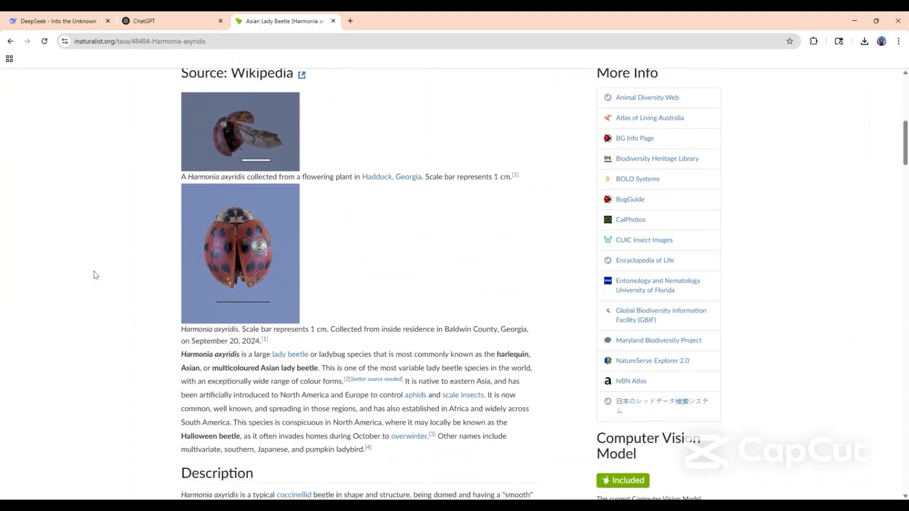
scroll(95, 275, down, 6)
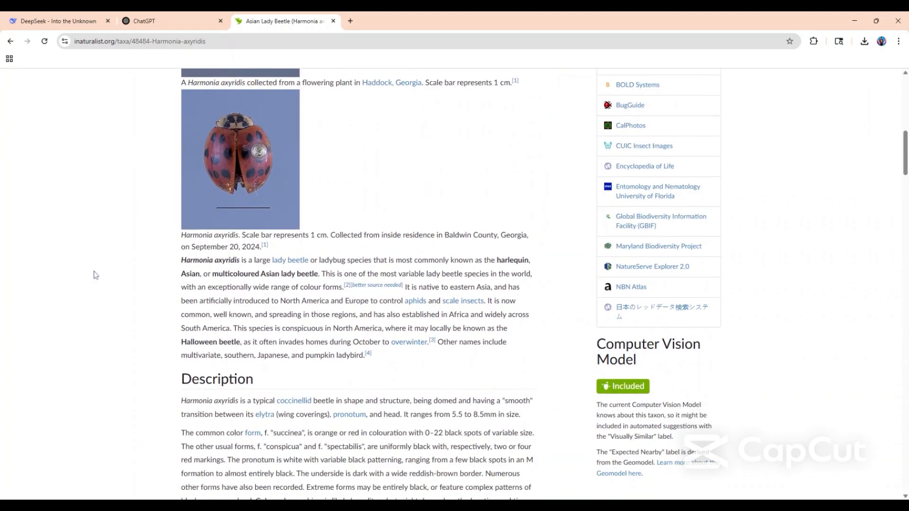
scroll(96, 275, up, 15)
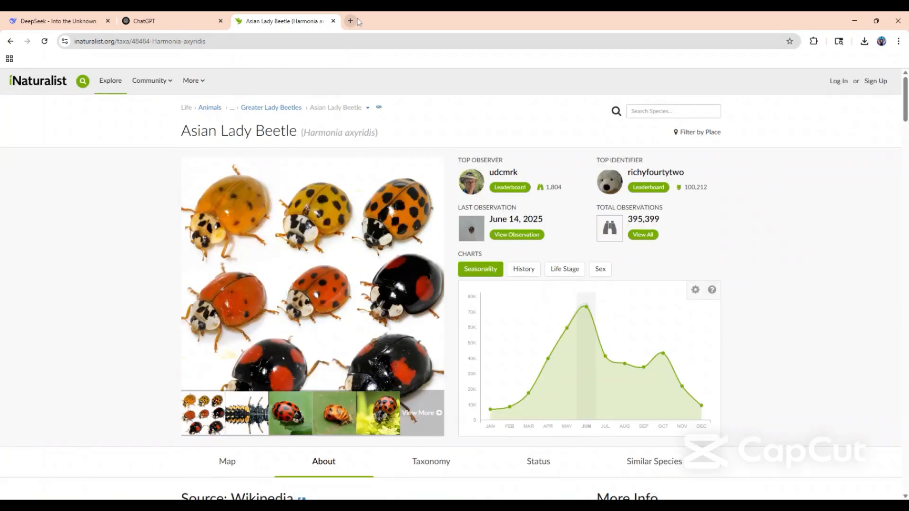
Search Google in another new tab for "asian lady beetle" and look through the general results.
click(351, 21)
text(asian)
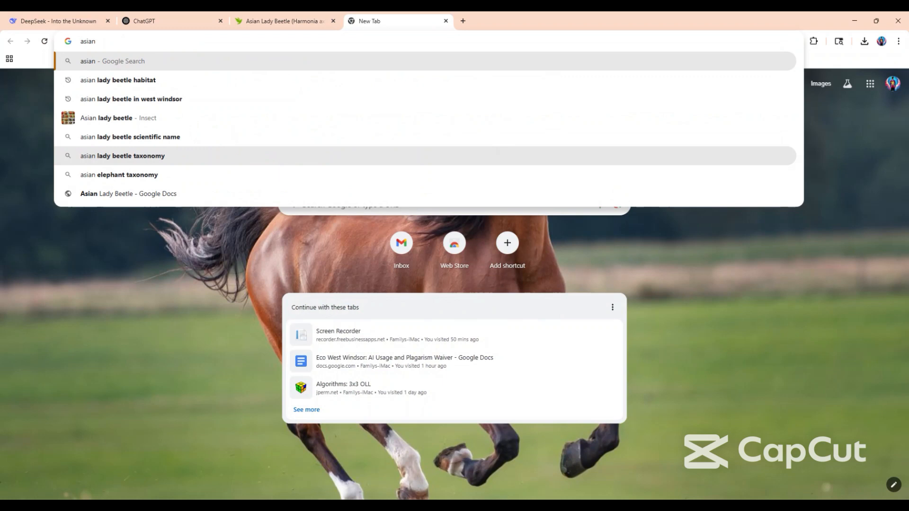
text( lady )
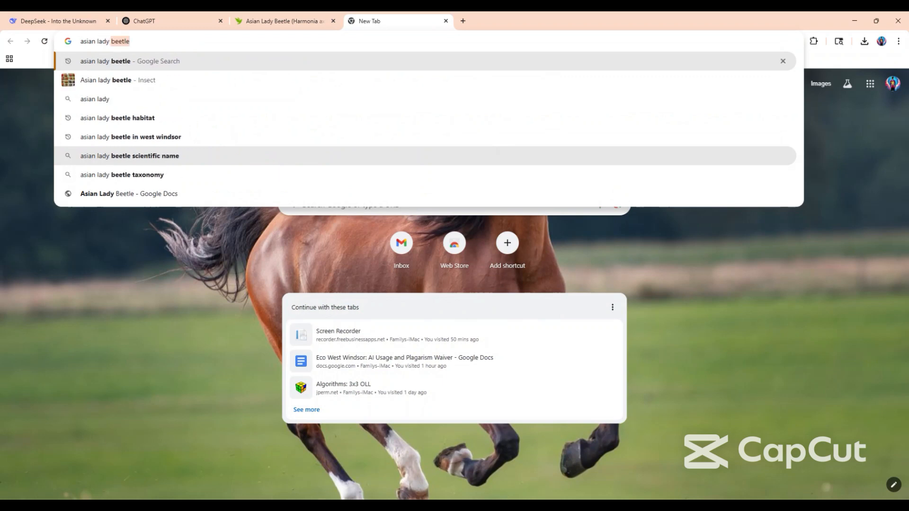
text(beetle)
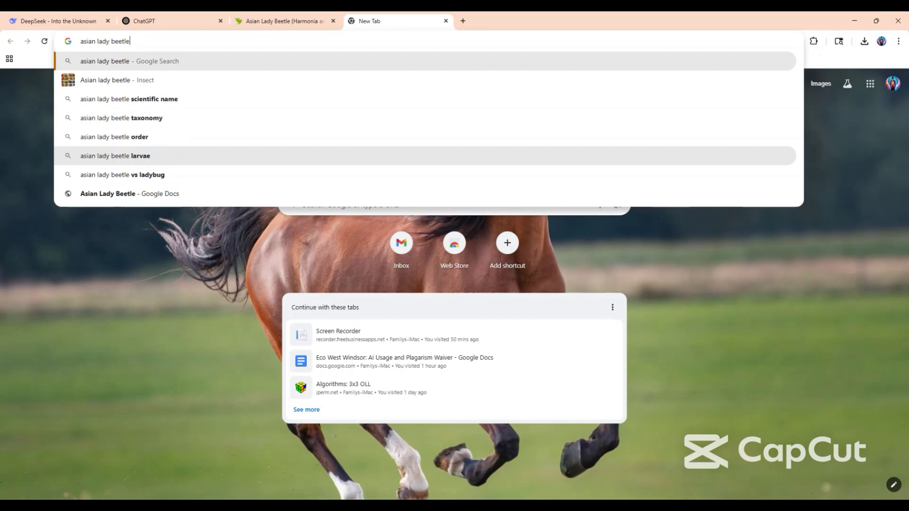
key(Return)
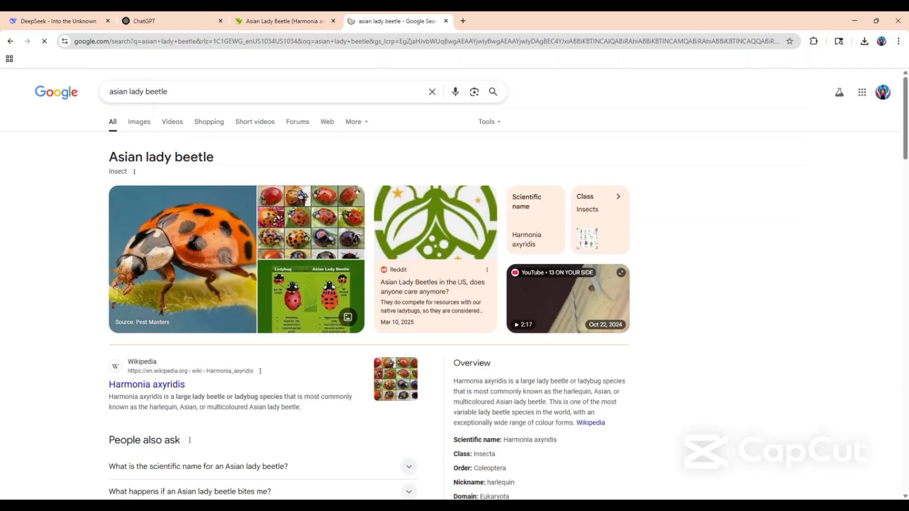
scroll(138, 303, down, 2)
scroll(137, 302, down, 6)
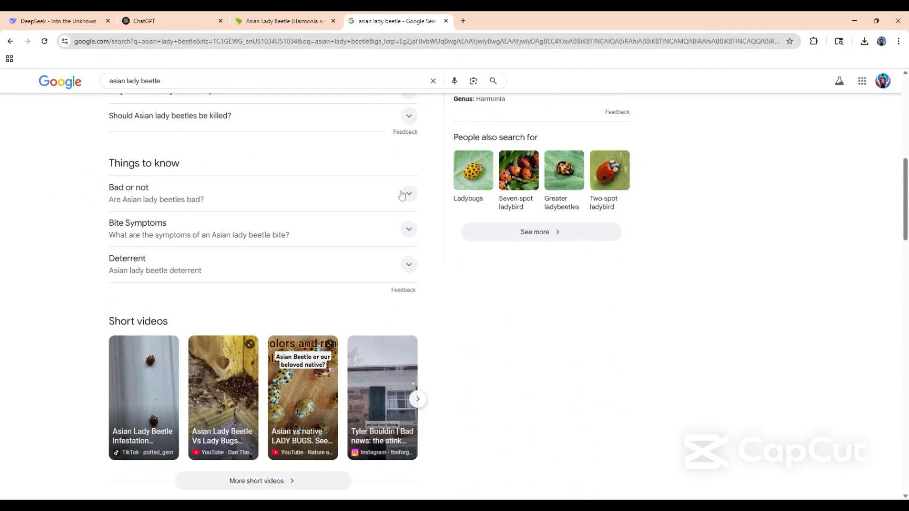
scroll(102, 245, down, 4)
scroll(101, 246, down, 14)
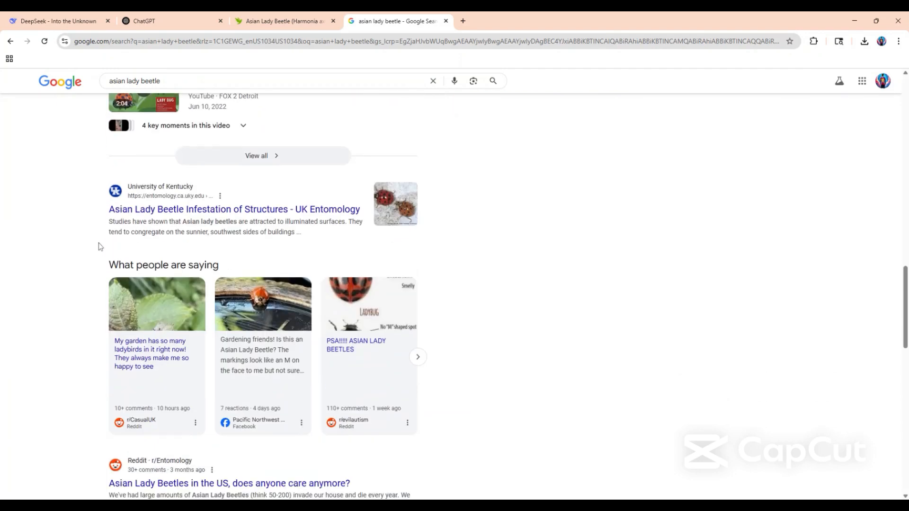
scroll(100, 245, up, 20)
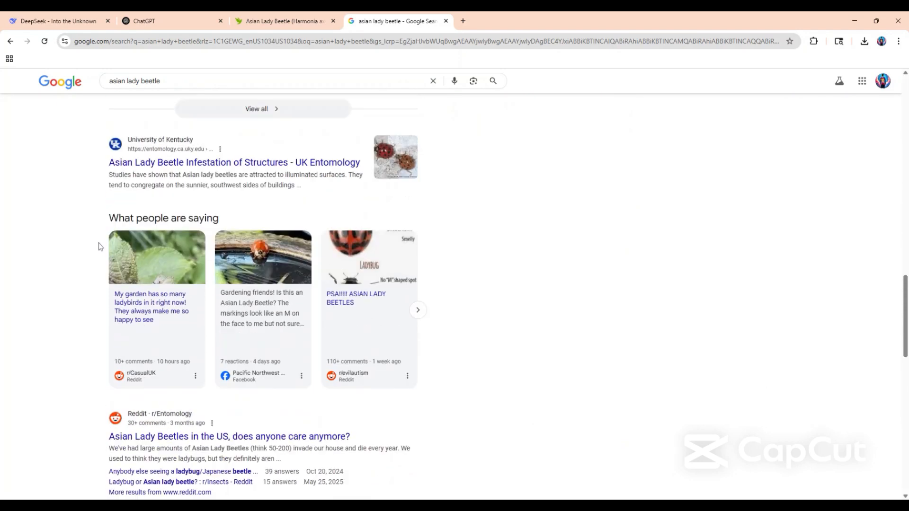
scroll(99, 246, up, 1)
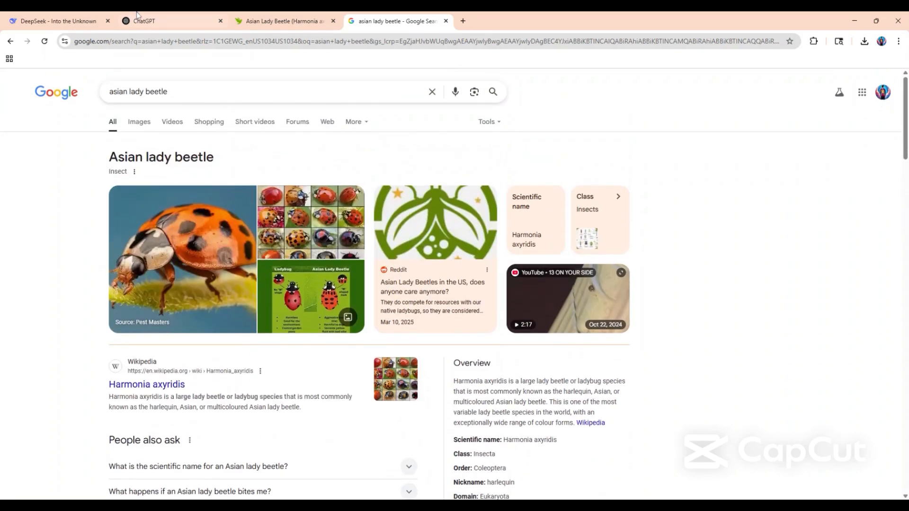
Switch to the ChatGPT page and send the prompt "can you find some in depth sources on the asian lady beetle", pointing out its web search status.
click(144, 21)
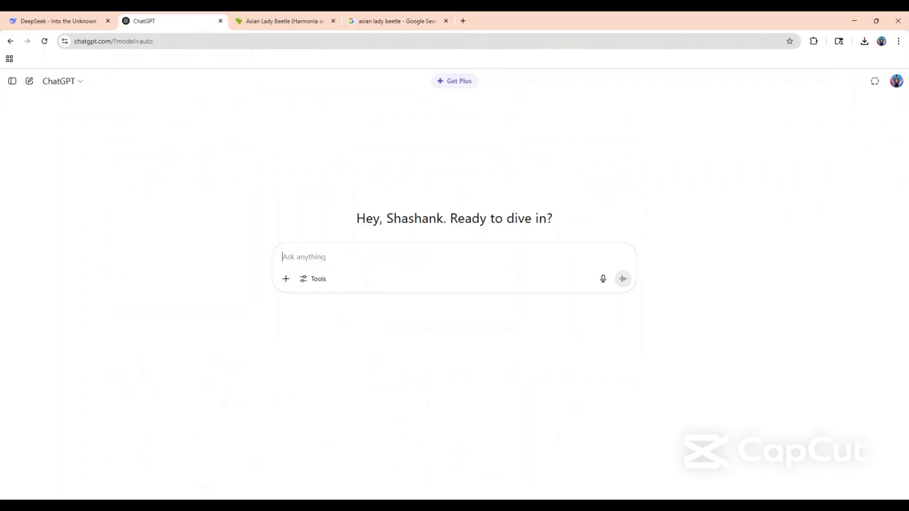
text(can you find some in)
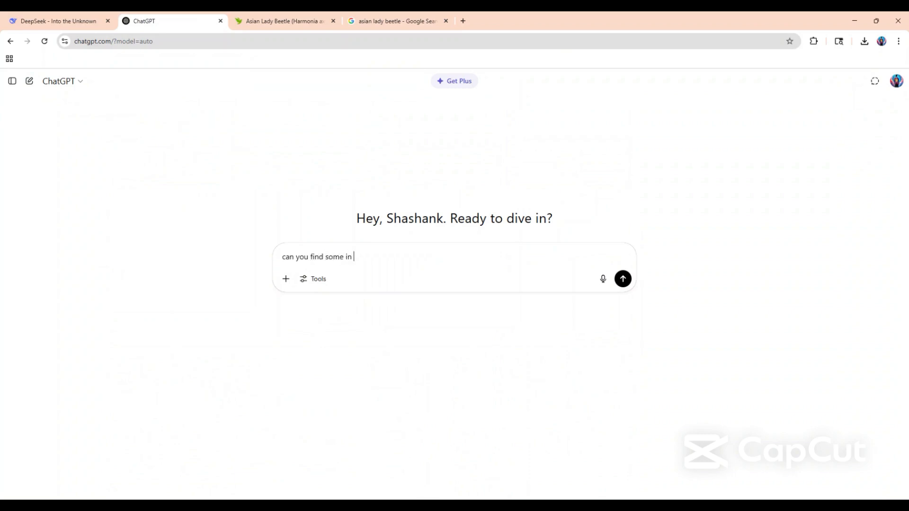
text( depth sources on the asian lady bee)
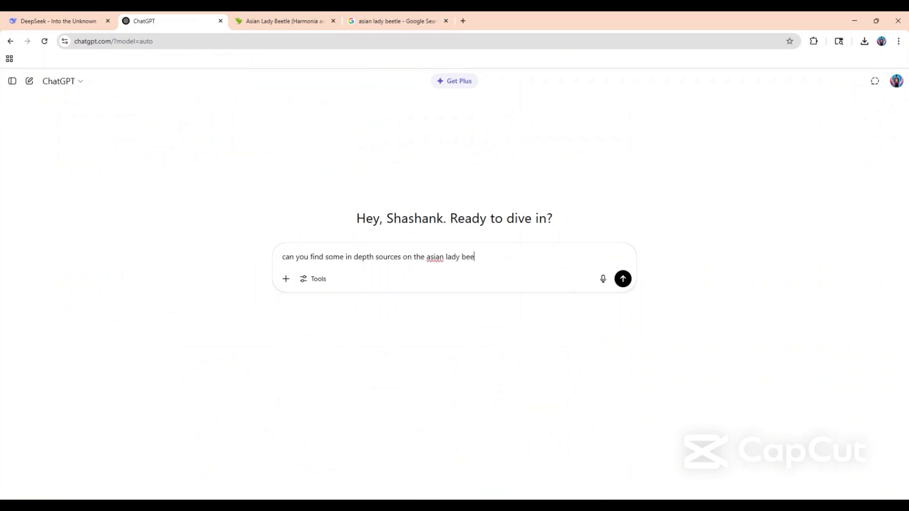
text(tle)
key(Return)
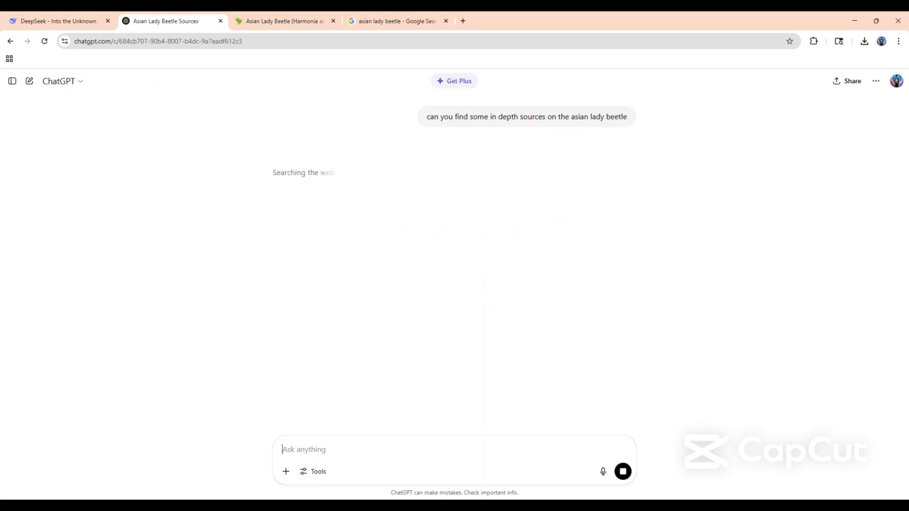
drag(350, 177, 256, 173)
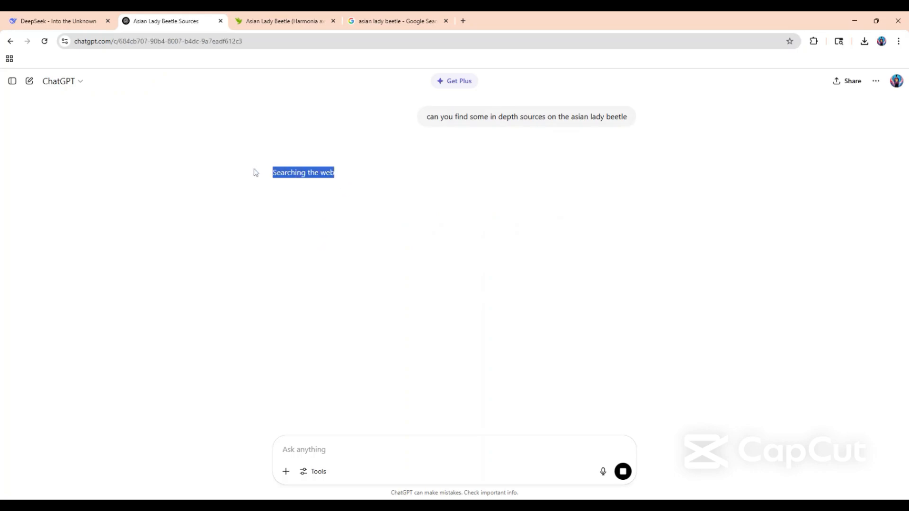
click(309, 191)
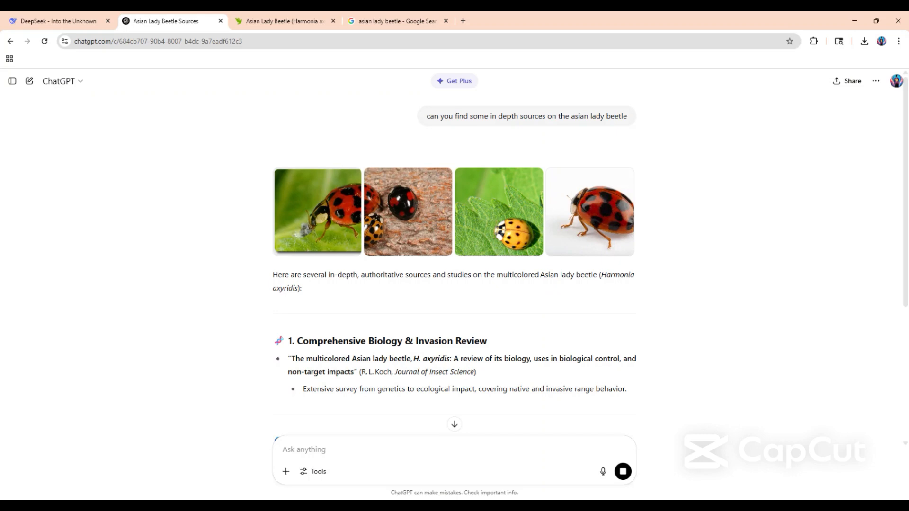
Skim ChatGPT's answer on the Asian lady beetle, review the list of sources it cites, and close that list.
scroll(173, 268, down, 4)
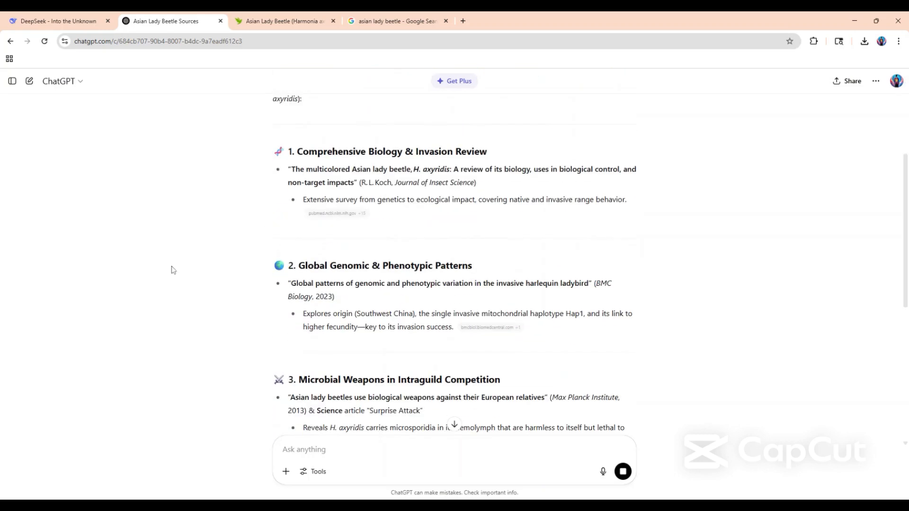
scroll(316, 265, down, 4)
scroll(316, 265, down, 10)
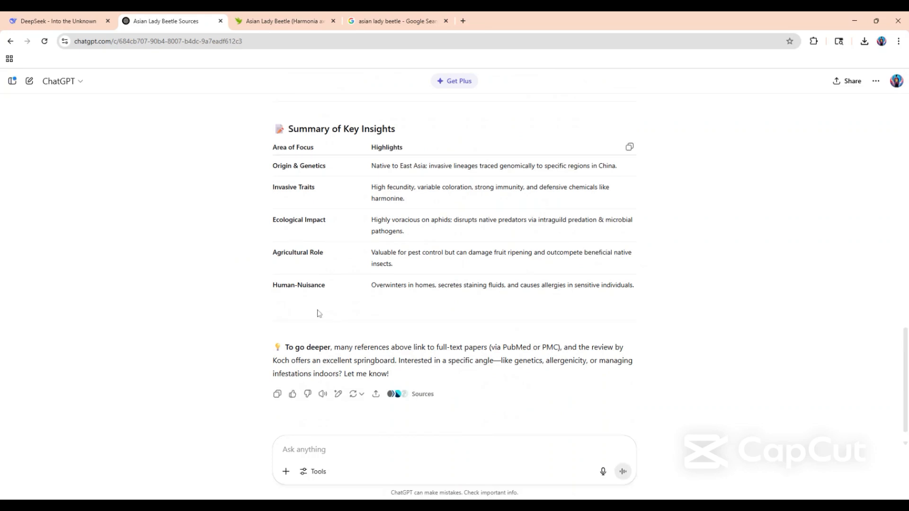
click(421, 395)
scroll(821, 142, down, 8)
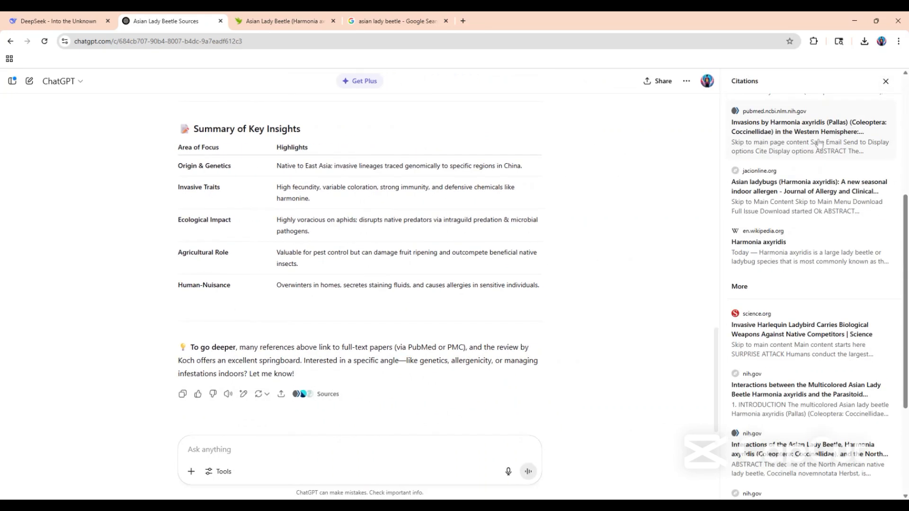
scroll(823, 227, up, 7)
scroll(832, 283, up, 1)
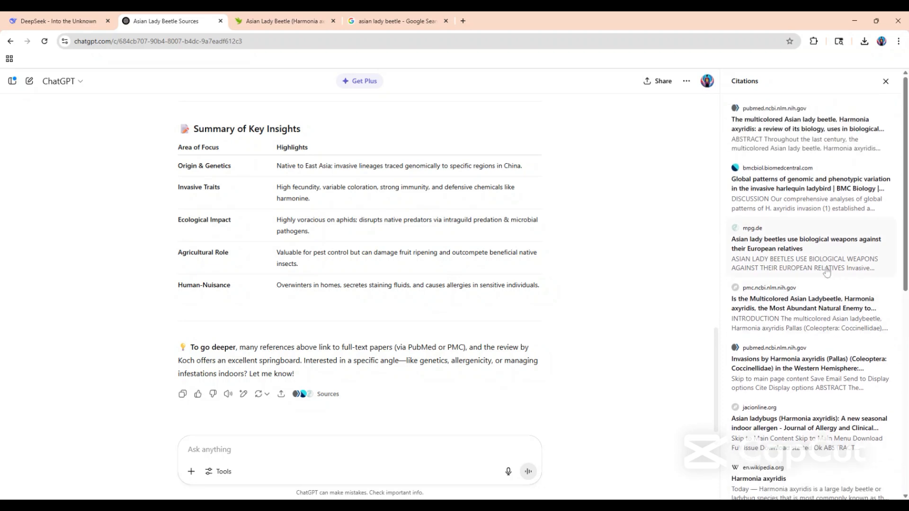
scroll(776, 189, down, 7)
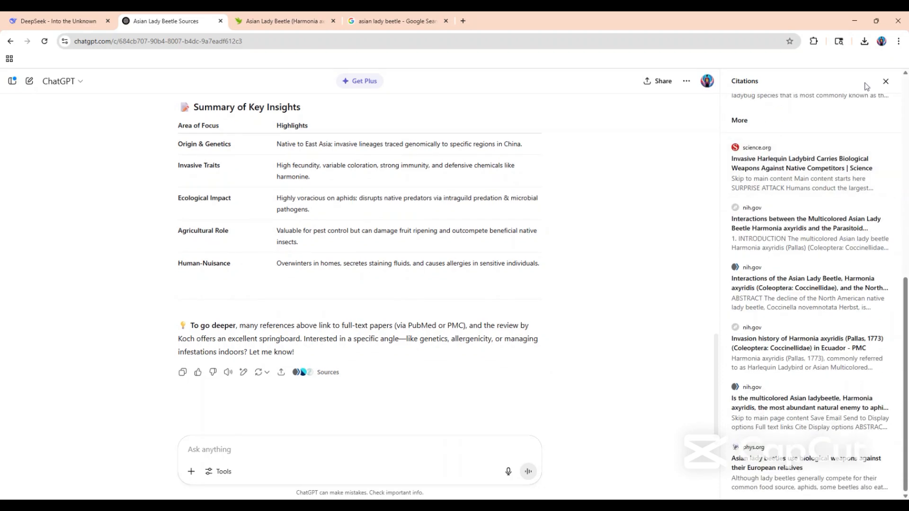
click(885, 81)
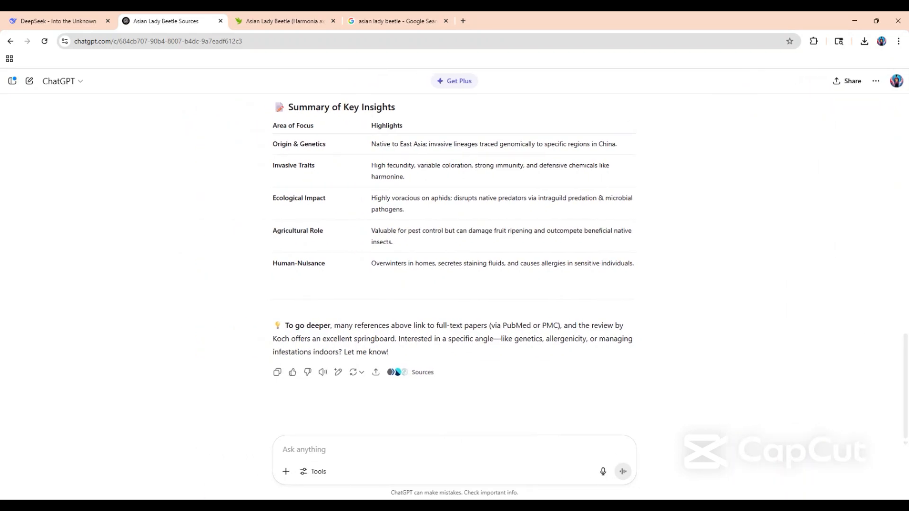
Ask ChatGPT how reputable the sources used are, and read through its source-by-source breakdown.
text(how reputable)
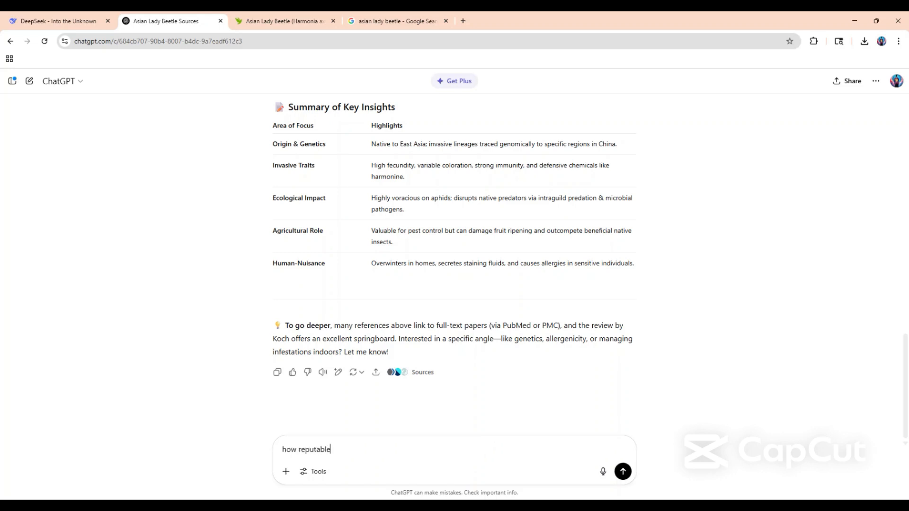
text(source)
text(s used)
key(Return)
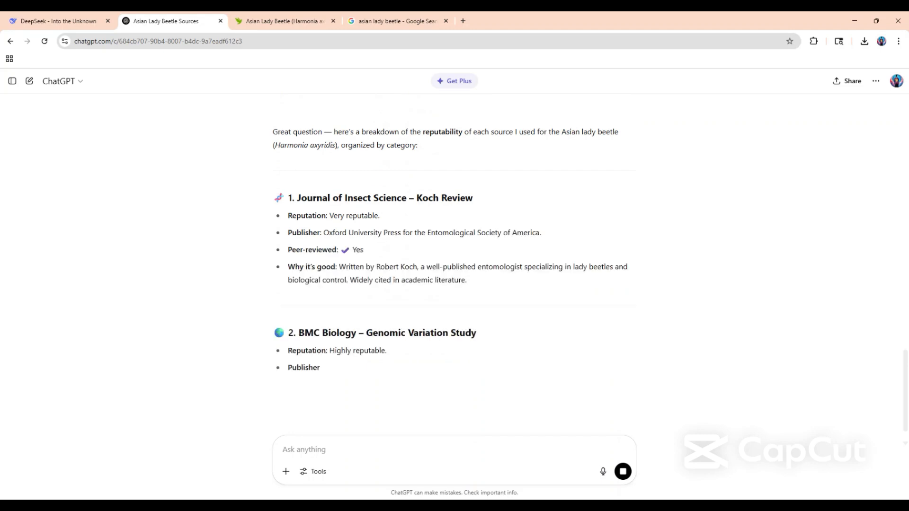
scroll(343, 408, down, 6)
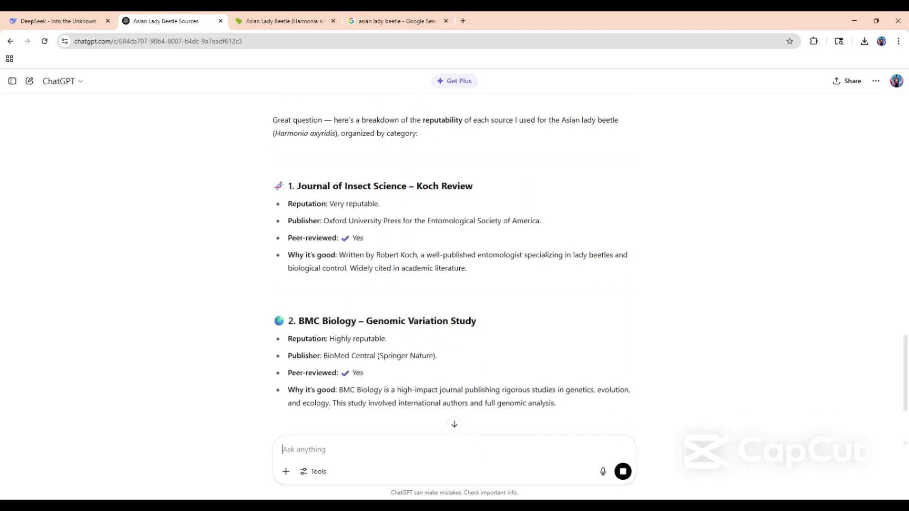
scroll(344, 408, down, 5)
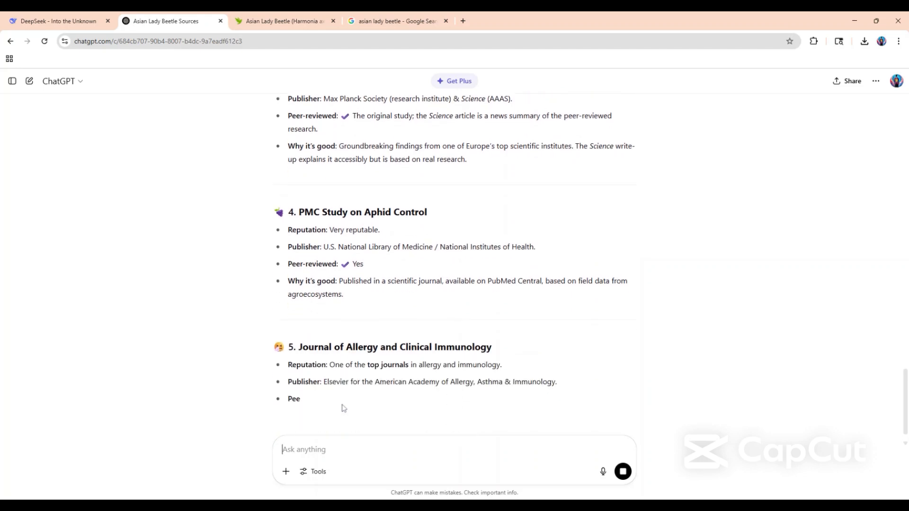
Read the rest of ChatGPT's source reputation breakdown, highlighting the Wikipedia entry and reviewing the Verdict table of trust levels.
scroll(344, 408, down, 2)
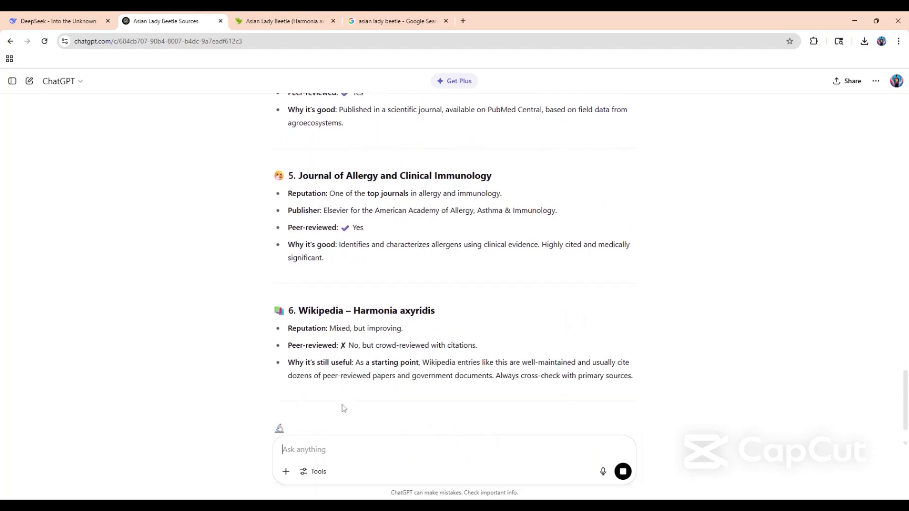
scroll(344, 408, down, 3)
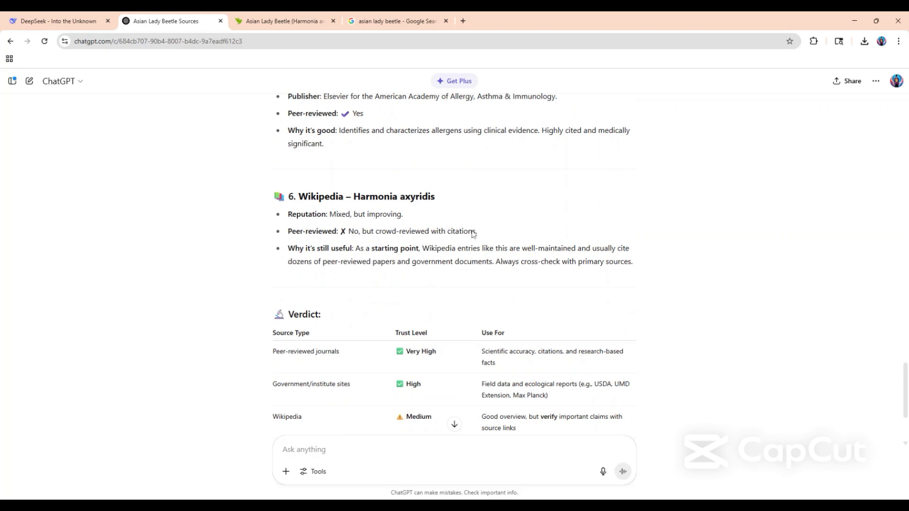
triple_click(287, 238)
drag(287, 239, 286, 222)
click(233, 232)
scroll(282, 351, down, 3)
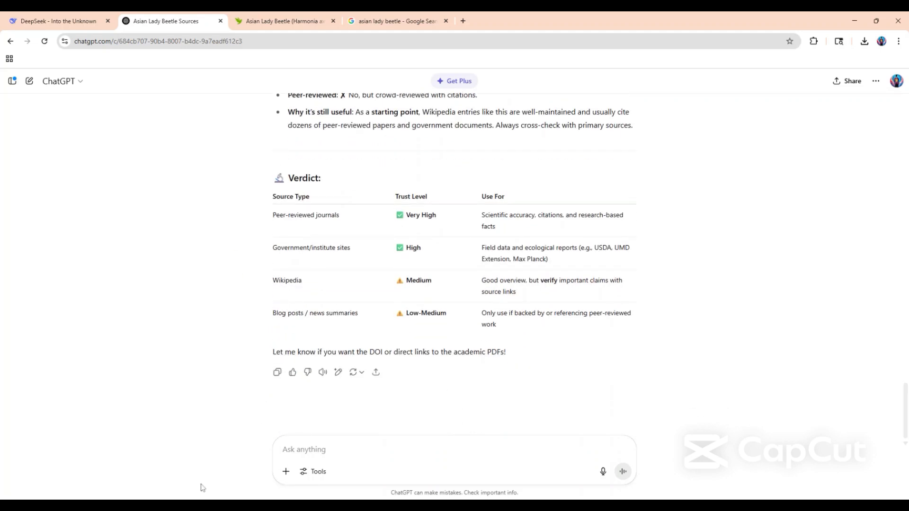
Ask ChatGPT "do you know any other reputable resources for this".
text(do )
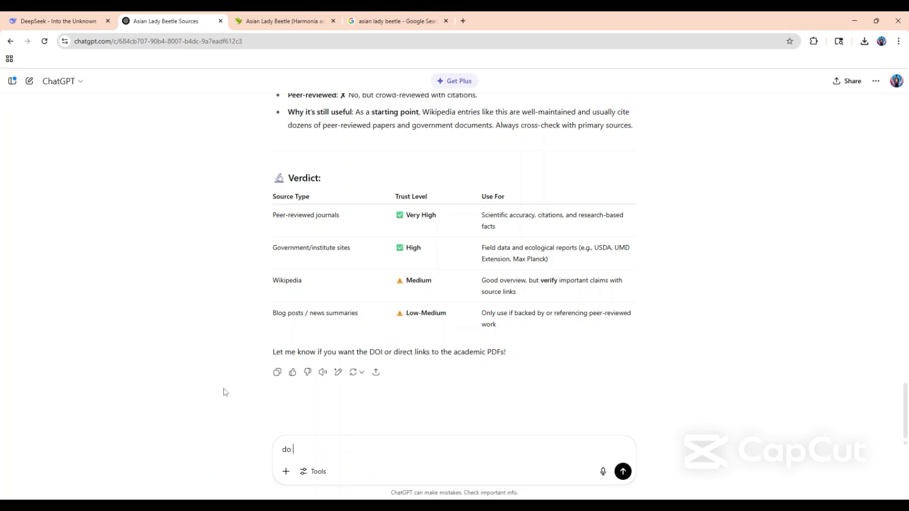
text(you know any othrer reputable )
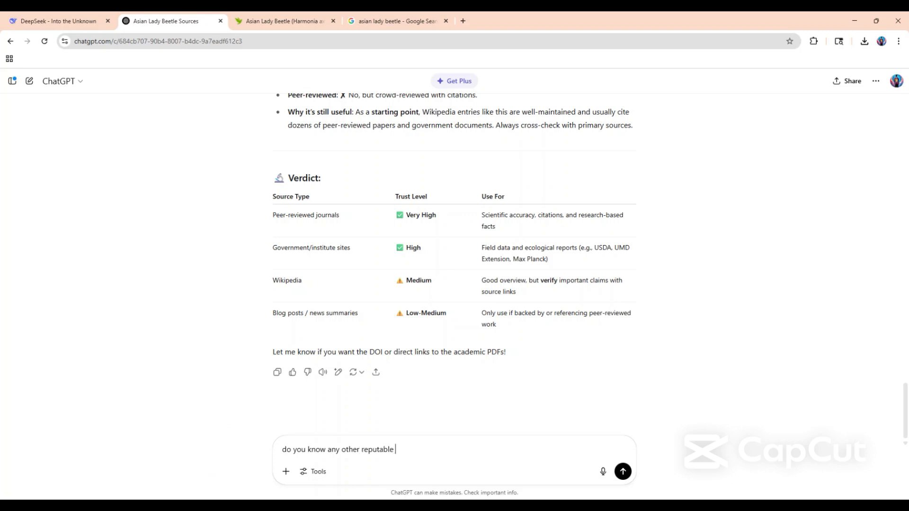
text(resources for this)
key(Return)
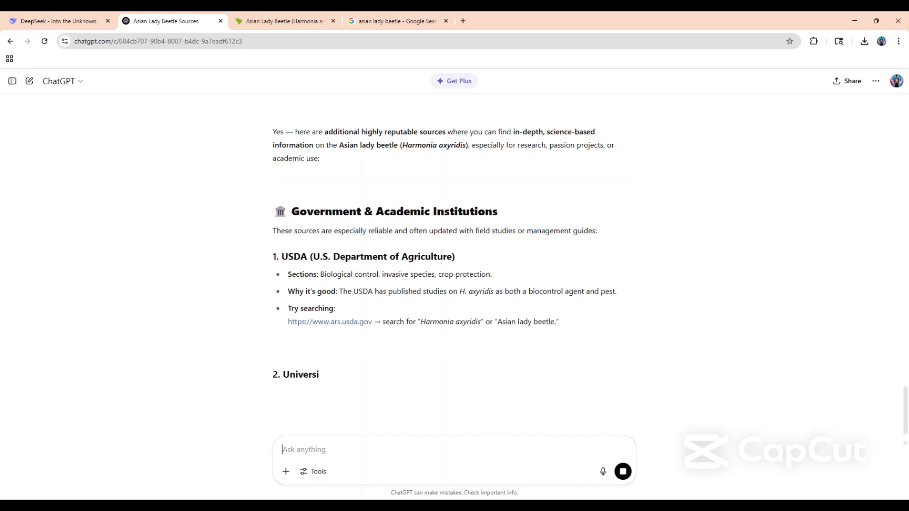
Read through ChatGPT's additional reputable sources, highlighting the Google Scholar link, and continue to the summary table.
scroll(253, 304, down, 2)
scroll(254, 306, down, 3)
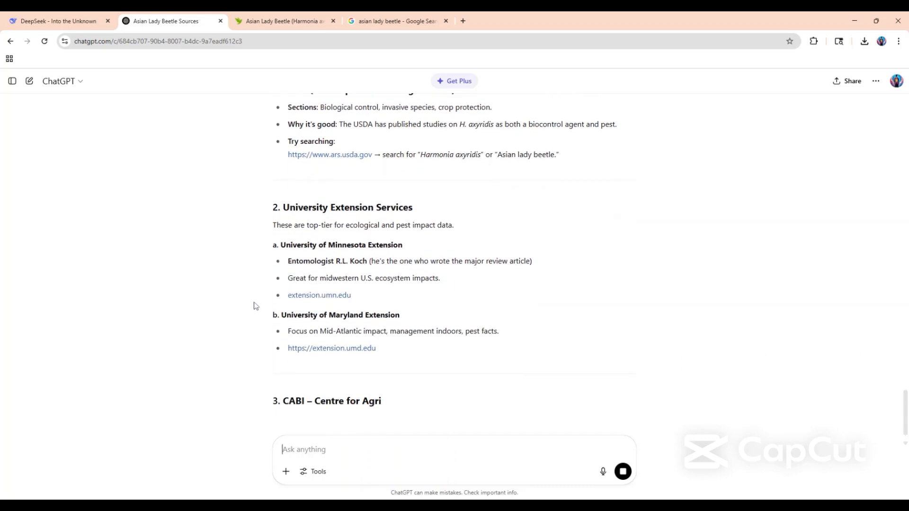
scroll(253, 306, down, 5)
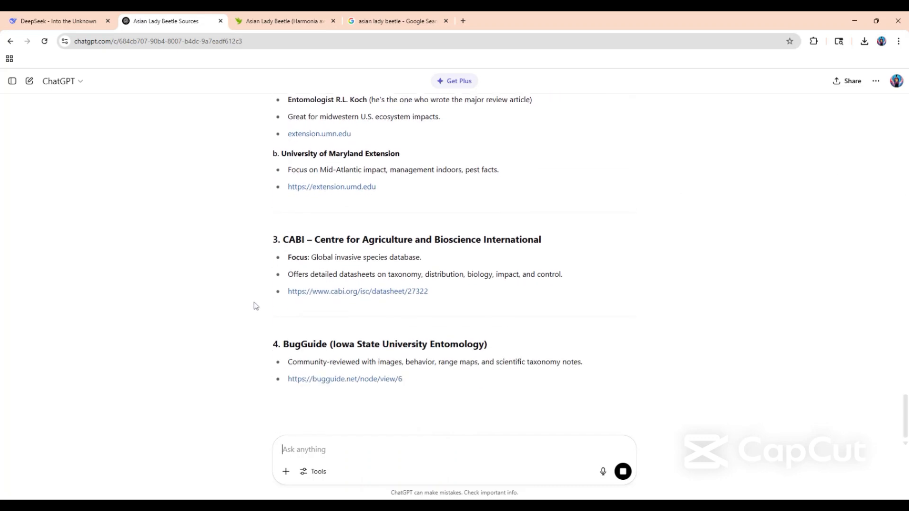
scroll(253, 305, down, 4)
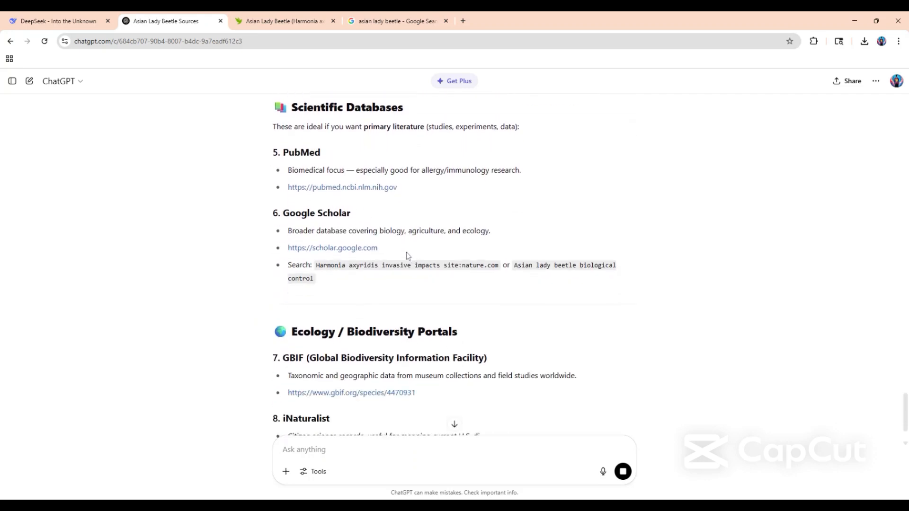
drag(220, 250, 348, 248)
click(389, 242)
triple_click(390, 245)
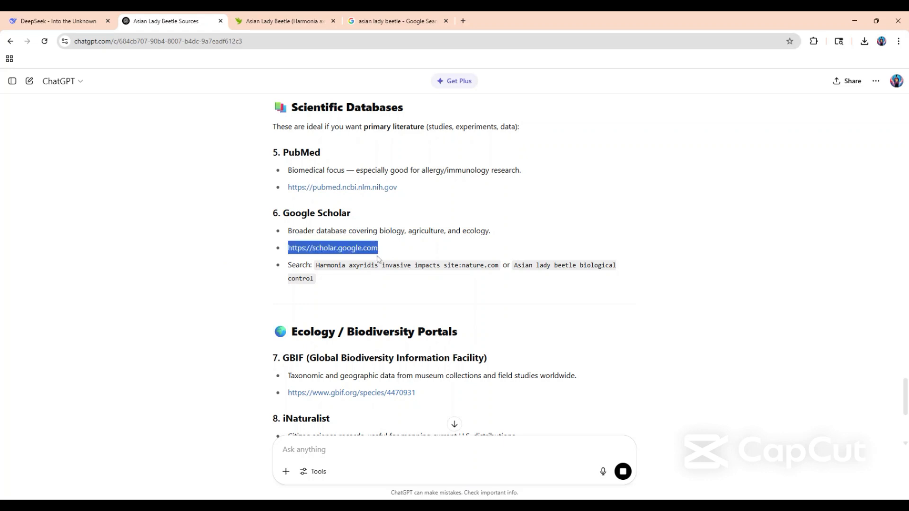
click(142, 277)
scroll(121, 288, down, 1)
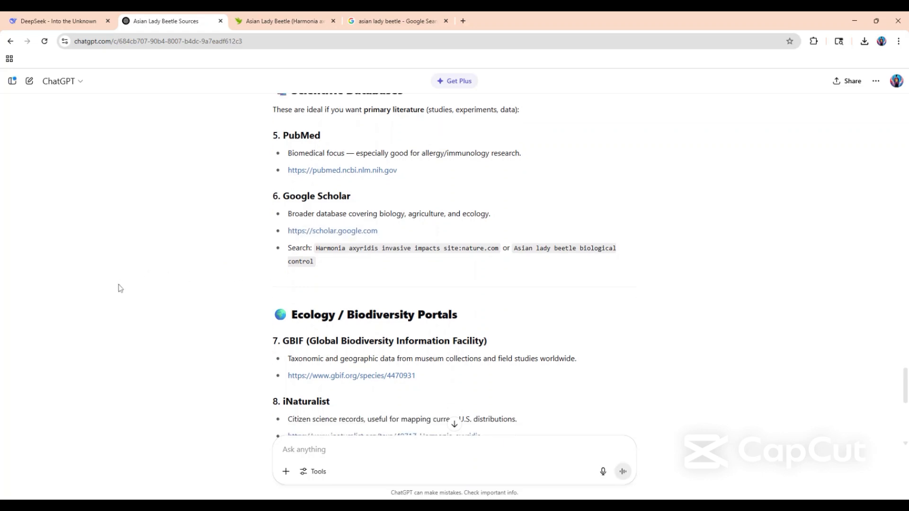
scroll(120, 288, down, 7)
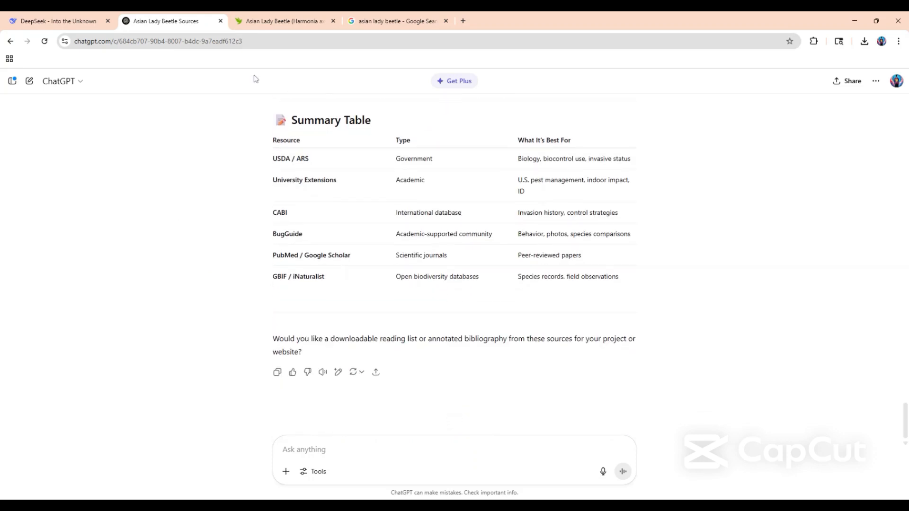
Copy the web address of the iNaturalist Asian Lady Beetle page and send it to ChatGPT with the question "is this reputable:".
click(264, 28)
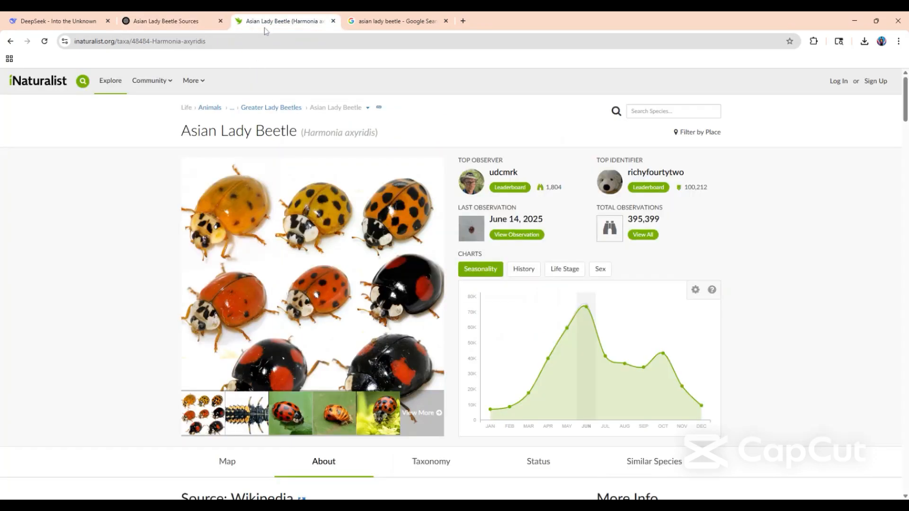
click(236, 48)
key(ctrl+c)
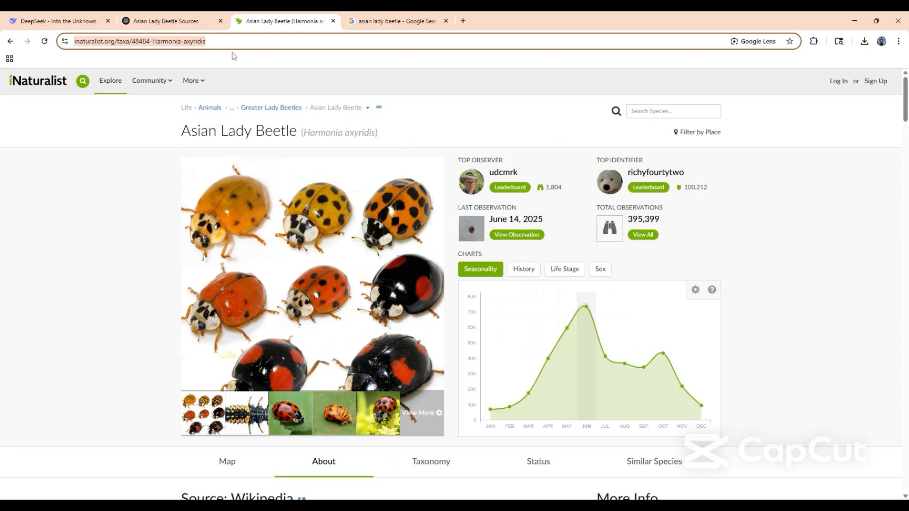
click(177, 24)
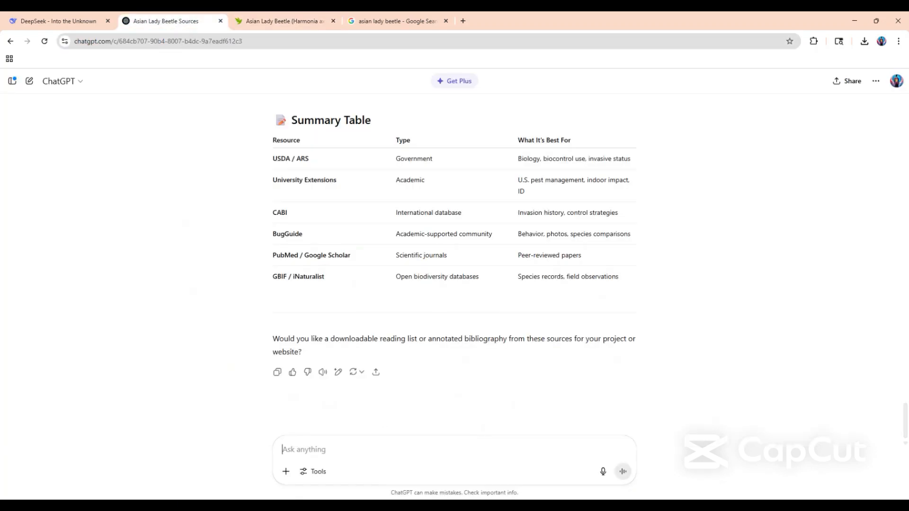
text(is this r)
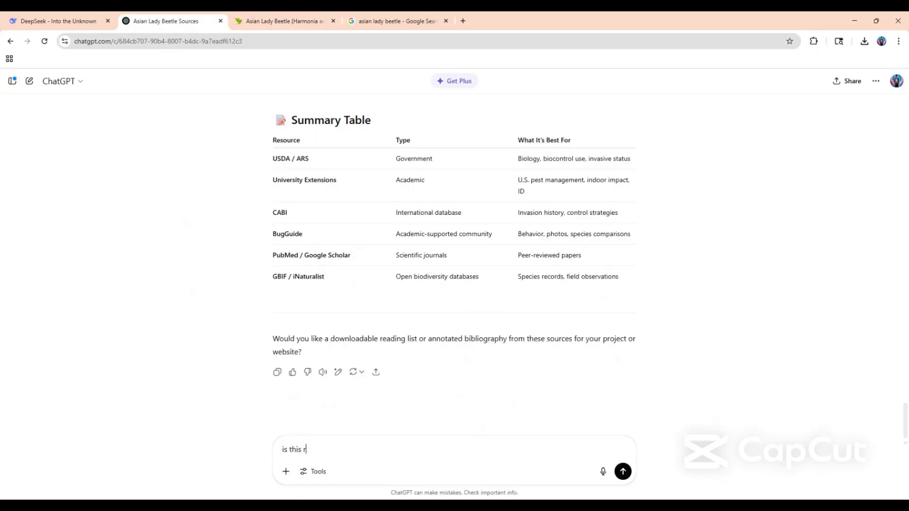
text(eputable:)
key(shift+Return)
key(ctrl+v)
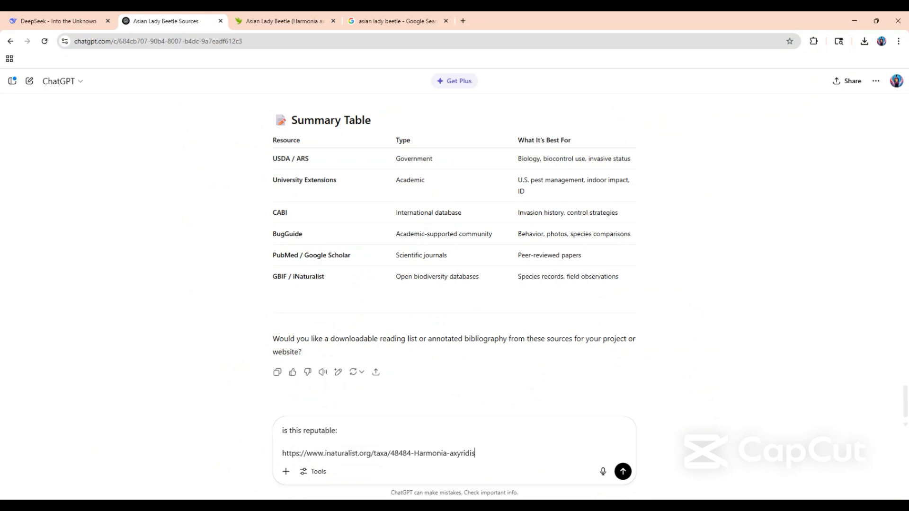
key(Return)
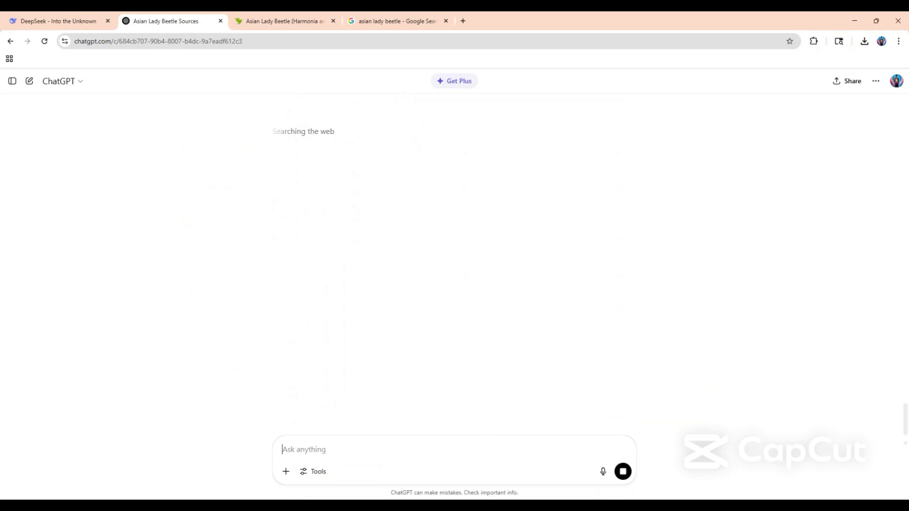
Read ChatGPT's assessment of the iNaturalist page, highlighting the caution about scientific rigor under Bottom line.
scroll(455, 237, up, 3)
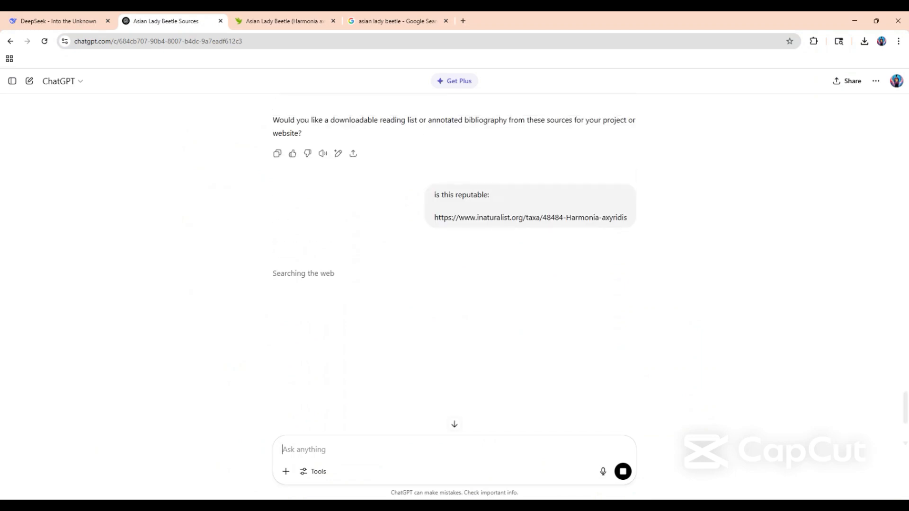
drag(335, 285, 240, 271)
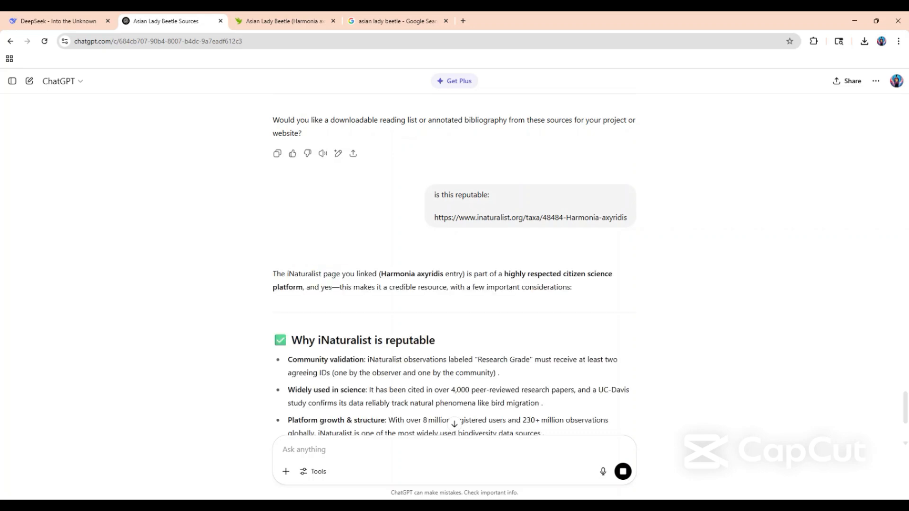
scroll(239, 272, down, 10)
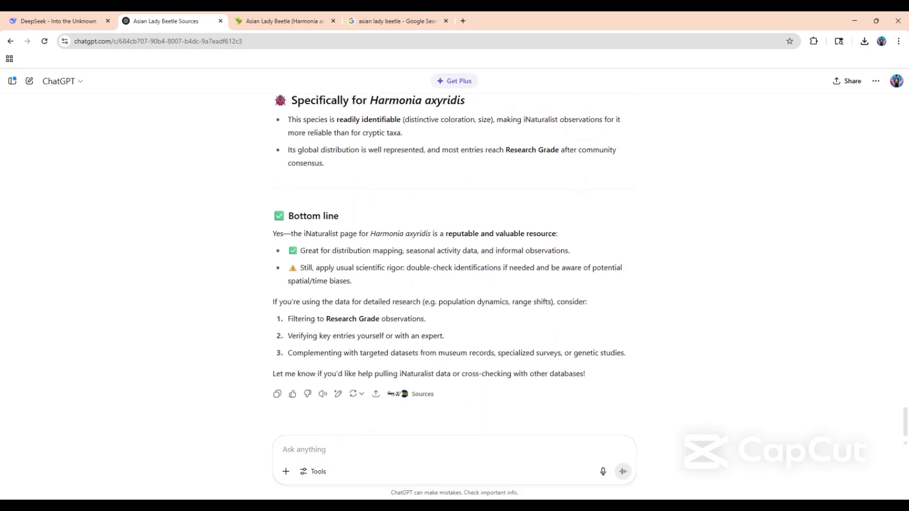
drag(367, 301, 300, 268)
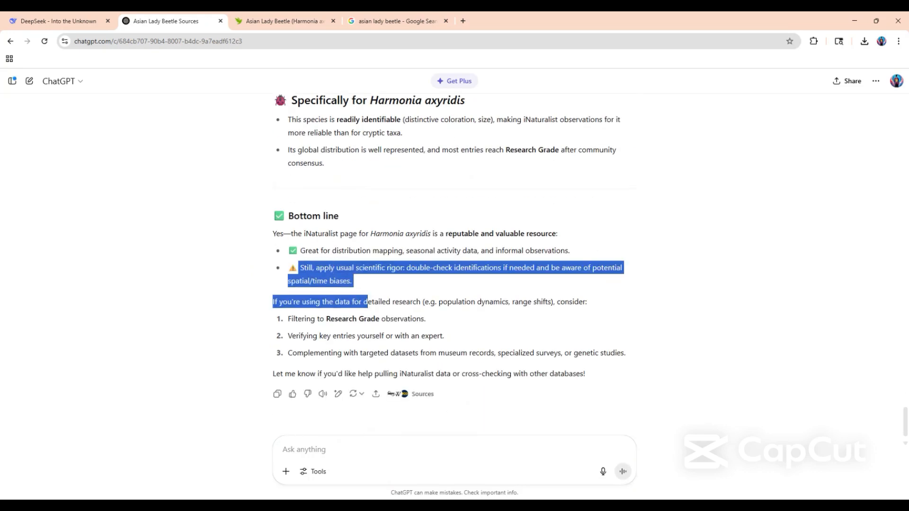
click(364, 286)
scroll(364, 286, down, 1)
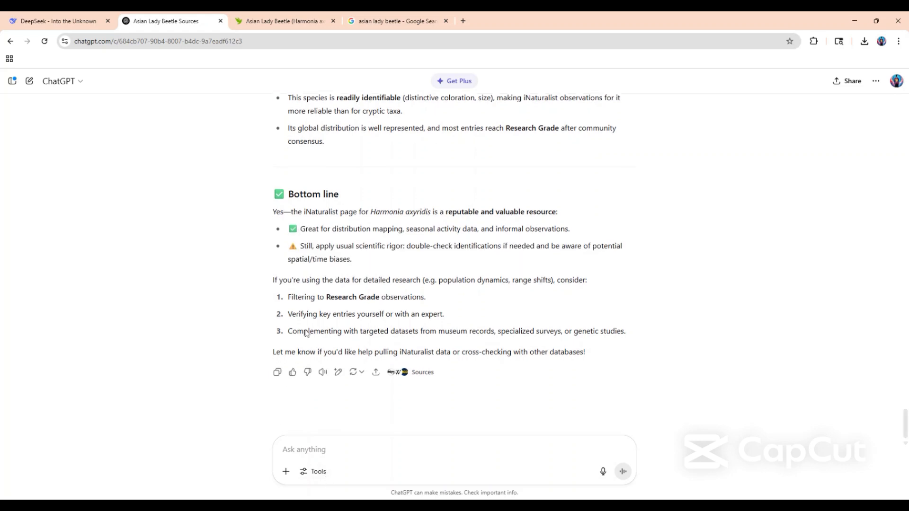
Open Google Scholar in a new tab and search its articles for "asian lady beetle".
click(464, 20)
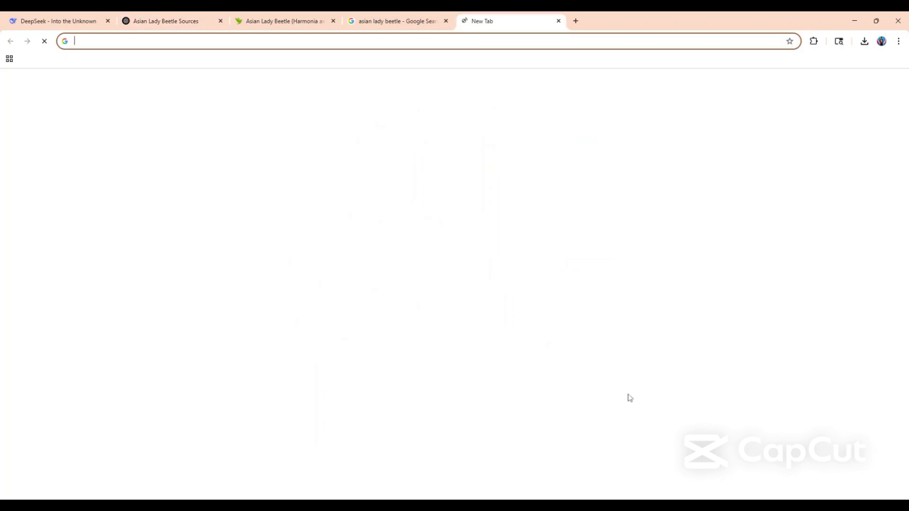
text(google)
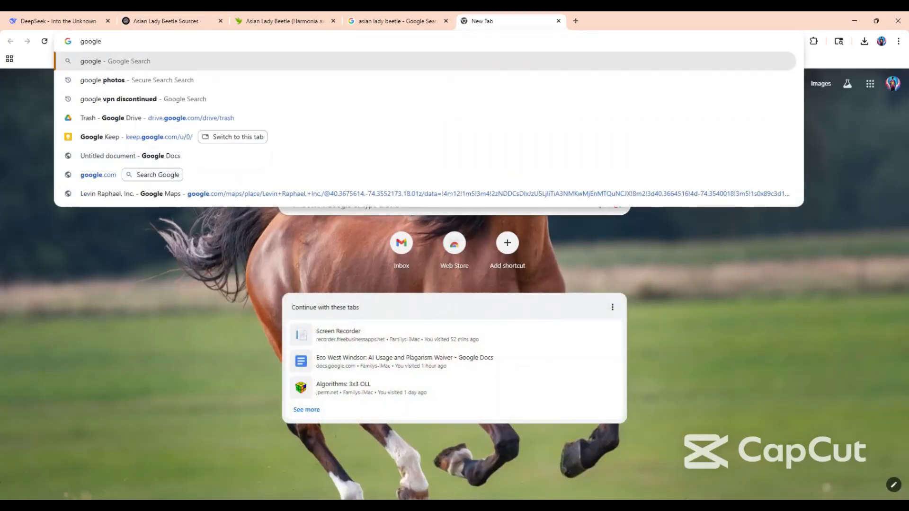
text( sc)
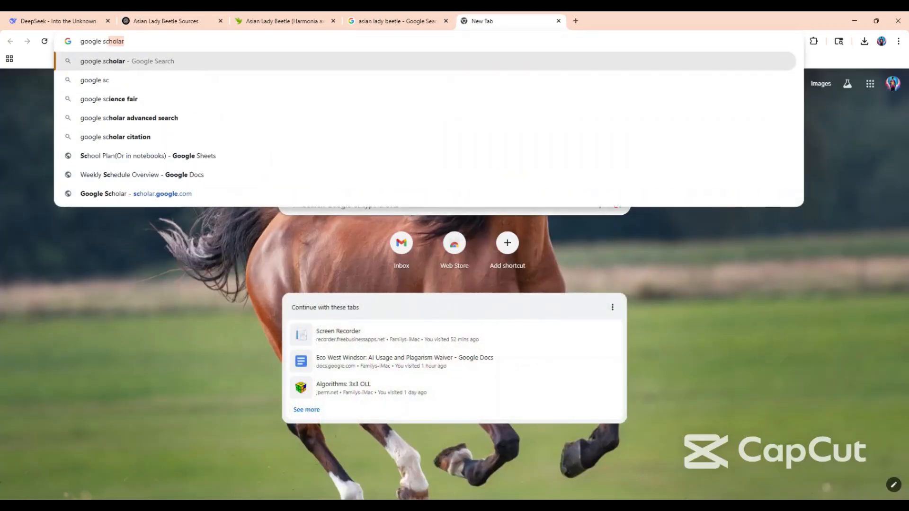
click(116, 198)
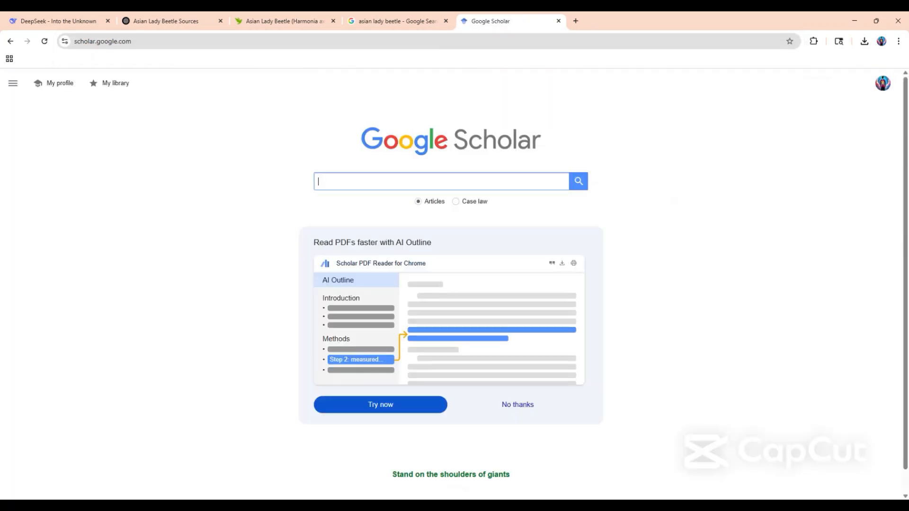
text(asian lady beetle)
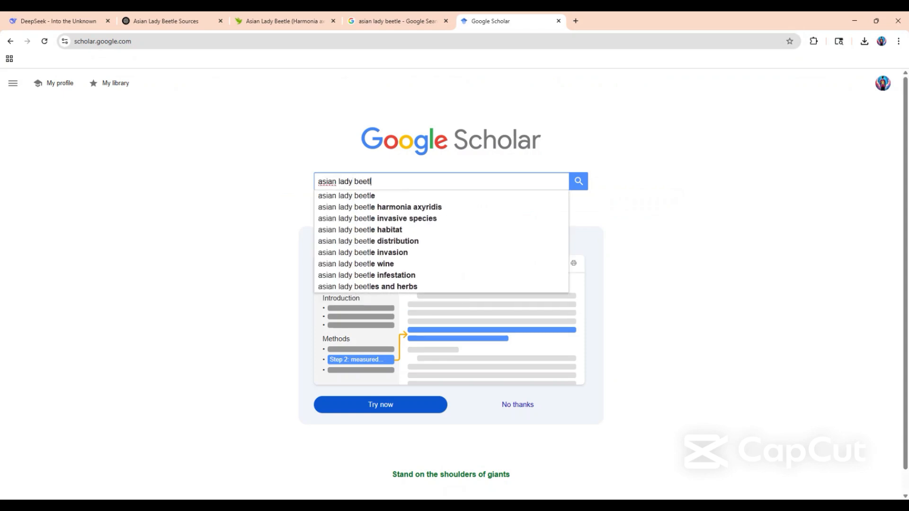
key(Return)
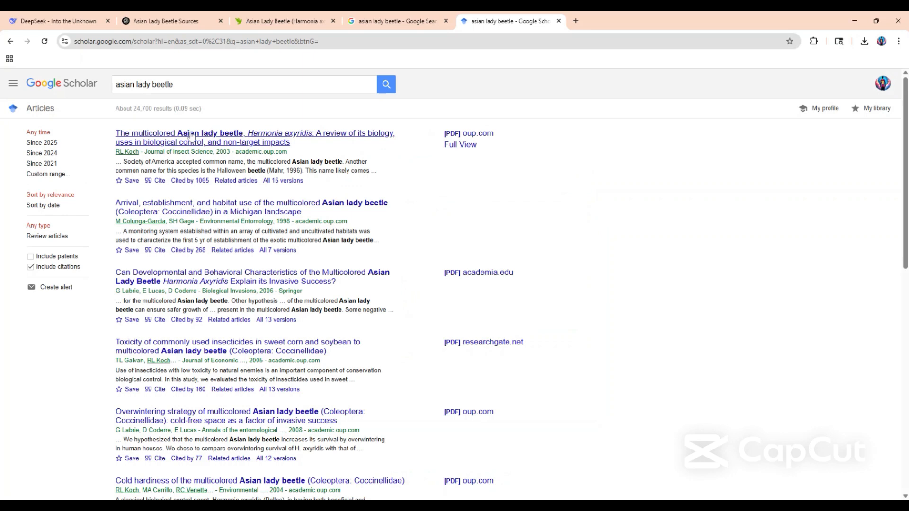
Open the first Scholar result, the review of the multicolored Asian lady beetle's biology, skim it, and return to the results.
click(192, 137)
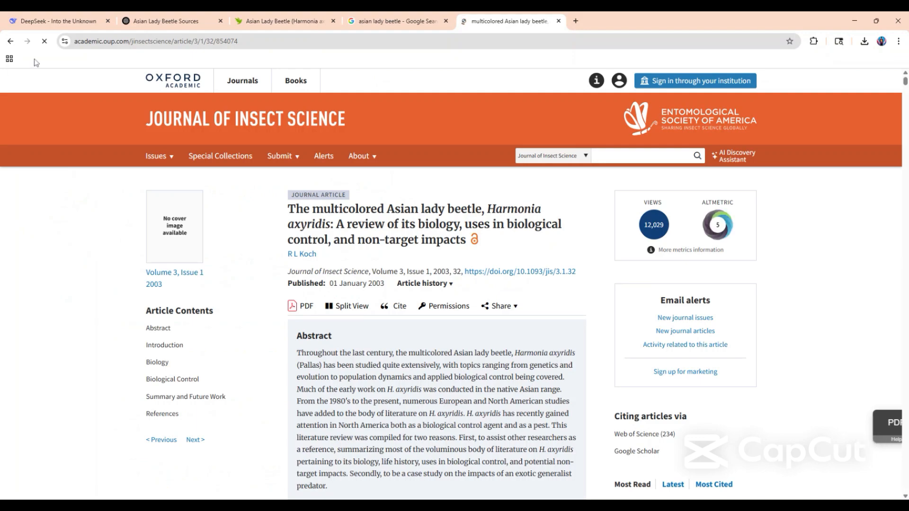
scroll(360, 185, down, 15)
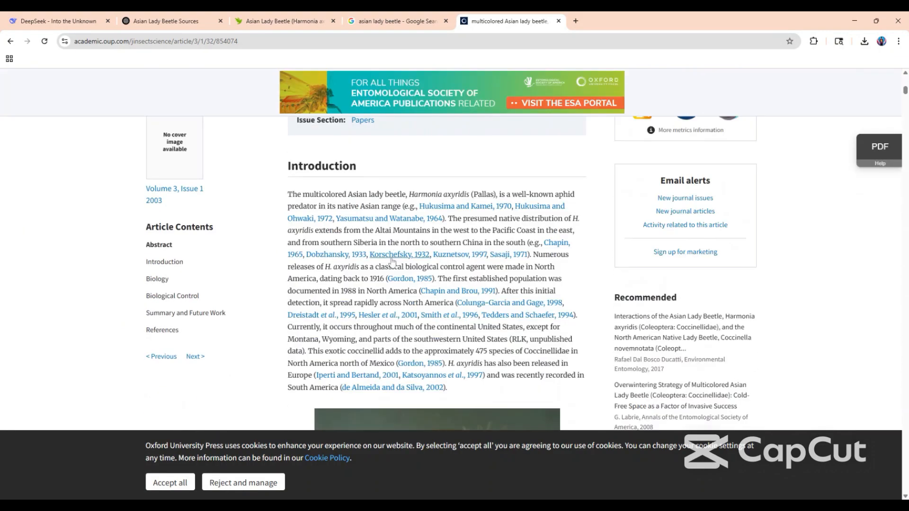
scroll(390, 257, up, 5)
scroll(390, 259, up, 10)
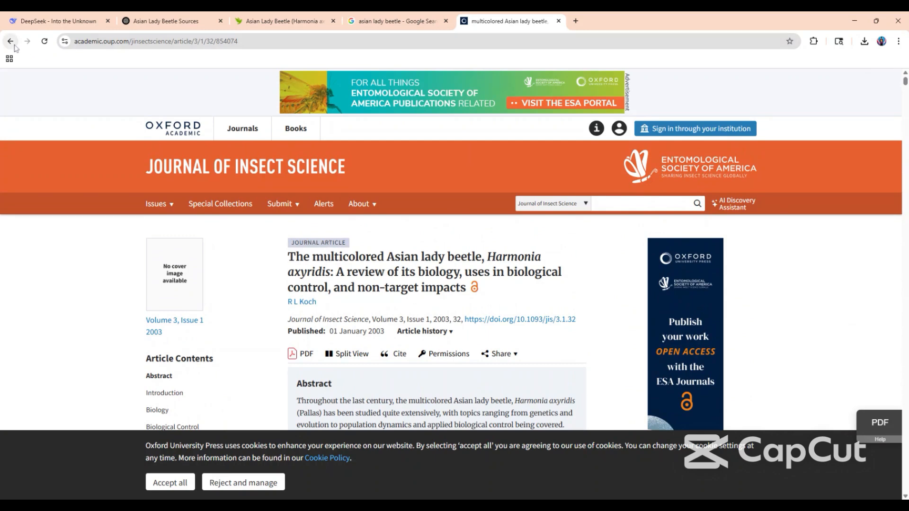
click(15, 45)
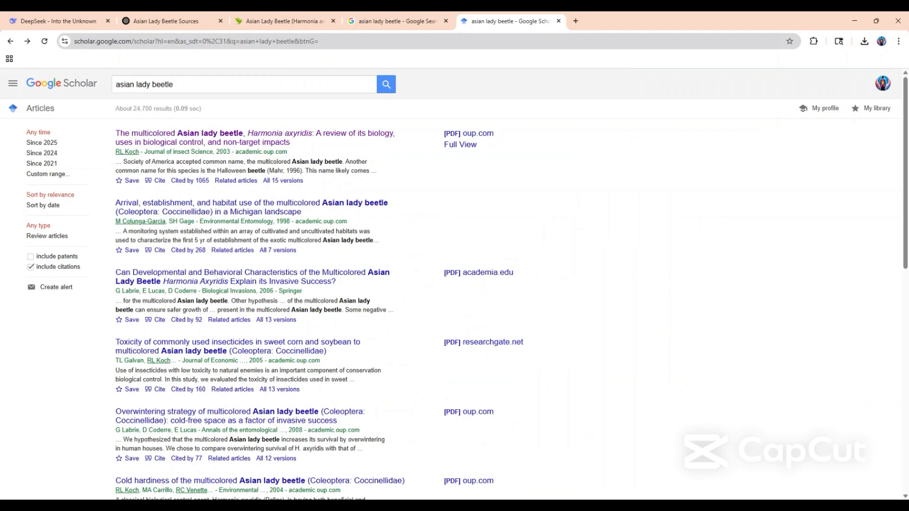
Point out the web address of the Google Scholar results and switch back to the iNaturalist Asian Lady Beetle page.
click(331, 42)
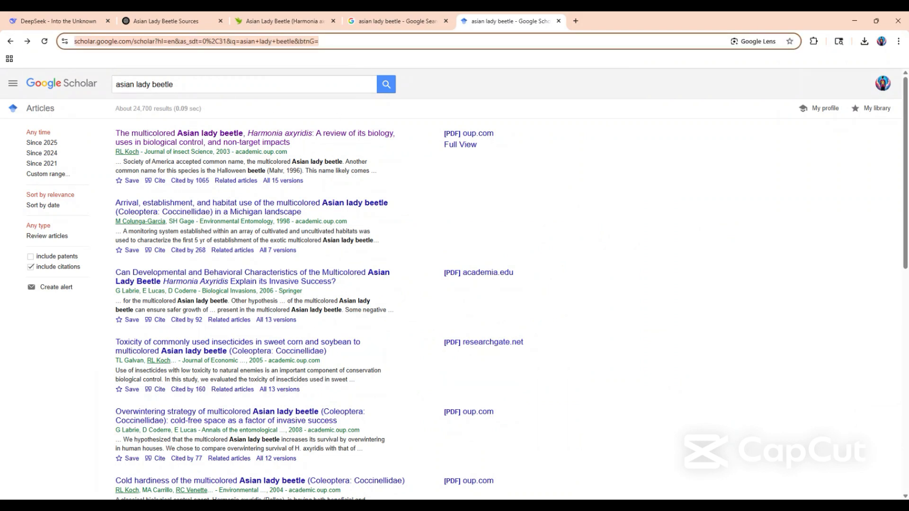
click(658, 135)
click(277, 22)
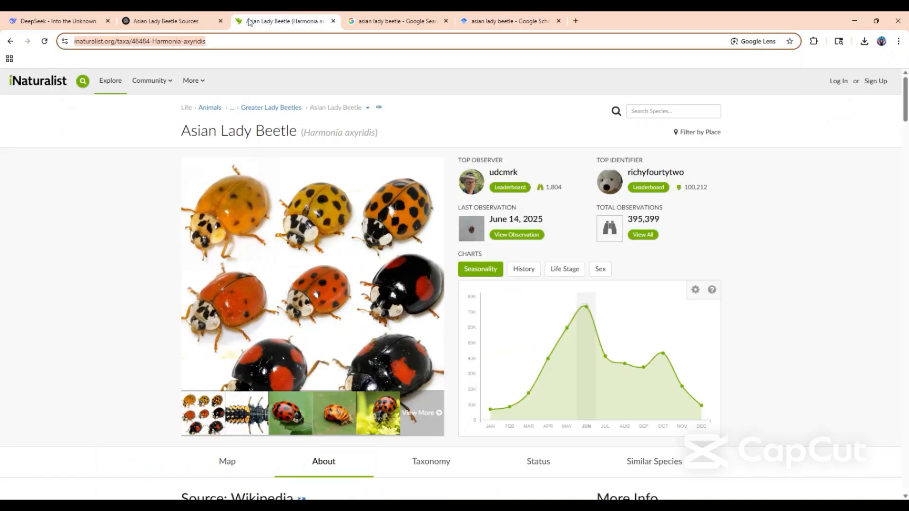
Create a new blank Google Docs document in a new browser tab using docs.new.
click(164, 22)
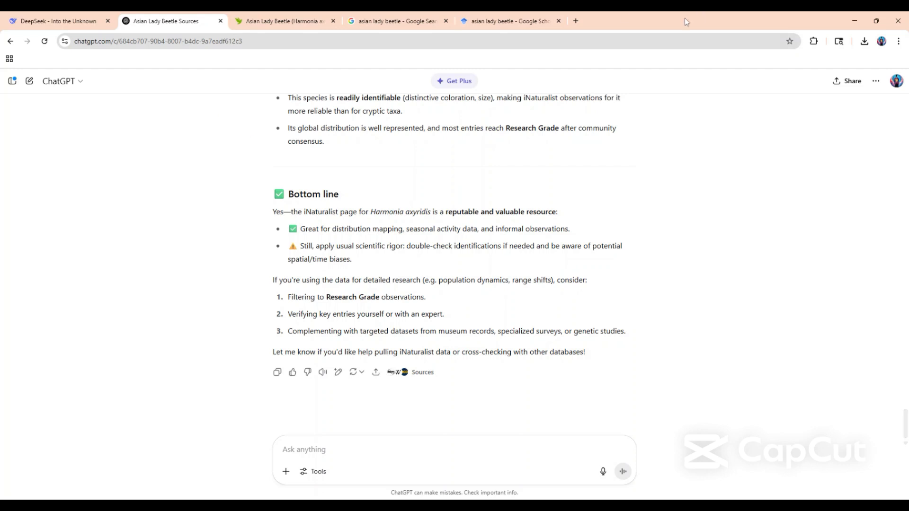
click(581, 20)
text(doc)
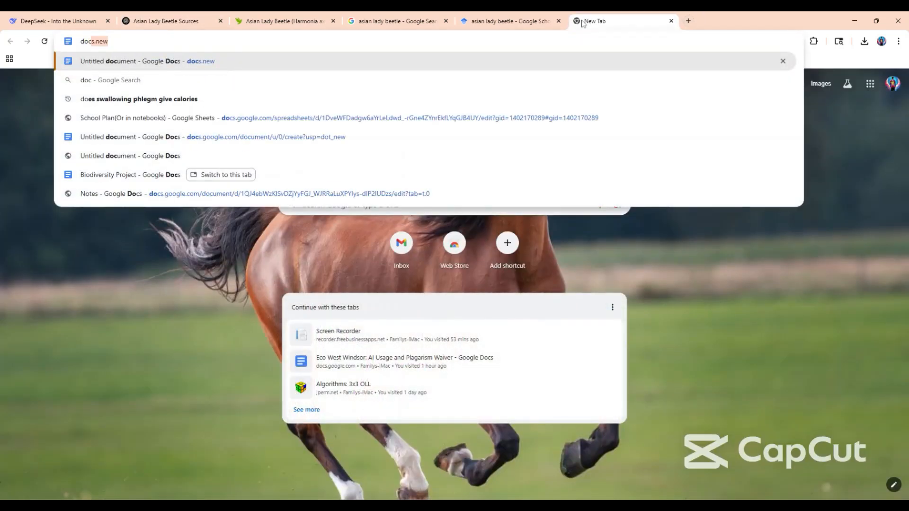
text(s.new)
key(Return)
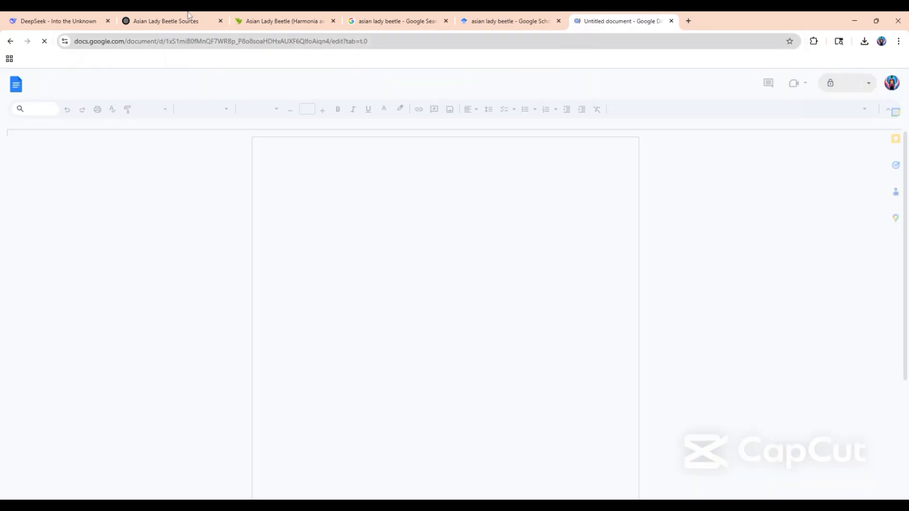
Start a numbered source list in the new document with the iNaturalist Harmonia axyridis page link as item 1, followed by an empty second item.
click(284, 20)
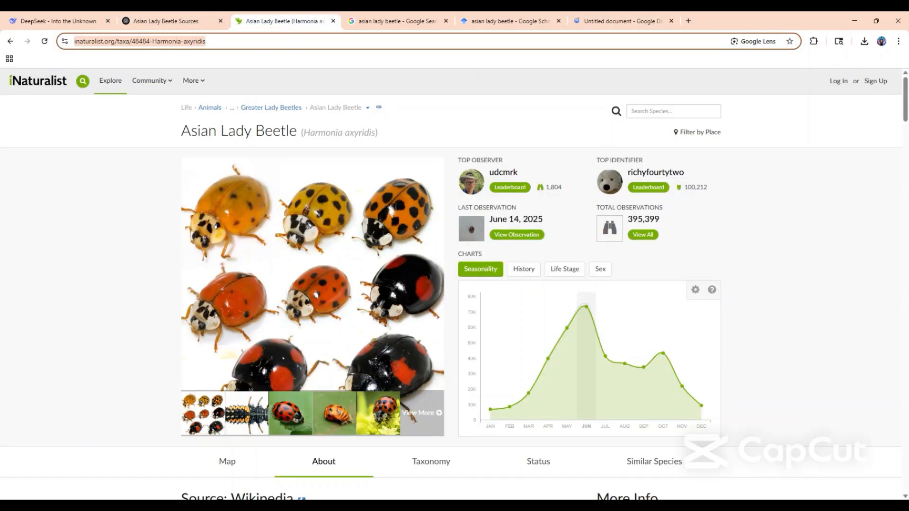
click(599, 25)
text(1.)
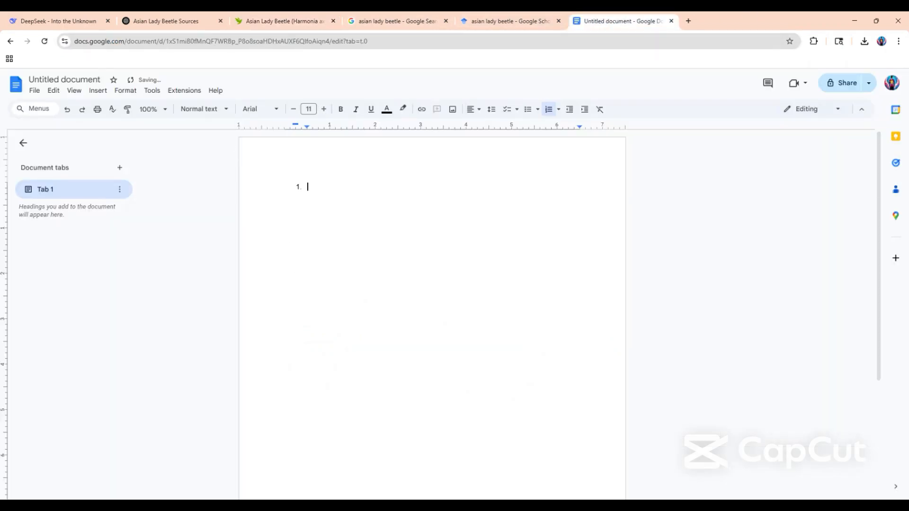
text(https://www.inaturalist.org/taxa/48484-Harmonia-axyridis)
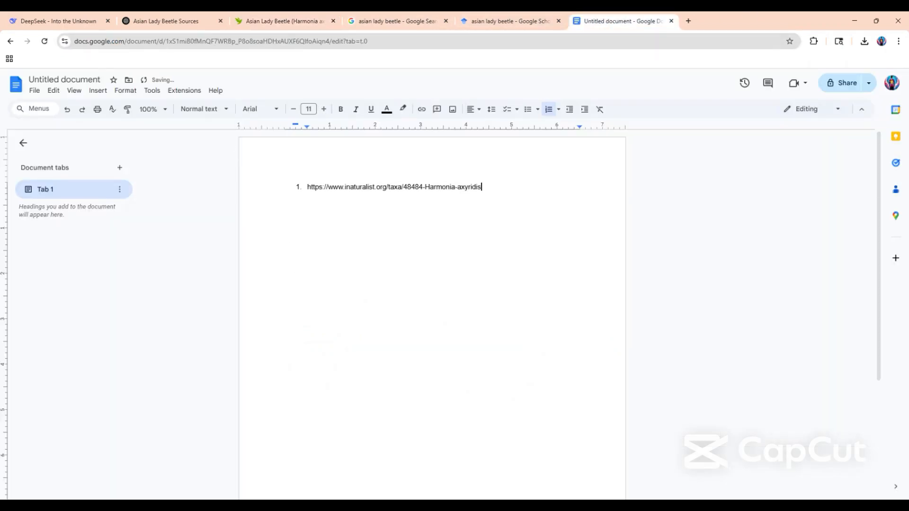
key(Return)
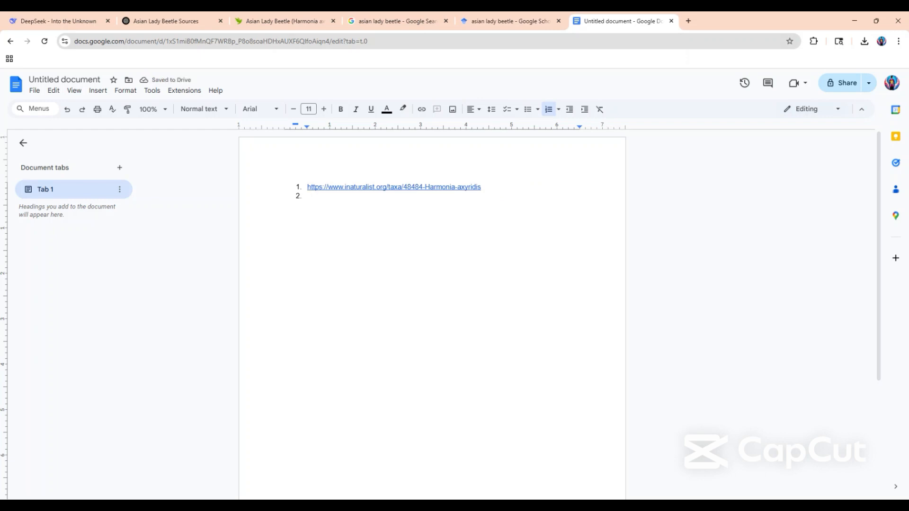
Return to the ChatGPT conversation and ask "can you use reputable sources to find the taxonomy of the asian lady beetle".
click(271, 17)
click(181, 17)
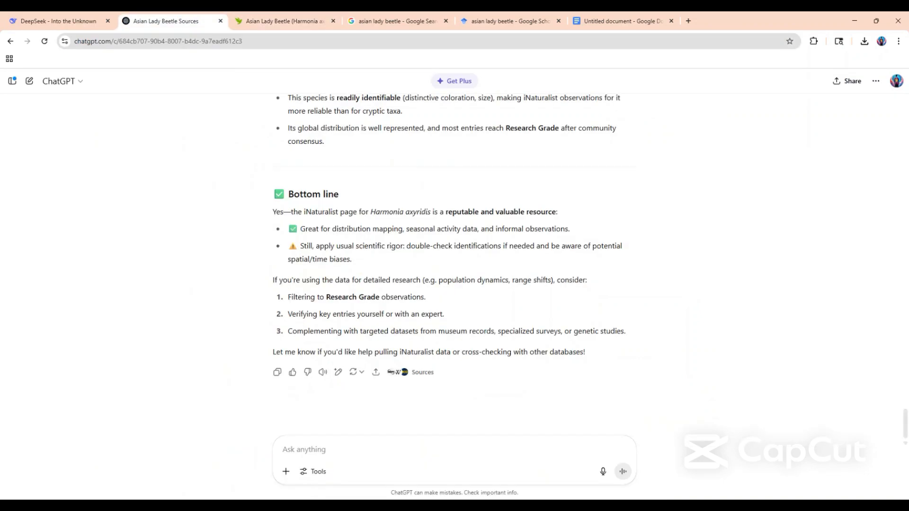
scroll(455, 424, up, 5)
scroll(455, 424, down, 5)
text(can you )
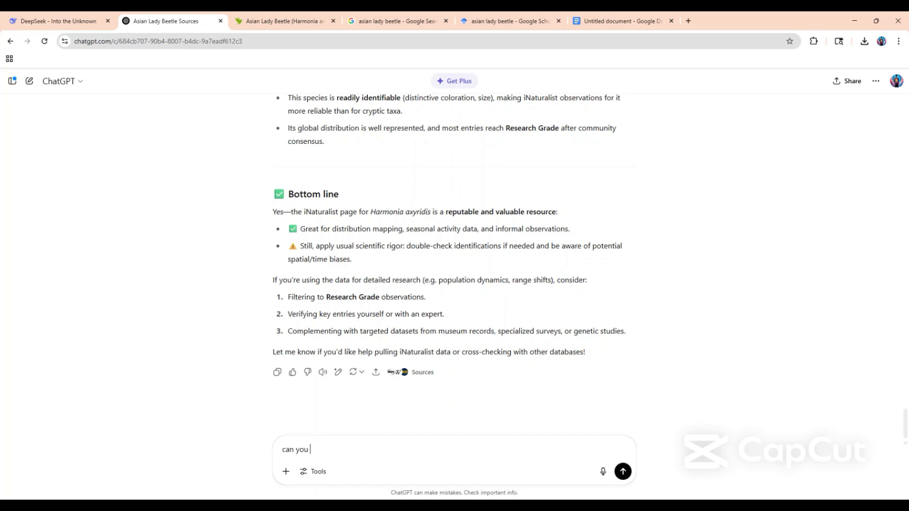
text(use reputable sources to f)
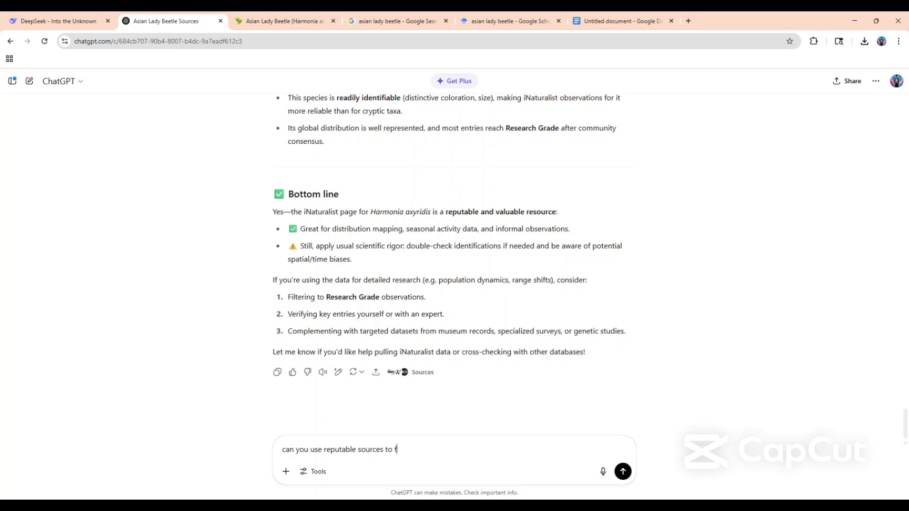
text(ind the taxonomy of the a)
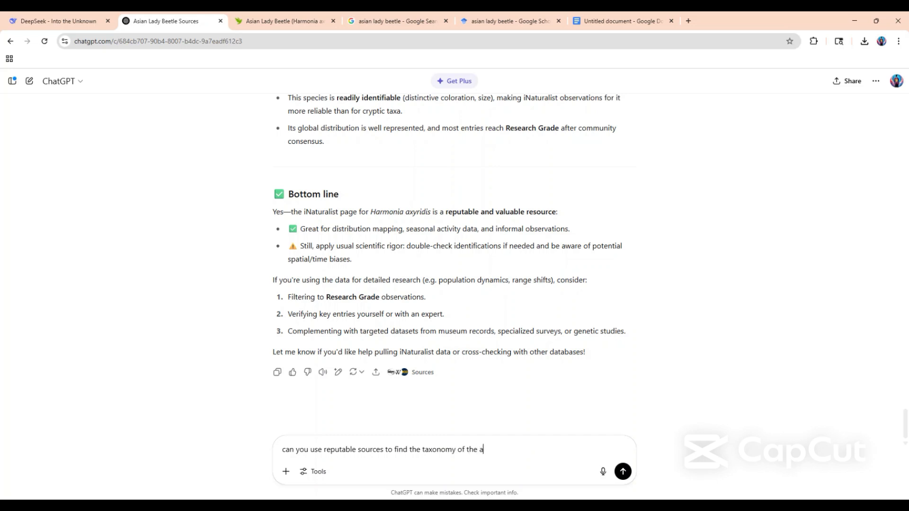
text(sian lady beetle)
key(Return)
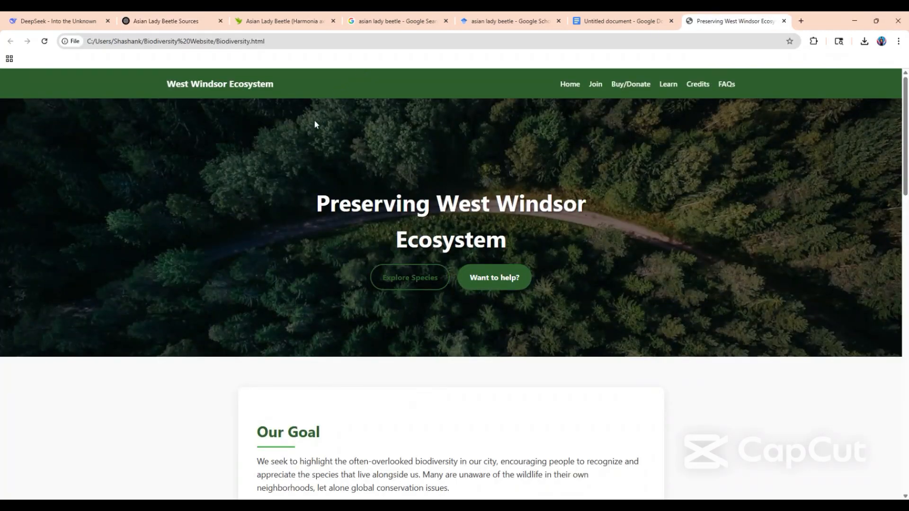
Copy the "1. Taxonomy and Evolutionary History" requirements from the West Windsor Ecosystem Join page and return to the ChatGPT conversation.
click(593, 87)
scroll(346, 233, down, 15)
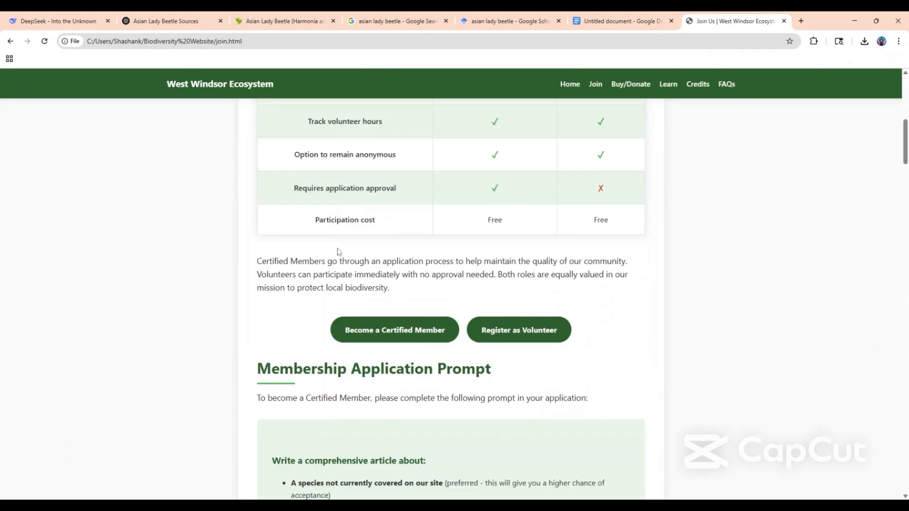
scroll(339, 251, down, 5)
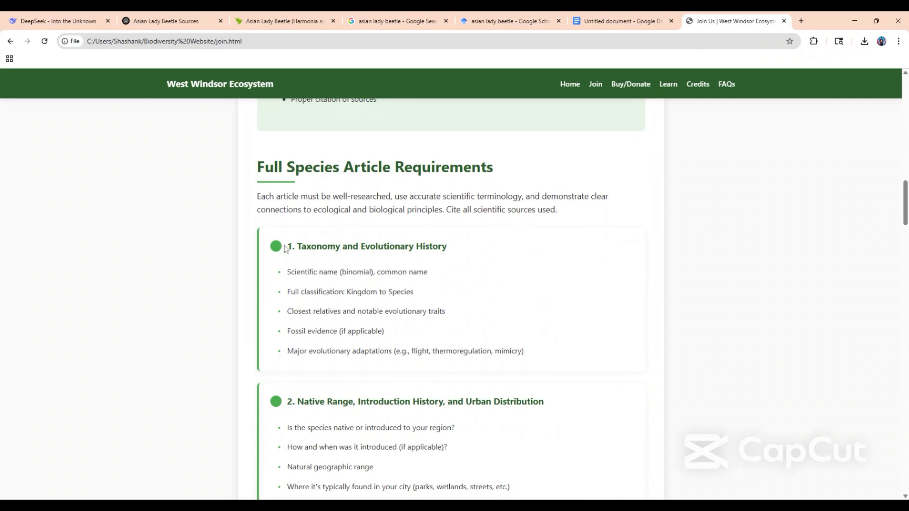
drag(288, 246, 543, 355)
key(ctrl+c)
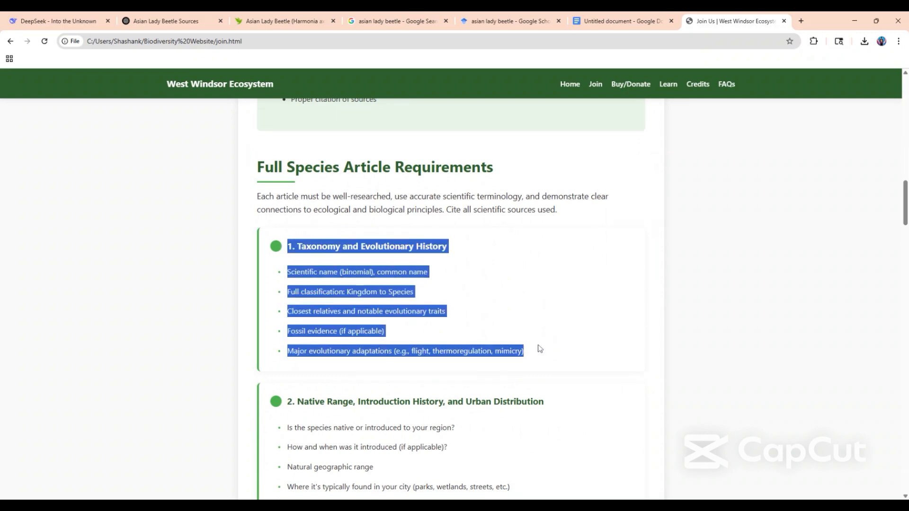
key(ctrl+2)
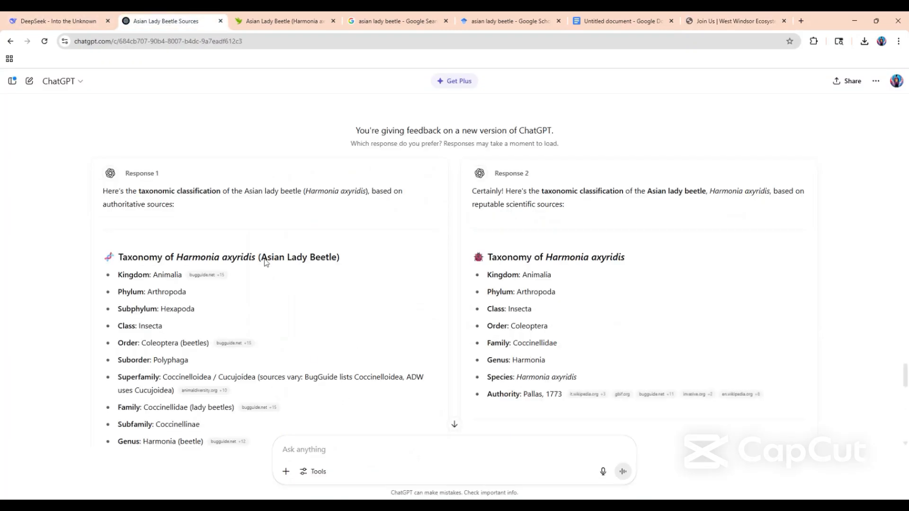
Skim the two taxonomy answers and choose Response 1 as the preferred one.
scroll(256, 217, down, 3)
scroll(270, 265, down, 10)
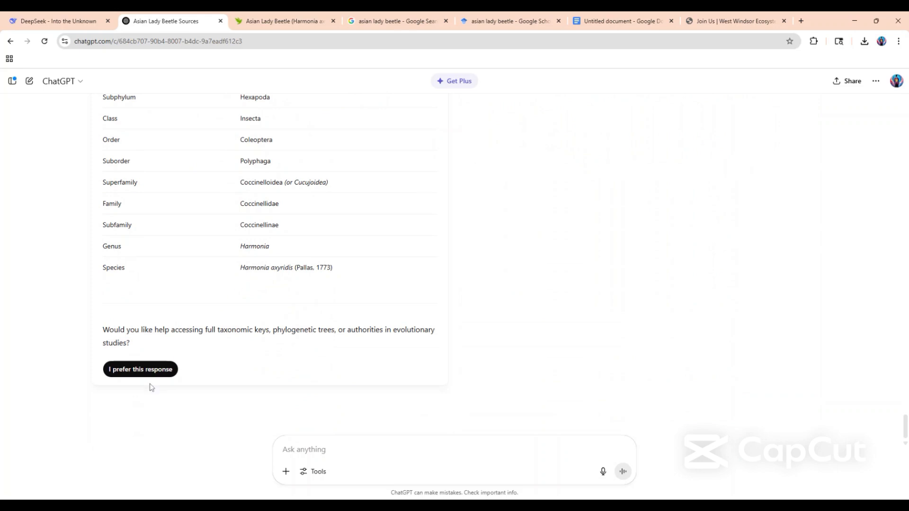
click(154, 371)
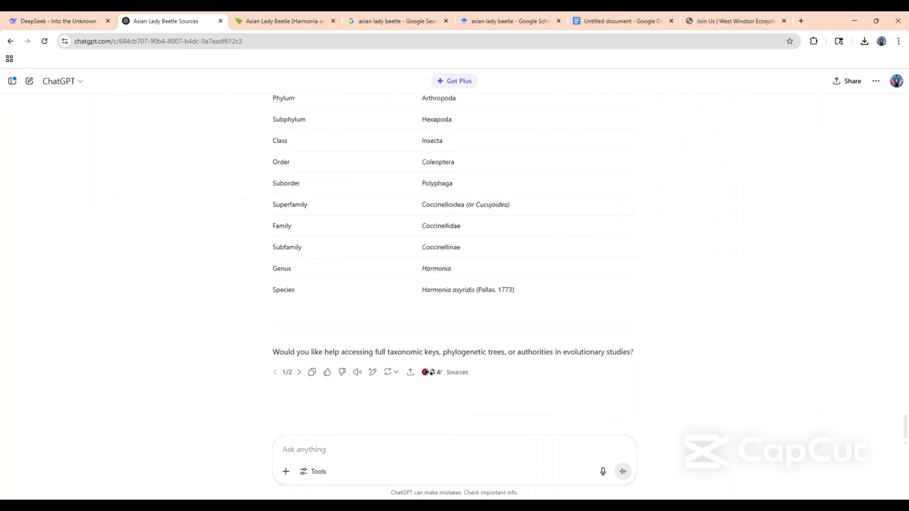
Draft the prompt "can you do an in depth research on asian lady beetle for this information:" and paste the copied taxonomy requirements below it.
text(can you )
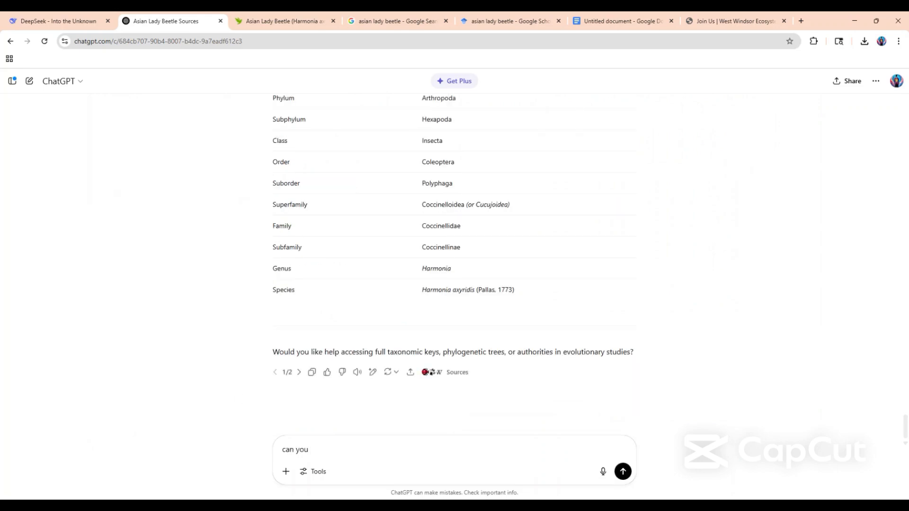
text(do an in dep)
text(th rea)
text(earch on a)
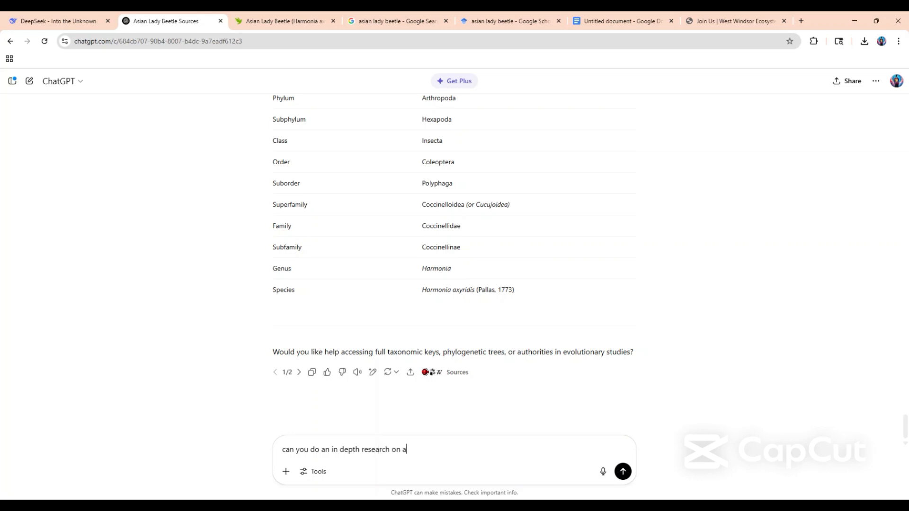
text(sian lady beetle for this informa)
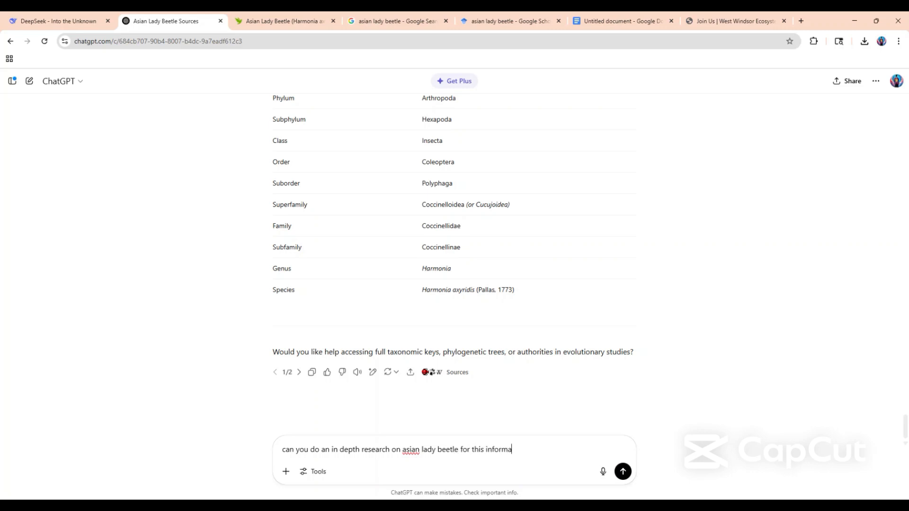
text(tion:)
key(shift+Return)
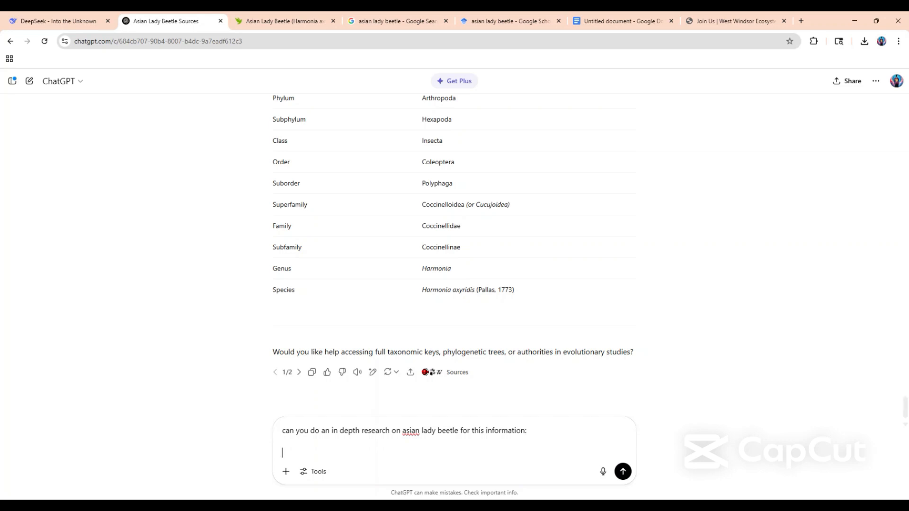
key(ctrl+v)
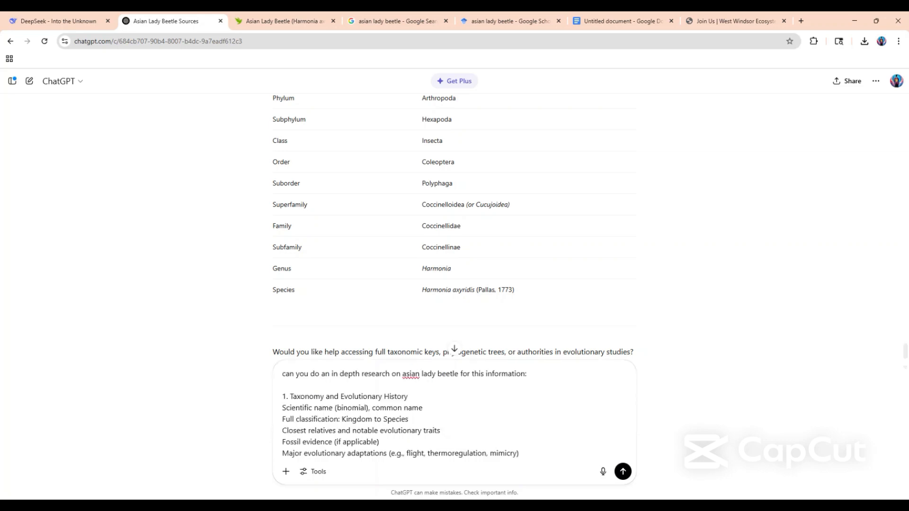
Add a closing instruction to use reputable sources below the pasted requirements and send the prompt.
key(shift+Return)
text(use )
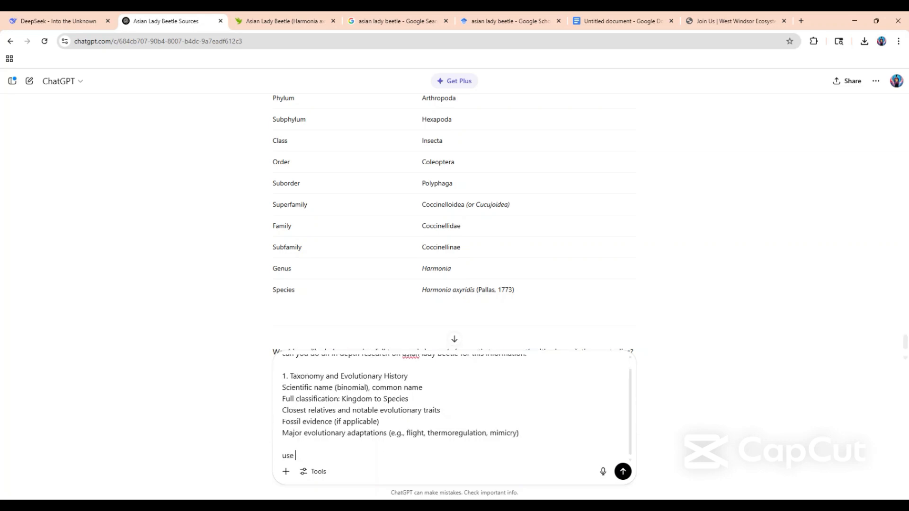
text(reputable sources and li)
text(st th)
text(com)
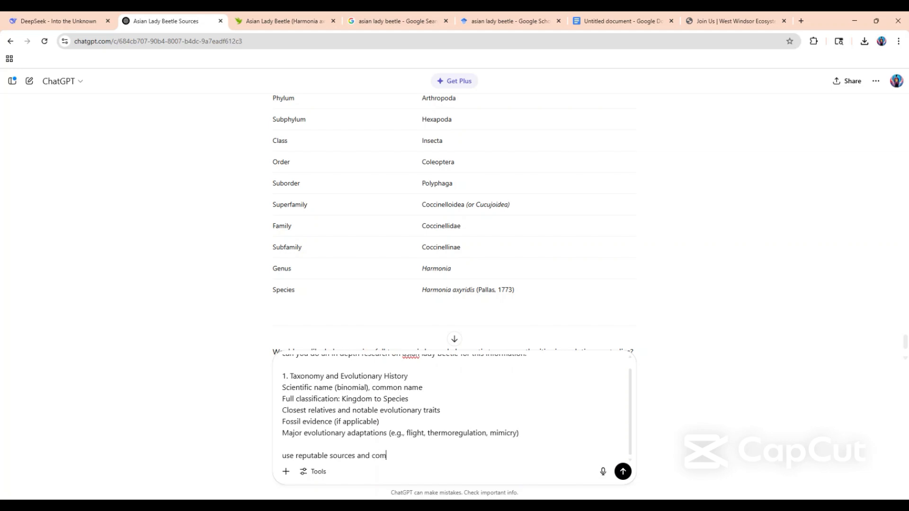
key(BackSpace)
key(BackSpace)
key(BackSpace)
key(BackSpace)
key(BackSpace)
key(BackSpace)
key(BackSpace)
key(BackSpace)
text(es)
key(Return)
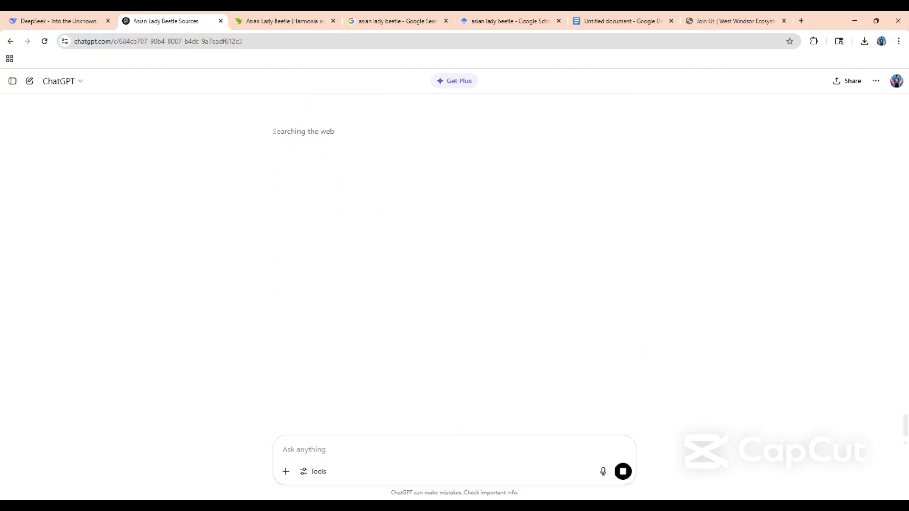
Highlight the "Searching the web" status and look over the ChatGPT tool options, including Run deep research.
drag(349, 131, 233, 128)
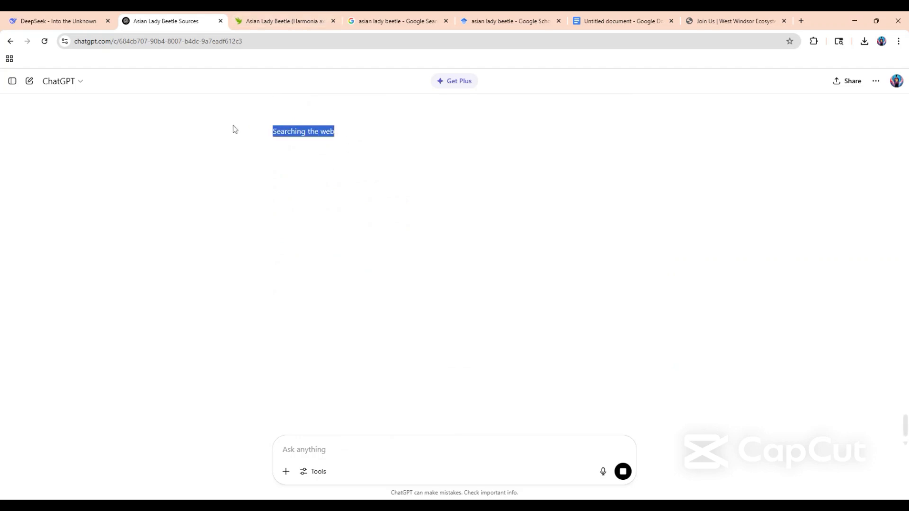
click(233, 128)
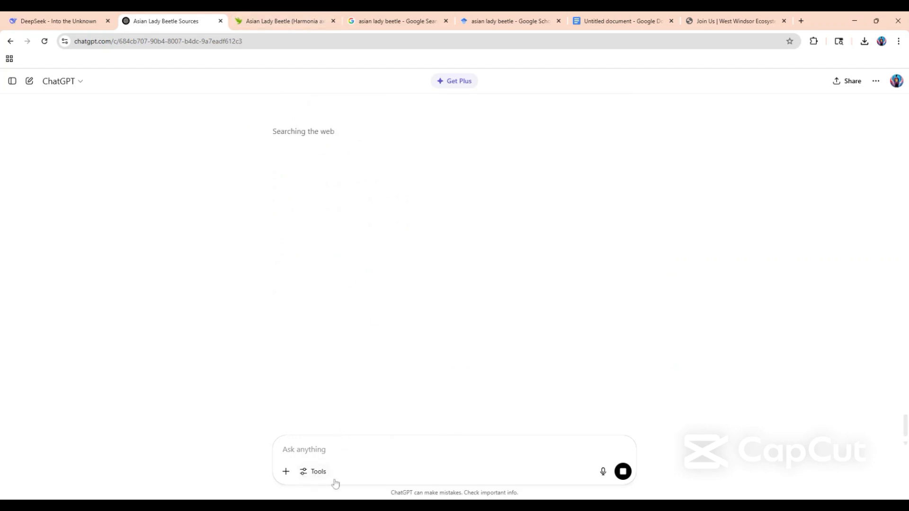
click(318, 472)
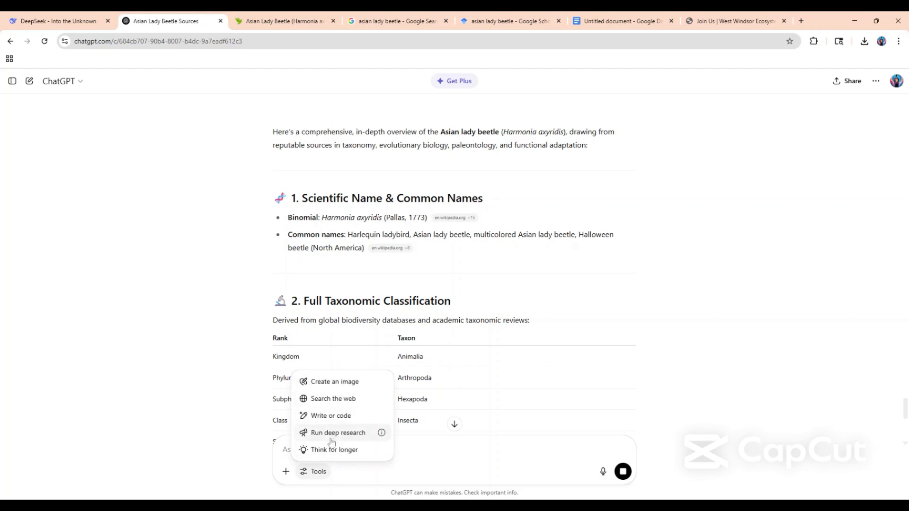
click(317, 477)
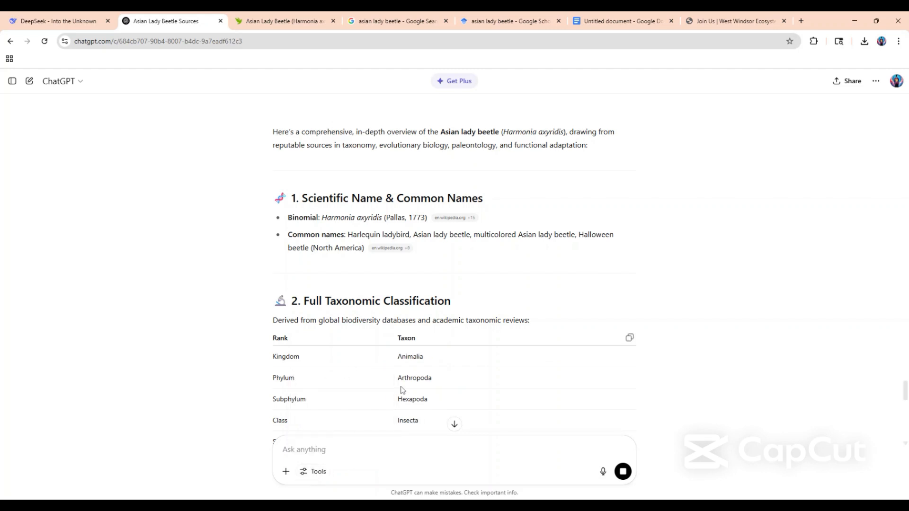
Read the scientific name, common names and full taxonomic classification sections of the ChatGPT research answer.
scroll(402, 390, down, 2)
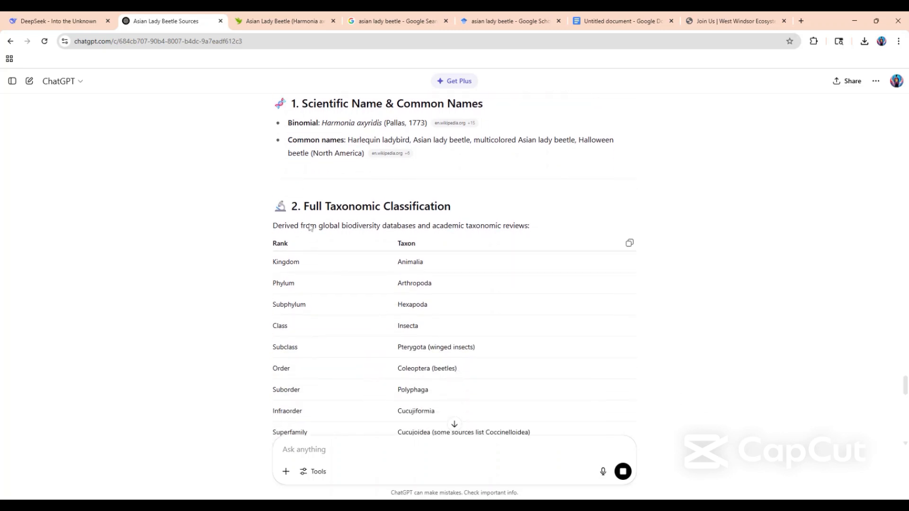
scroll(329, 223, up, 3)
scroll(329, 223, down, 7)
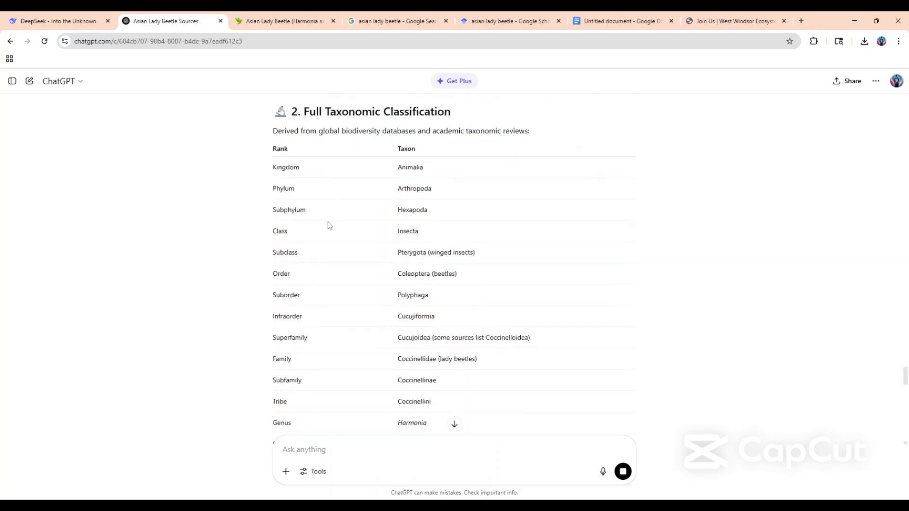
scroll(330, 226, down, 3)
scroll(330, 225, up, 3)
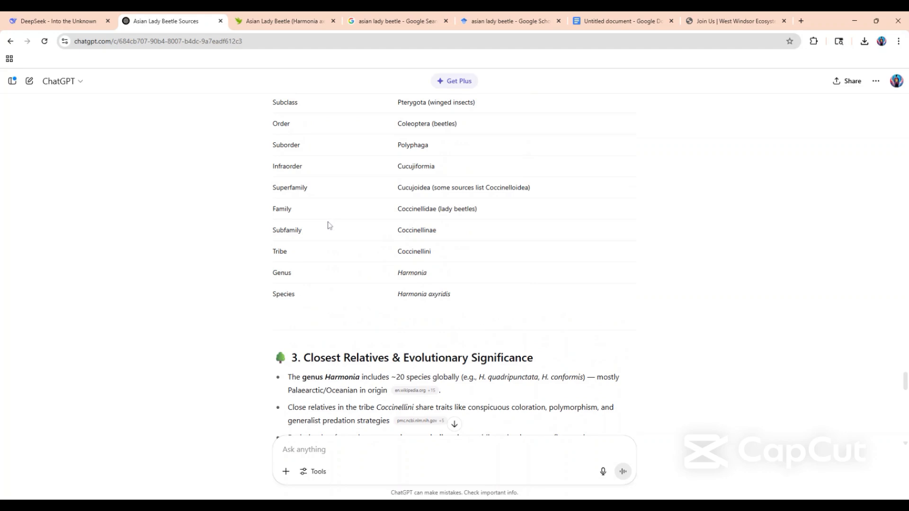
scroll(330, 225, up, 4)
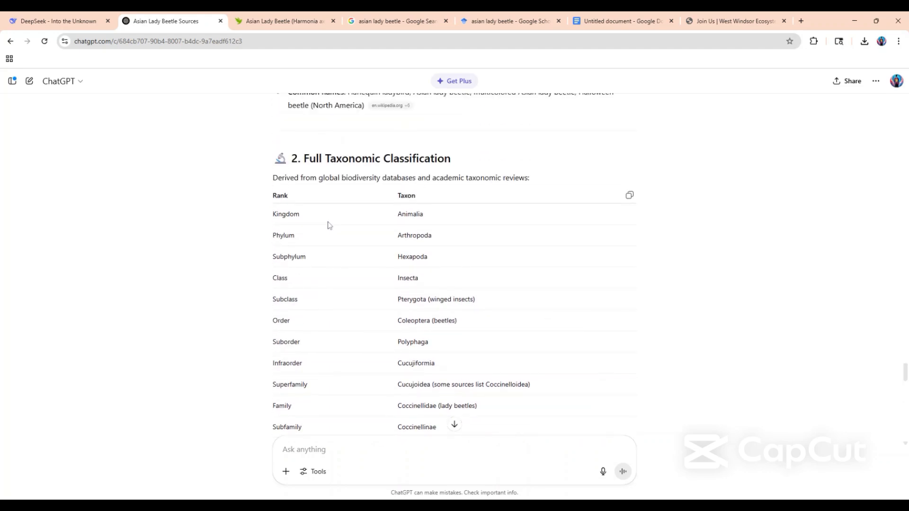
scroll(416, 354, down, 6)
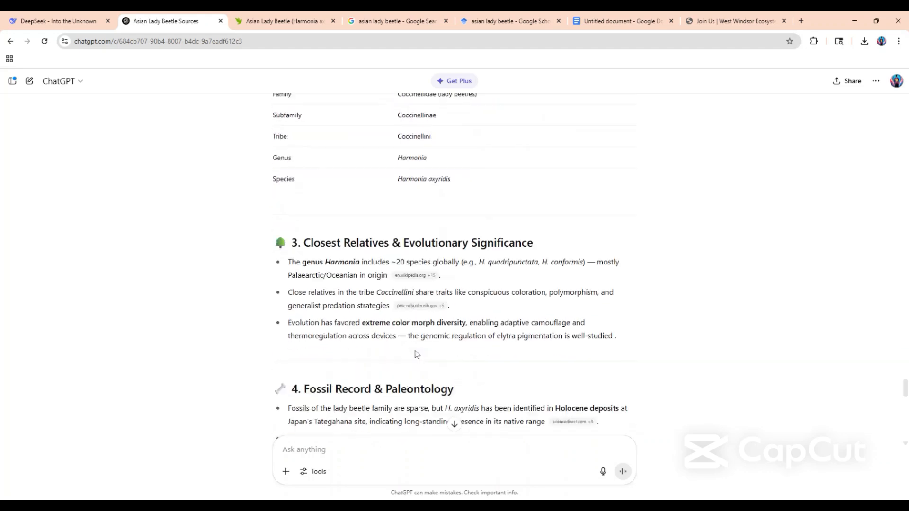
Review the fossil record, evolutionary adaptations and summary sections, previewing the researchgate.net citation on color morph abundance.
scroll(389, 235, down, 4)
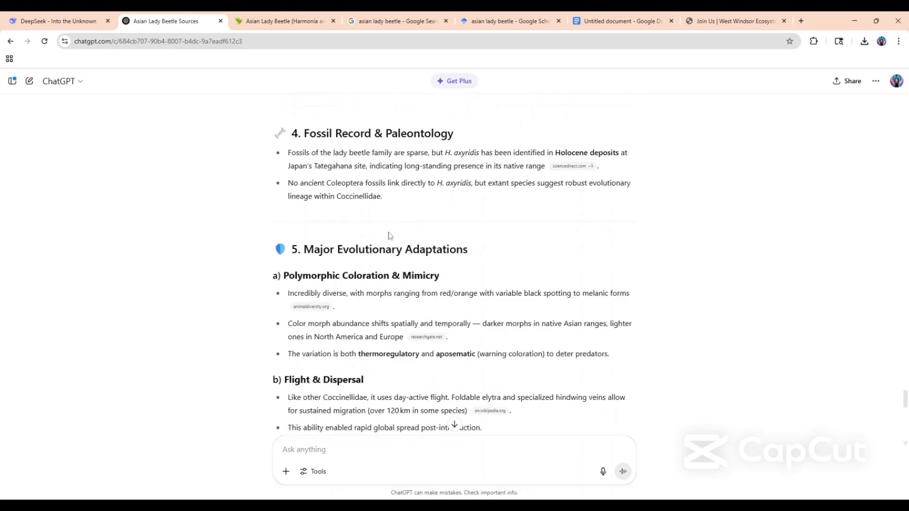
scroll(389, 235, down, 4)
scroll(309, 220, up, 3)
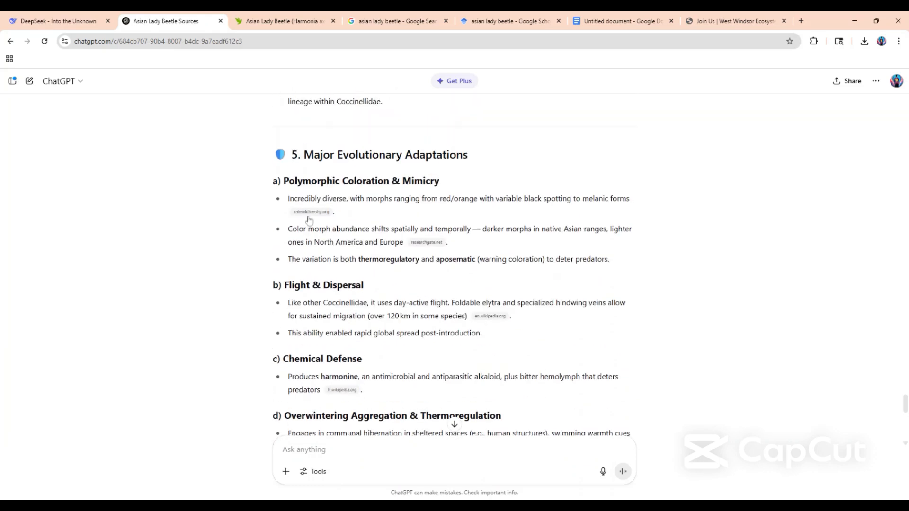
mouse_move(428, 252)
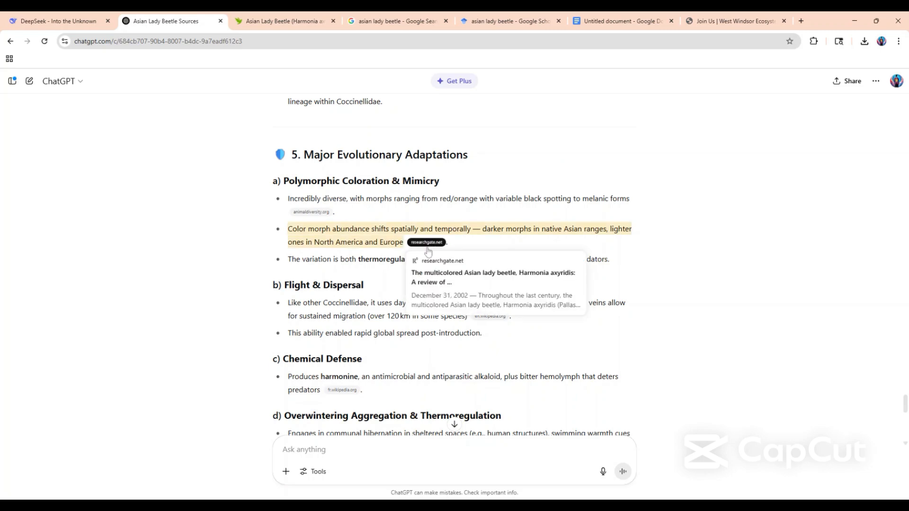
scroll(290, 322, down, 10)
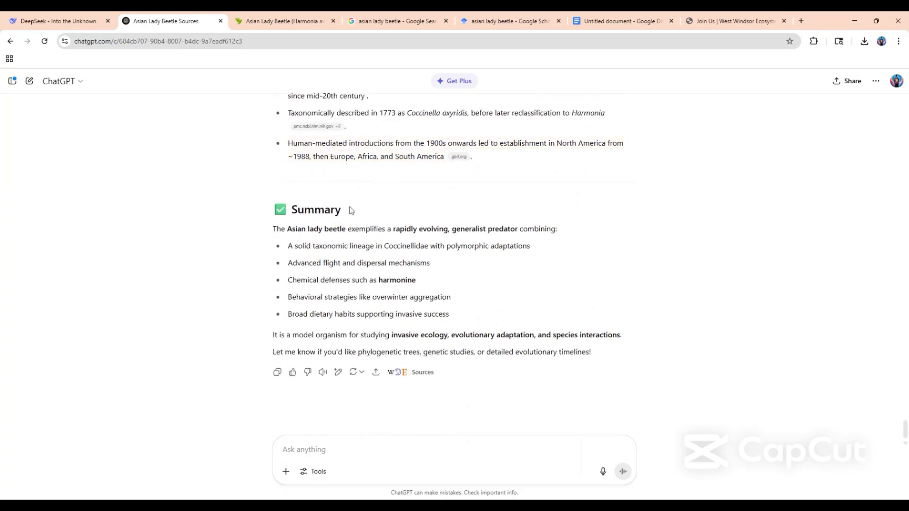
scroll(349, 209, up, 5)
scroll(349, 210, down, 5)
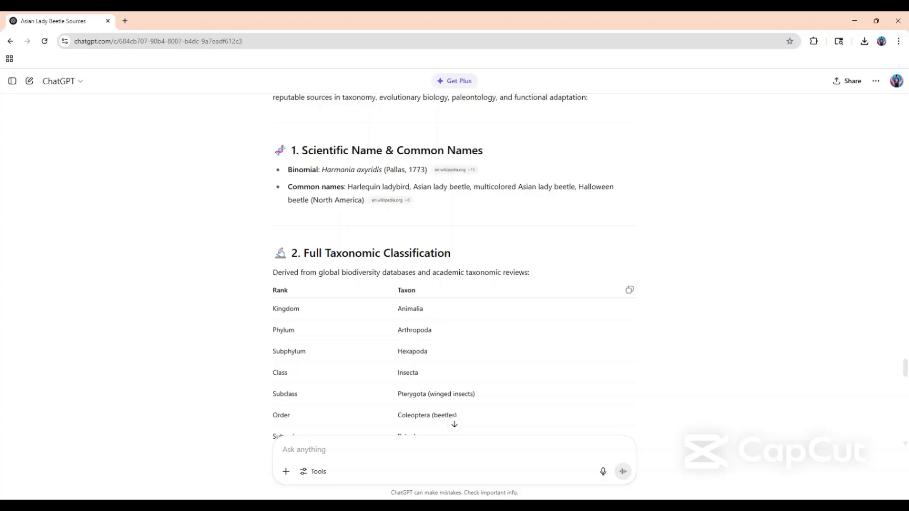
scroll(359, 313, up, 5)
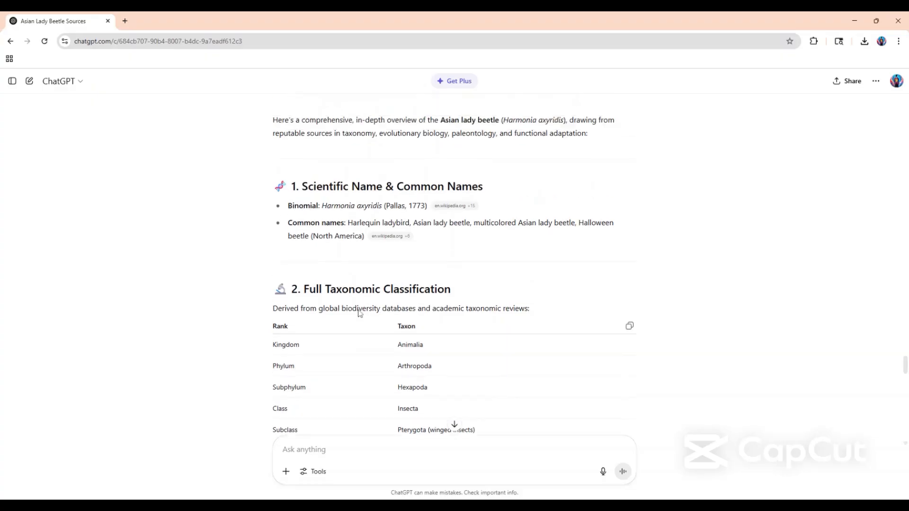
scroll(360, 313, down, 5)
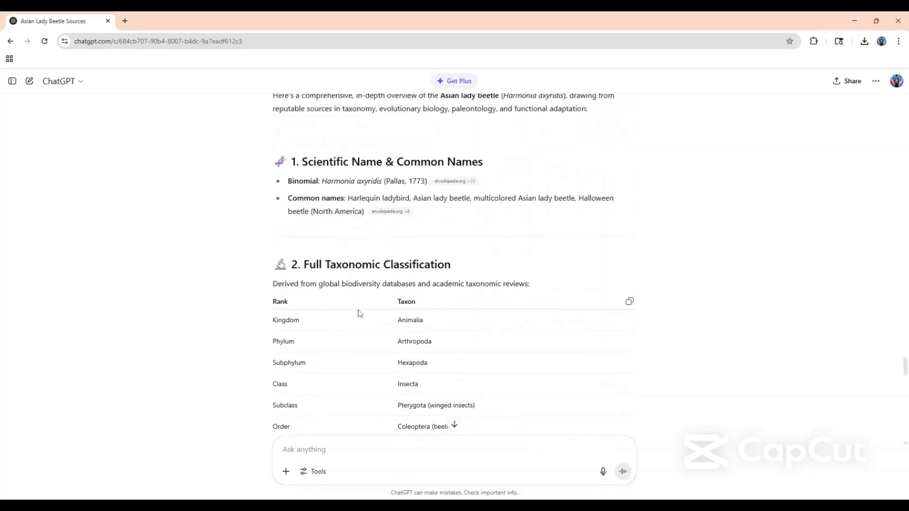
scroll(369, 232, down, 1)
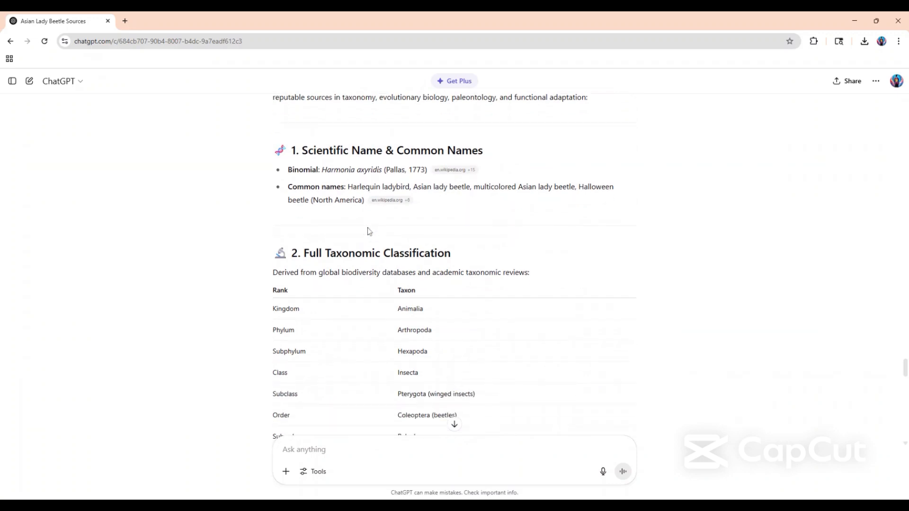
scroll(369, 232, up, 1)
Create a new blank Google Docs document in a separate browser tab using docs.new.
click(125, 21)
text(do)
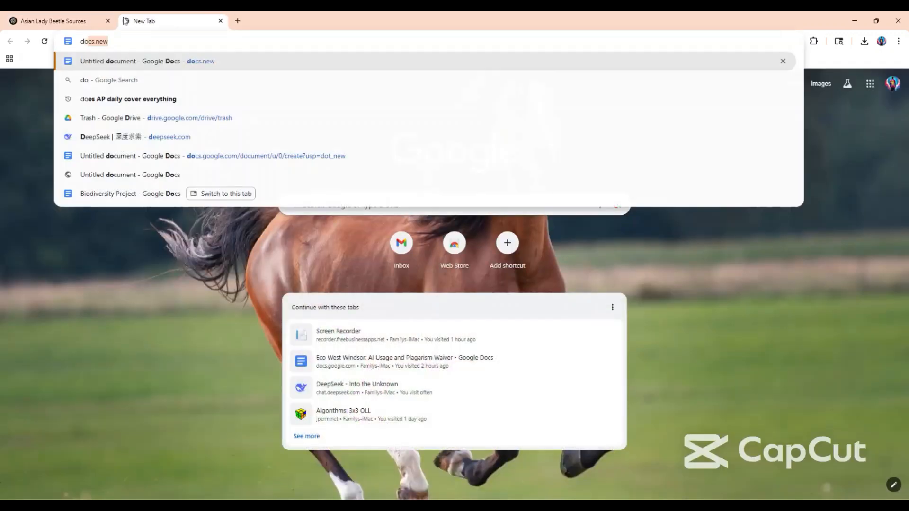
text(cs.new)
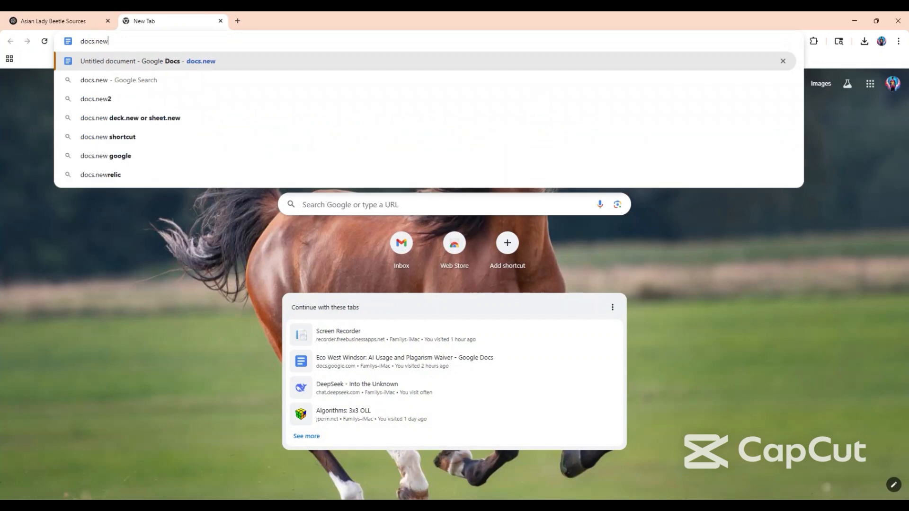
key(Return)
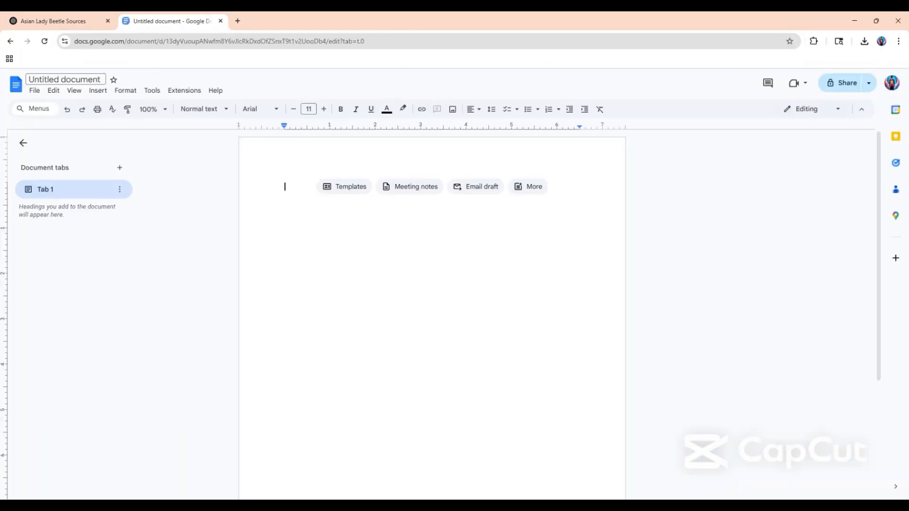
Rename the untitled document as "Asian Lady Beetle".
click(66, 80)
text(A)
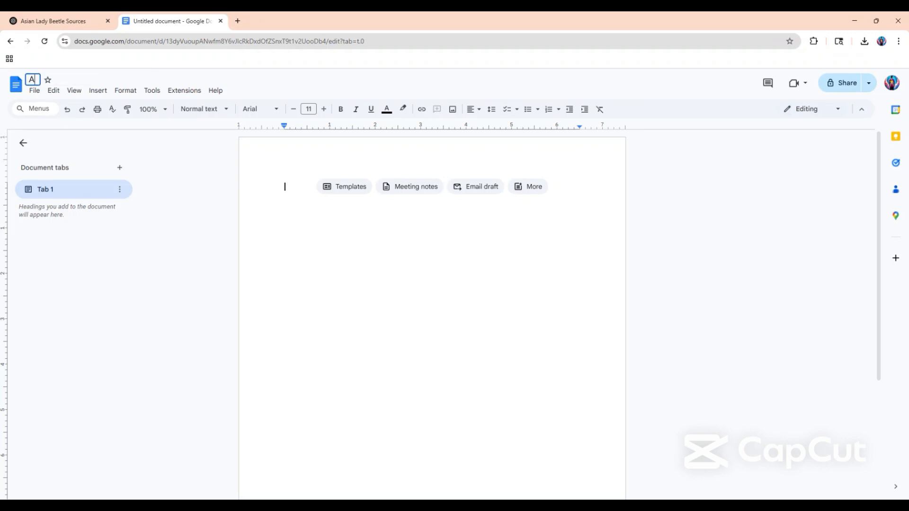
text(sian La)
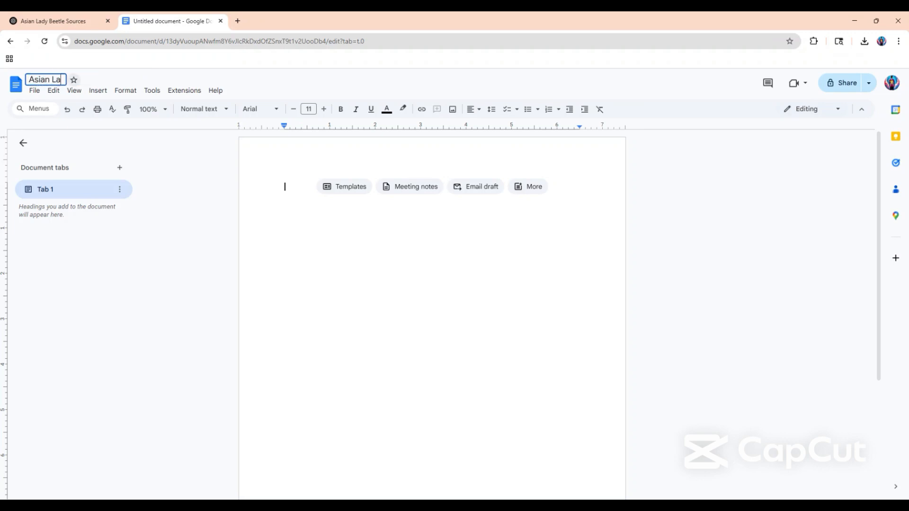
text(dy Beetle)
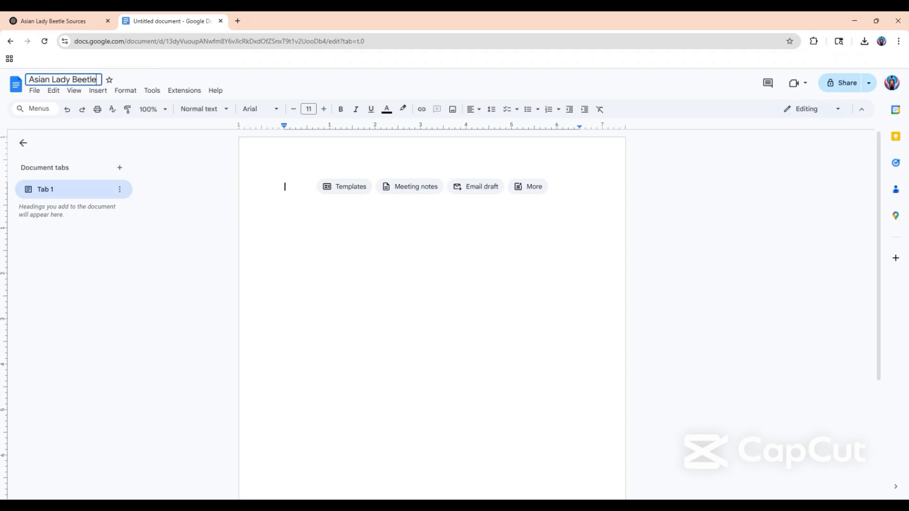
key(Return)
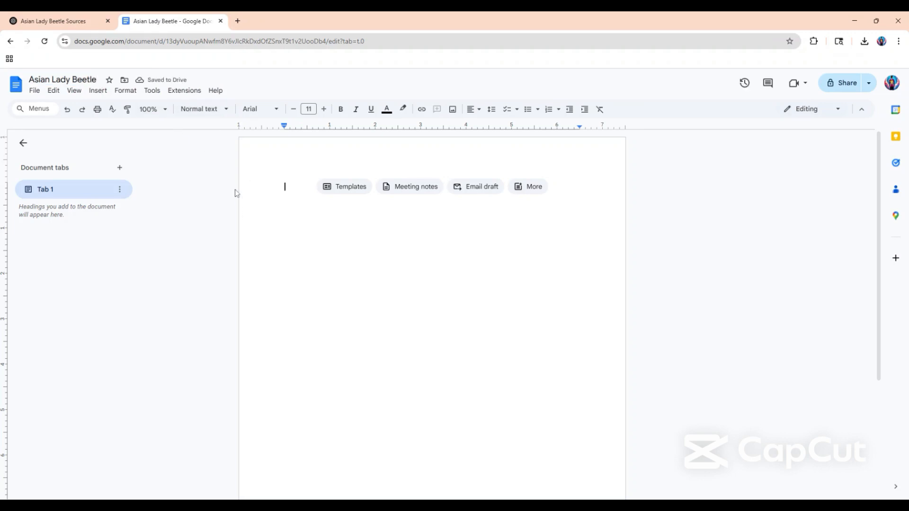
Add "Asian Lady Beetle" as the opening line in the Title style and start a new line below it.
text(Asian )
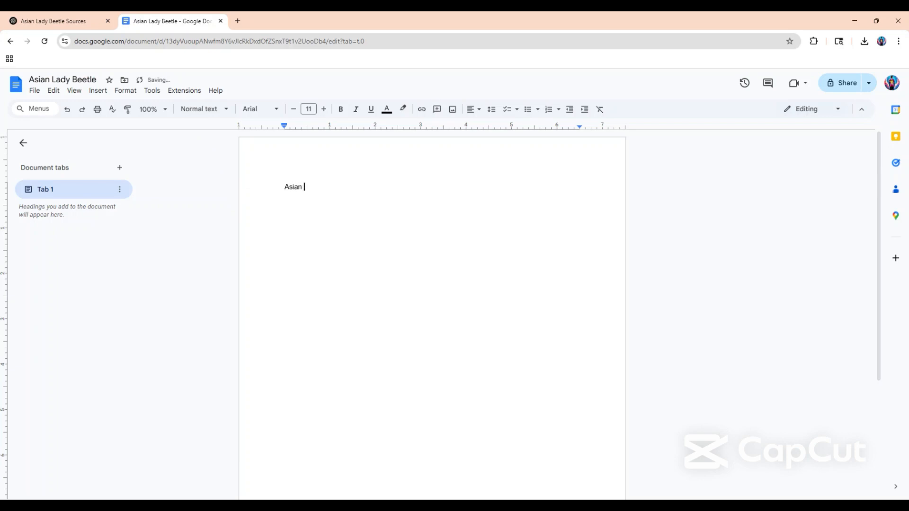
text(Lady Beetle)
key(shift+Home)
click(203, 109)
click(211, 175)
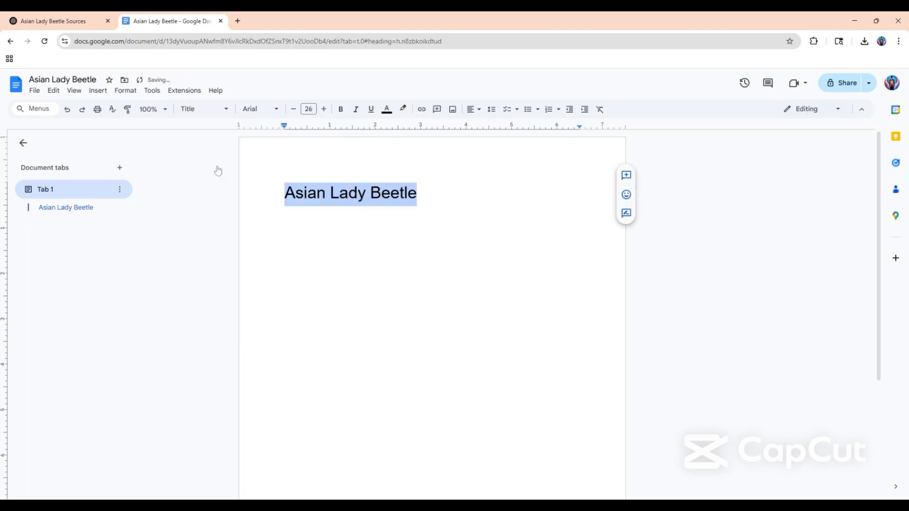
key(End)
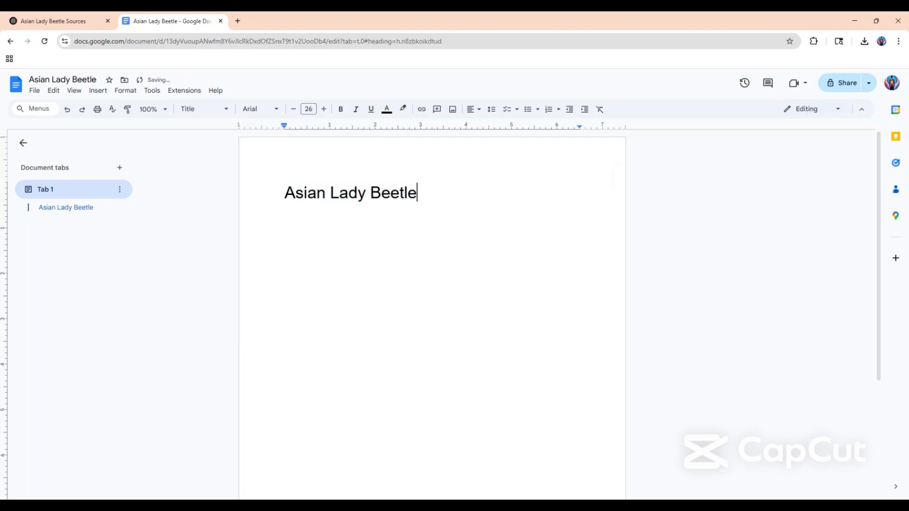
key(Return)
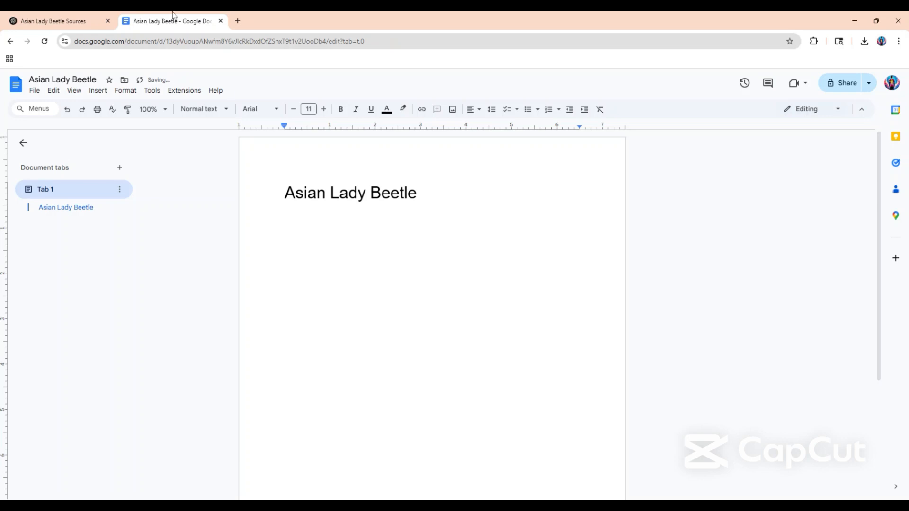
Open the Join page of the West Windsor Ecosystem site and examine the Full Species Article Requirements for taxonomy.
click(45, 21)
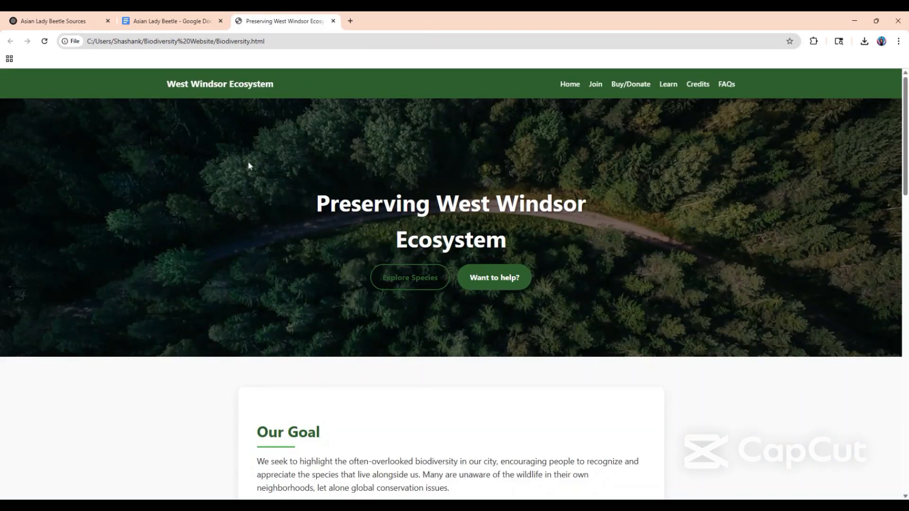
click(594, 85)
scroll(405, 426, down, 17)
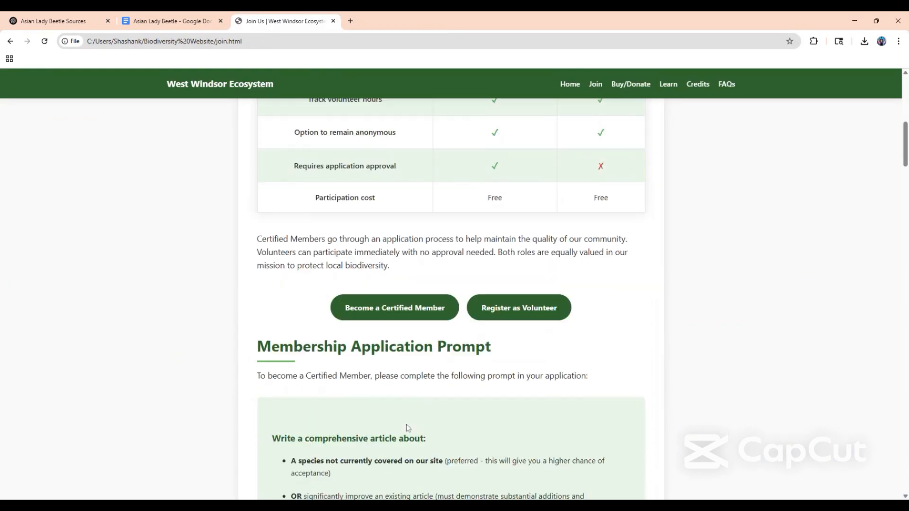
scroll(407, 427, down, 4)
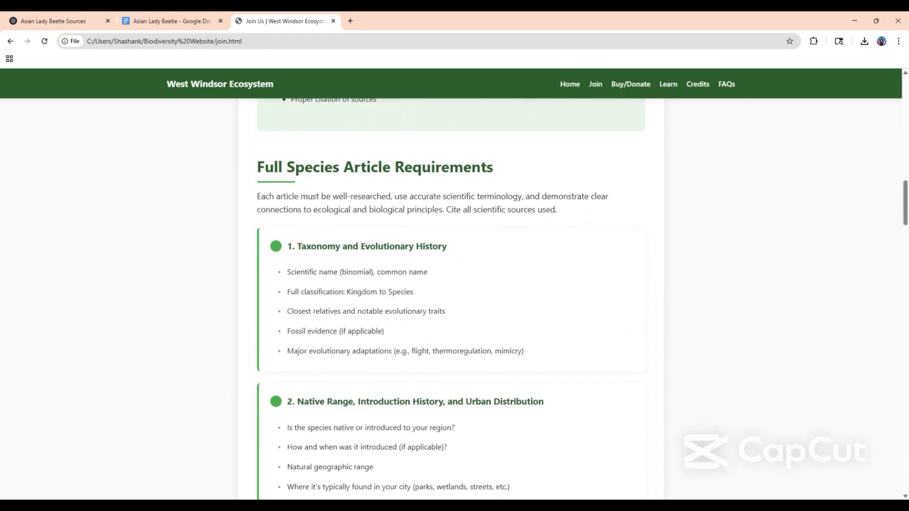
Add the line "Scientific Name: Harmonia axyridis" below the document title, copying the species name from the ChatGPT answer.
click(62, 21)
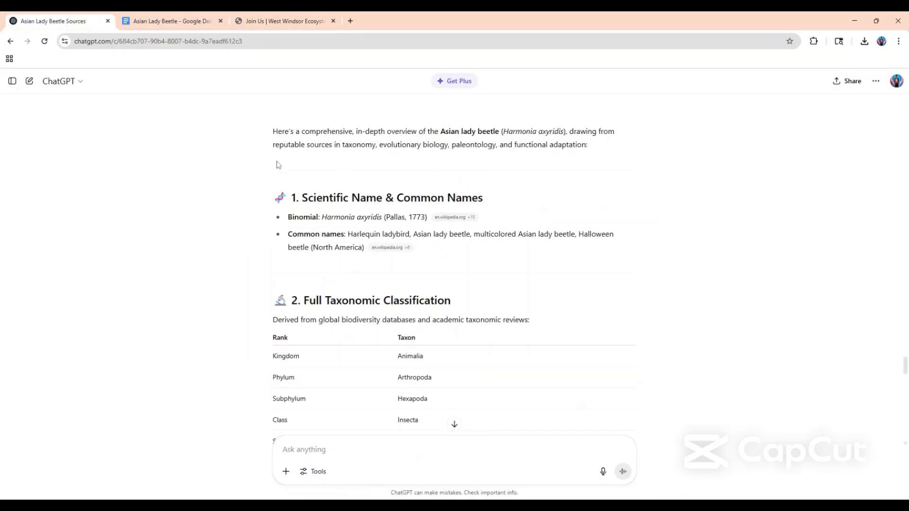
click(159, 18)
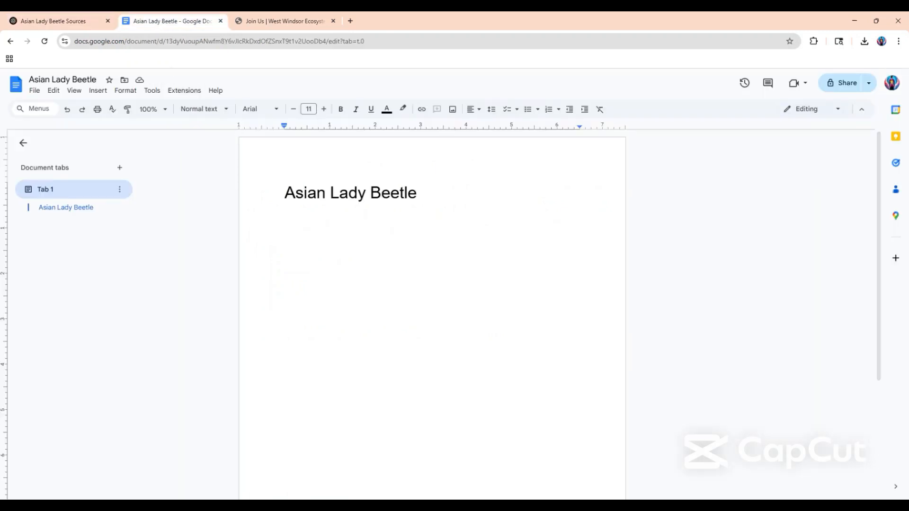
text(Scientific Name:)
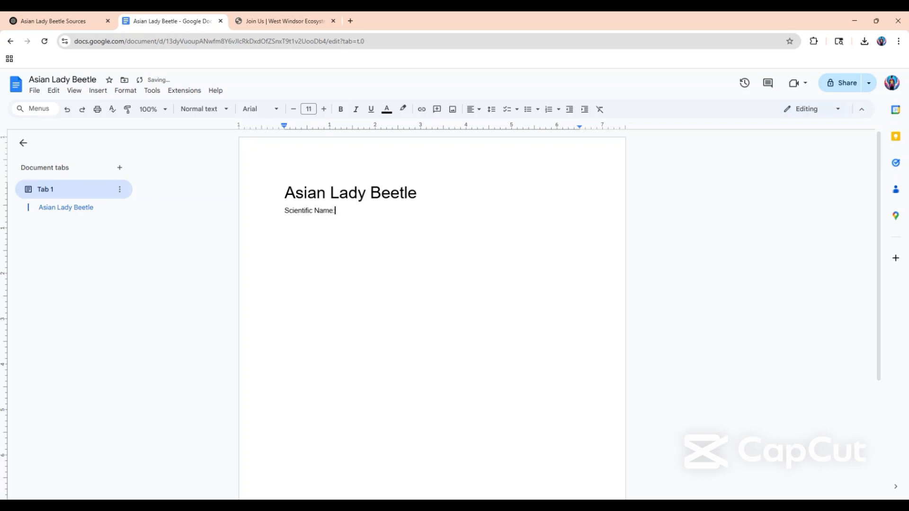
click(49, 19)
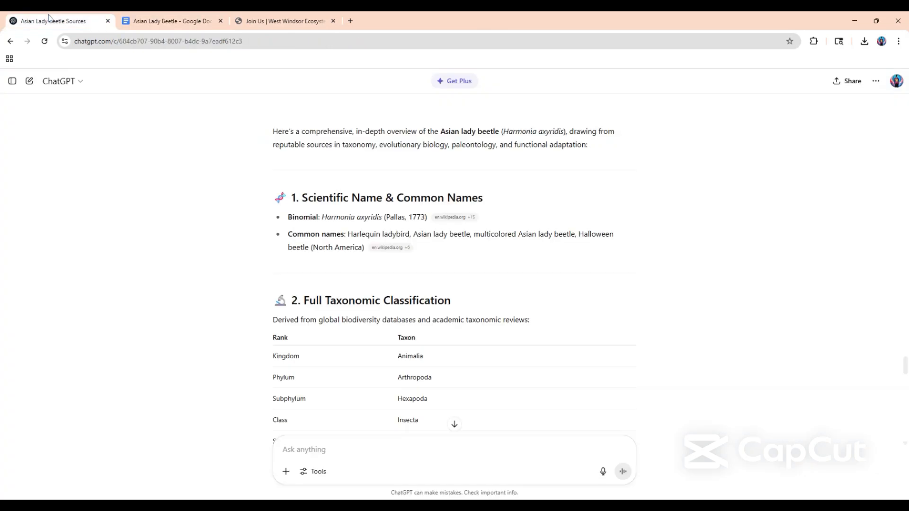
drag(322, 216, 382, 217)
key(ctrl+c)
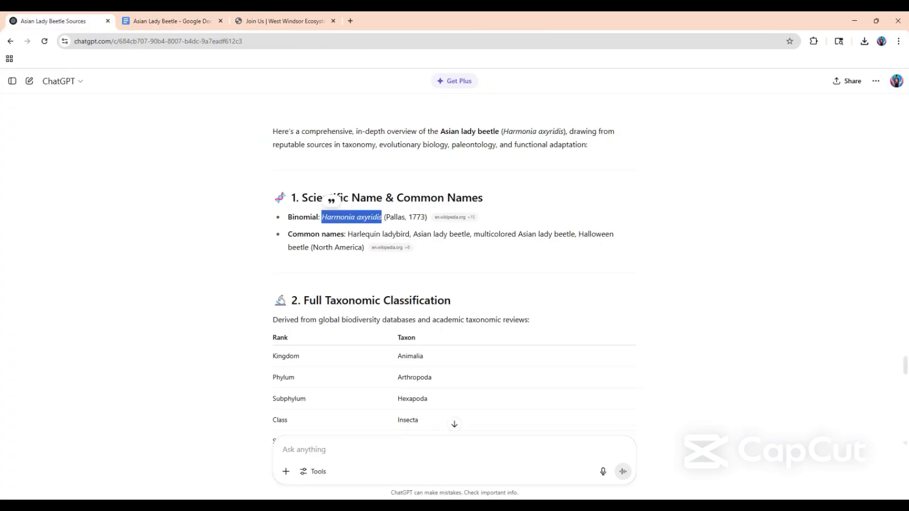
click(170, 21)
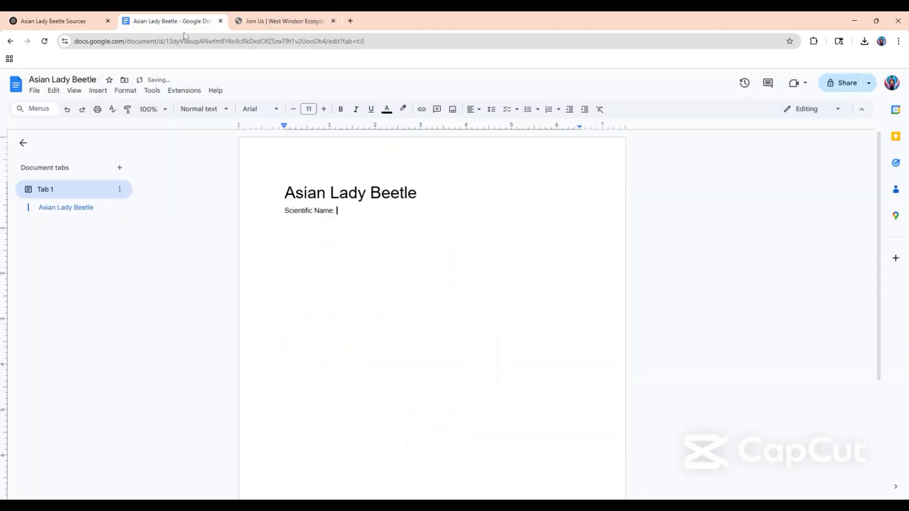
key(ctrl+v)
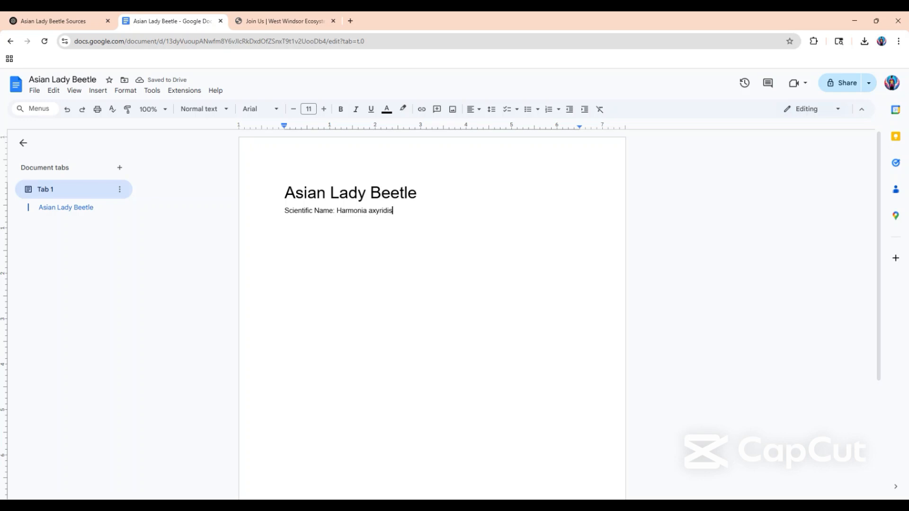
Make the "Scientific Name:" label bold and underlined, and start a new line after the species name.
drag(393, 211, 335, 211)
click(285, 210)
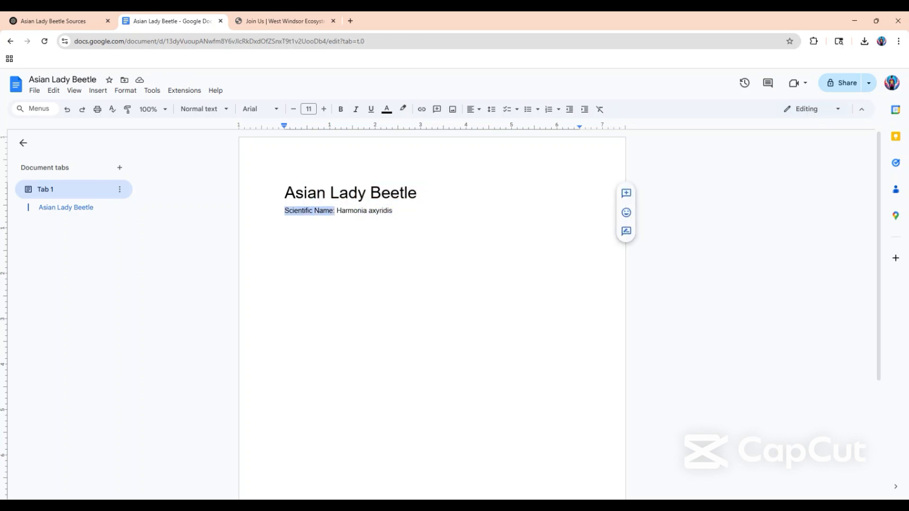
key(ctrl+b)
key(ctrl+u)
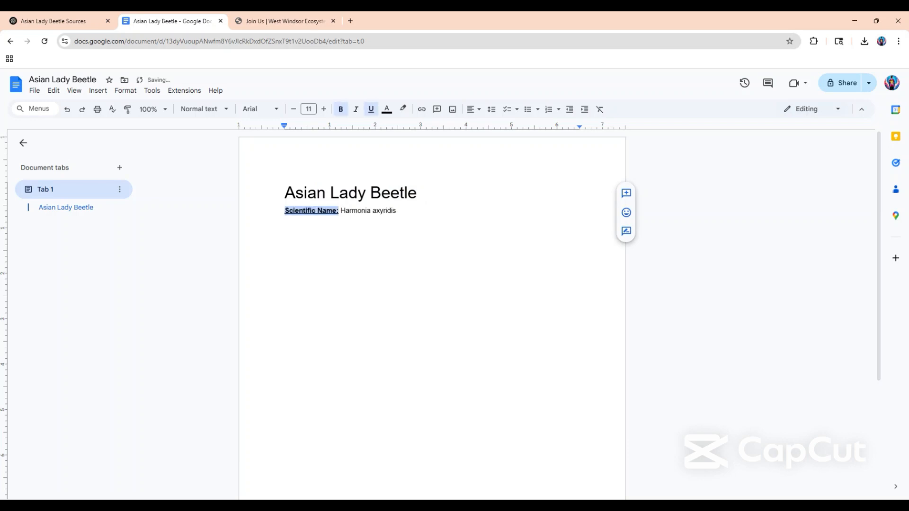
click(396, 210)
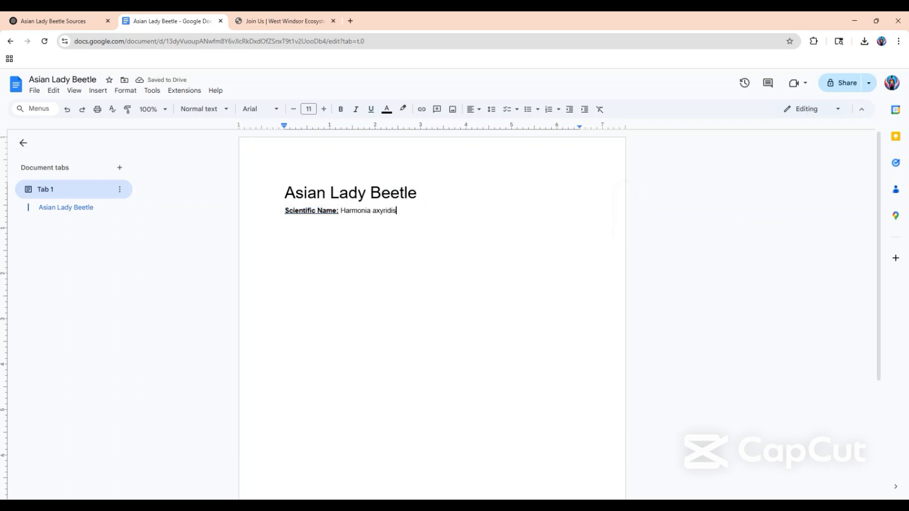
key(Return)
Check the taxonomy requirements on the Join page and add the label "Common Names:" below the scientific name.
click(43, 18)
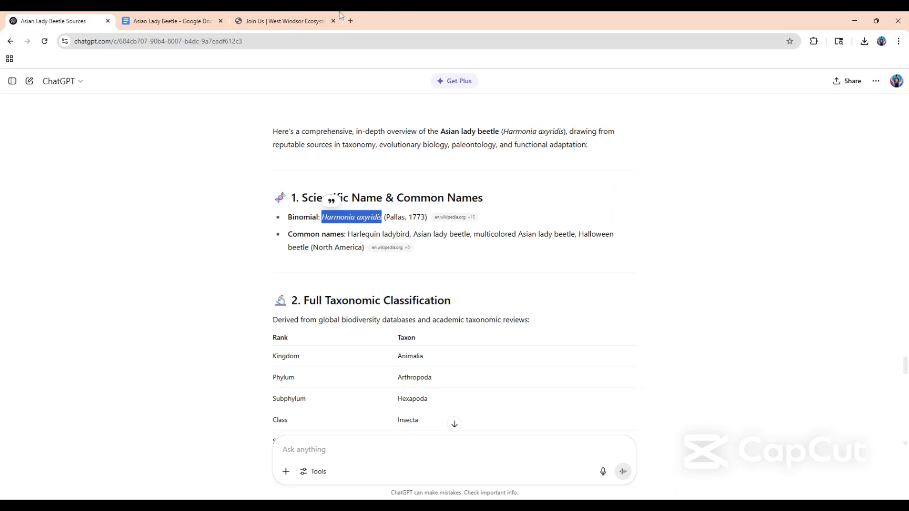
click(226, 19)
click(260, 18)
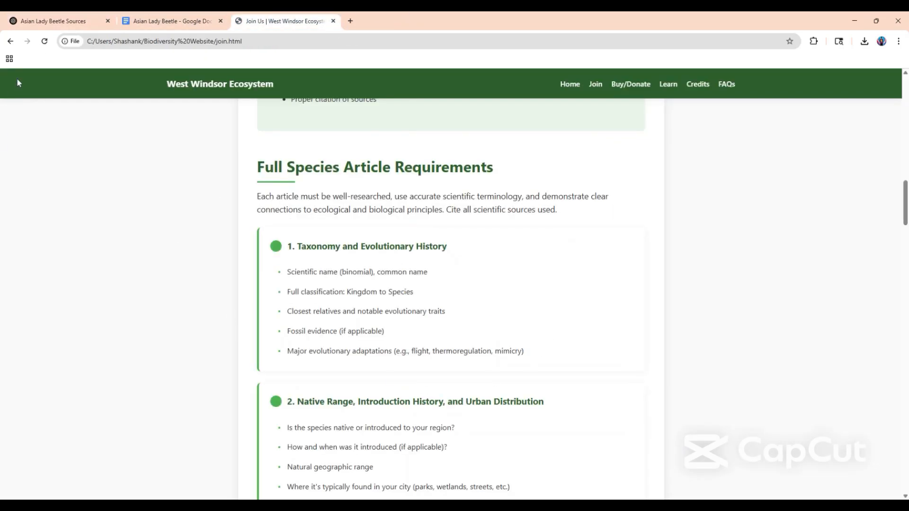
click(41, 23)
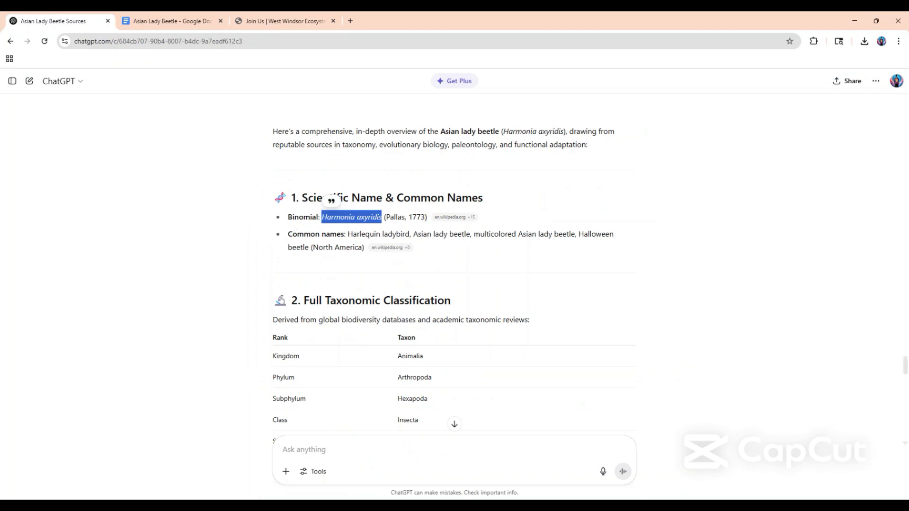
click(147, 21)
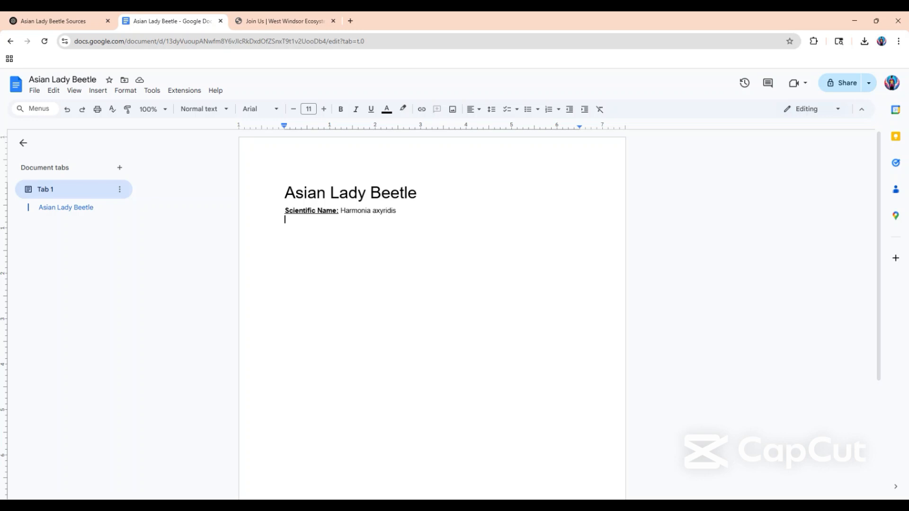
text(Common Nam)
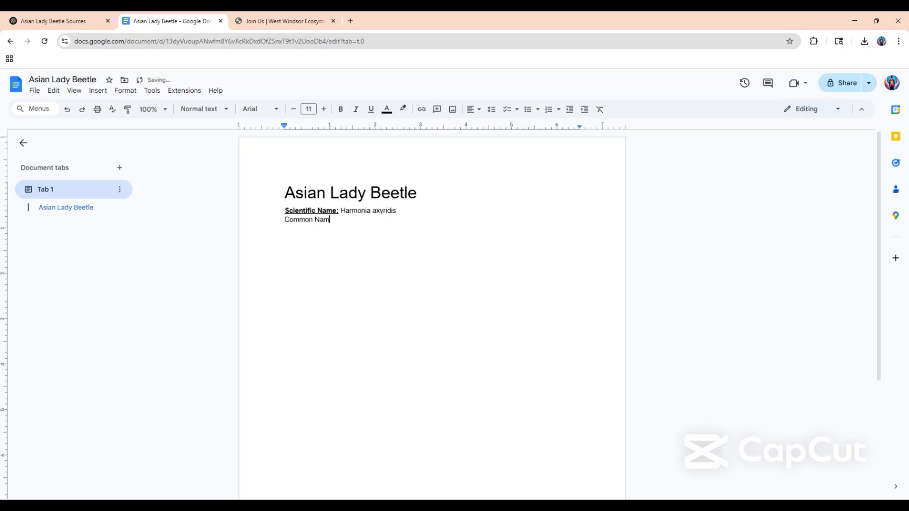
text(es:)
Make the "Common Names:" label bold and underlined, and start a new line below it without that formatting.
triple_click(299, 219)
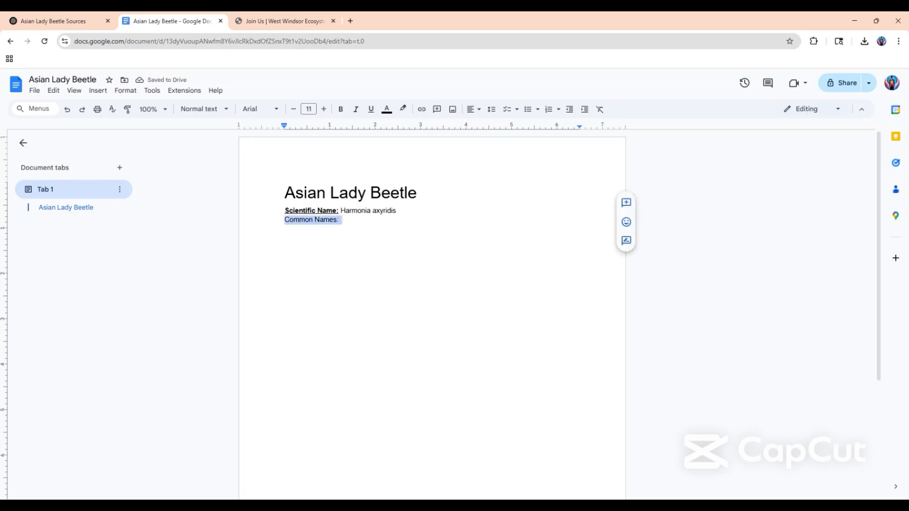
key(ctrl+b)
key(ctrl+u)
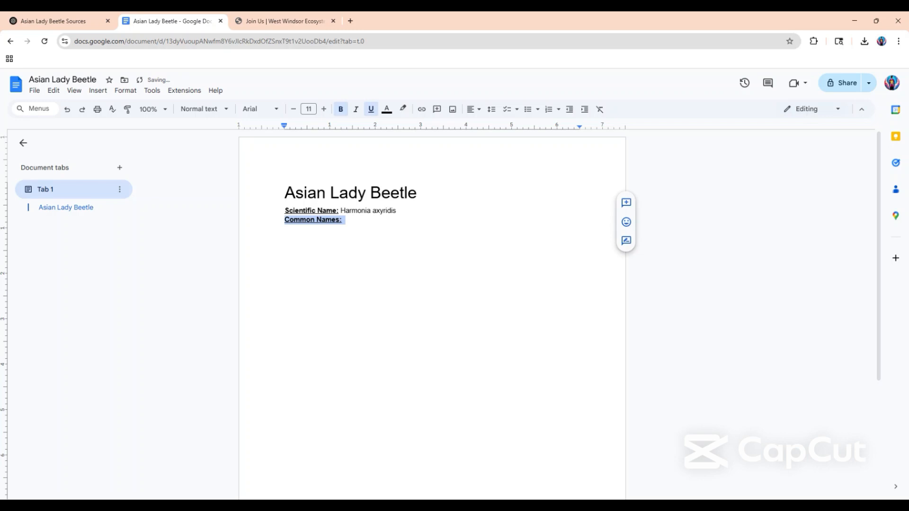
click(342, 220)
key(Return)
key(ctrl+b)
key(ctrl+u)
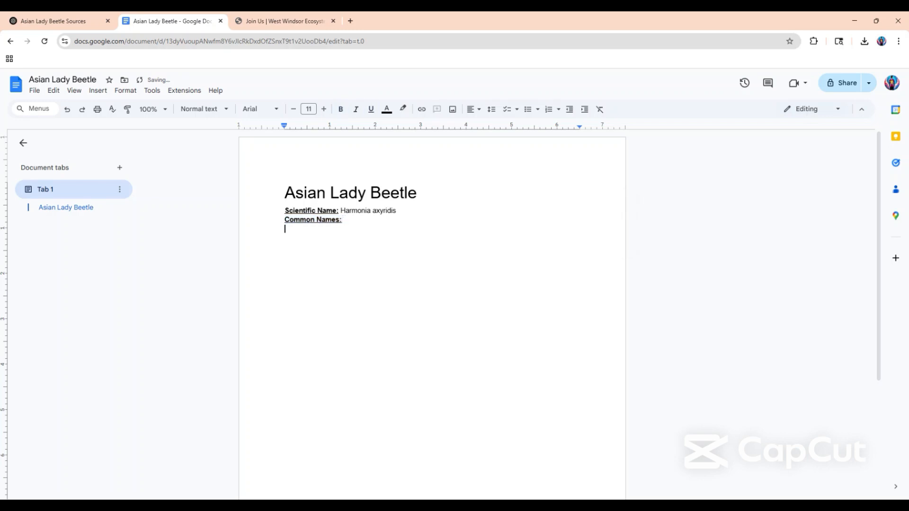
Start a bulleted list under "Common Names:" and paste in the common names copied from the ChatGPT answer.
click(529, 115)
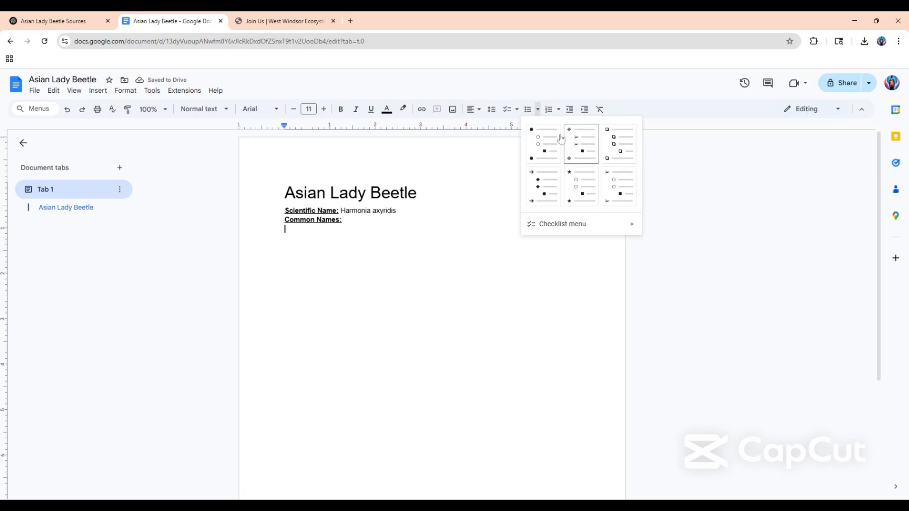
click(539, 140)
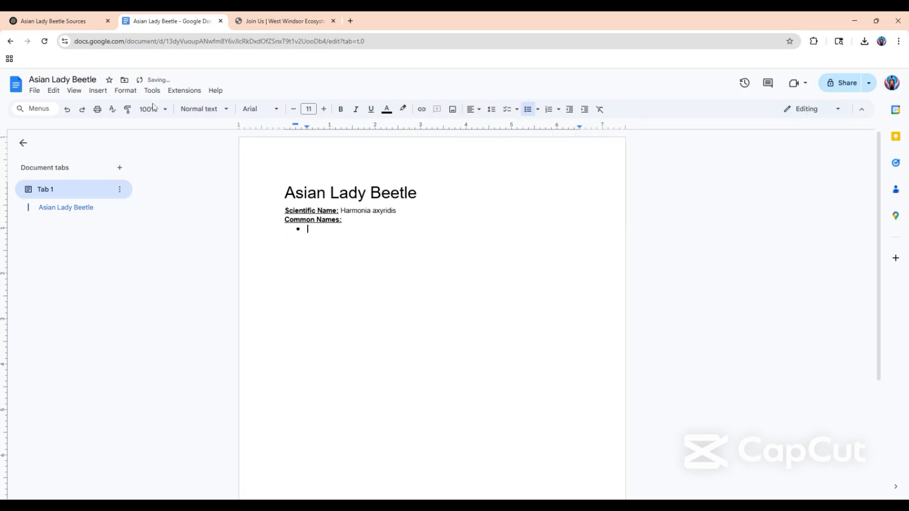
click(46, 19)
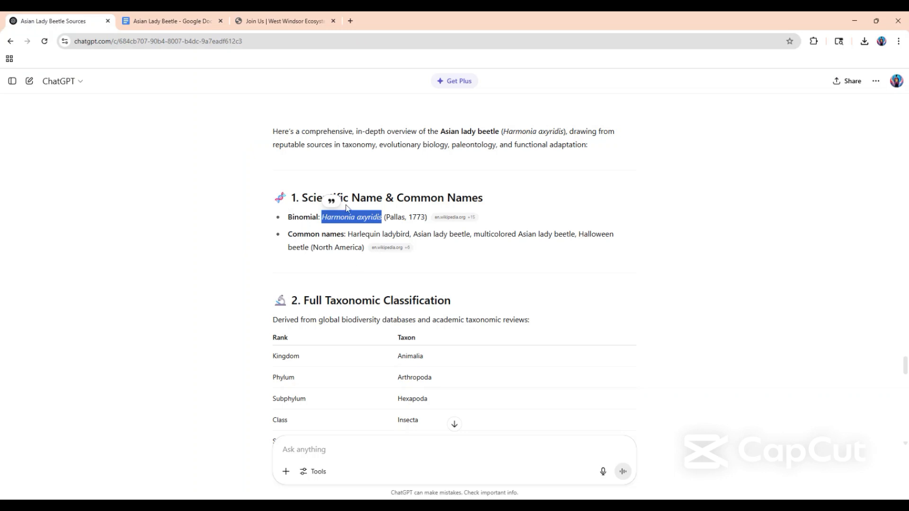
drag(348, 234, 319, 248)
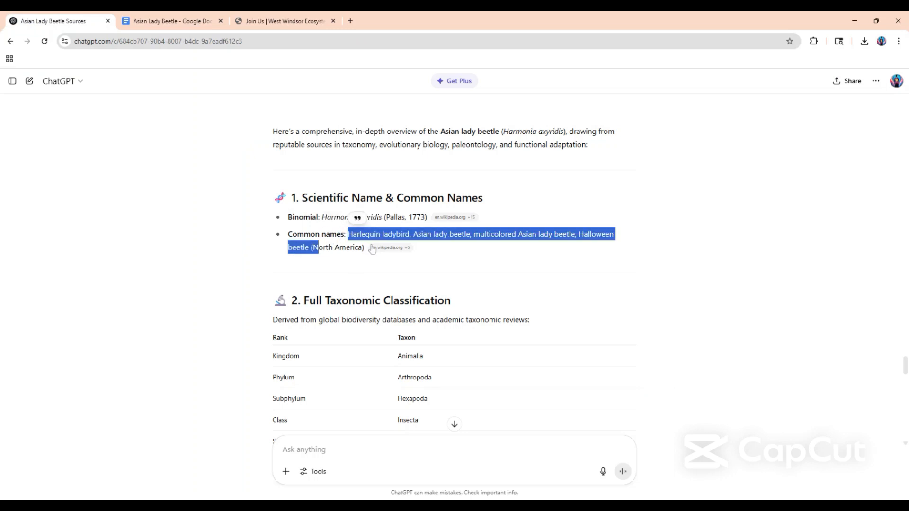
mouse_move(381, 247)
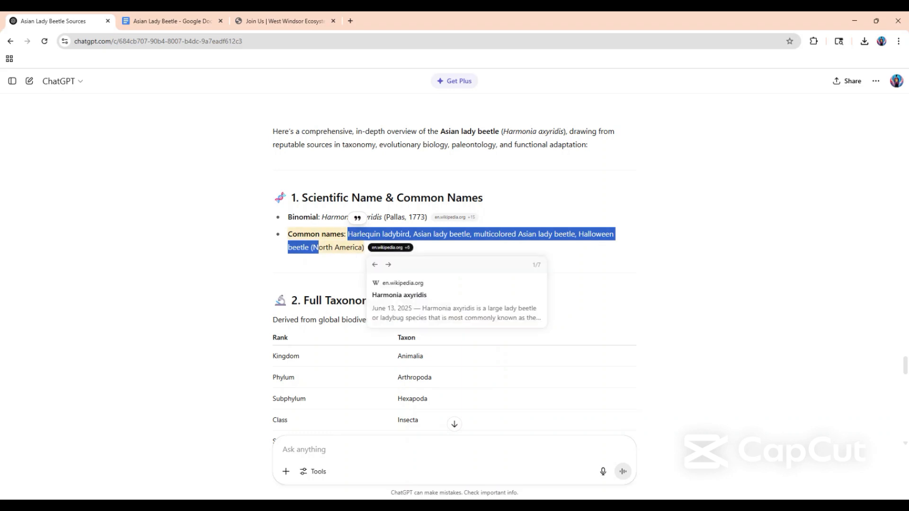
click(403, 261)
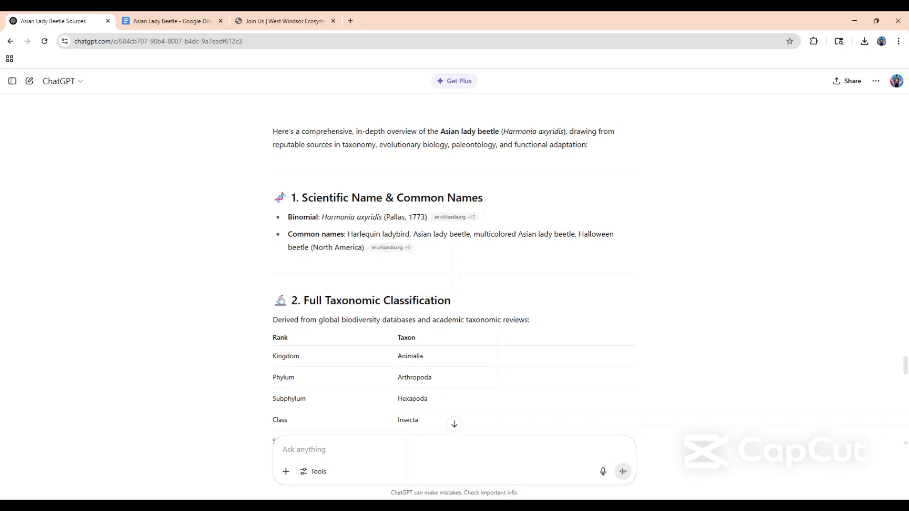
drag(348, 234, 364, 247)
key(ctrl+c)
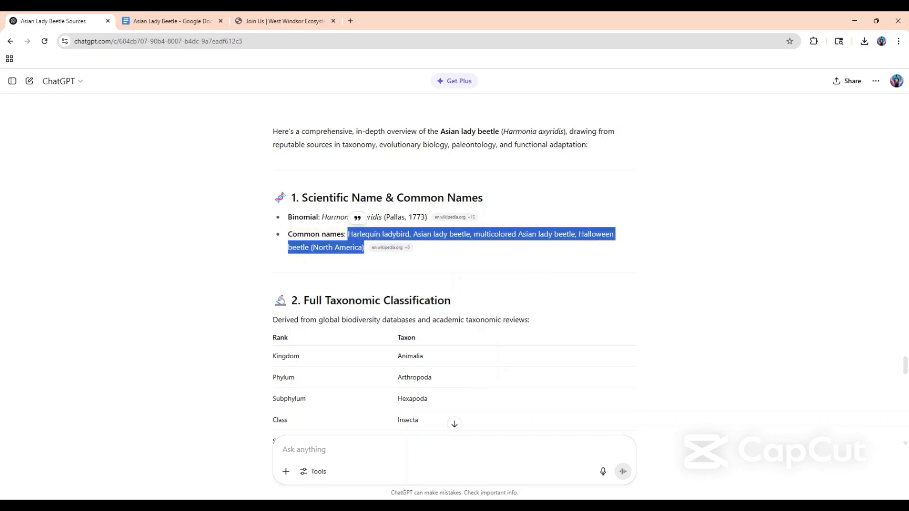
click(179, 20)
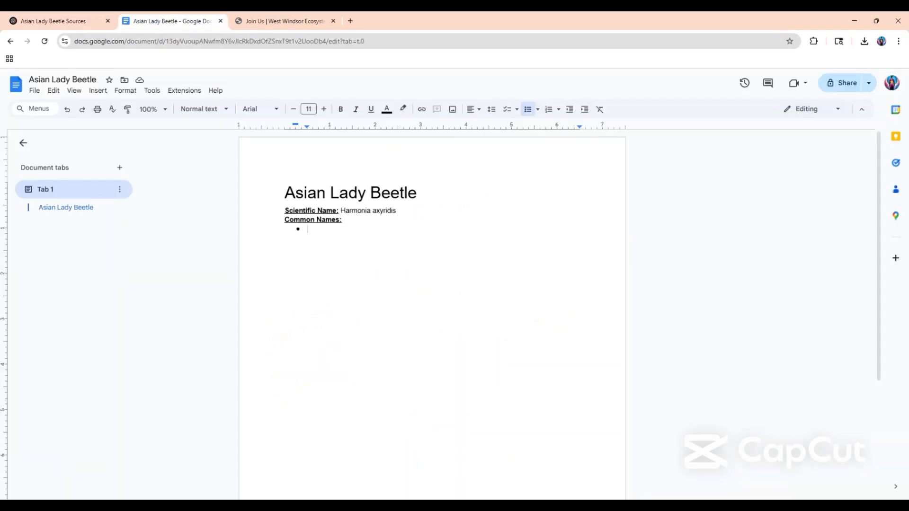
key(ctrl+v)
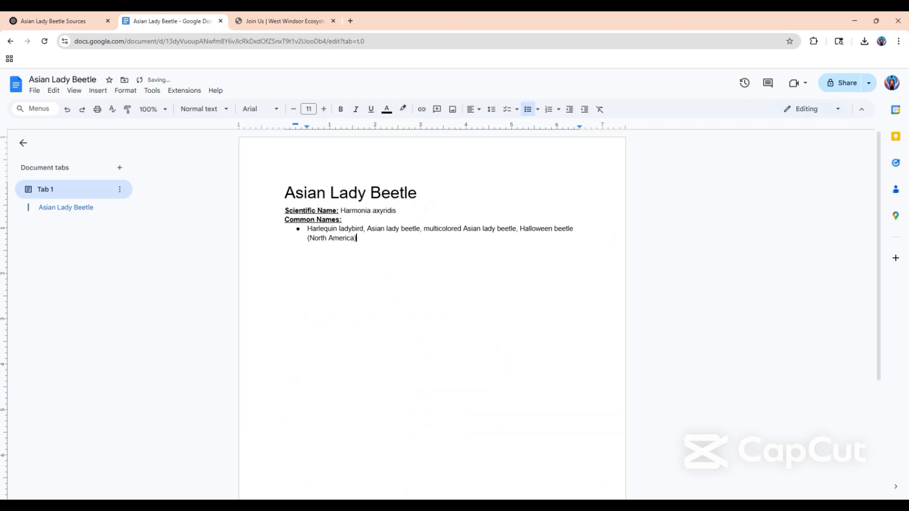
Split the pasted common names into four separate bullets, removing the commas between them.
click(365, 229)
key(BackSpace)
key(BackSpace)
key(Return)
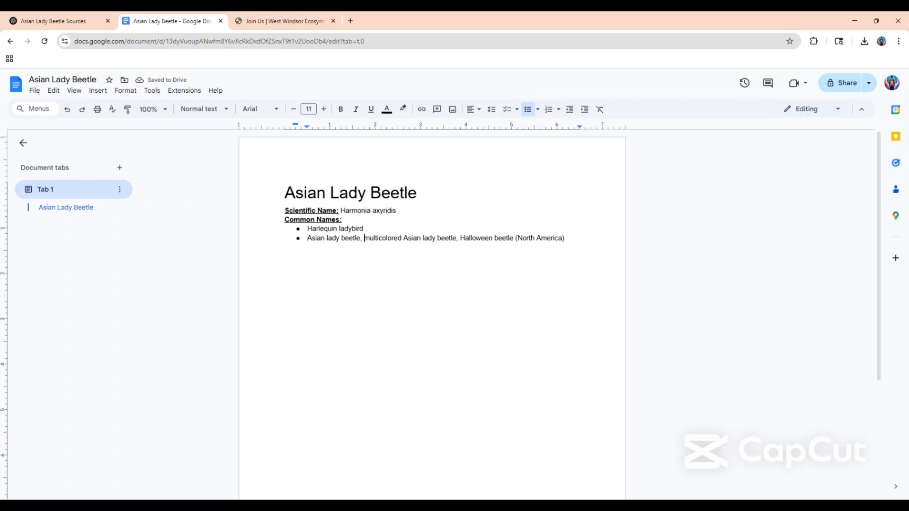
key(BackSpace)
key(BackSpace)
key(Return)
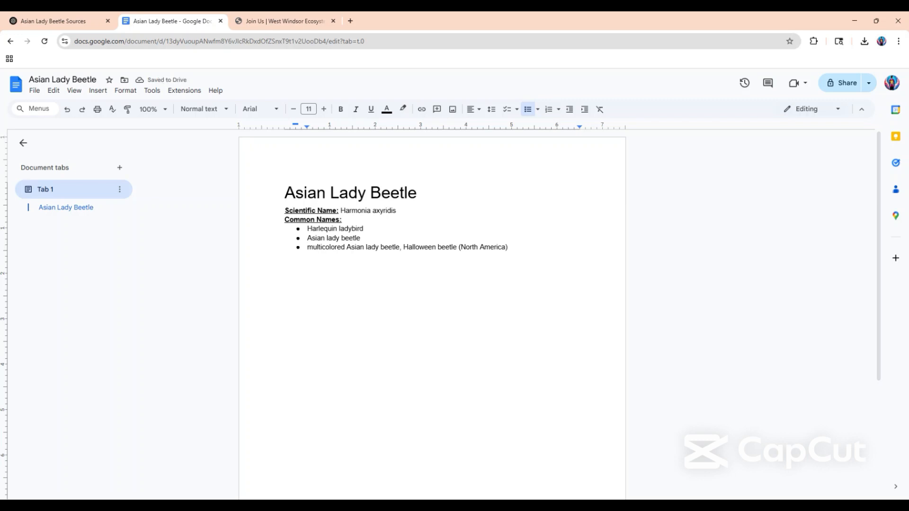
click(403, 247)
key(BackSpace)
key(BackSpace)
key(Return)
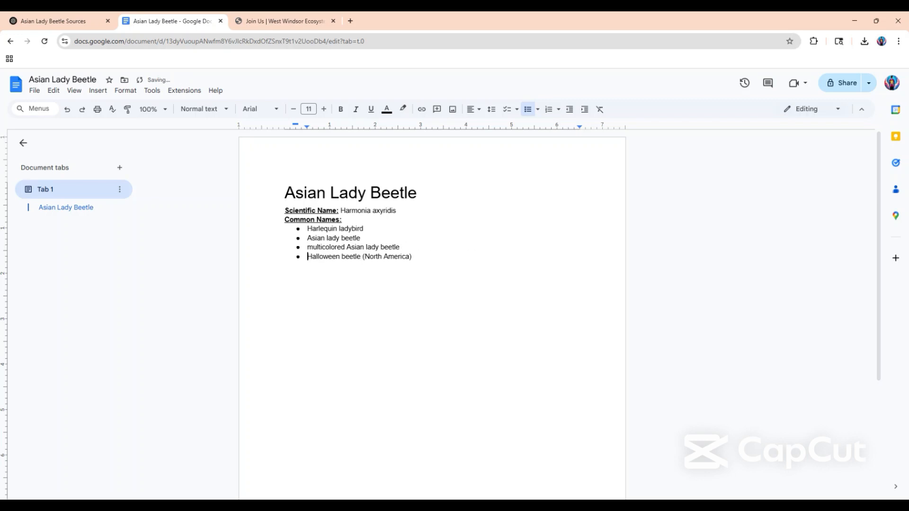
Capitalize the third bullet as "Multicolored Asian lady beetle", keeping it as a list item.
click(313, 247)
key(BackSpace)
key(shift+Return)
text(M)
key(BackSpace)
key(BackSpace)
key(BackSpace)
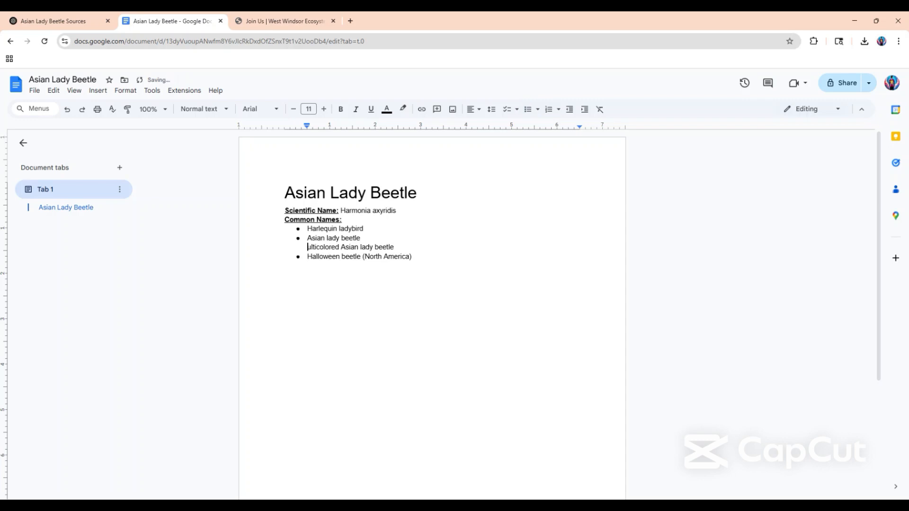
key(BackSpace)
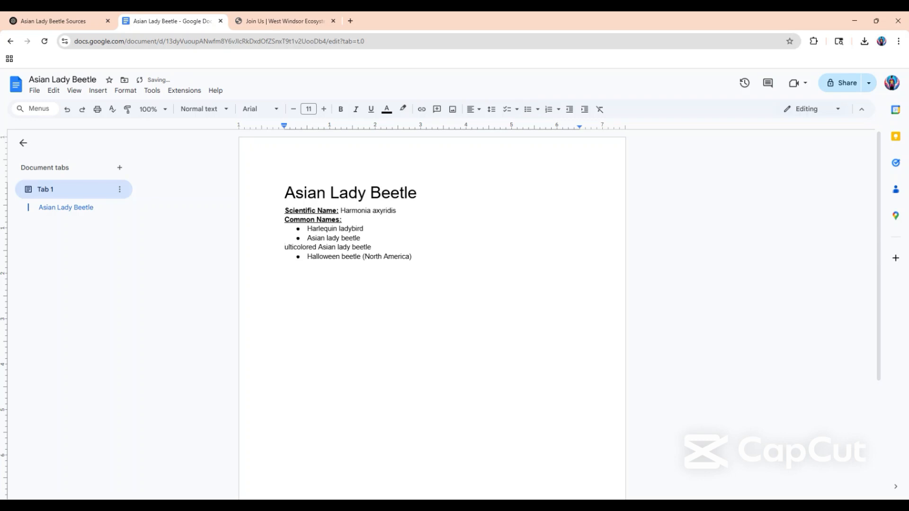
key(ctrl+z)
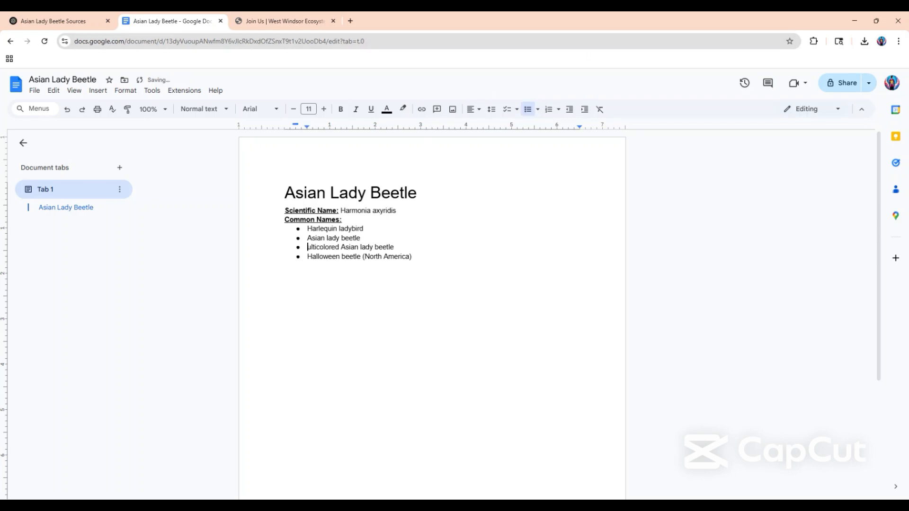
text(M)
click(343, 220)
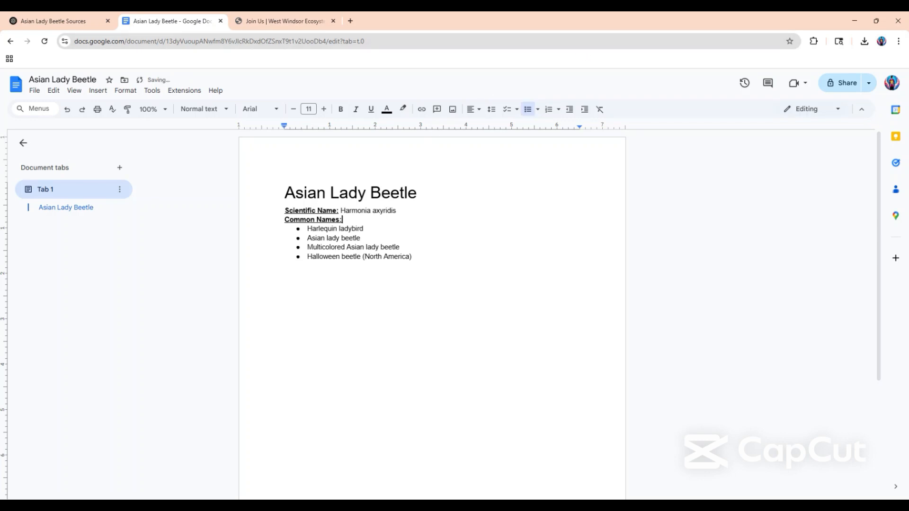
Open the Wikipedia source cited for the common names in ChatGPT, close it and return to the document.
click(47, 22)
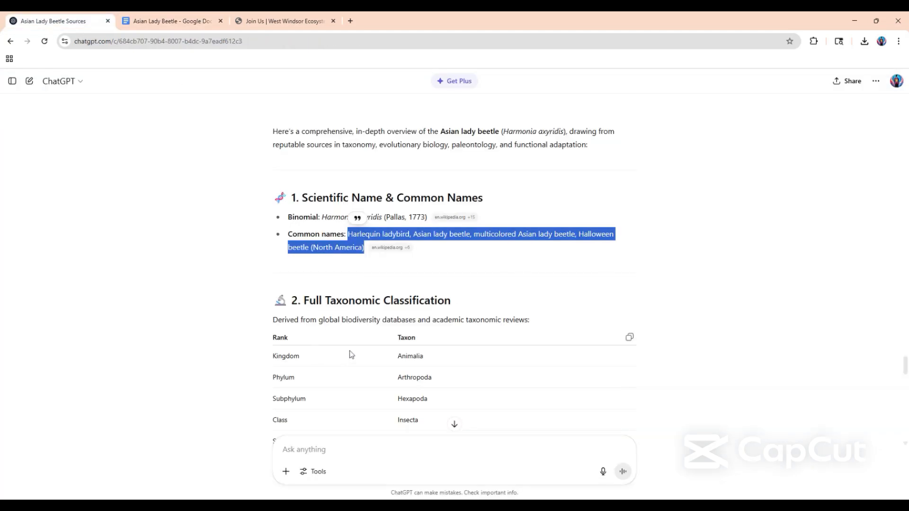
click(407, 250)
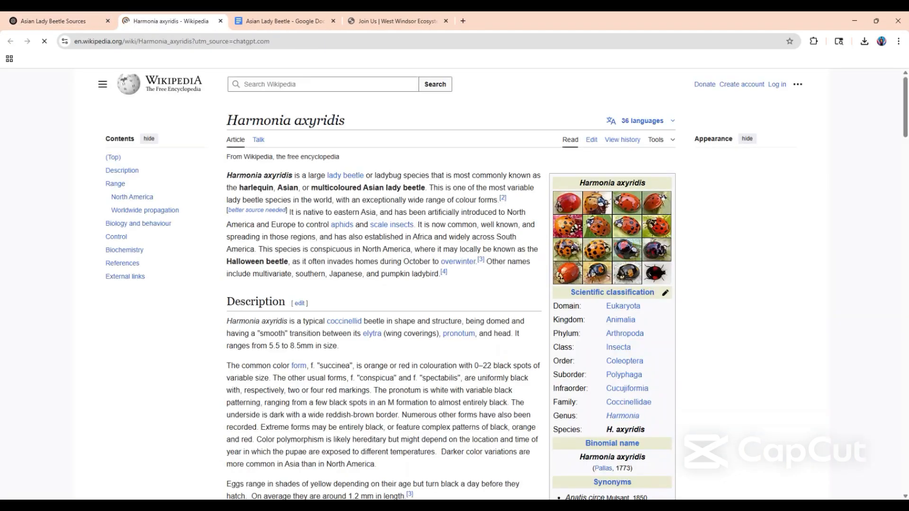
click(220, 21)
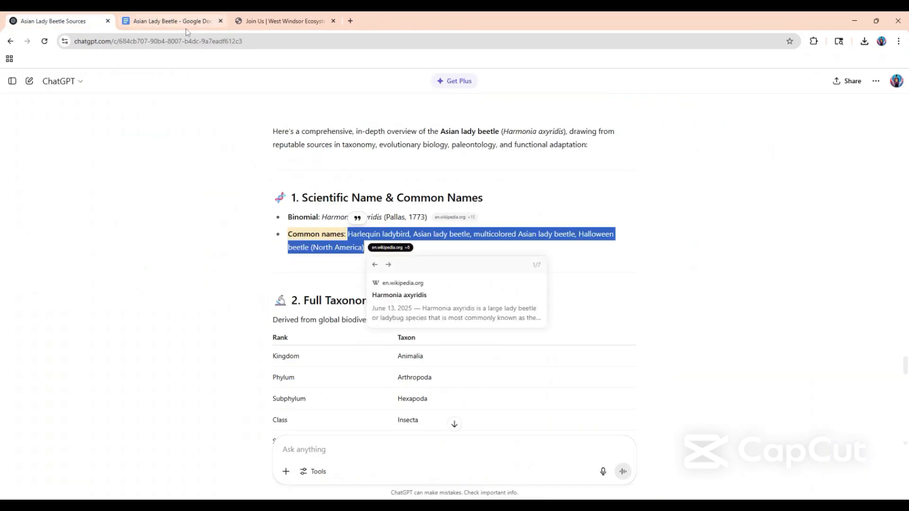
click(142, 24)
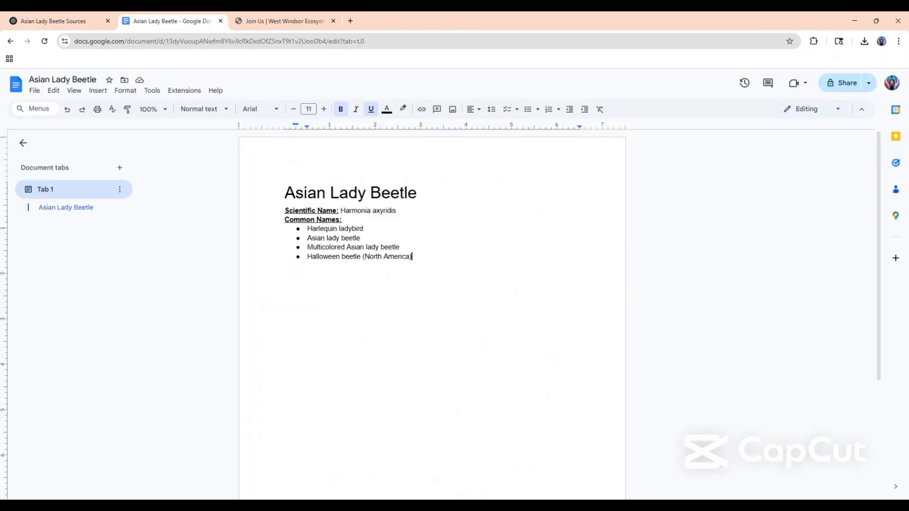
Delete the "Common Names:" label together with its bulleted list and the empty line left below the scientific name.
drag(412, 257, 285, 219)
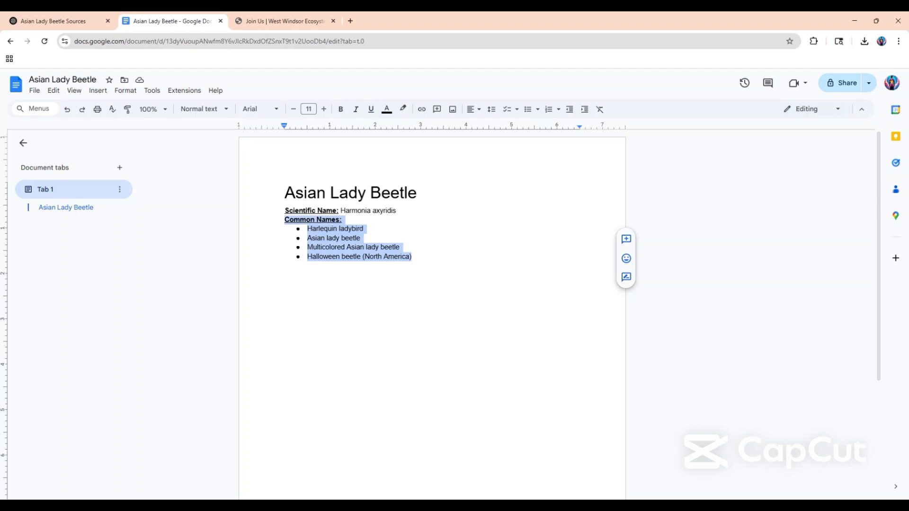
key(BackSpace)
key(BackSpace)
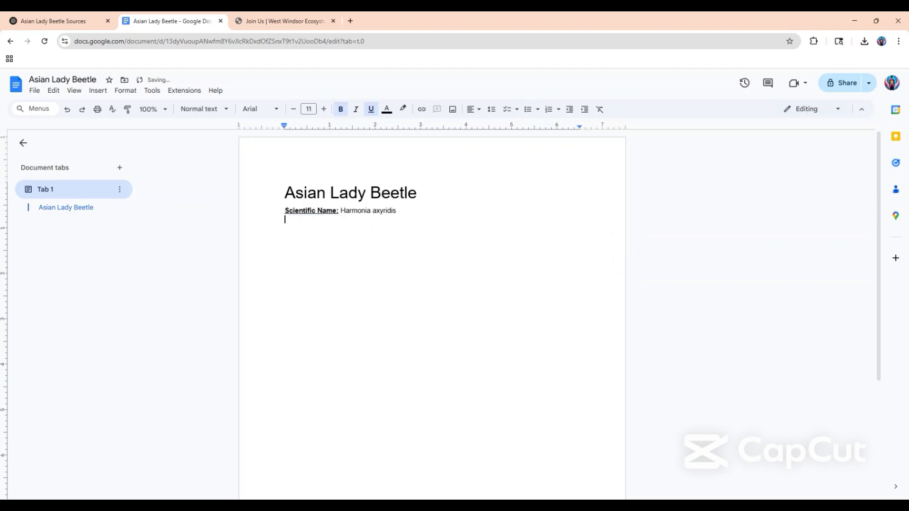
key(BackSpace)
Check the article's taxonomy requirements on the Join Us page, then review the ChatGPT overview from classification to summary and its list of cited sources.
click(269, 21)
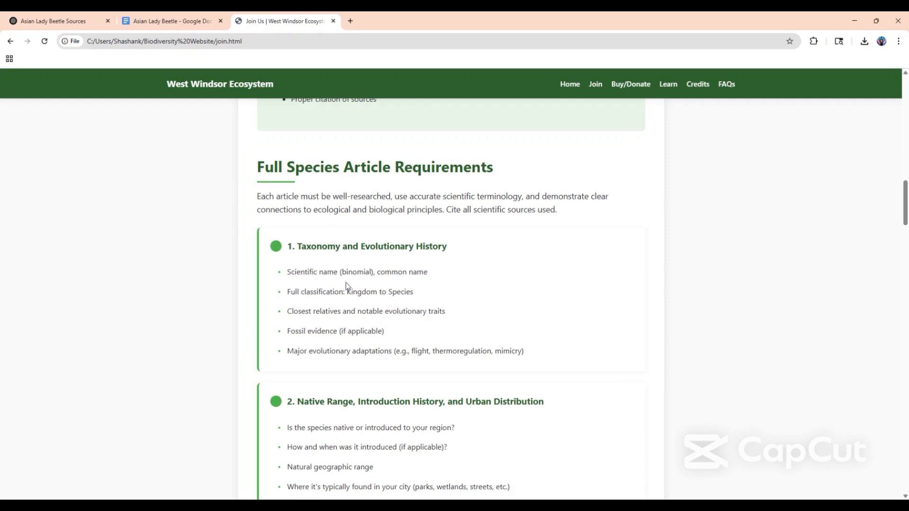
click(79, 24)
click(576, 345)
scroll(513, 356, down, 3)
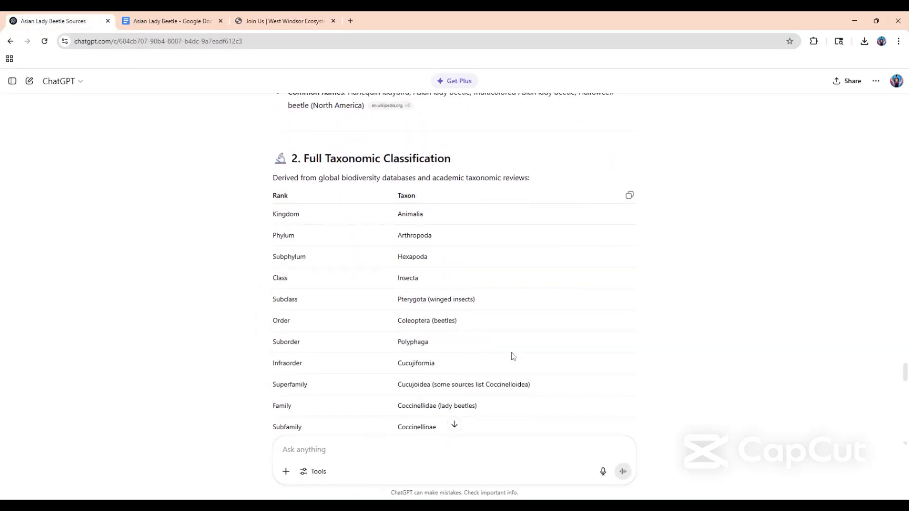
scroll(513, 356, down, 5)
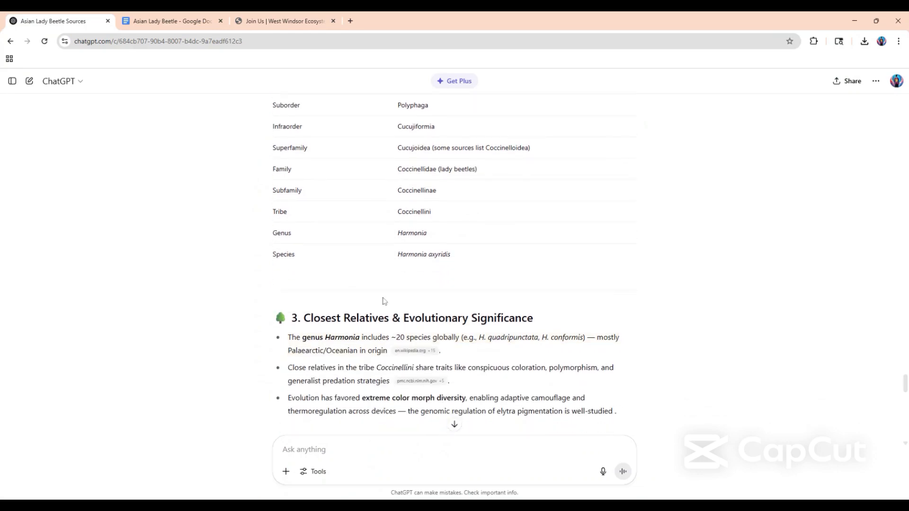
scroll(385, 301, up, 8)
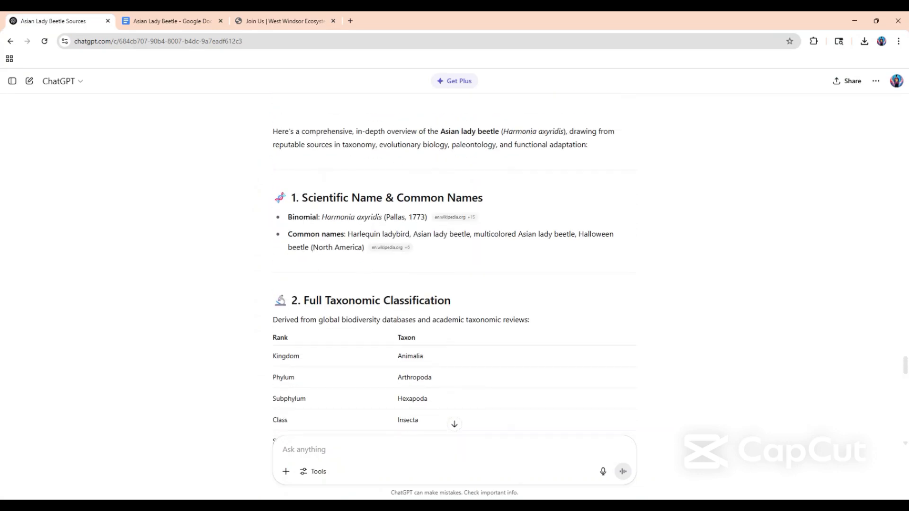
scroll(478, 328, down, 14)
scroll(479, 330, down, 11)
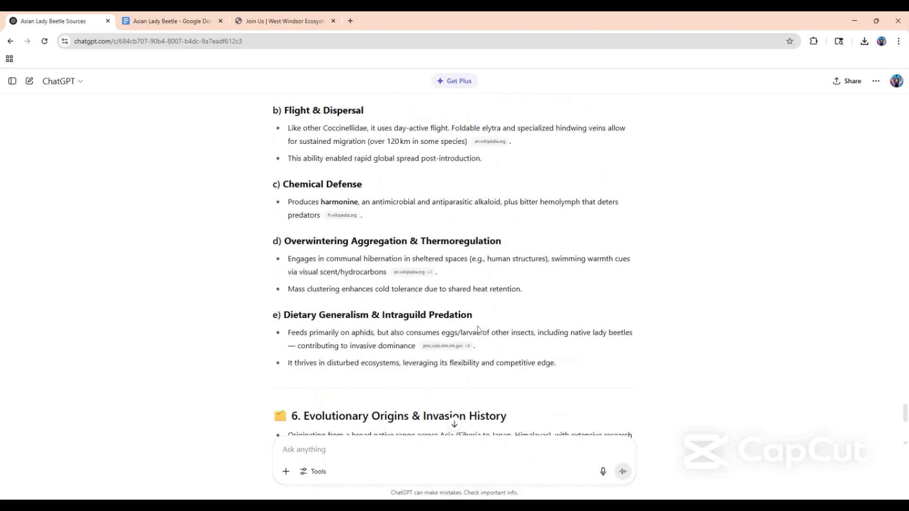
scroll(479, 330, down, 1)
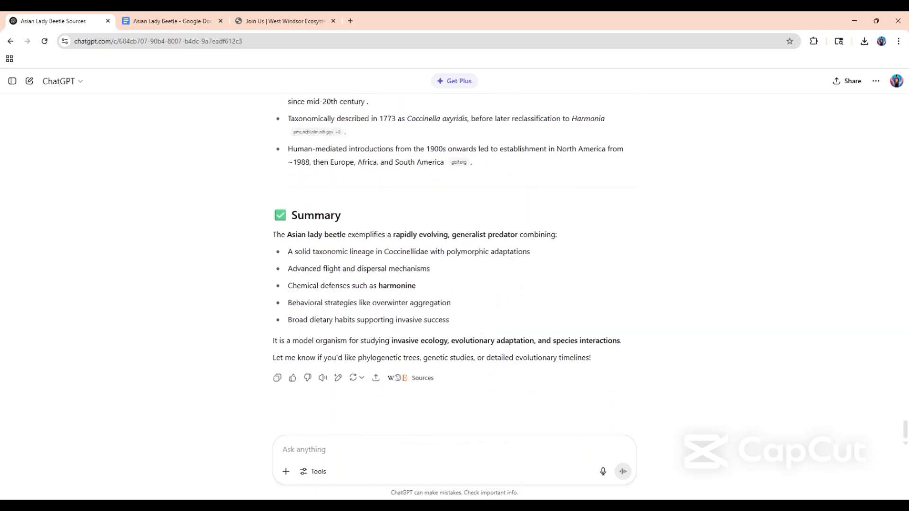
click(423, 378)
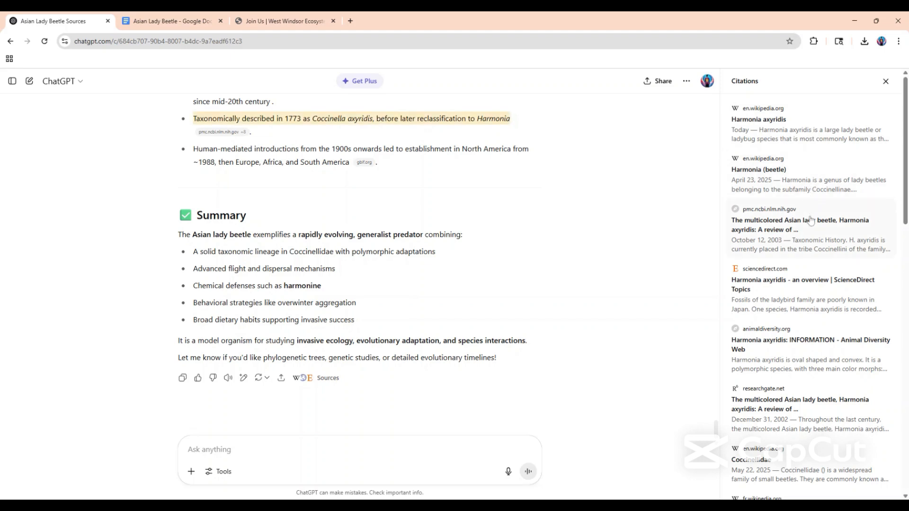
click(885, 82)
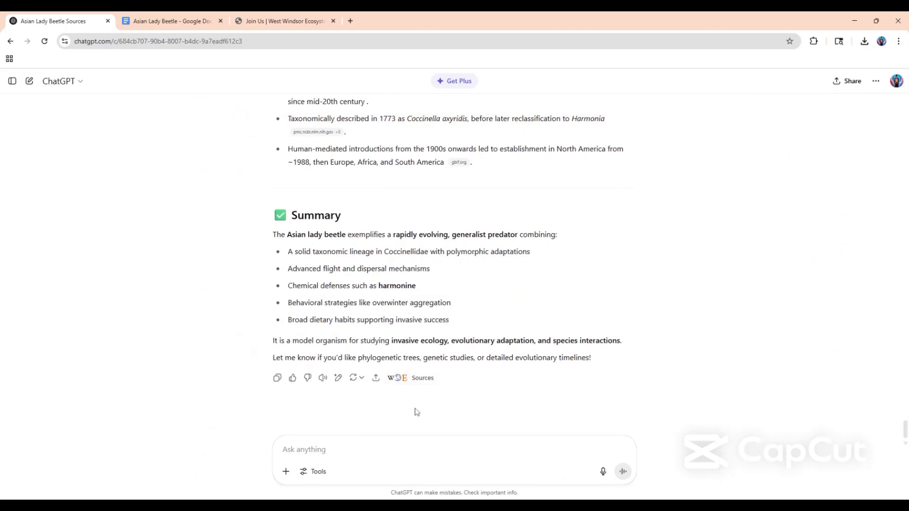
Send ChatGPT the follow-up prompt "make sure you dont use wikipedia".
text(make )
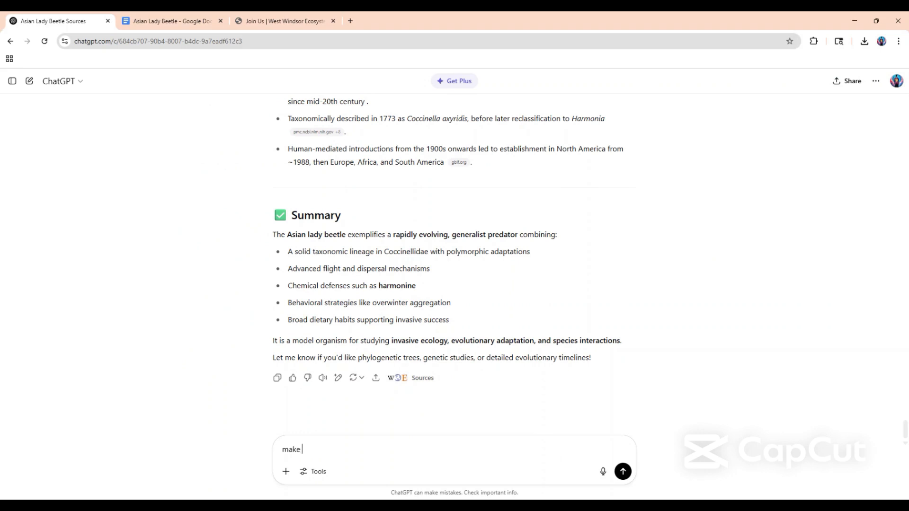
text(sure you dont use)
text( ki)
text(wikipedia)
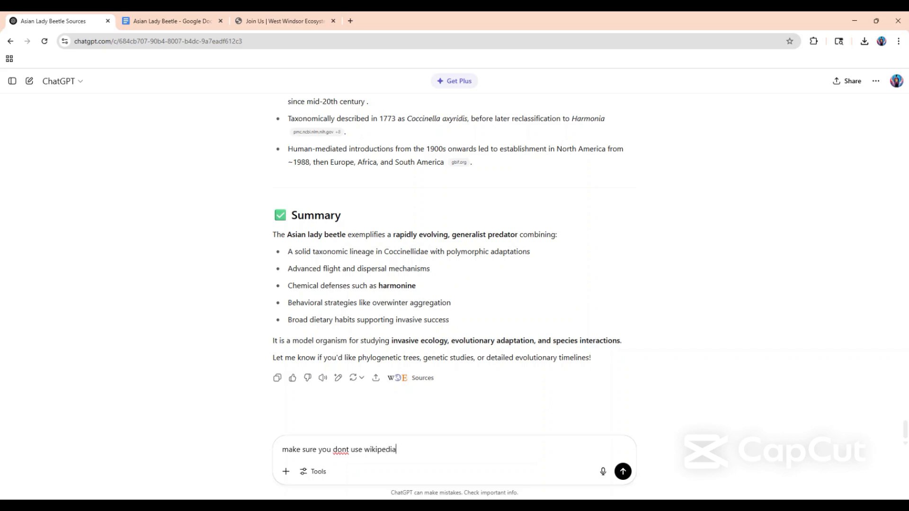
key(Return)
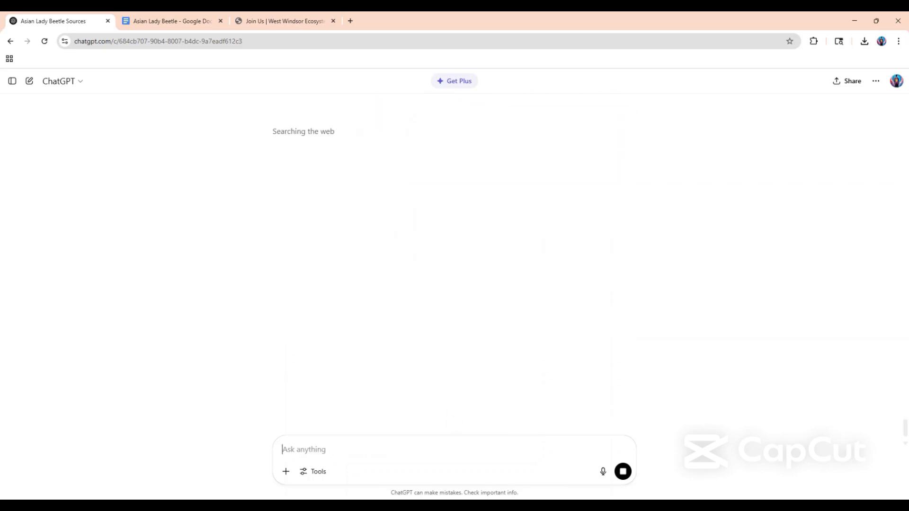
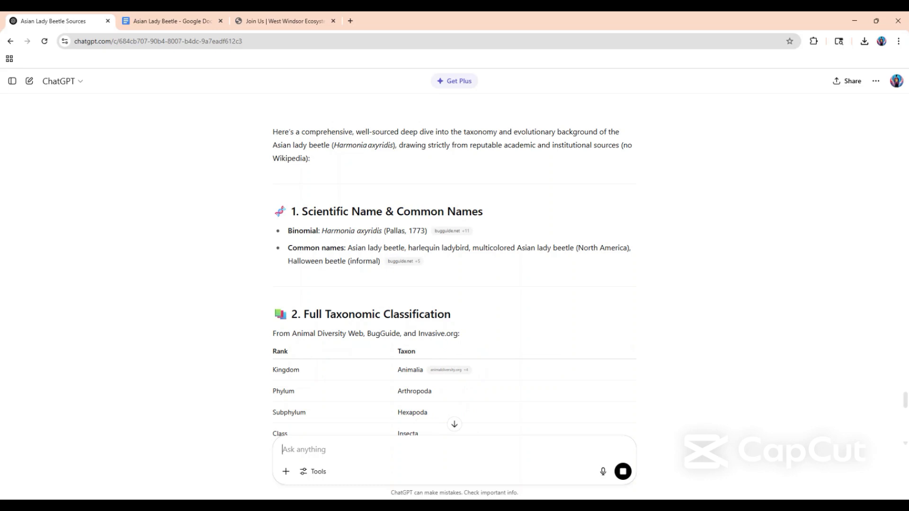
Restore the deleted "Common Names:" label and its bulleted list below the scientific name in the document.
mouse_move(393, 268)
drag(346, 248, 381, 259)
click(175, 21)
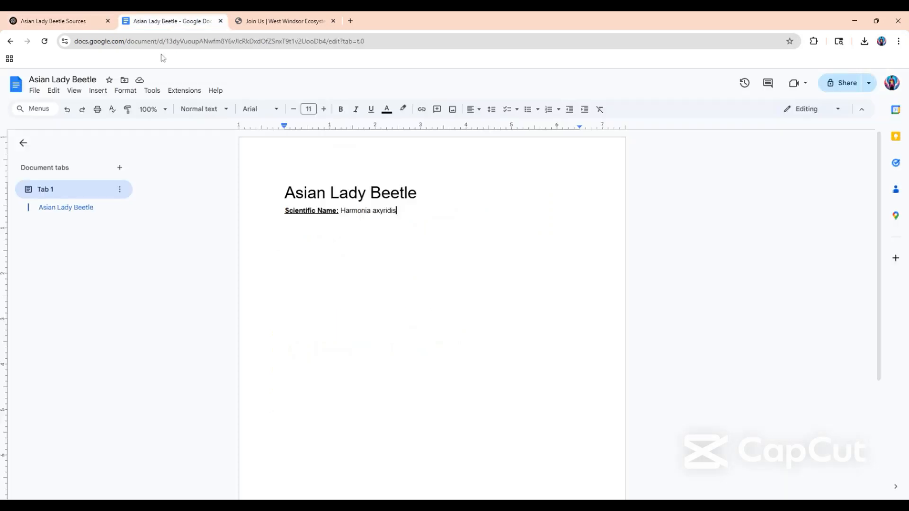
text(Common Names: Harlequin ladybird Asian lady beetle Multicolored Asian lady beetle Halloween beetle (North America))
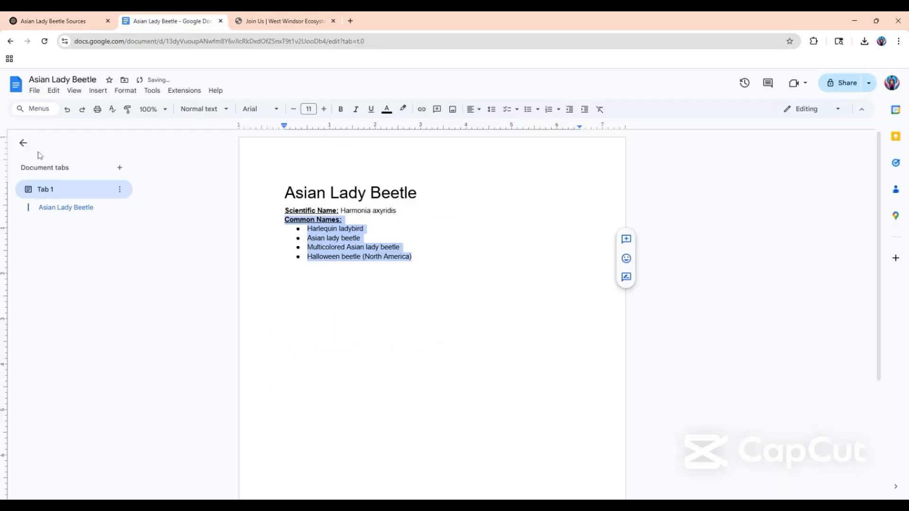
Open the BugGuide source cited for the common names, examine its Other Common Names section and return to the document.
click(69, 16)
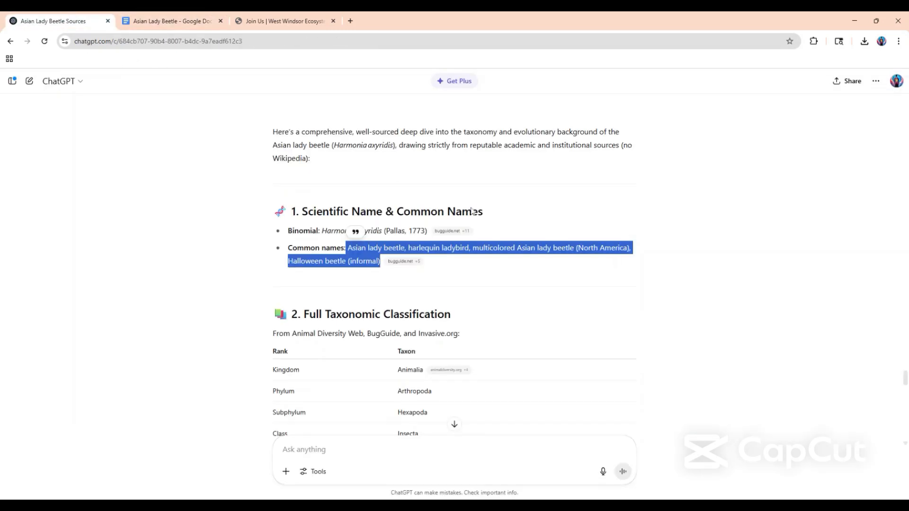
click(404, 262)
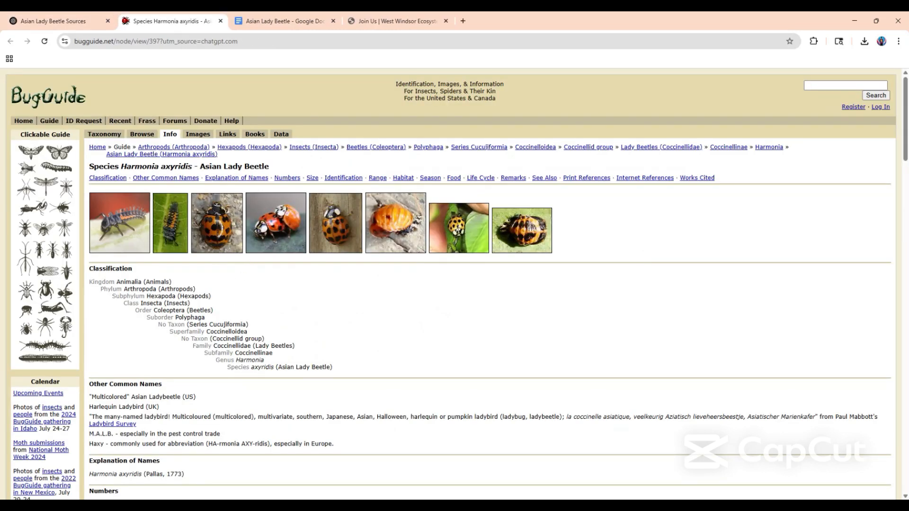
scroll(122, 239, down, 3)
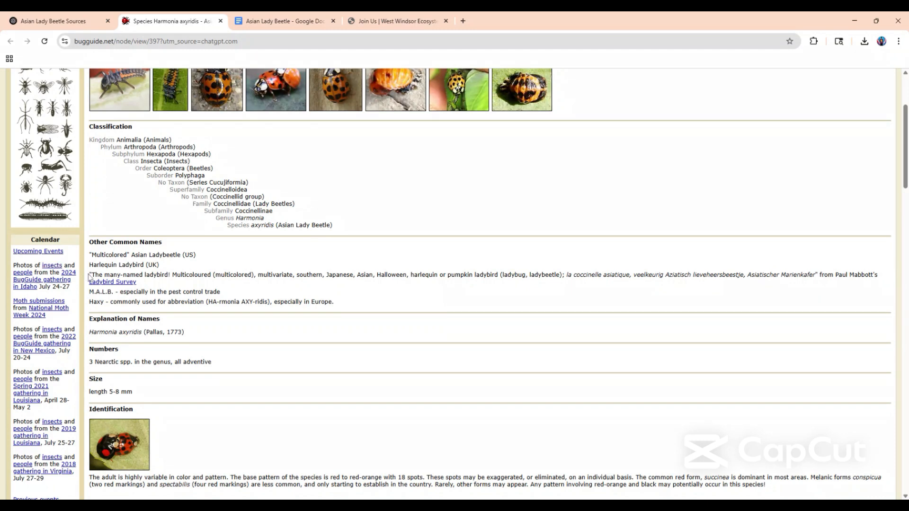
drag(87, 279, 315, 283)
triple_click(192, 275)
click(416, 246)
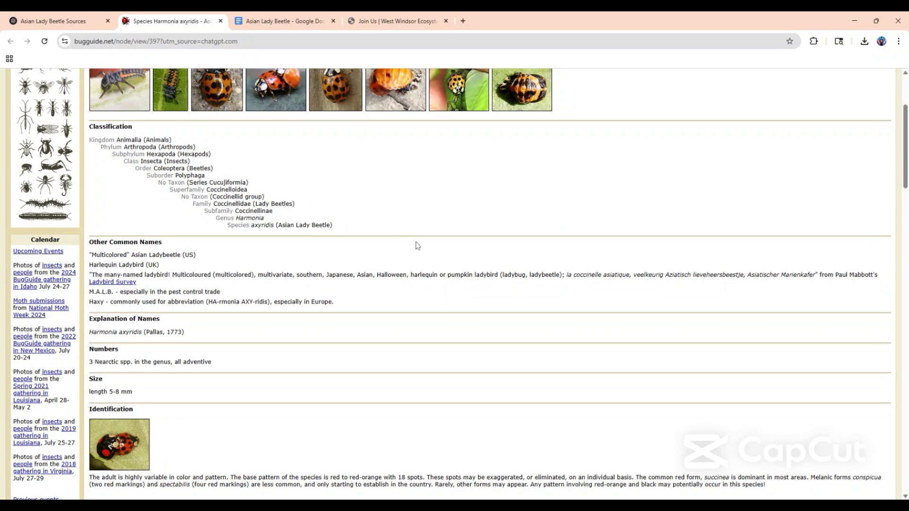
click(287, 23)
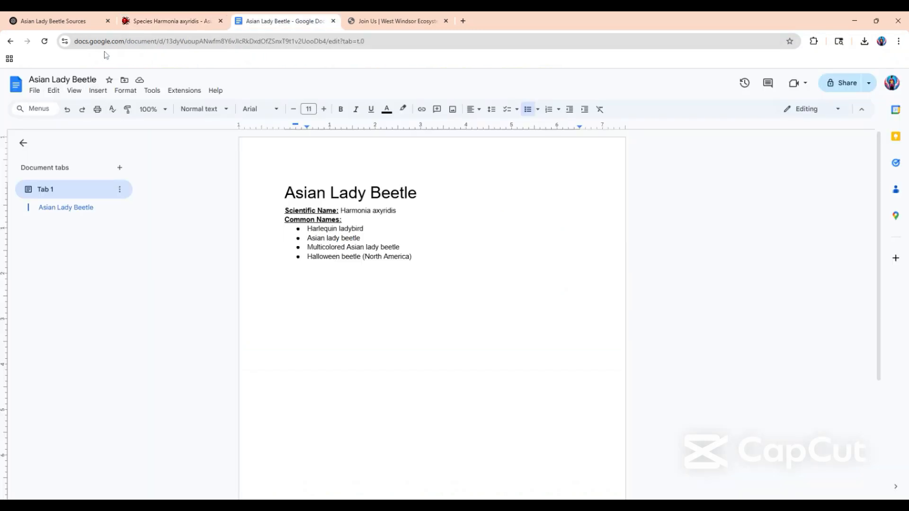
Review the ranks in ChatGPT's Full Taxonomic Classification table from kingdom to species.
click(85, 23)
click(261, 266)
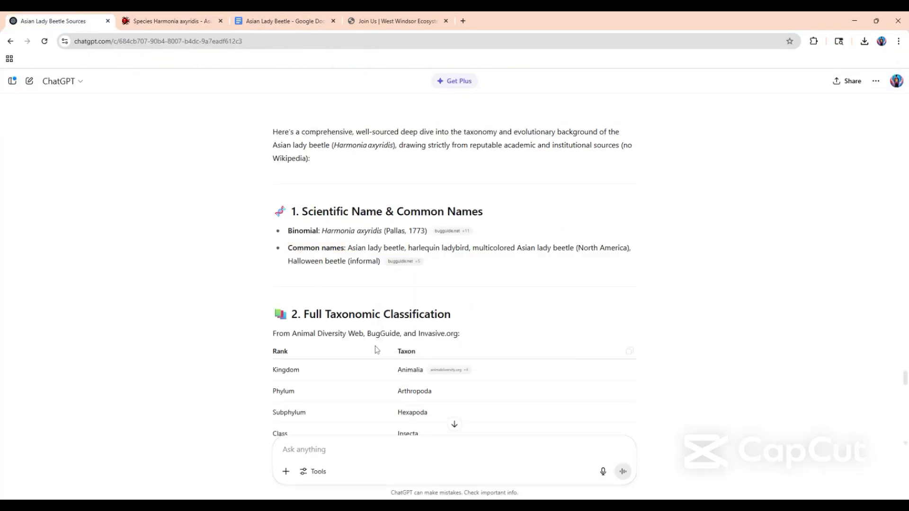
scroll(378, 348, down, 2)
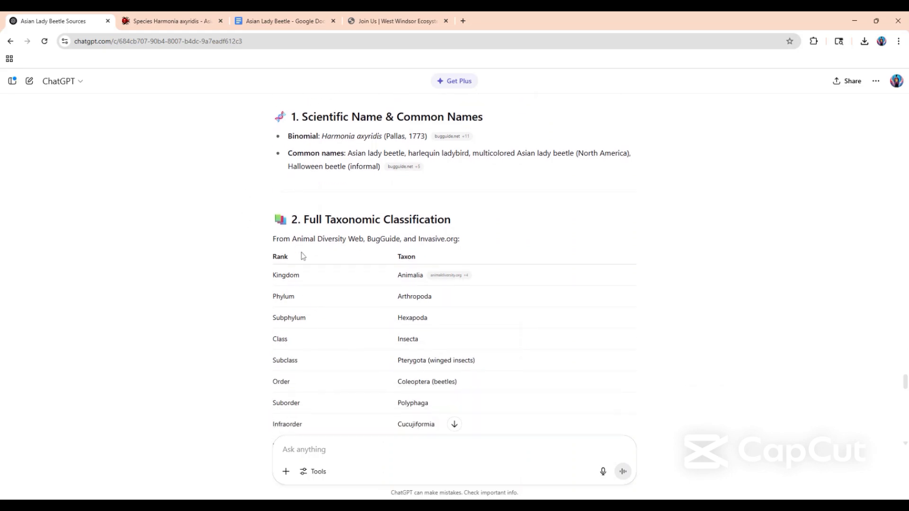
scroll(299, 256, down, 2)
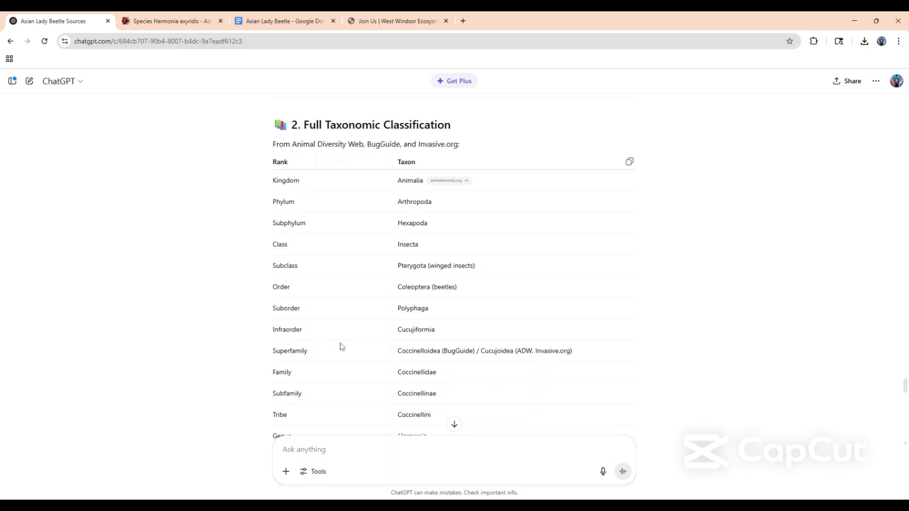
scroll(341, 338, down, 1)
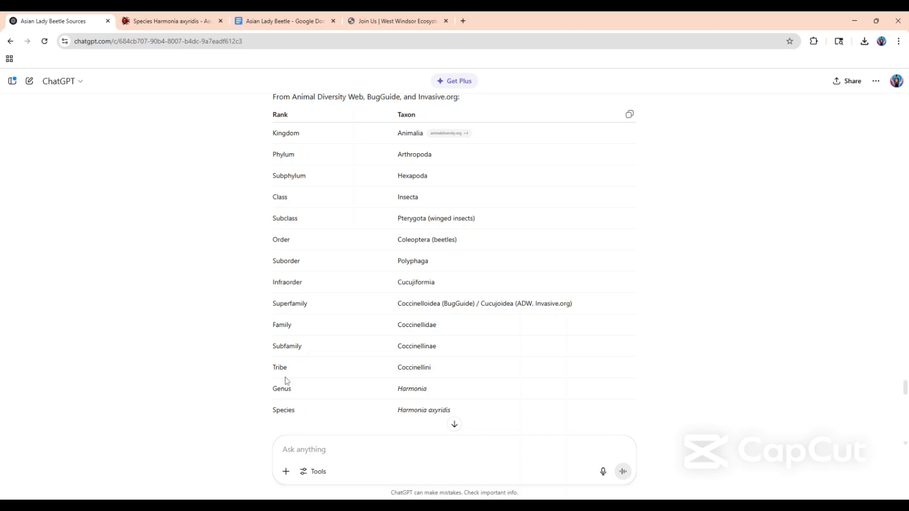
scroll(290, 400, down, 1)
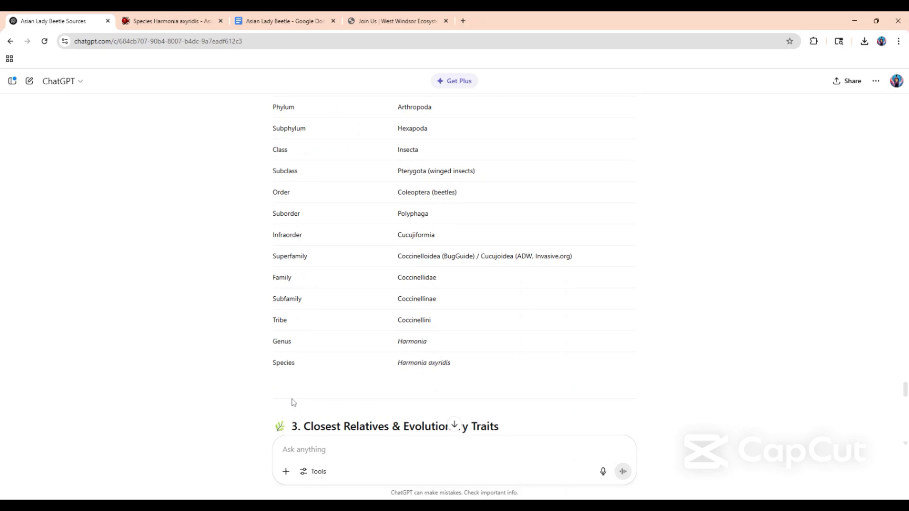
Insert a table with 2 columns and 14 rows below the common names list and narrow its first column.
click(258, 19)
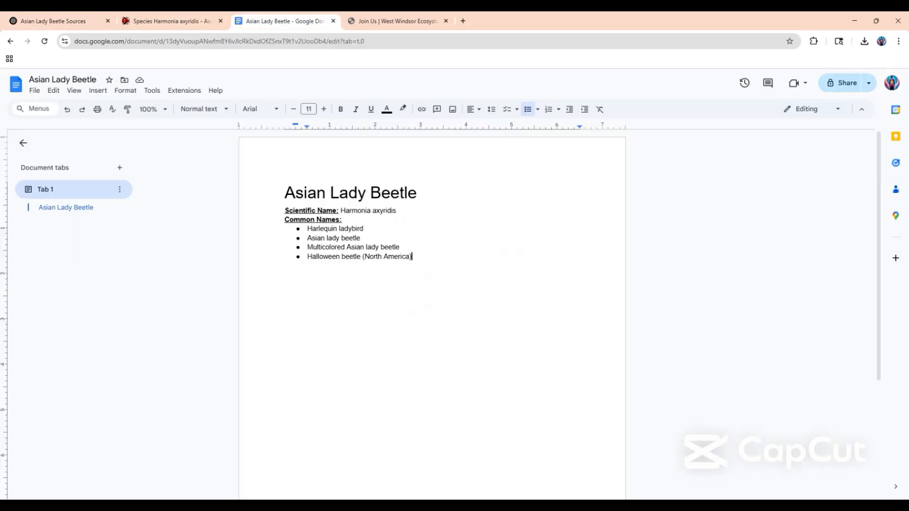
key(Return)
key(Return)
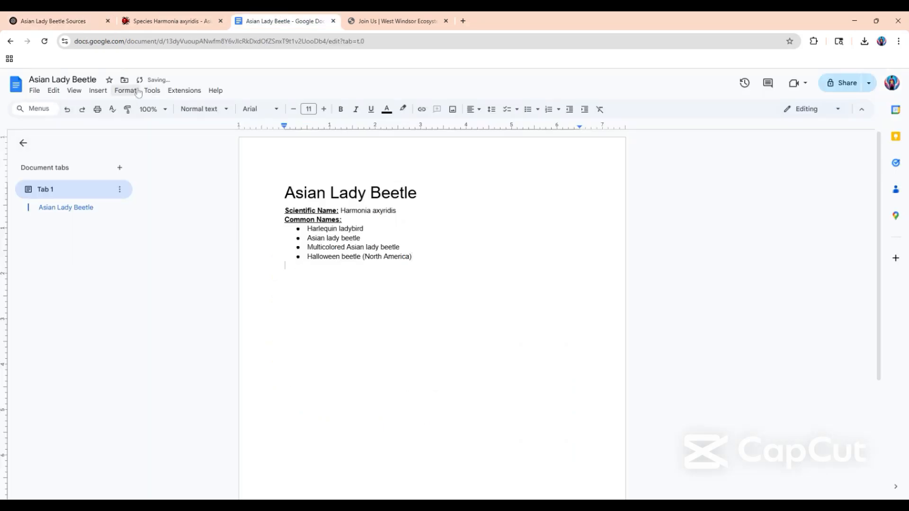
click(98, 90)
mouse_move(121, 123)
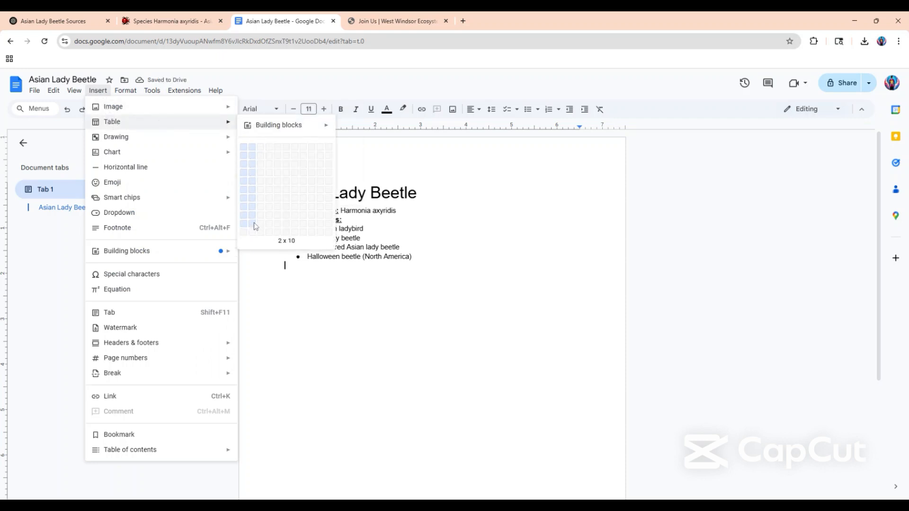
click(253, 259)
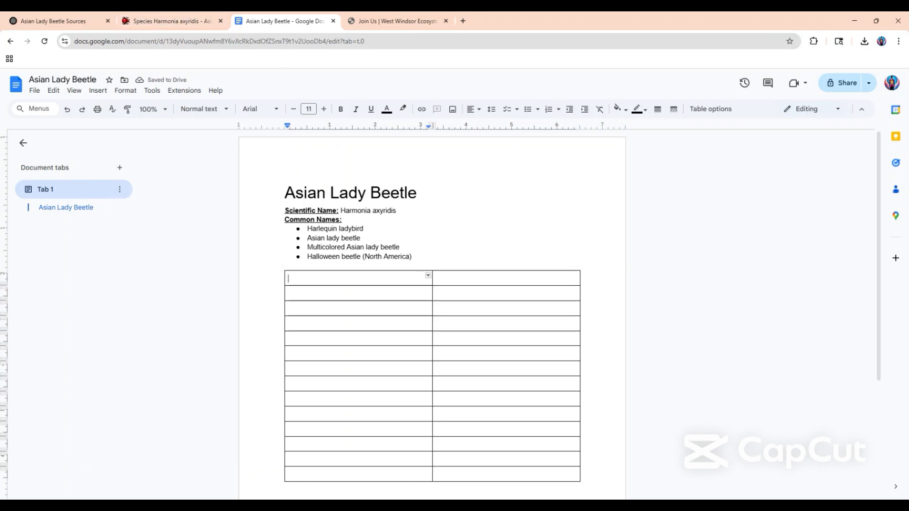
drag(432, 307, 347, 308)
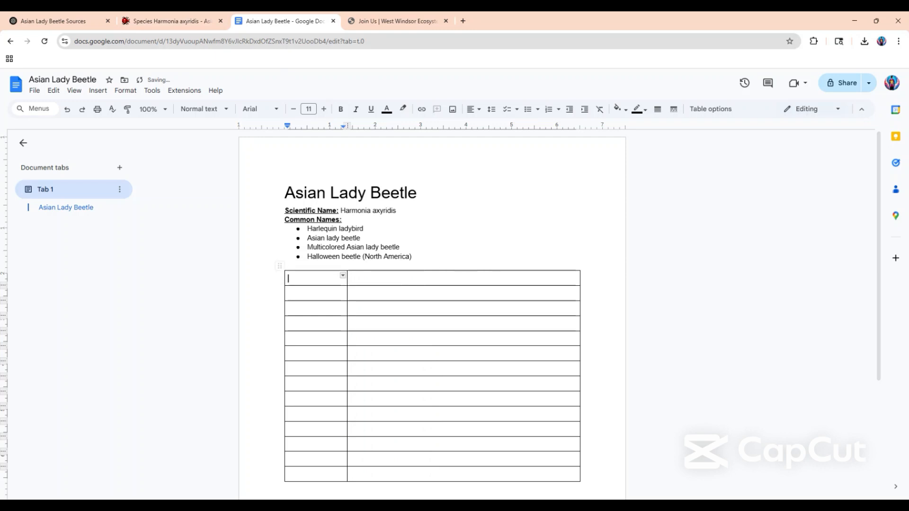
Enter the ranks "Kingdom" and "Phylum" from the ChatGPT classification in the first two rows of the table's first column.
click(57, 21)
scroll(272, 270, up, 5)
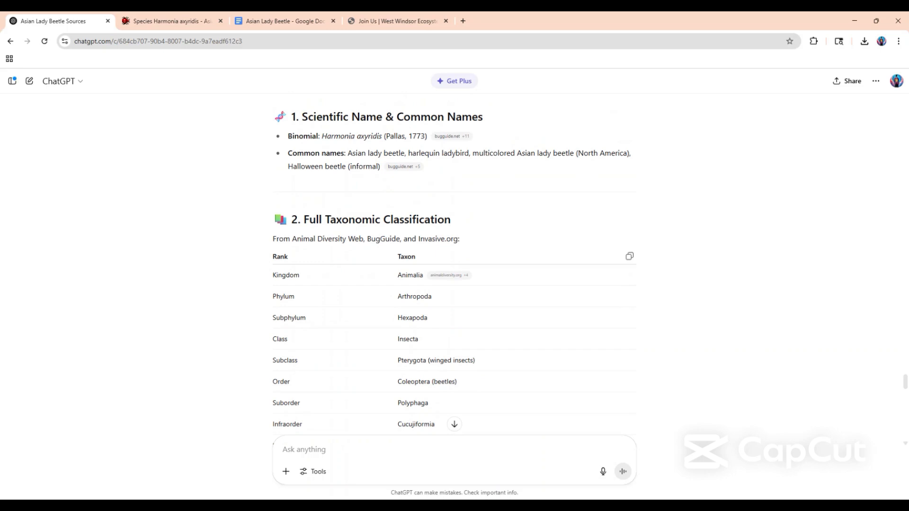
double_click(286, 275)
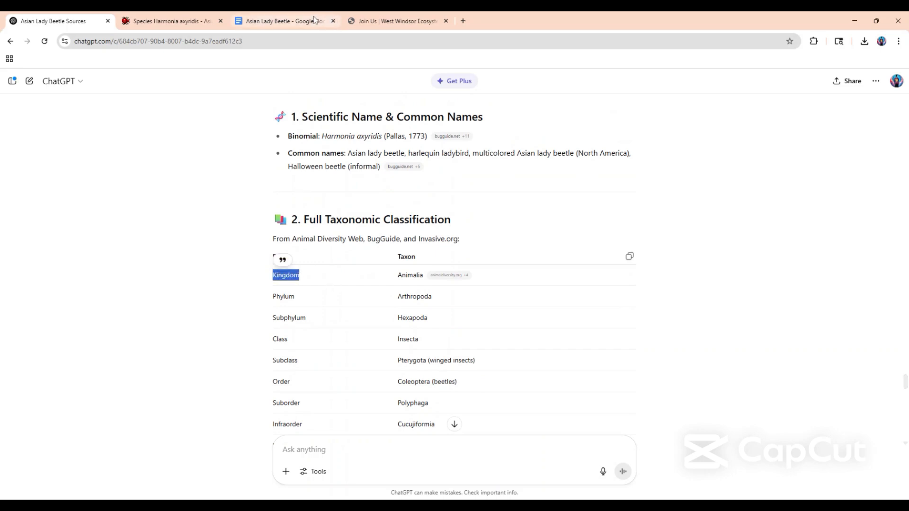
click(284, 21)
text(Kingdom)
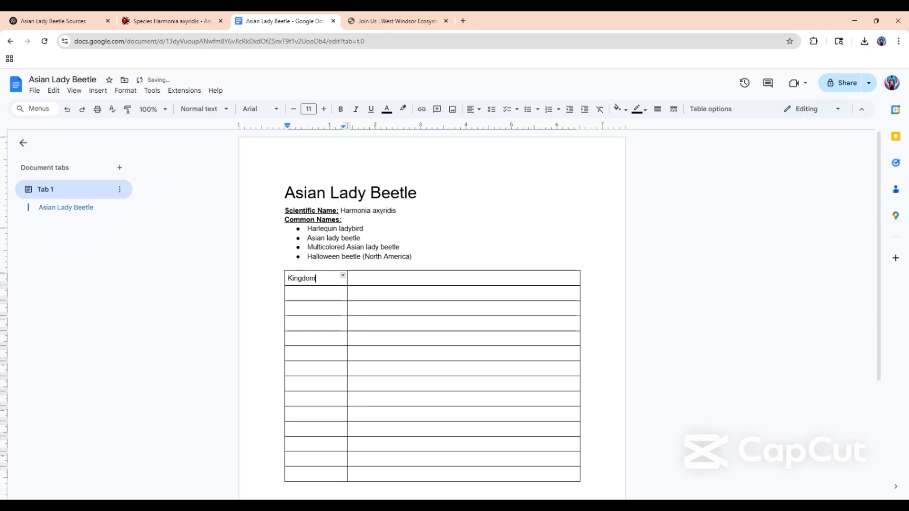
click(288, 293)
text(Phylum)
Fill the next three first-column cells with the placeholders "wbehjtyhrst", "wqfewehy" and "etc...".
click(303, 309)
text(wbehjtyhrst)
click(303, 324)
text(wqfewehy)
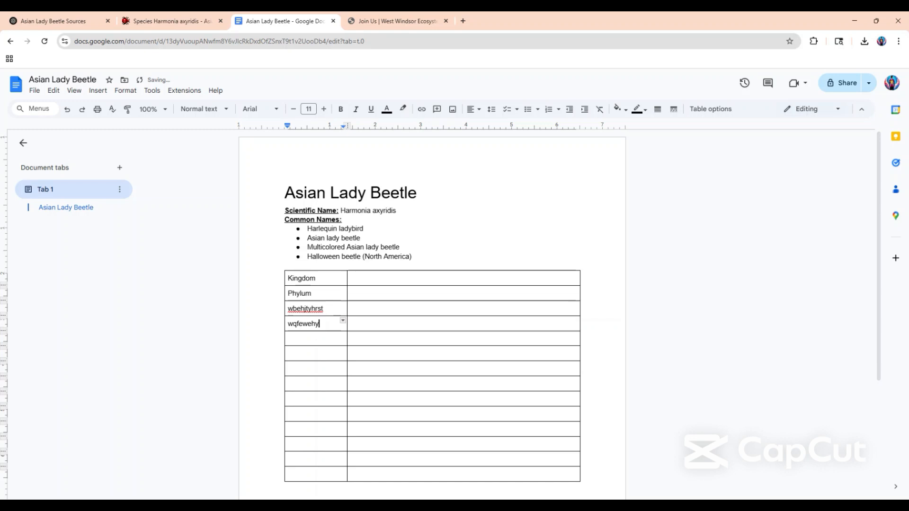
click(303, 339)
text(etc...)
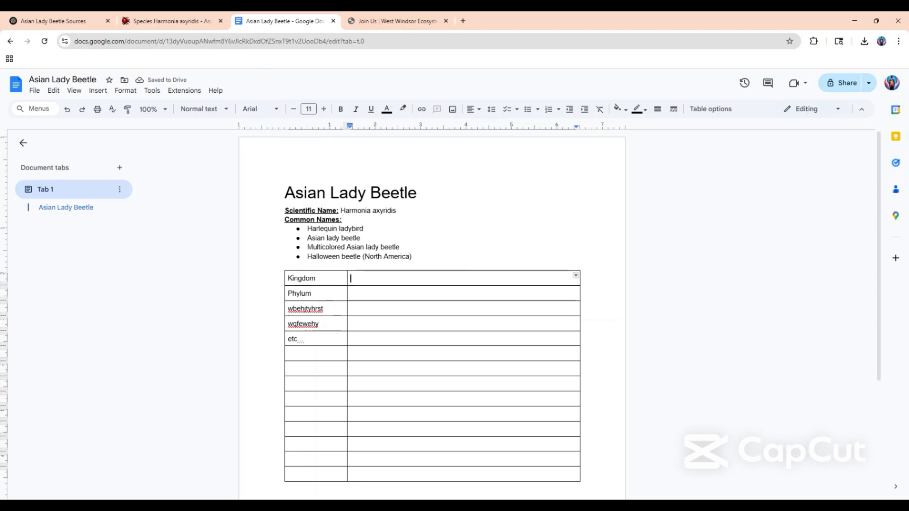
Open the animaldiversity.org source cited for Animalia in ChatGPT, examine its classification listing and return to the chat.
click(53, 21)
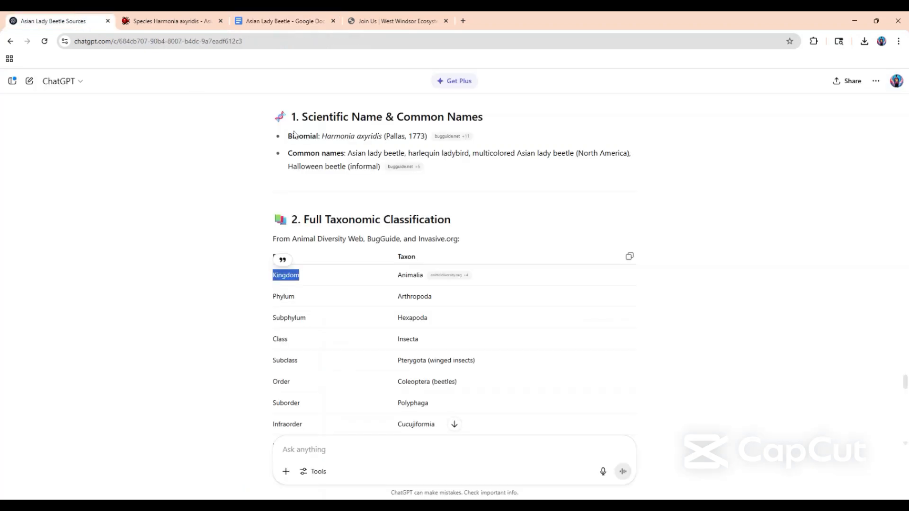
double_click(409, 275)
click(445, 275)
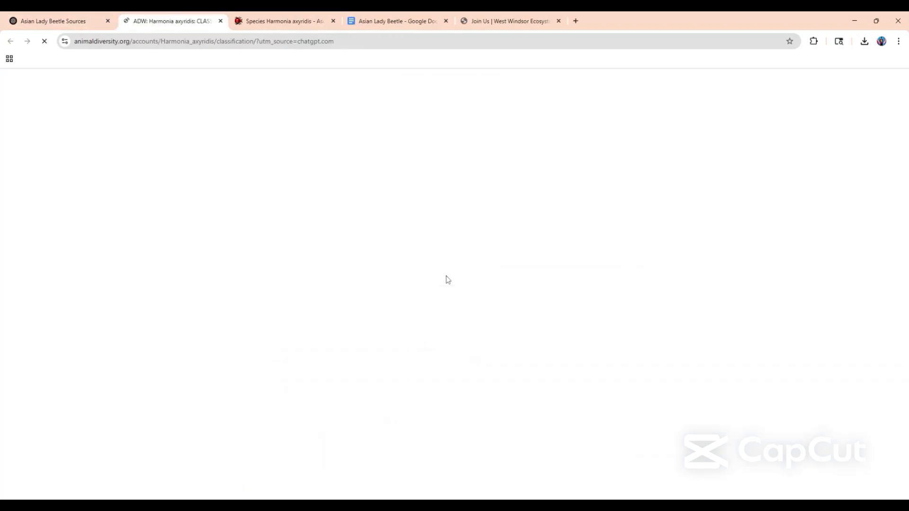
scroll(263, 355, down, 5)
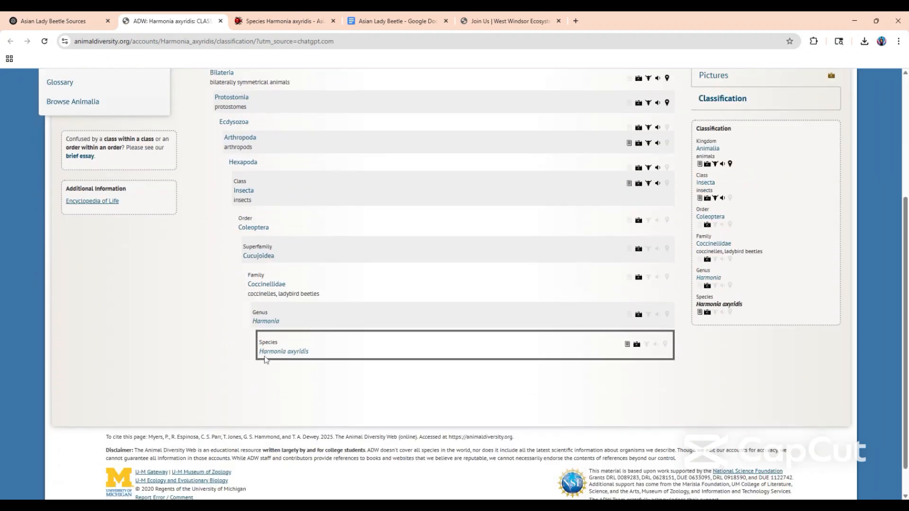
scroll(266, 360, up, 4)
scroll(264, 360, up, 1)
key(ctrl+shift+Tab)
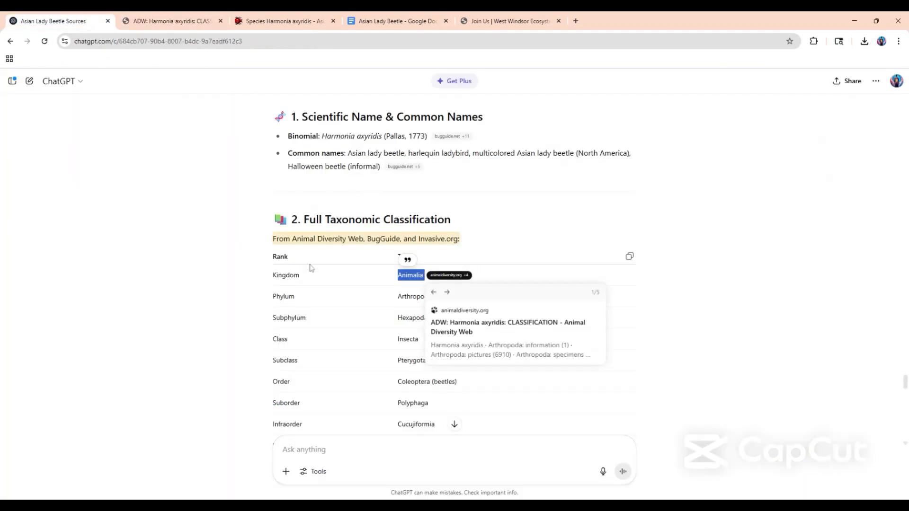
click(393, 305)
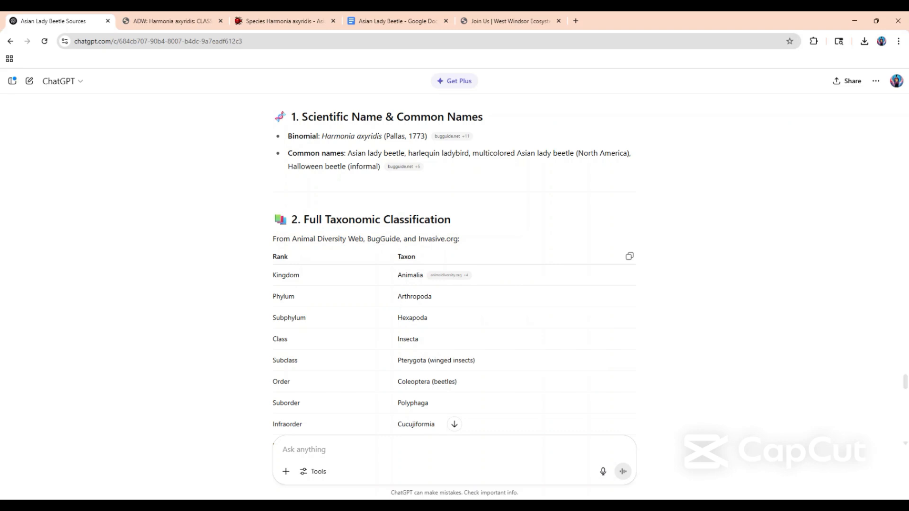
Enter "Animalia" beside Kingdom and "Artropoda" beside Phylum in the document's table.
click(360, 22)
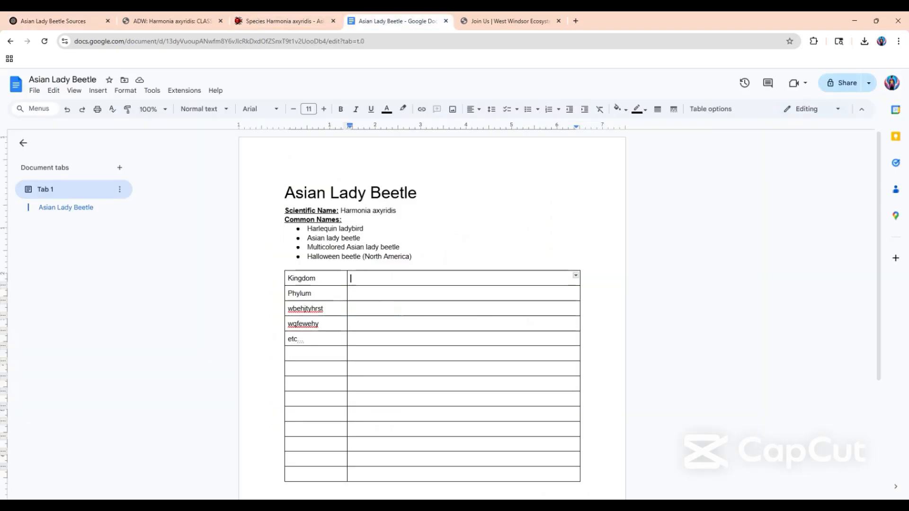
text(Animalia)
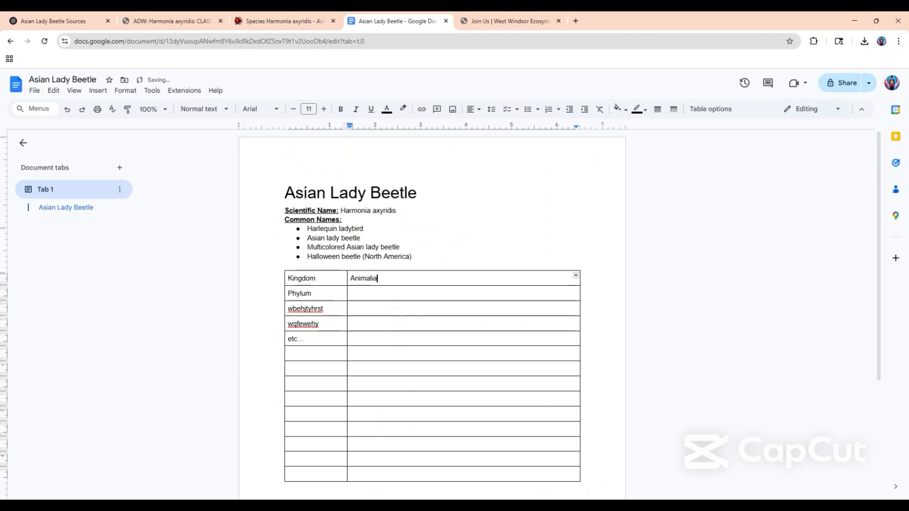
key(Down)
text(Artropoda)
Fill the next three second-column cells with the placeholders "qawethy", "erdgthy" and "etc...".
key(Down)
text(qawethy)
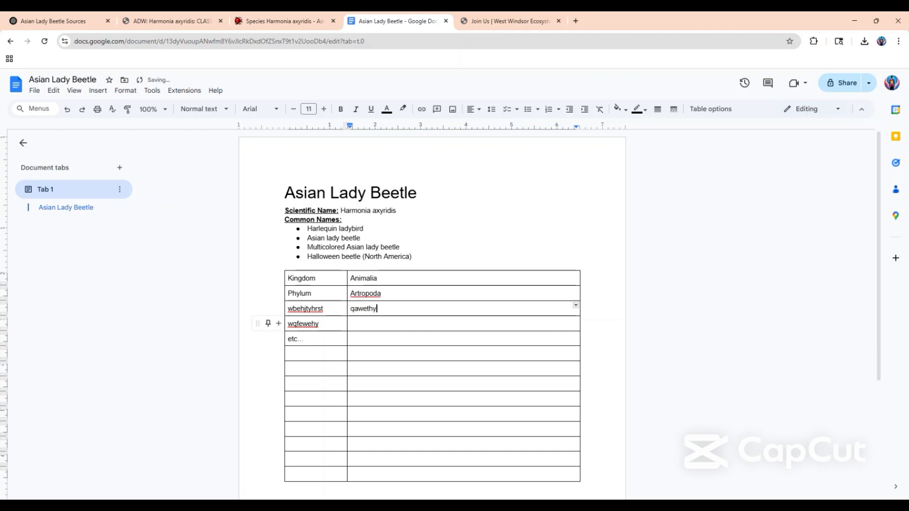
key(Down)
text(erdgthy)
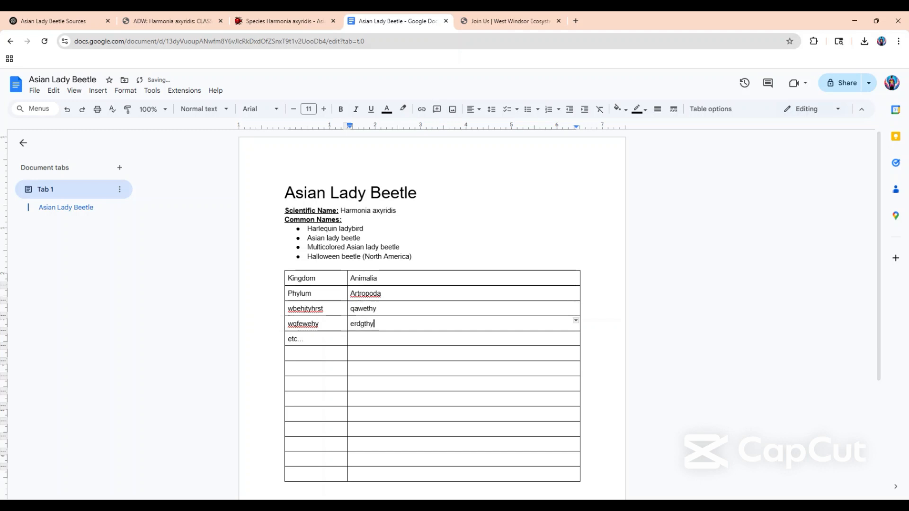
key(Down)
text(etc...)
Check the ChatGPT taxonomy answer and the Full Species Article Requirements for the topic that follows the full classification.
scroll(426, 307, down, 3)
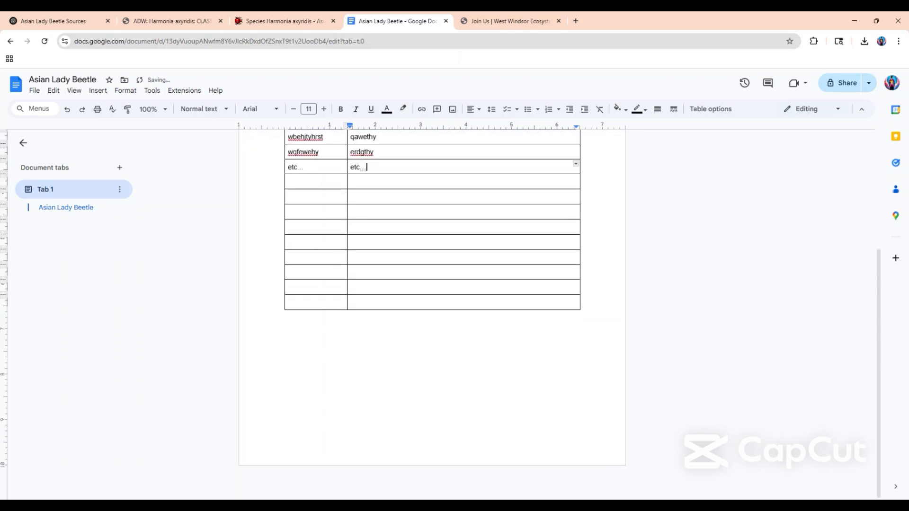
click(119, 18)
click(80, 19)
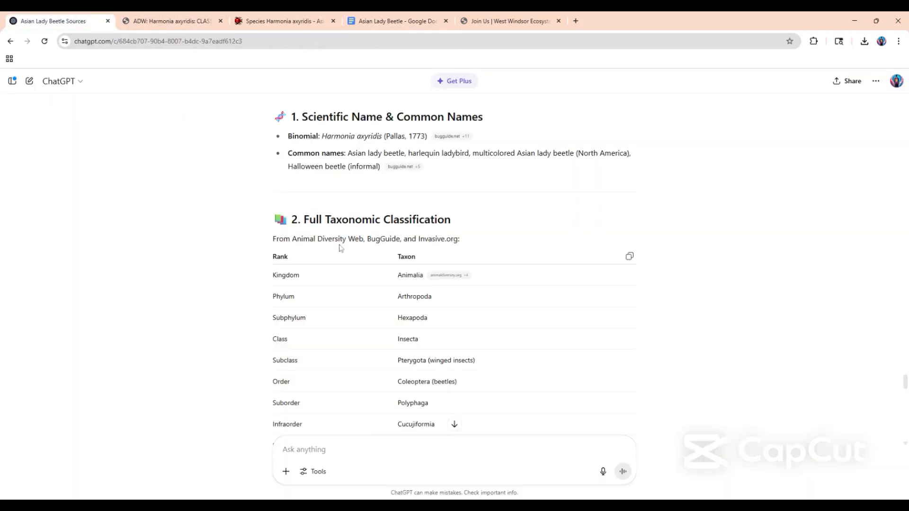
scroll(340, 249, down, 10)
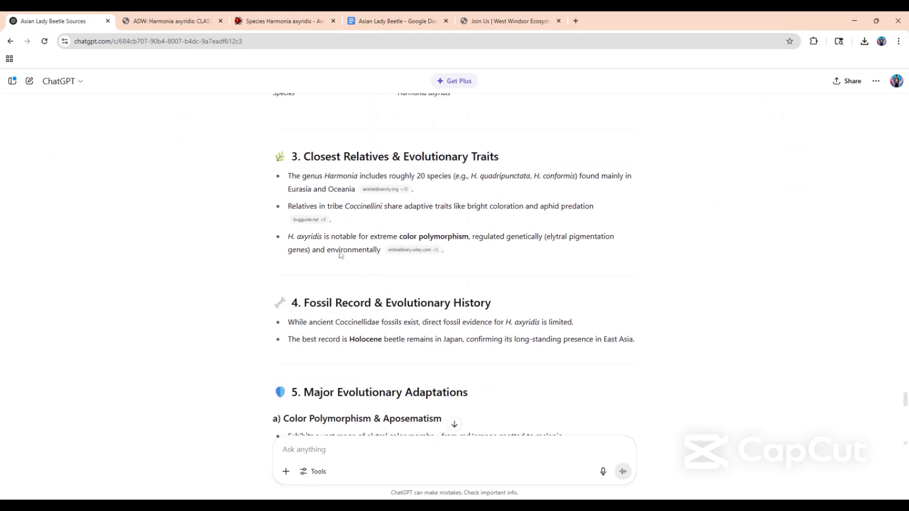
scroll(340, 255, up, 1)
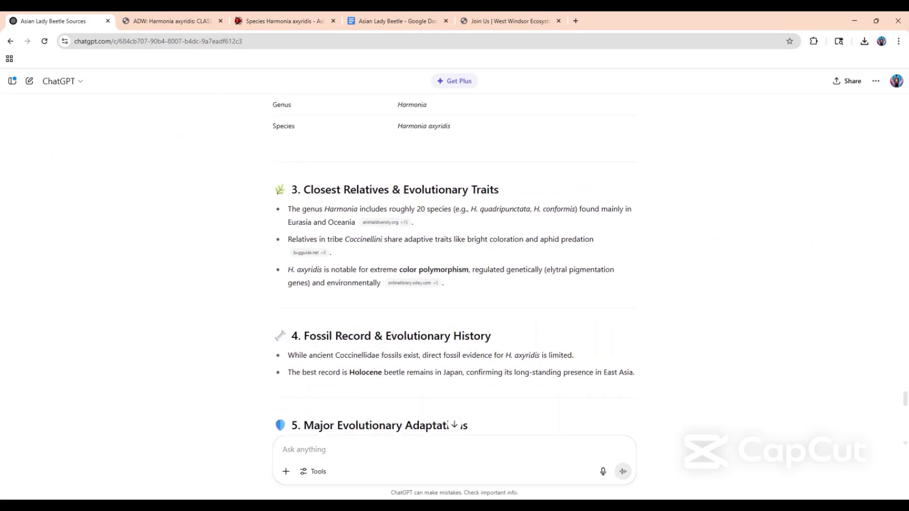
click(369, 21)
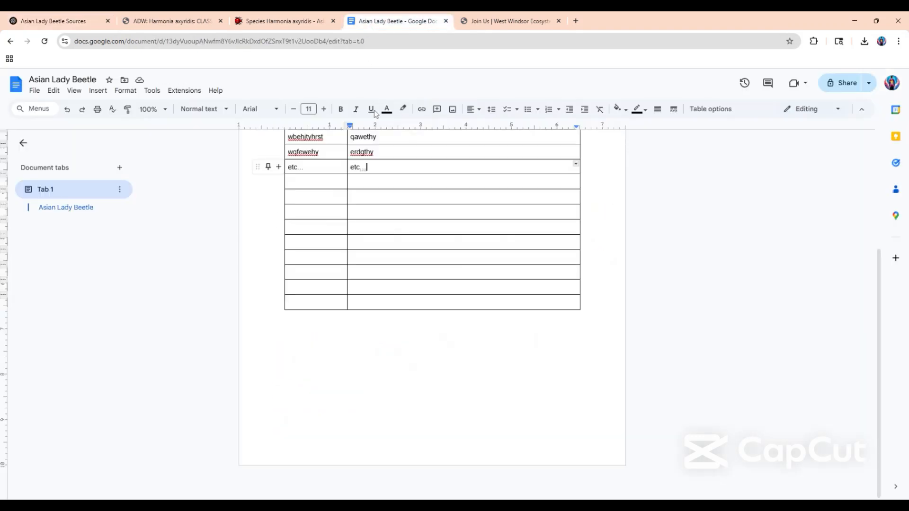
click(497, 21)
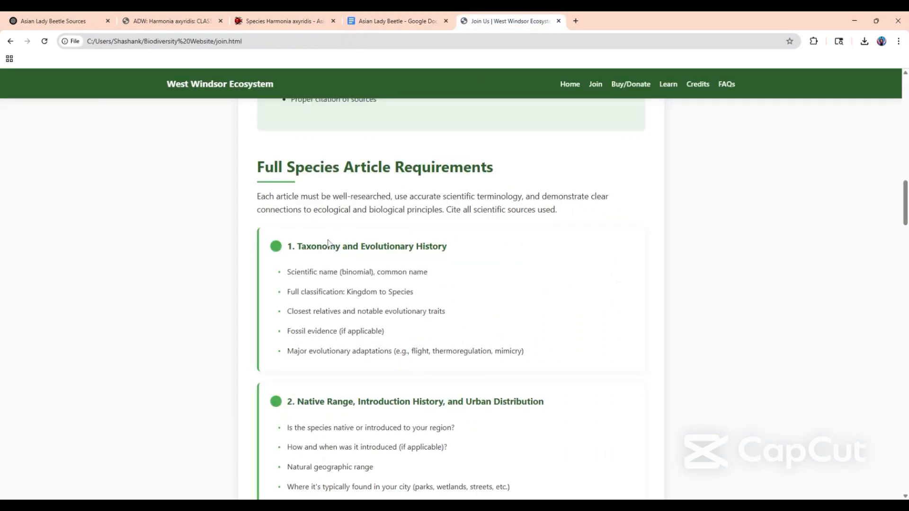
scroll(330, 244, down, 2)
scroll(330, 244, up, 1)
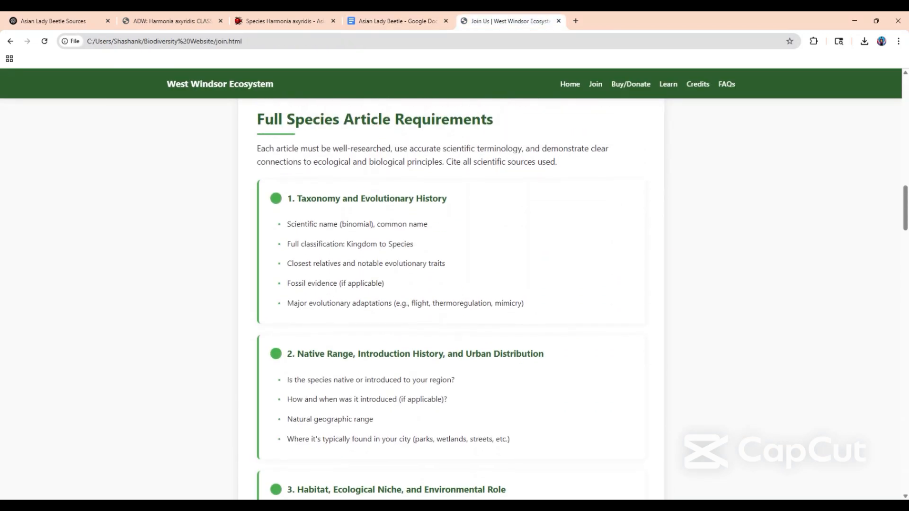
Examine the Closest Relatives & Evolutionary Traits points and their cited sources in the ChatGPT answer.
click(41, 18)
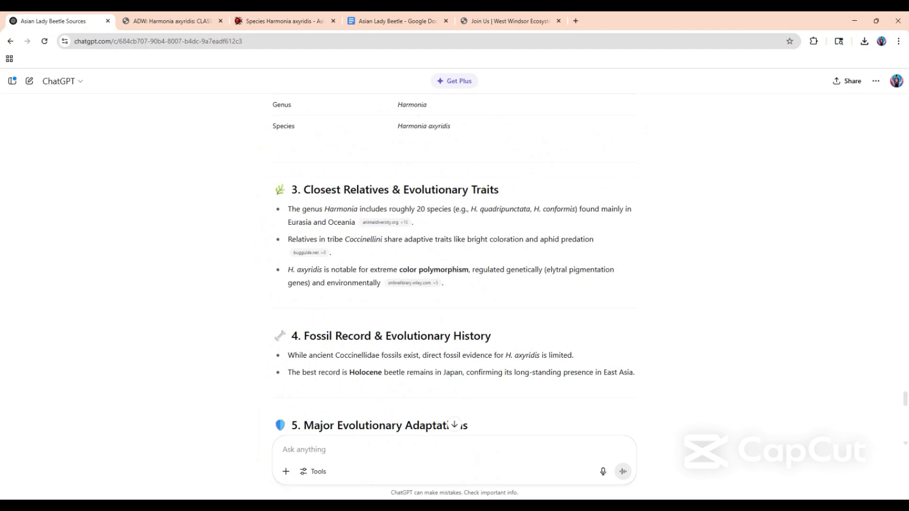
drag(287, 209, 634, 295)
click(629, 283)
mouse_move(309, 253)
Add the heading text "Close Relatives" directly below the classification table in the Google Docs document.
click(382, 18)
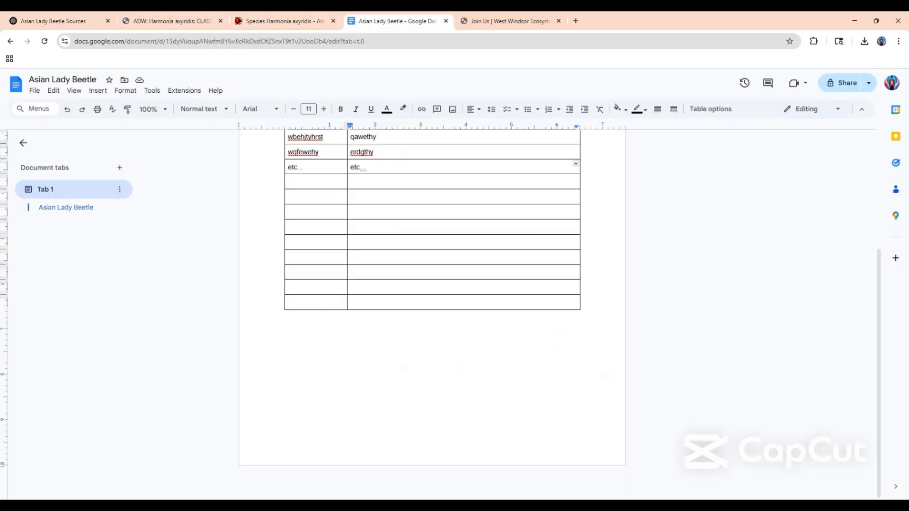
key(ctrl+End)
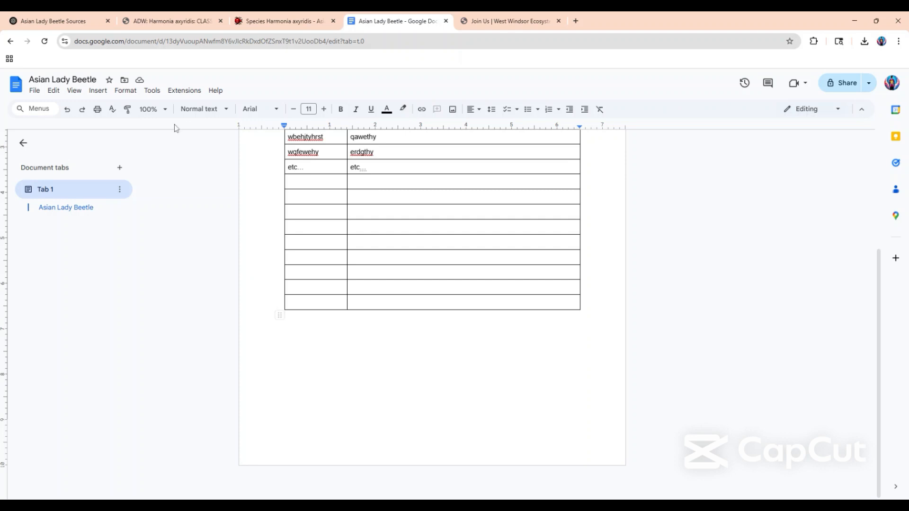
text(Close Relatives)
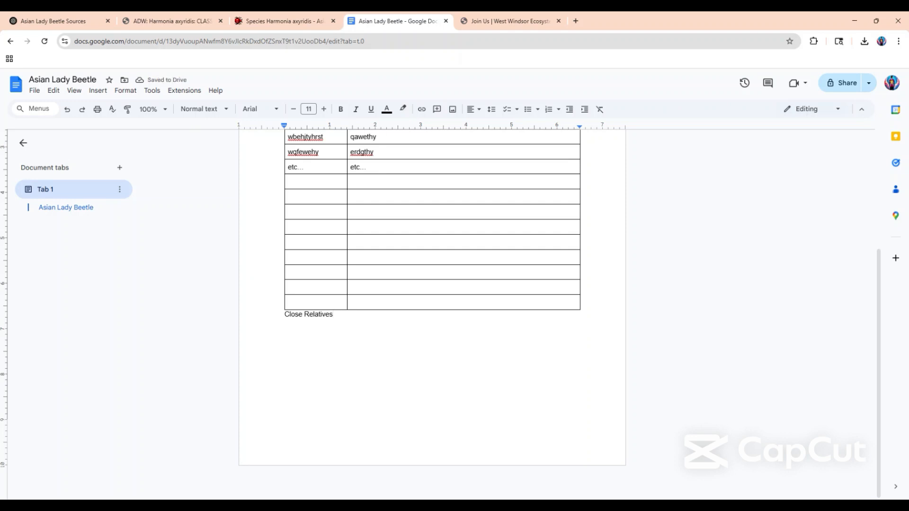
Format the "Close Relatives" heading as bold and underlined with font size 14.
key(ctrl+shift+Left)
key(ctrl+shift+Left)
key(ctrl+b)
key(ctrl+u)
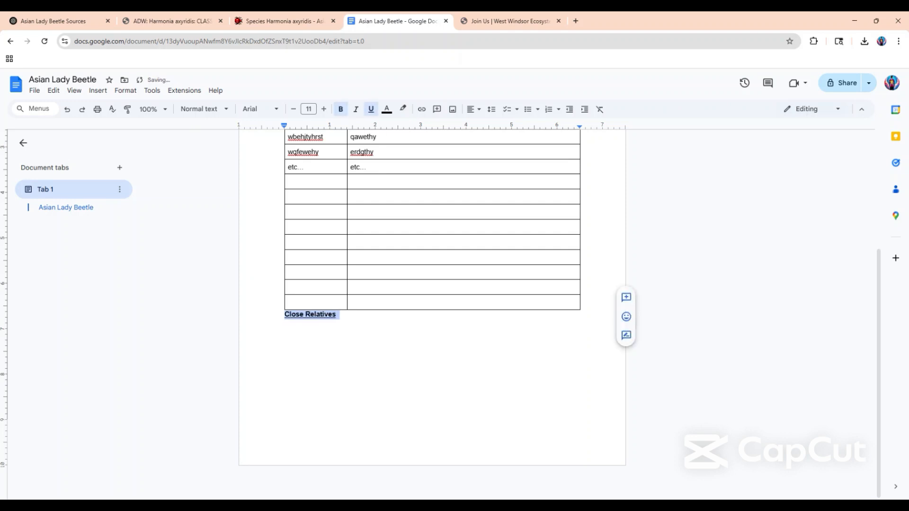
click(324, 109)
click(324, 109)
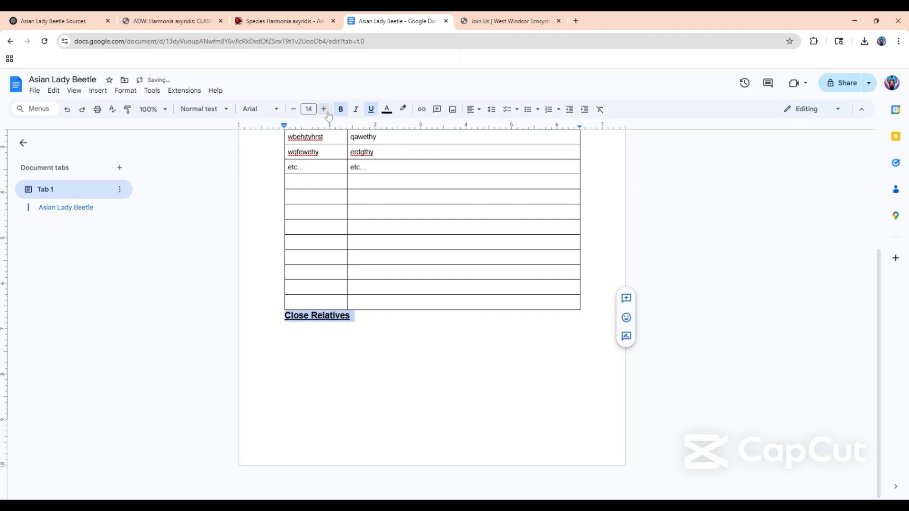
scroll(432, 284, up, 2)
scroll(432, 284, up, 2)
scroll(432, 284, down, 3)
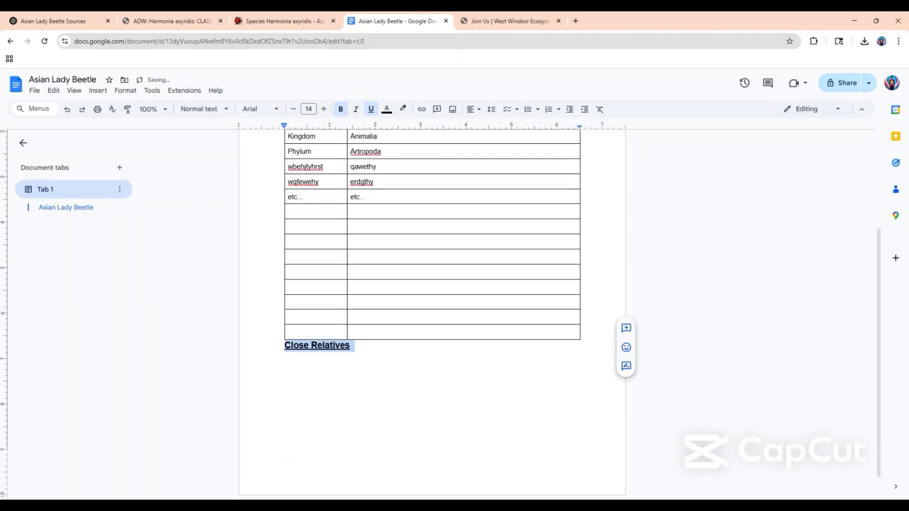
Start a new line below the "Close Relatives" heading with bold and underline turned off and font size 11.
click(311, 346)
click(304, 346)
click(350, 345)
key(Return)
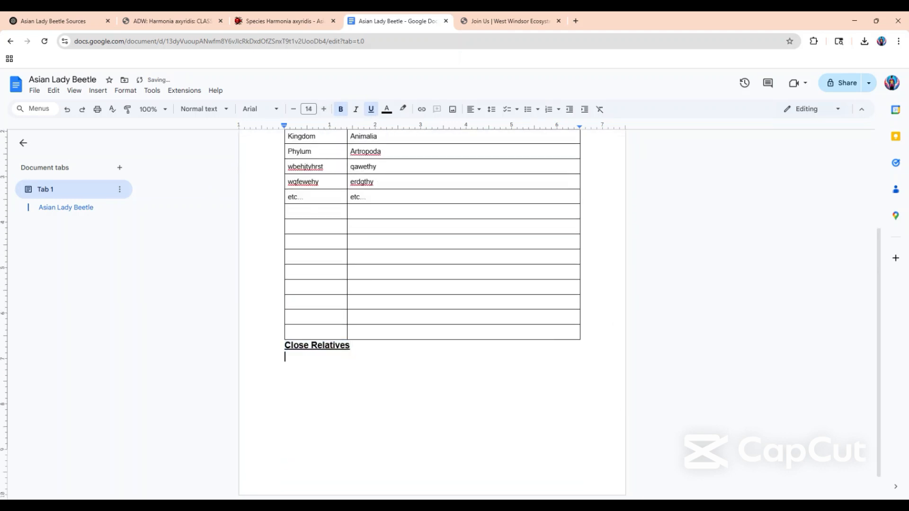
key(ctrl+b)
key(ctrl+u)
click(293, 109)
click(293, 109)
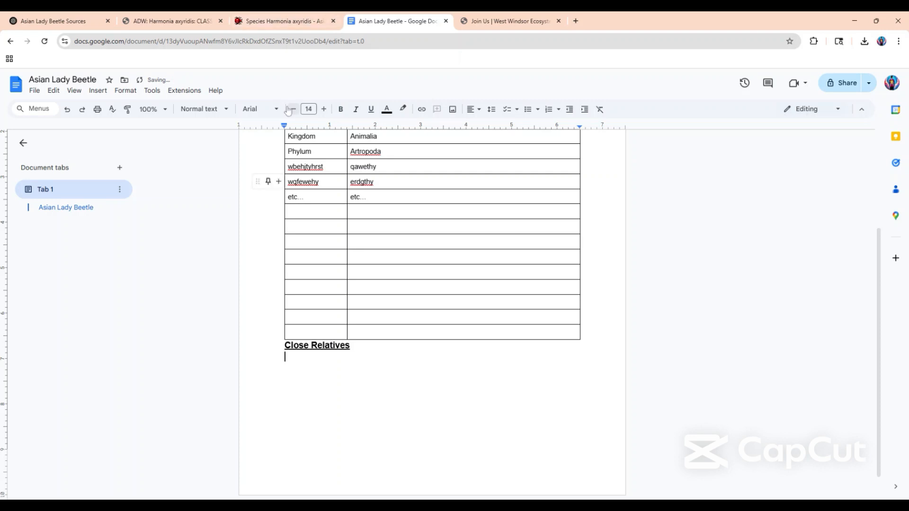
click(293, 109)
Reread the Closest Relatives & Evolutionary Traits section in ChatGPT, then return to the document.
click(189, 21)
click(44, 20)
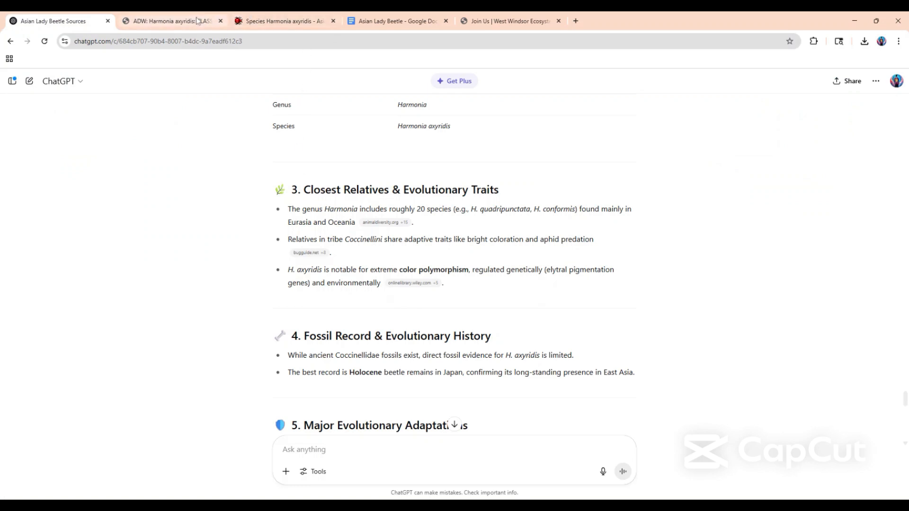
click(385, 19)
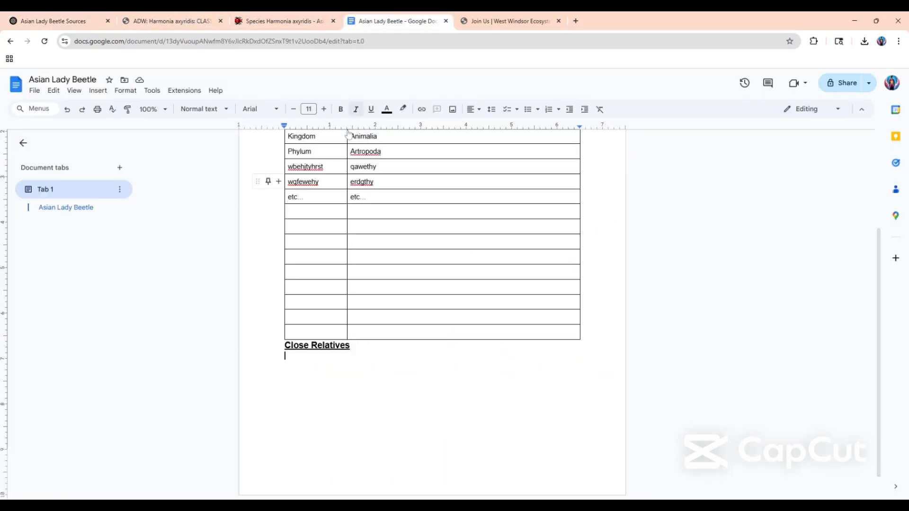
scroll(432, 312, up, 3)
scroll(431, 312, down, 3)
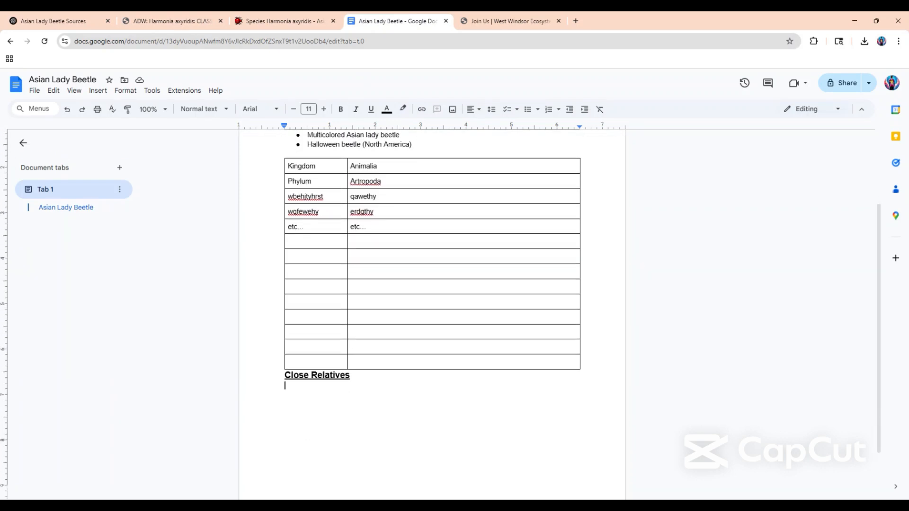
scroll(432, 312, up, 1)
click(87, 16)
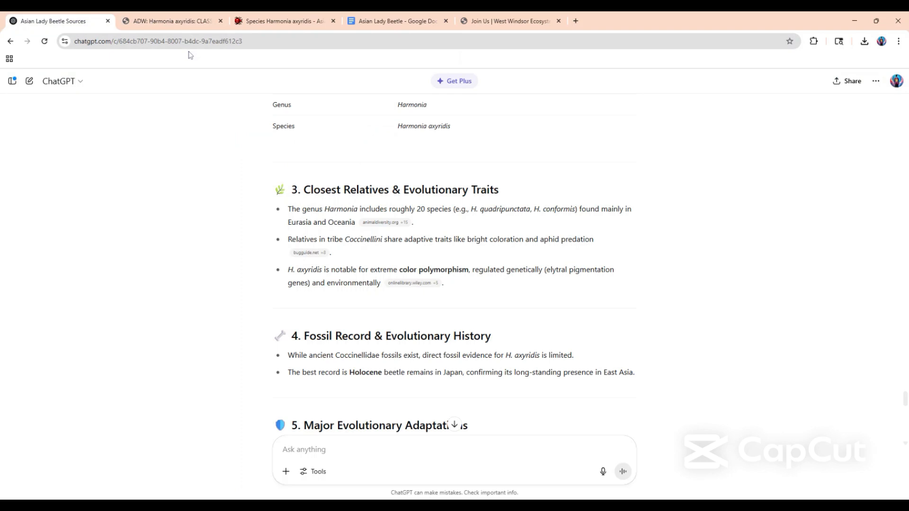
click(256, 18)
click(371, 19)
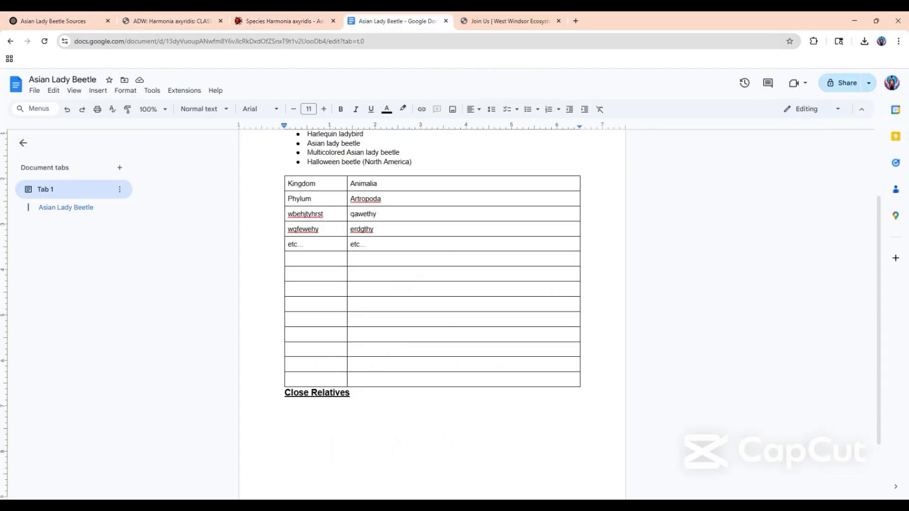
Begin the paragraph under "Close Relatives" with "The Genus of the Asian Lady Beetle is".
text(The Genus of the Asian )
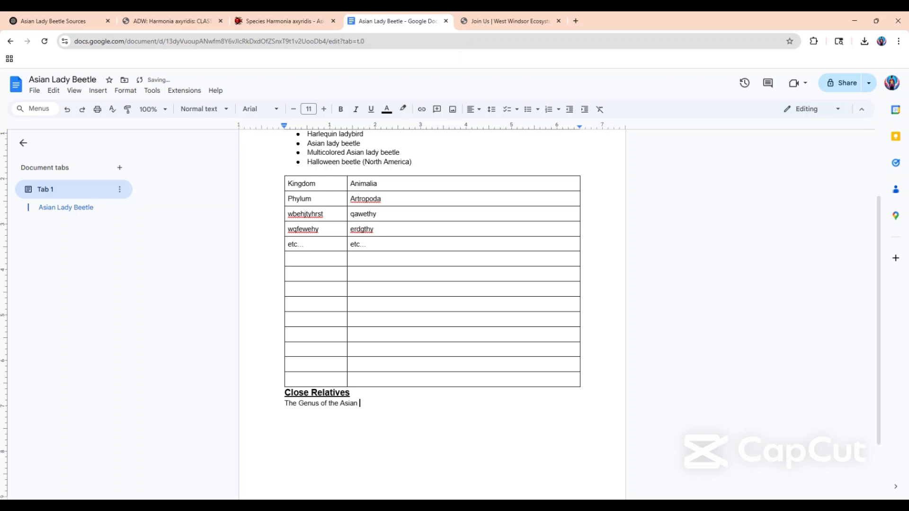
text(Lady Beetle is H)
Check the genus against ChatGPT and the source pages, and add "Harmonia" to the sentence.
click(62, 21)
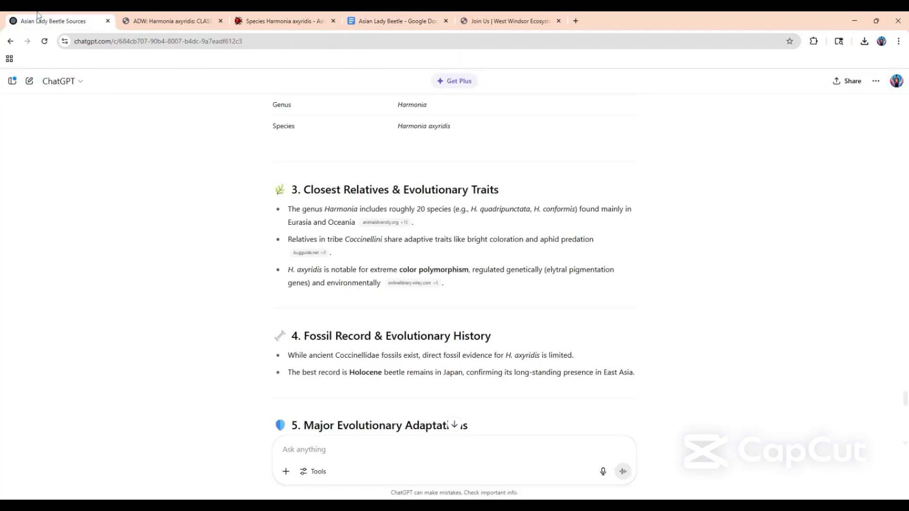
click(286, 21)
click(130, 17)
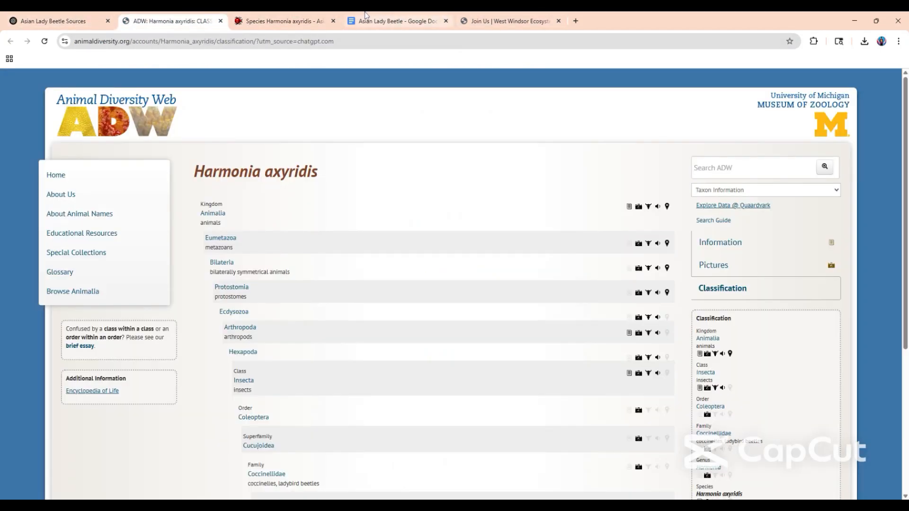
click(393, 21)
text(armo)
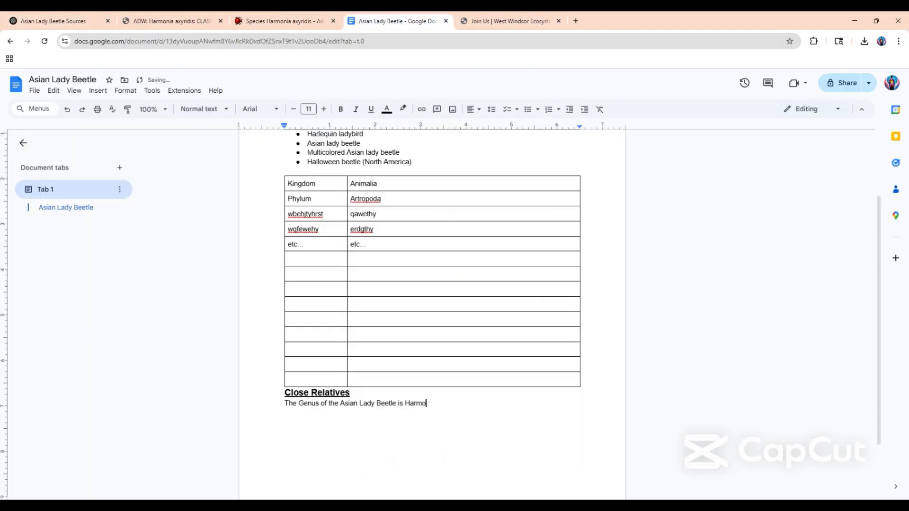
text(nia, and as a result, has)
Look up the number of Harmonia species and extend the sentence with "around 20 species within the genus, found in".
click(36, 15)
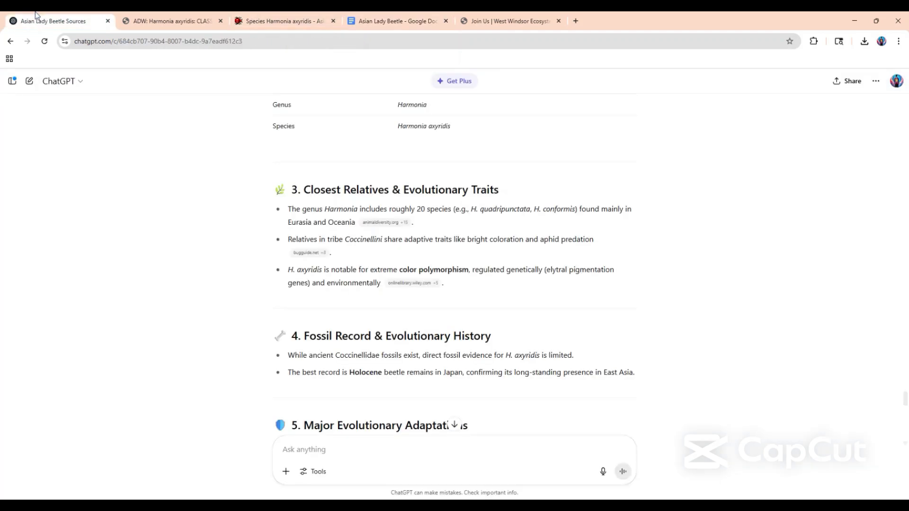
click(275, 17)
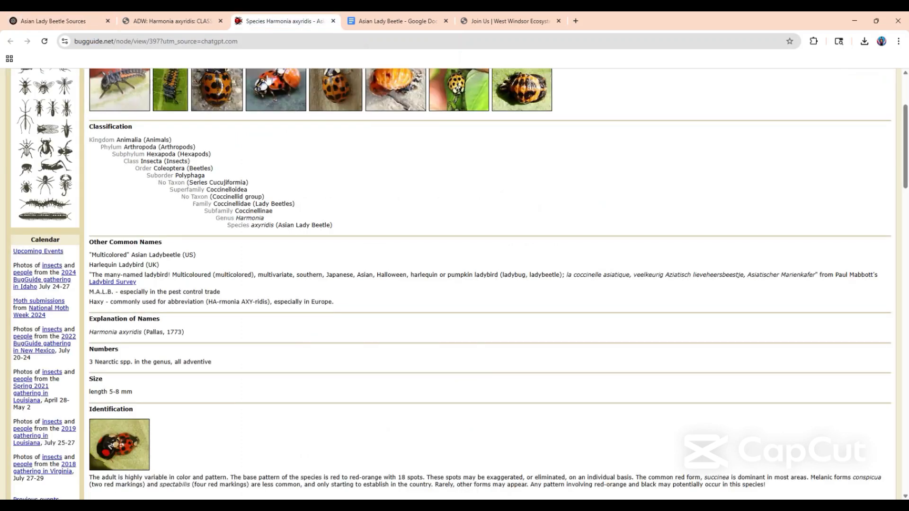
key(ctrl+Tab)
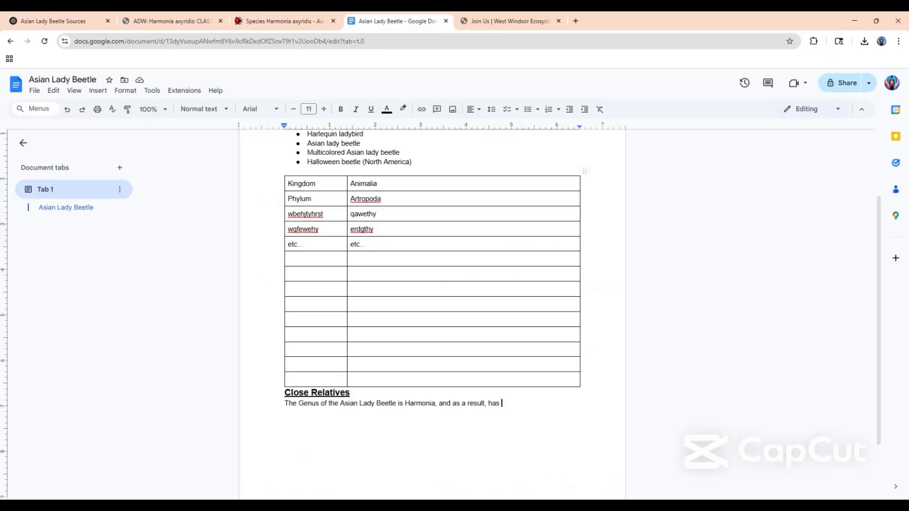
text(around 20 species within)
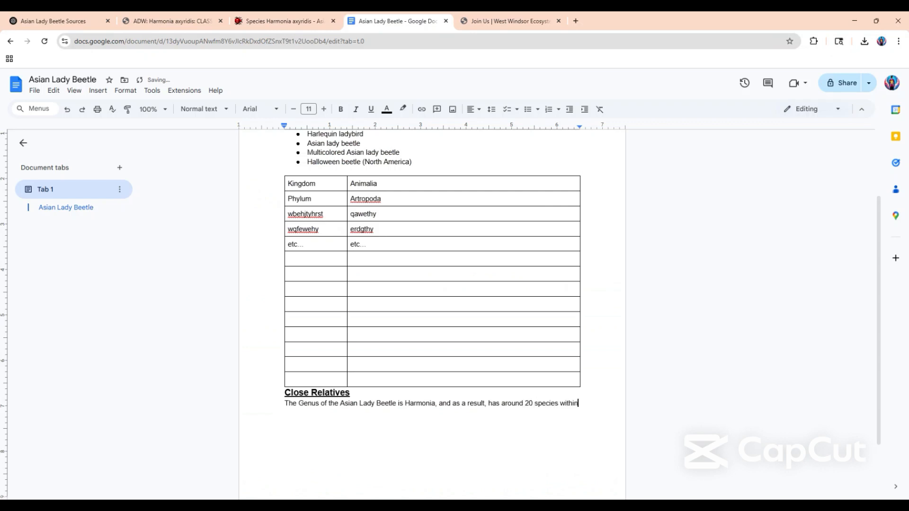
text( the genus, found in)
Look up where the genus occurs in the ChatGPT answer and finish the sentence with "Eurasia and Oceania.".
click(29, 18)
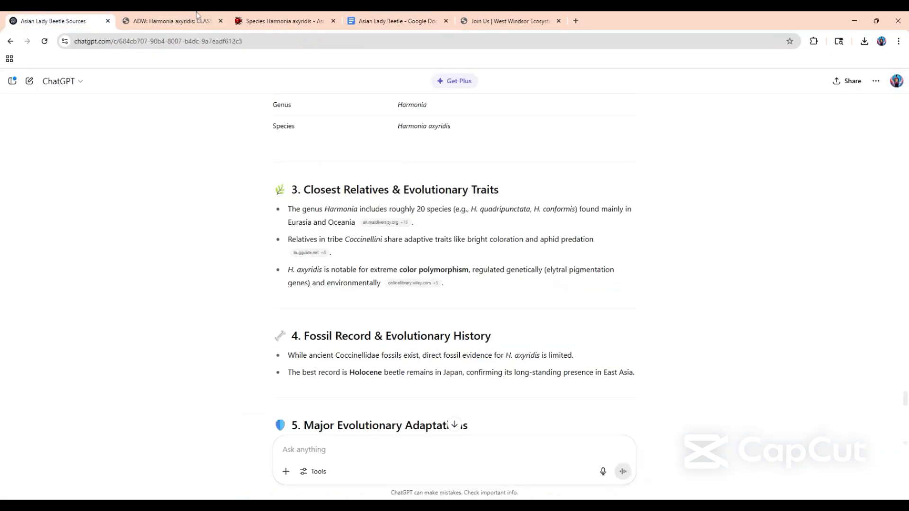
click(376, 20)
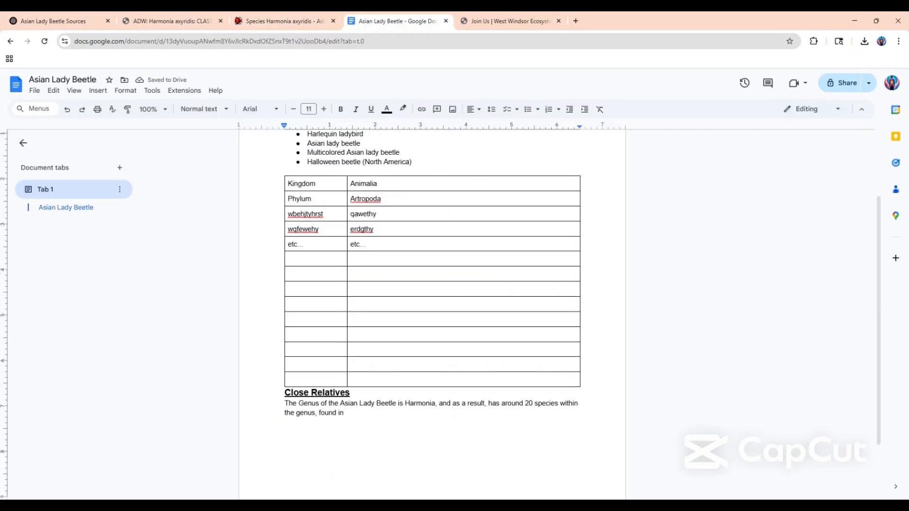
text(in Eurasia and)
click(37, 19)
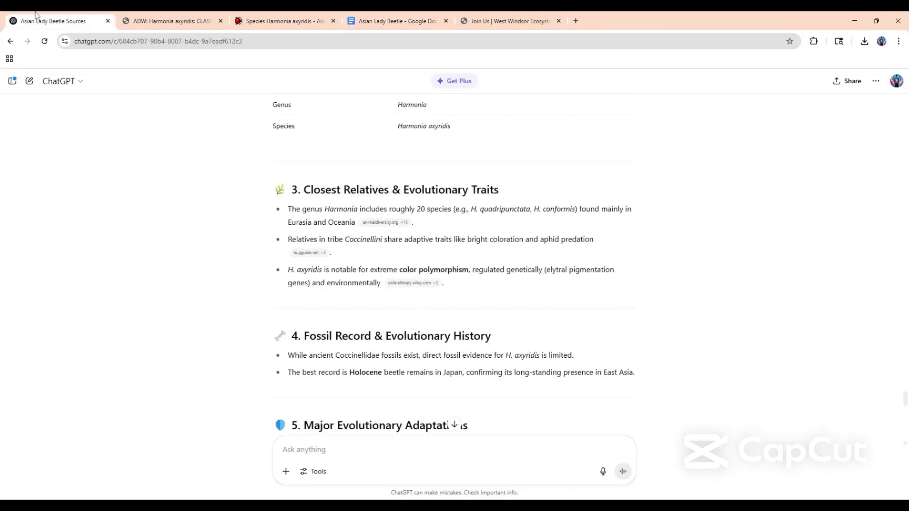
click(385, 18)
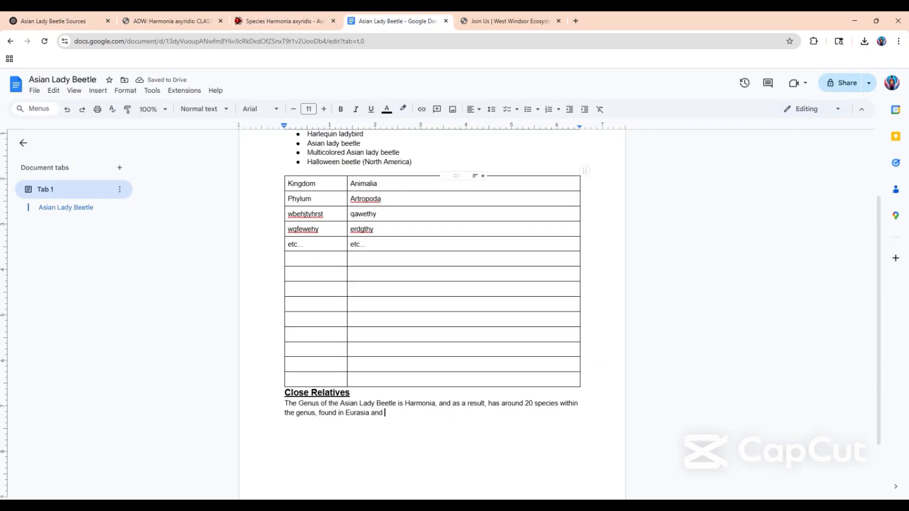
text(Oceania.)
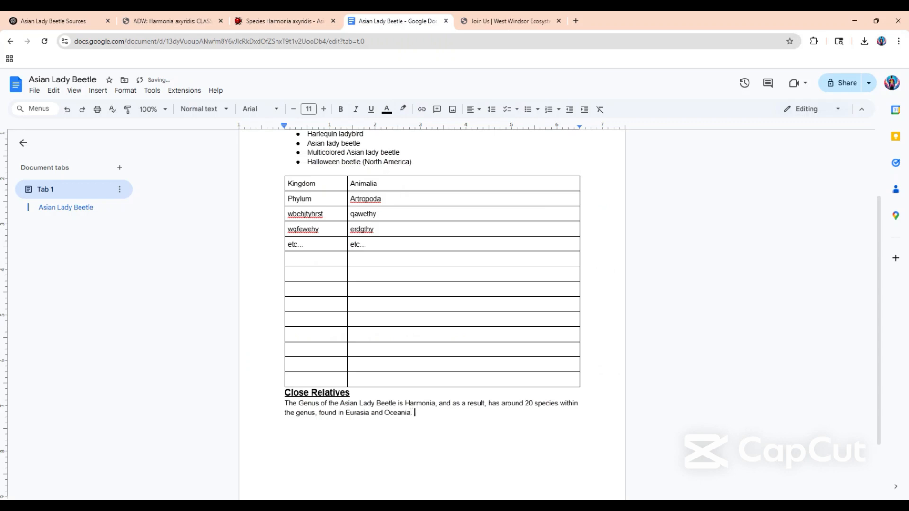
Add an italic dashed list item "examples…" under the Harmonia sentence and return to a plain, non-italic line below it.
key(Return)
text(-)
click(83, 19)
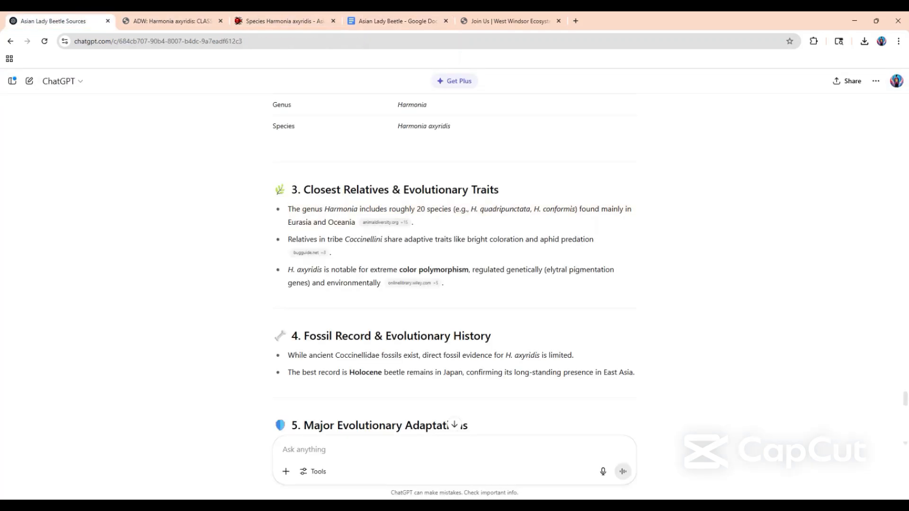
drag(455, 208, 575, 209)
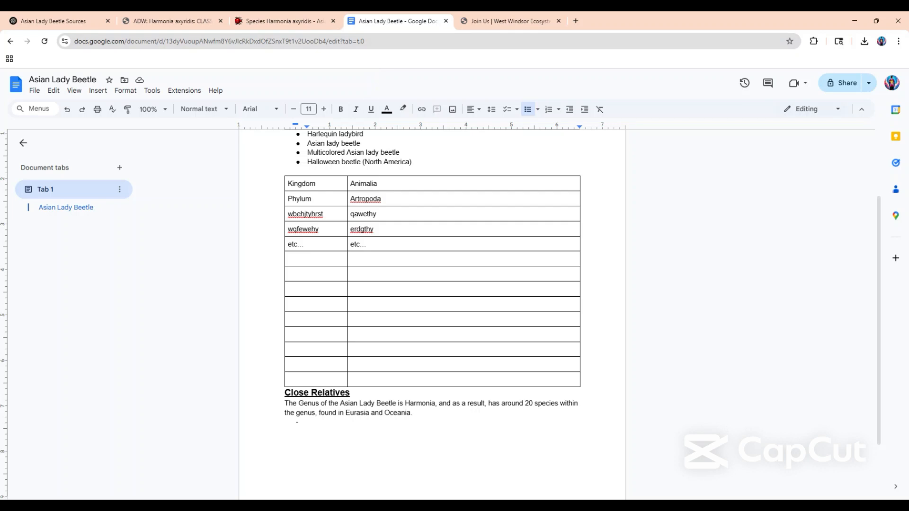
key(ctrl+i)
text(exam)
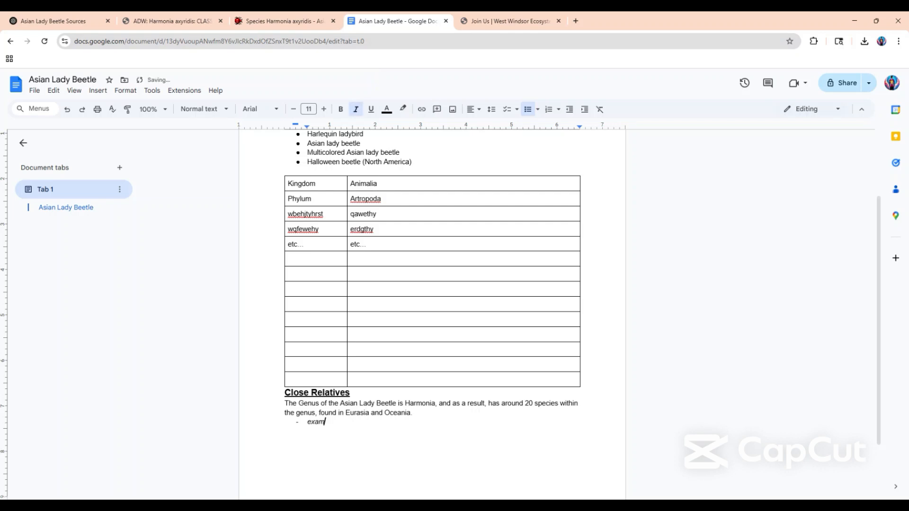
text(ples...)
key(Return)
key(BackSpace)
key(BackSpace)
key(ctrl+i)
Examine the classification ranks and the closest relatives notes in the ChatGPT answer and on the Animal Diversity Web page.
click(52, 20)
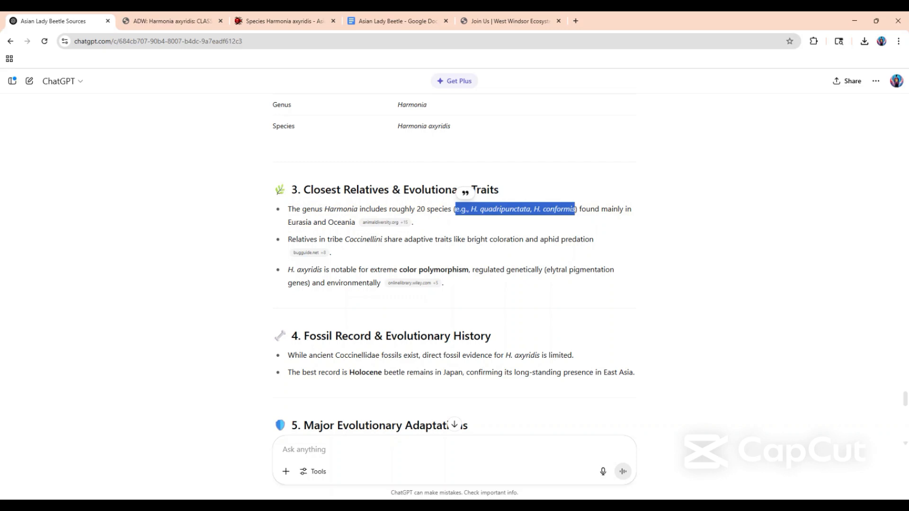
scroll(455, 265, up, 5)
scroll(347, 239, up, 1)
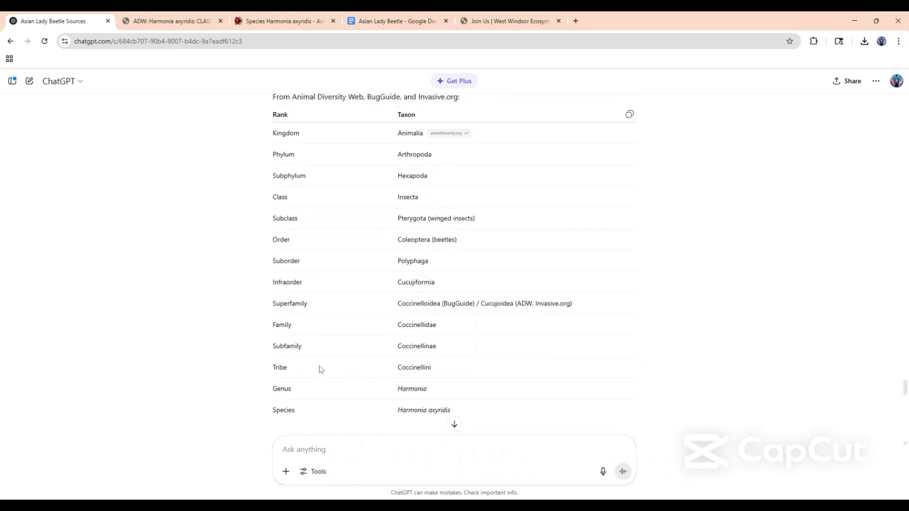
scroll(340, 350, down, 5)
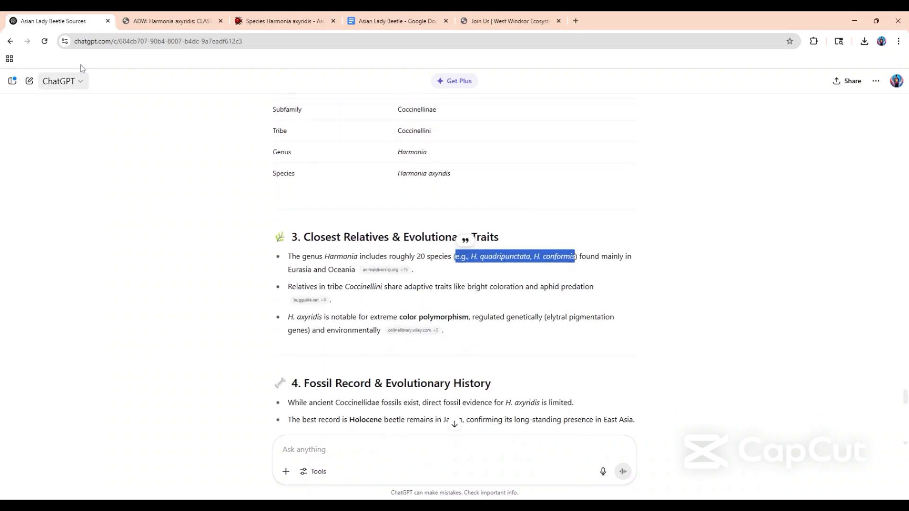
click(376, 17)
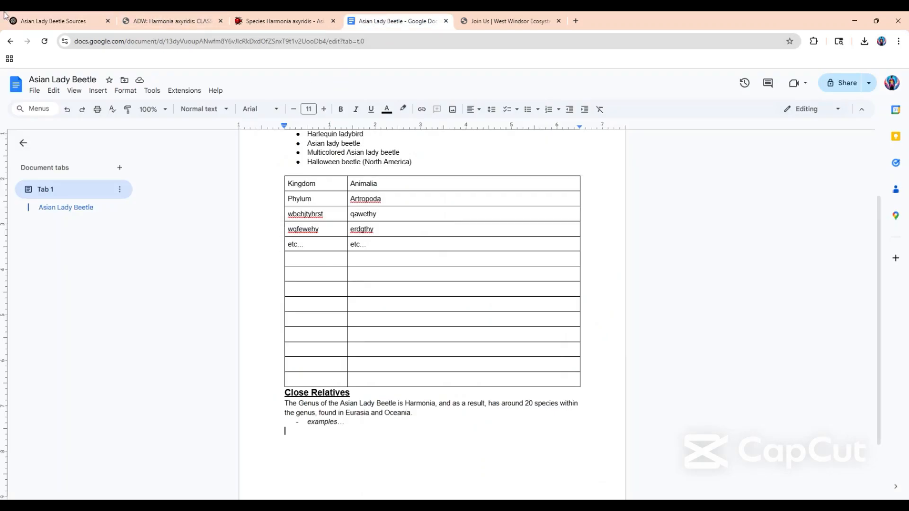
click(94, 21)
scroll(403, 205, up, 1)
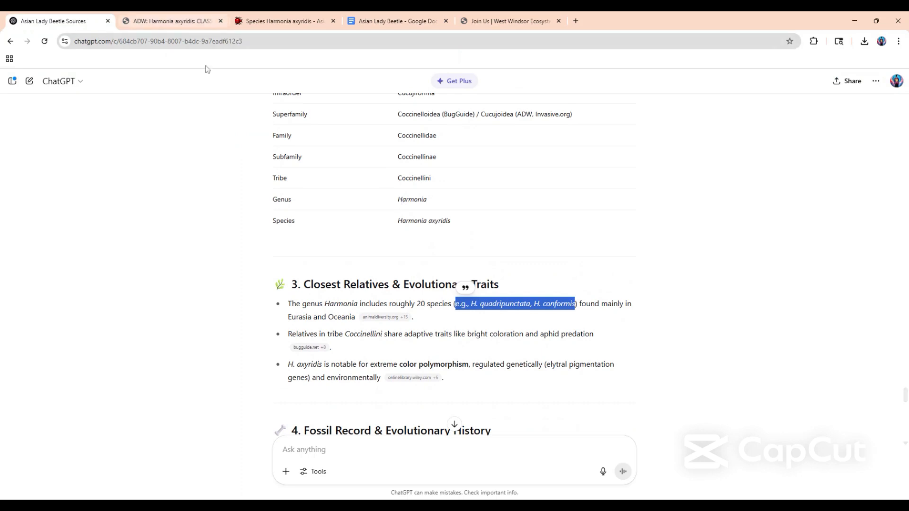
click(168, 21)
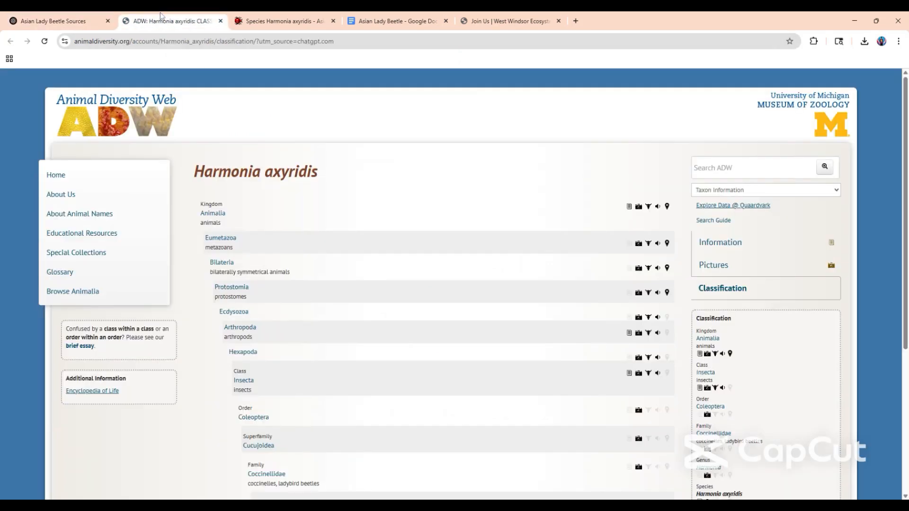
click(393, 21)
Start a new line under the examples item with "Species in the Tribe Cocinelli".
click(286, 430)
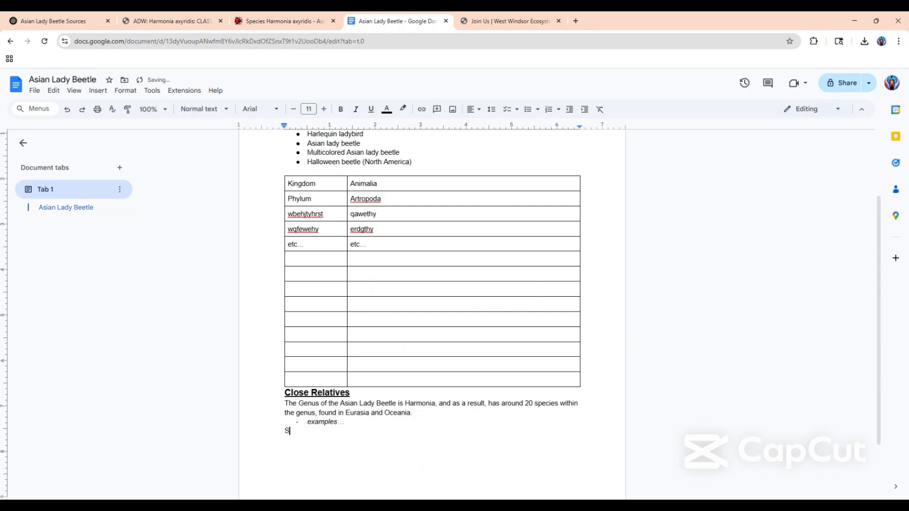
text(Specie)
text(s in the Tr)
text(ibe Cocin)
text(elel)
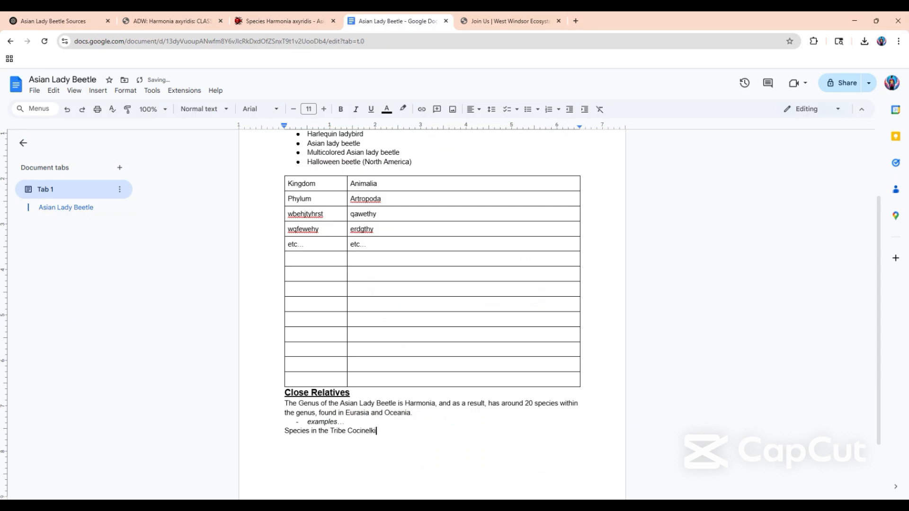
key(BackSpace)
key(BackSpace)
text(l)
Check the tribe's shared traits in the ChatGPT answer and continue the sentence with "have similar adaptive traits like".
click(90, 16)
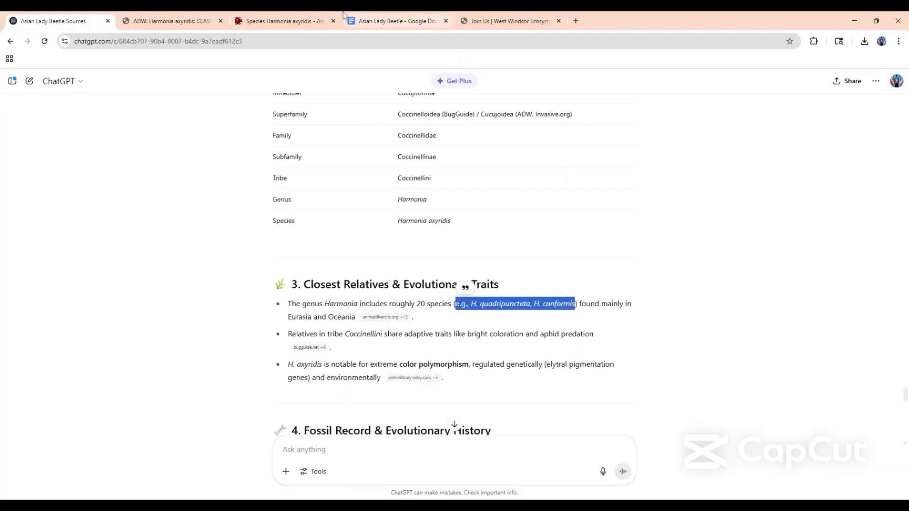
click(363, 19)
text(h)
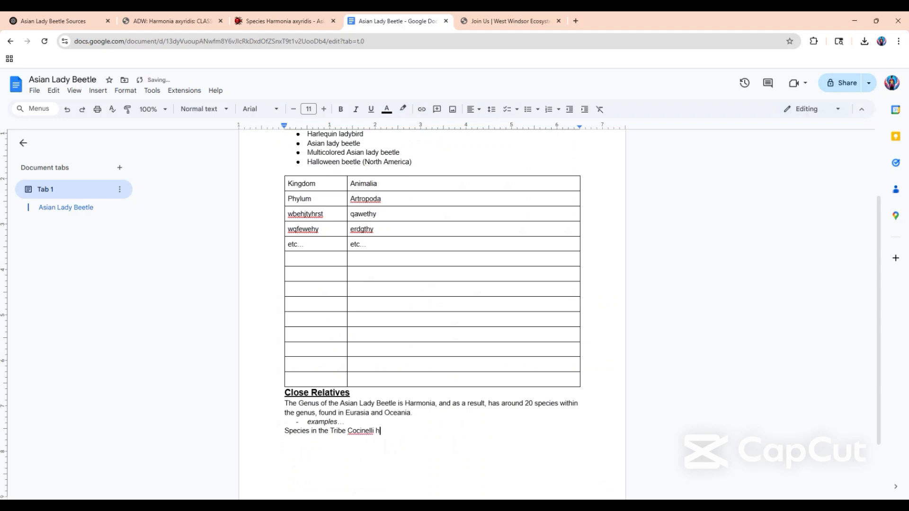
text(ave similar adaptive traits like)
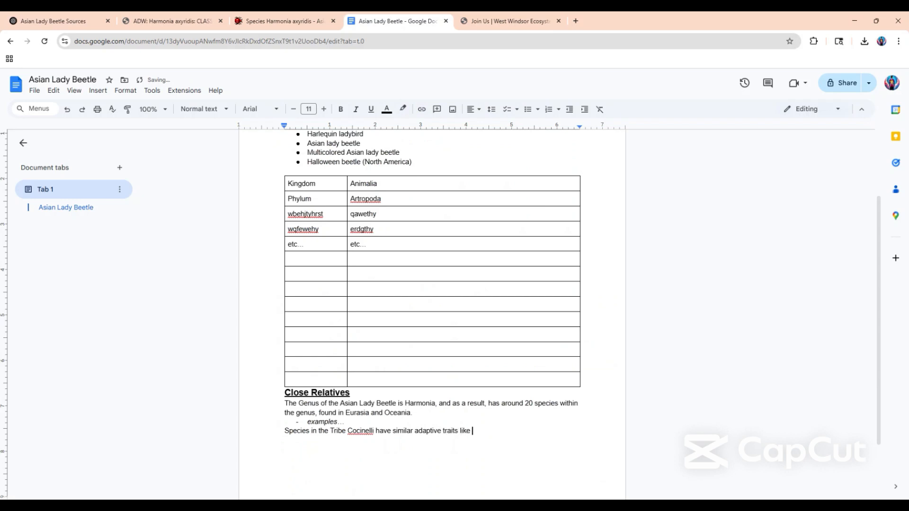
Look up the named traits in the ChatGPT answer and finish the sentence with "bright colors and prey on aphids.".
click(92, 20)
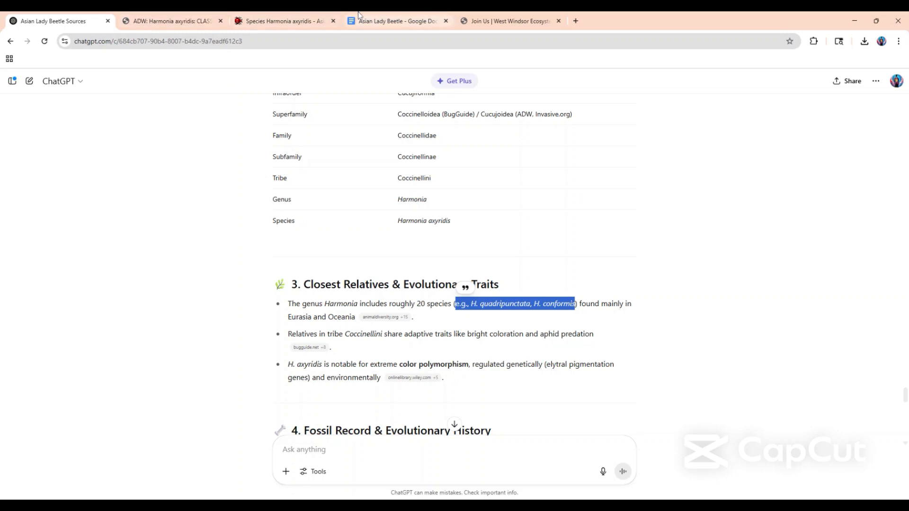
click(396, 21)
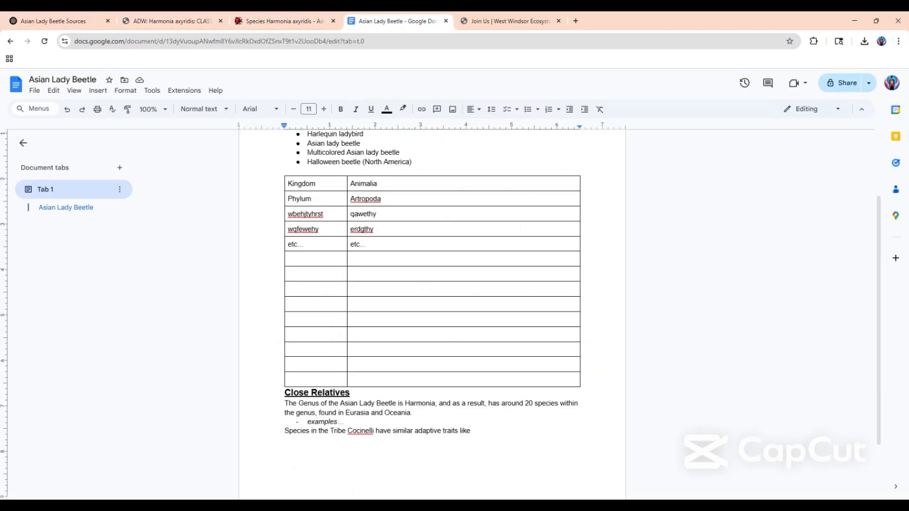
text(bright colors and prey on )
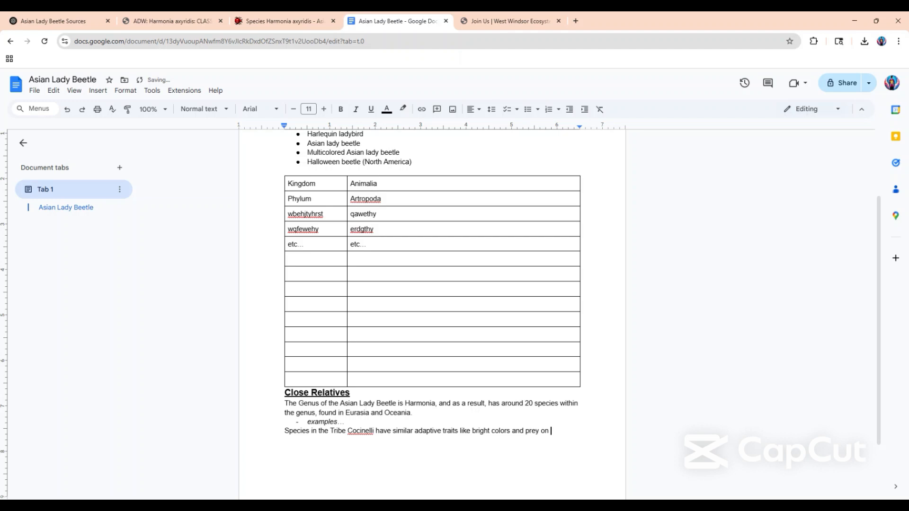
text(aphids.)
Examine the ChatGPT point on H. axyridis color polymorphism and its elytral pigmentation genes.
click(57, 21)
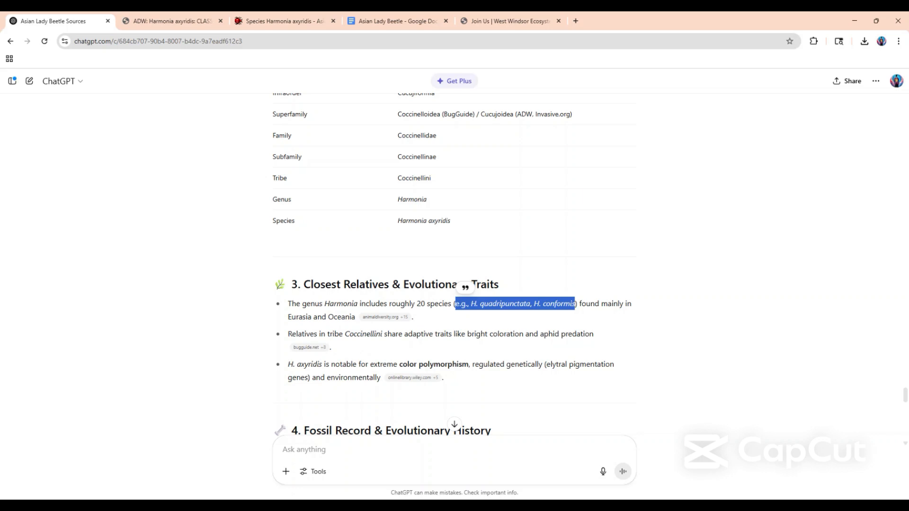
drag(350, 349, 469, 365)
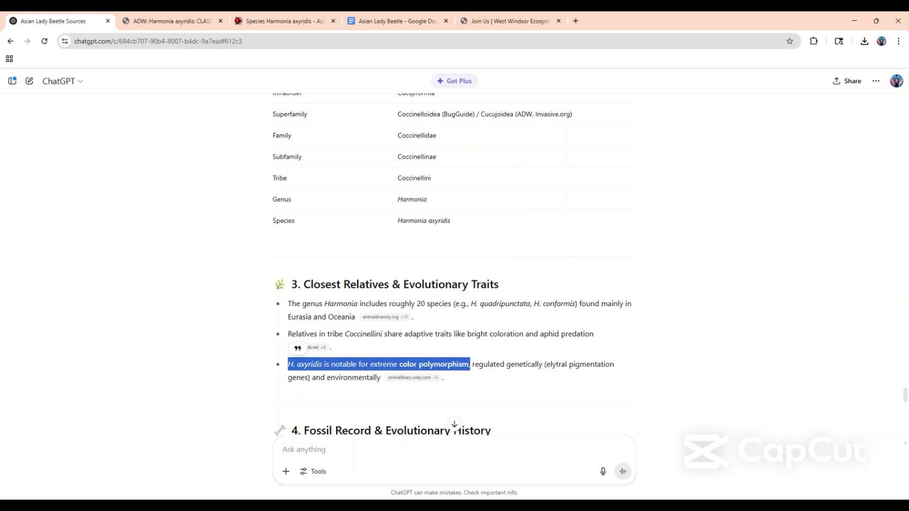
click(502, 360)
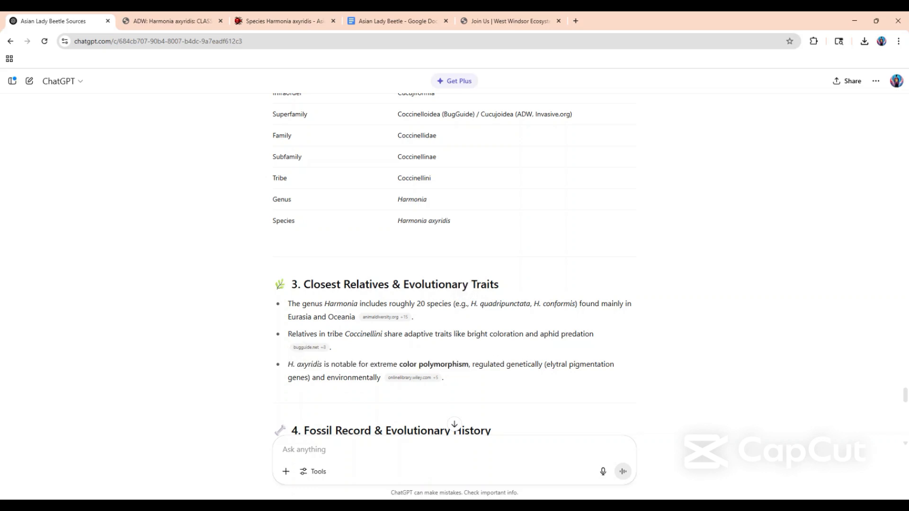
drag(545, 365, 308, 378)
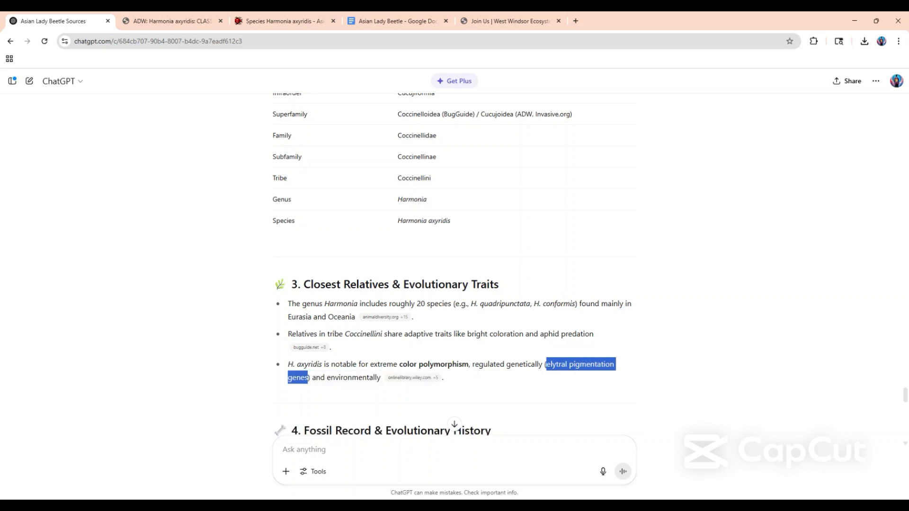
click(363, 357)
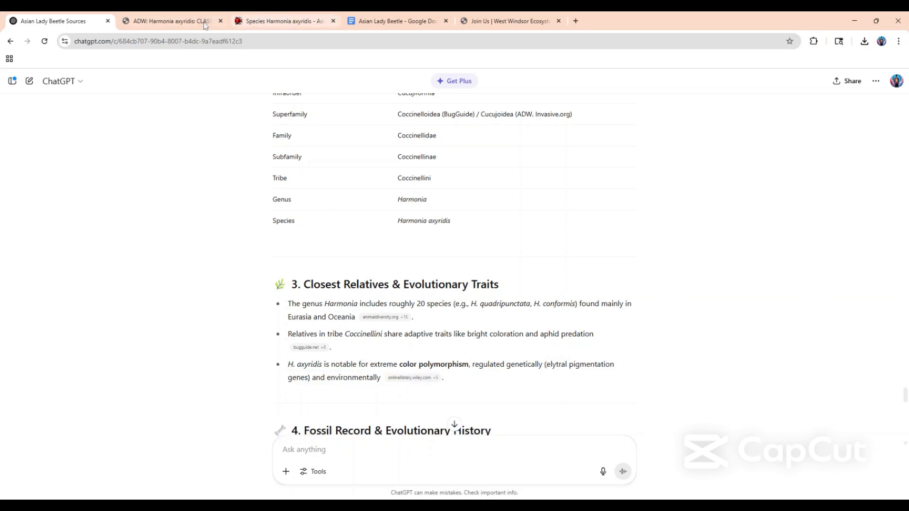
Return to the document and start a new line with "One key trait of the Asian Lady Beetle(".
click(393, 21)
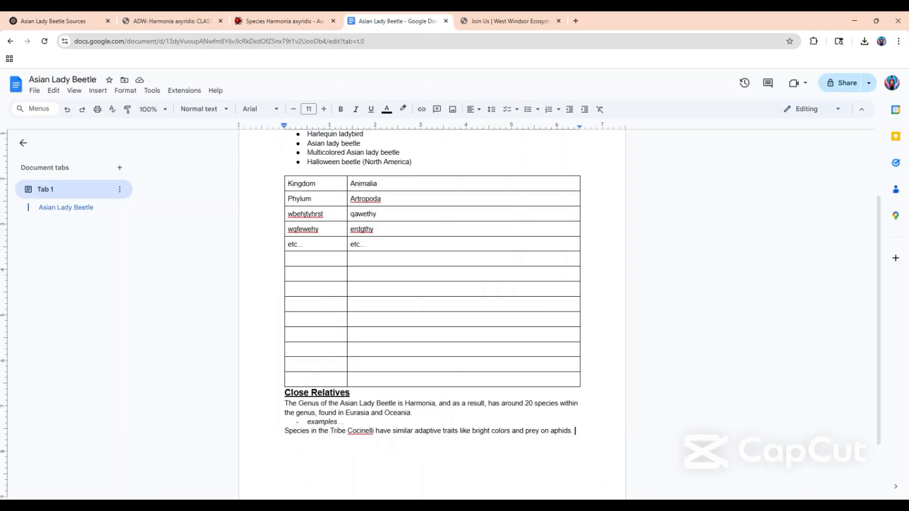
key(Return)
text(One key trait of the A)
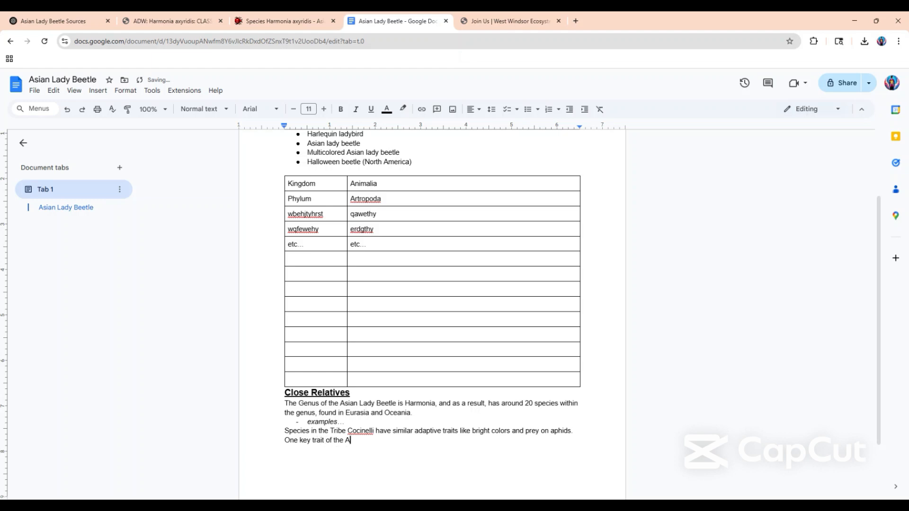
text(sian Lady Beetle()
Copy "H. axyridis" from the ChatGPT answer into the open parenthesis and continue the sentence with ") is its".
click(52, 20)
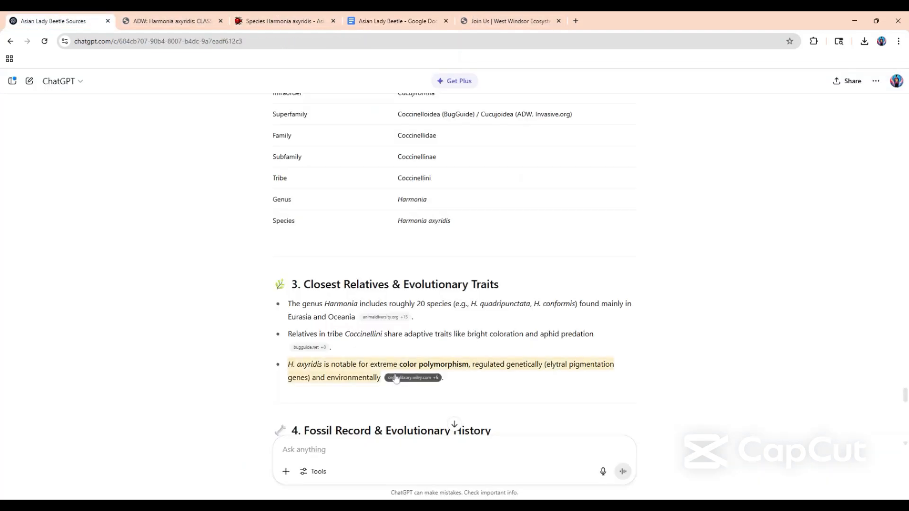
drag(288, 364, 322, 364)
key(ctrl+c)
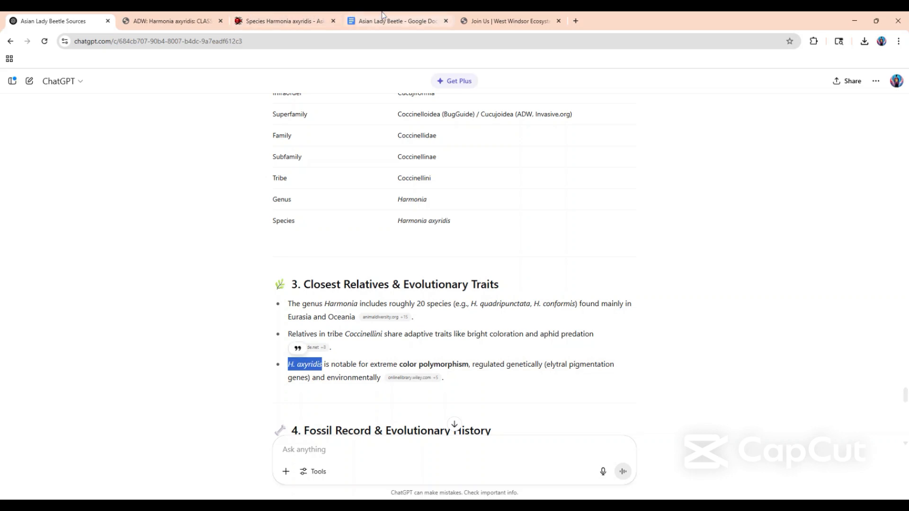
click(398, 21)
key(ctrl+v)
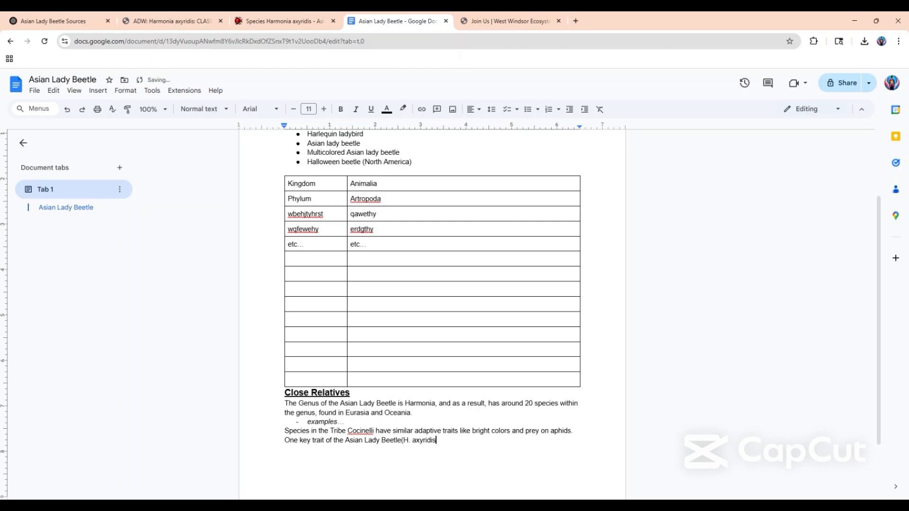
text() is its)
Check the trait in the ChatGPT answer and finish the sentence with "color polymorphism which is regulated genetically.".
click(67, 14)
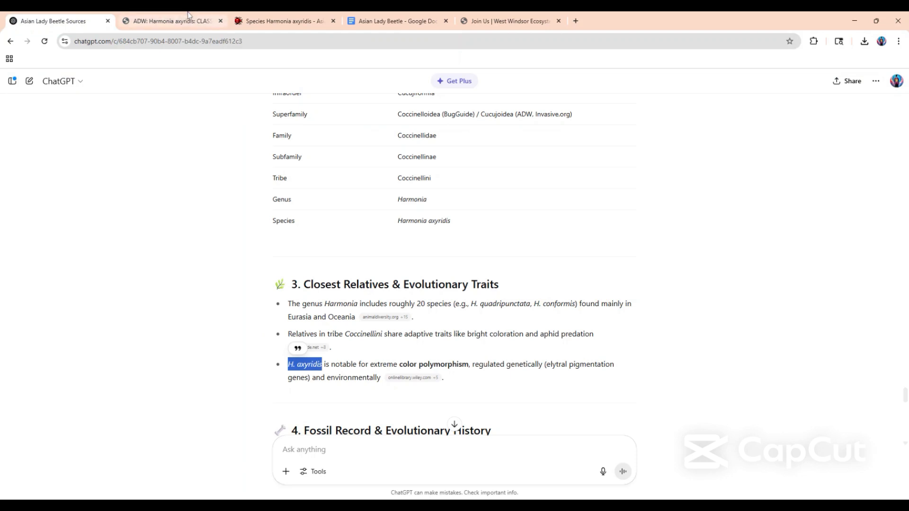
click(369, 21)
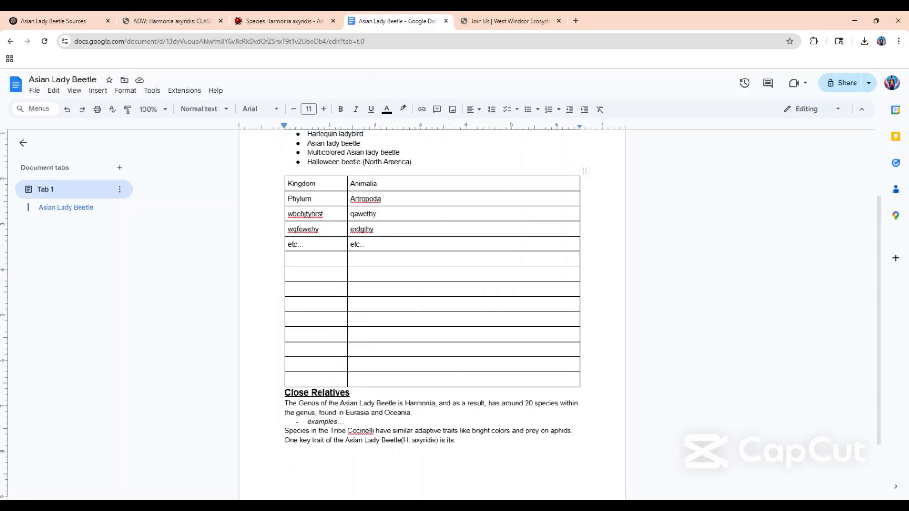
text(color polymorphism which)
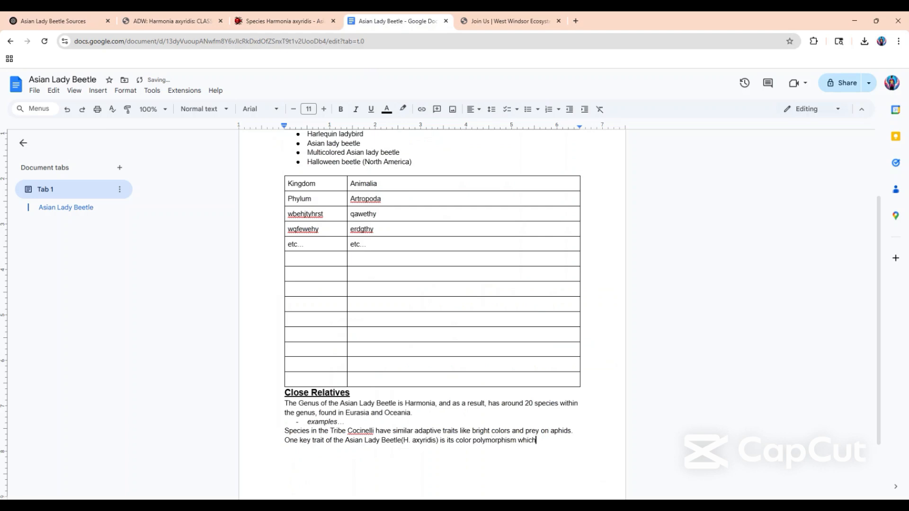
text( is regulated genetically.)
Copy "elytral pigmentation genes" from the ChatGPT answer and extend the document's last sentence with "and environmentally. It has".
click(3, 15)
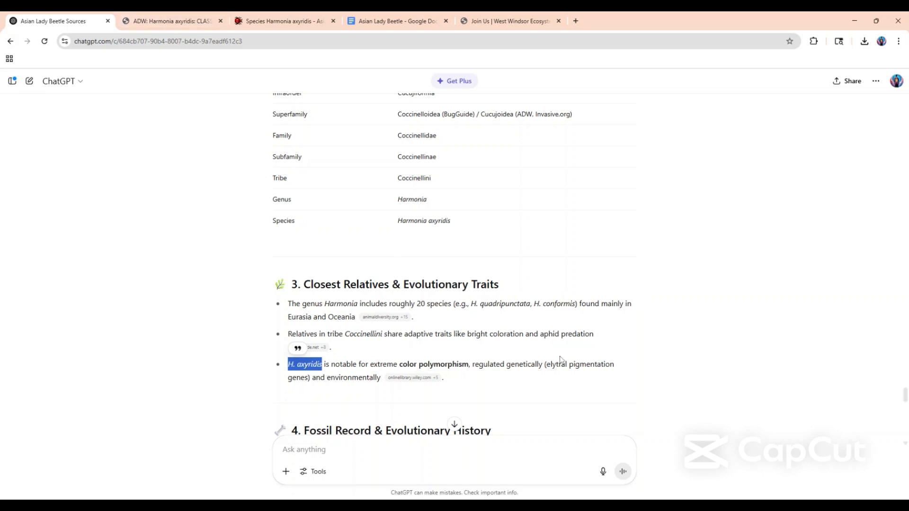
drag(545, 364, 309, 374)
key(ctrl+c)
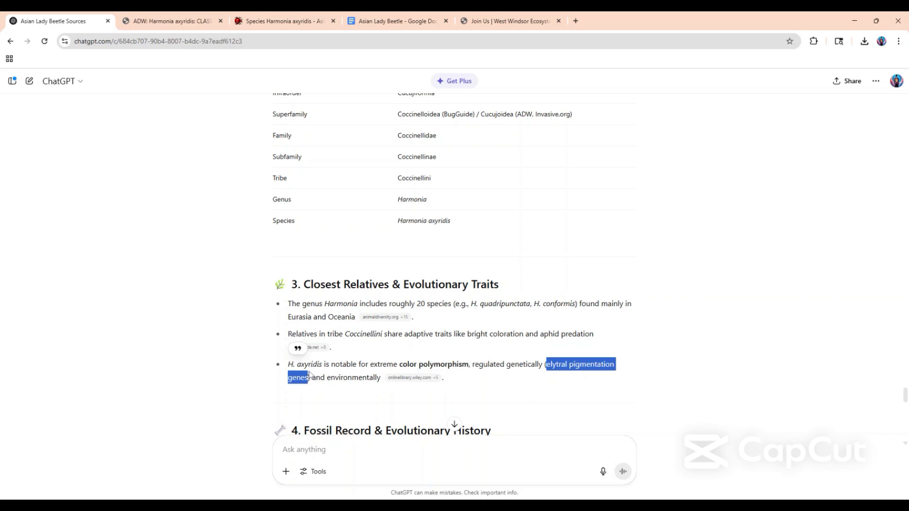
click(129, 19)
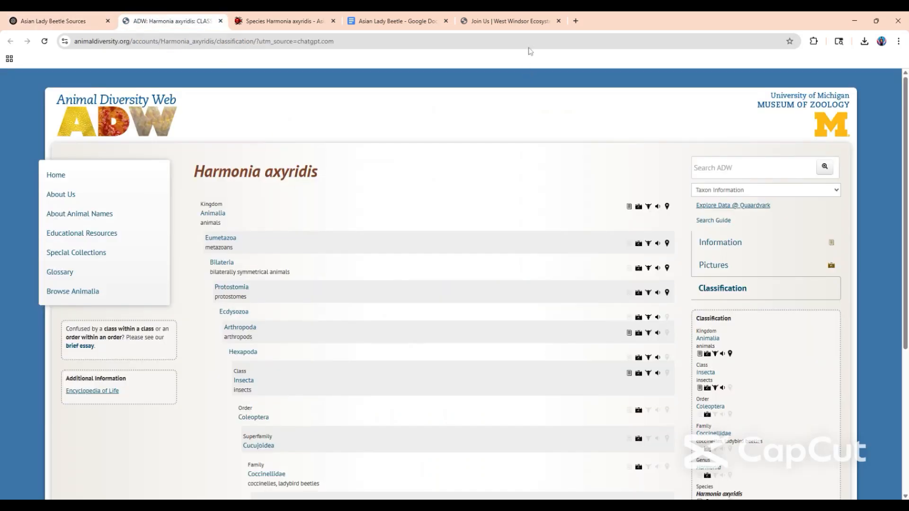
click(403, 19)
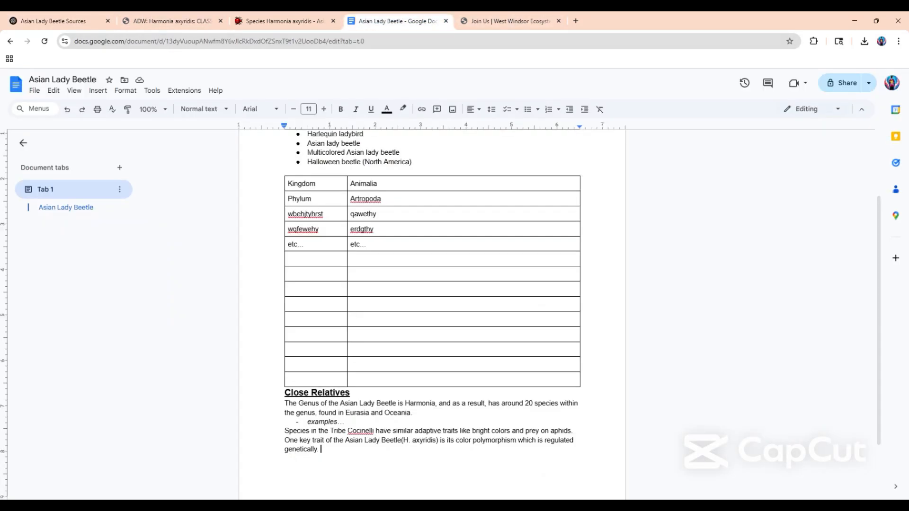
key(BackSpace)
text(and enviornmentally. It has)
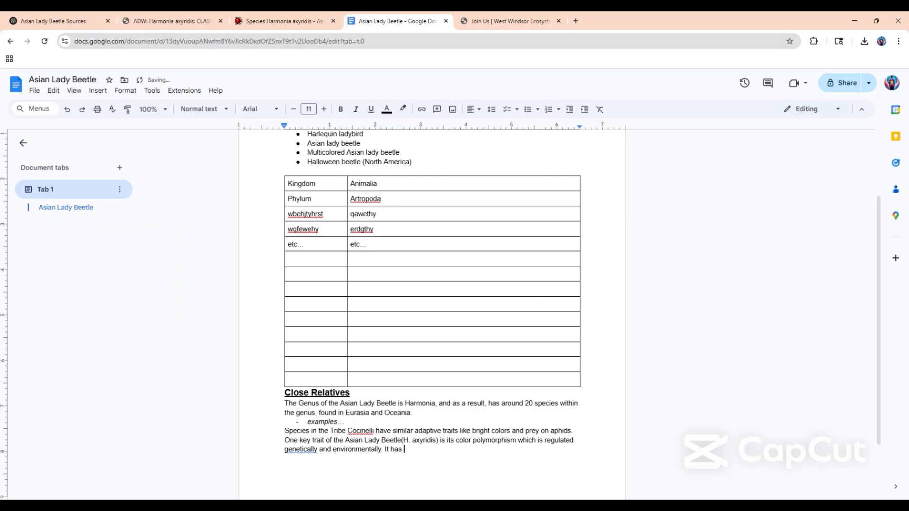
Paste "elytral pigmentation genes" after "It has" in the document and begin the following sentence with "These are".
click(55, 14)
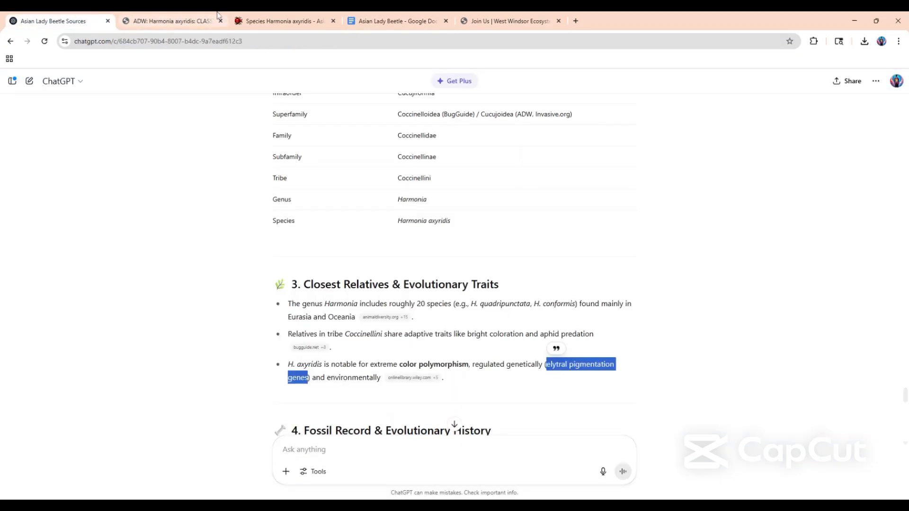
click(393, 21)
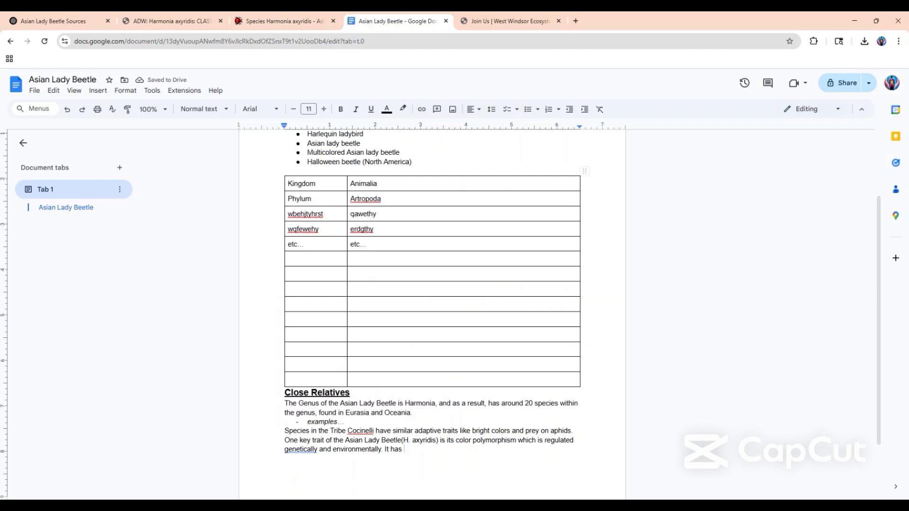
key(ctrl+v)
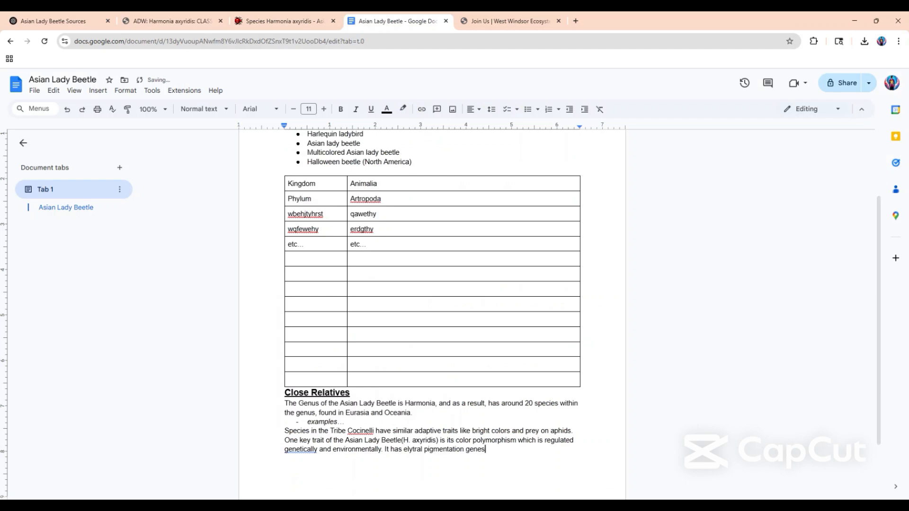
text(. Theseare)
Check the ChatGPT answer and search Google for "elytral pigmentation genes" in a new browser tab.
click(34, 14)
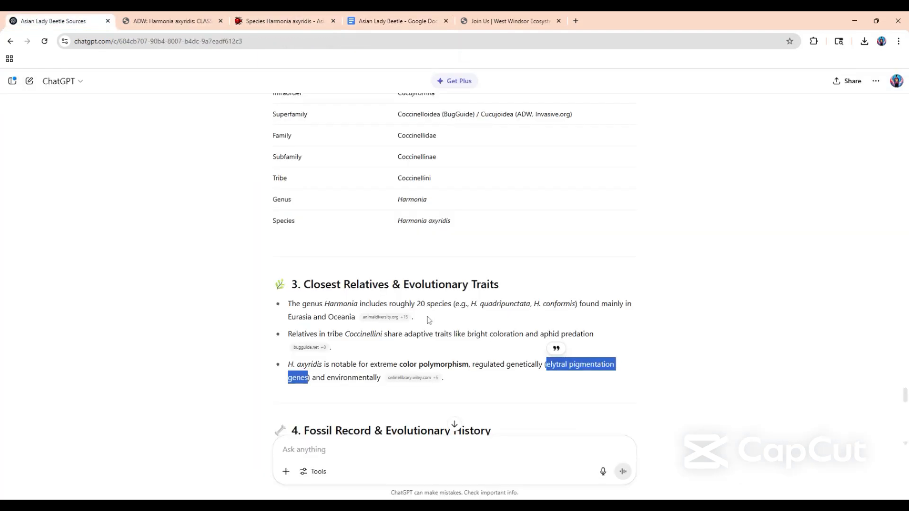
scroll(326, 236, down, 3)
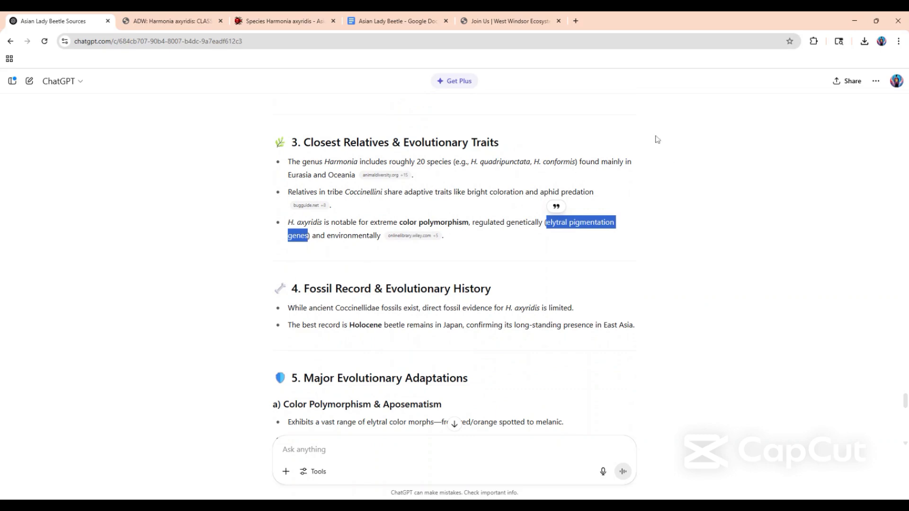
click(576, 22)
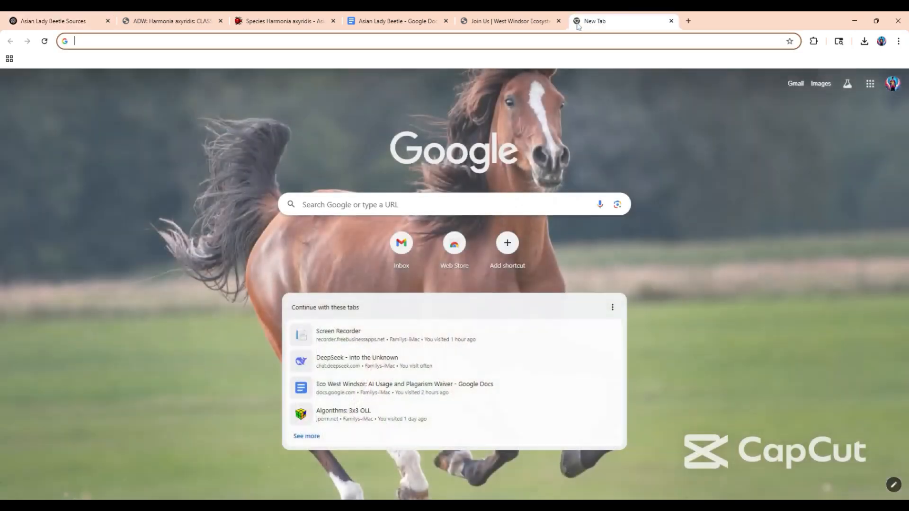
key(ctrl+v)
key(Return)
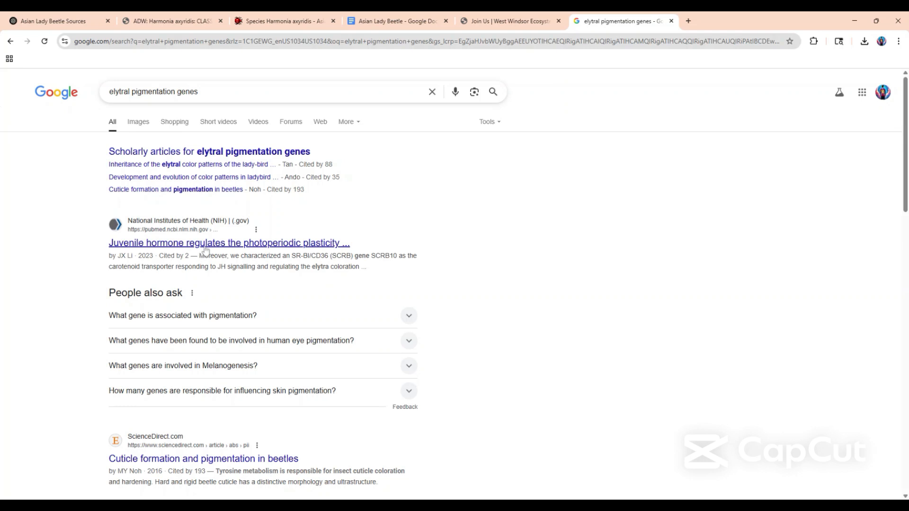
Look through the search results and the related question "What gene is associated with pigmentation?" for a usable source.
scroll(239, 326, down, 1)
scroll(234, 327, down, 6)
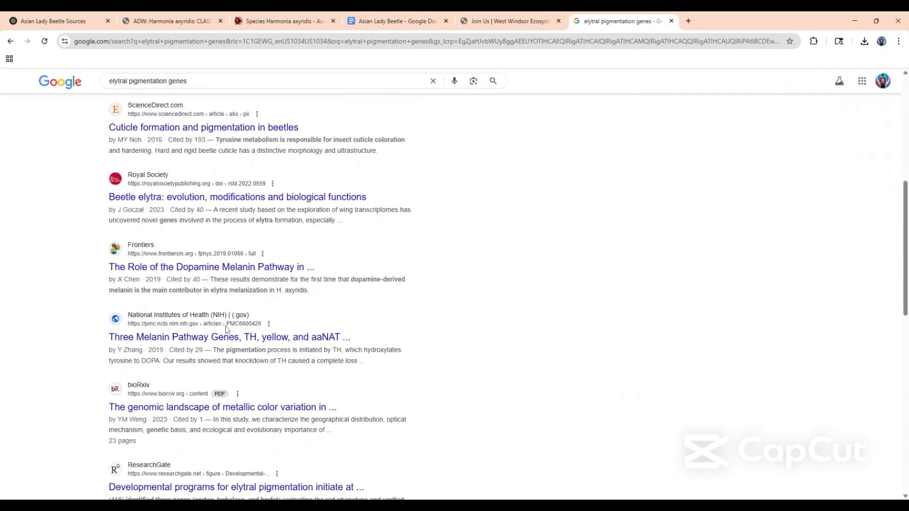
scroll(227, 329, up, 7)
scroll(228, 307, down, 1)
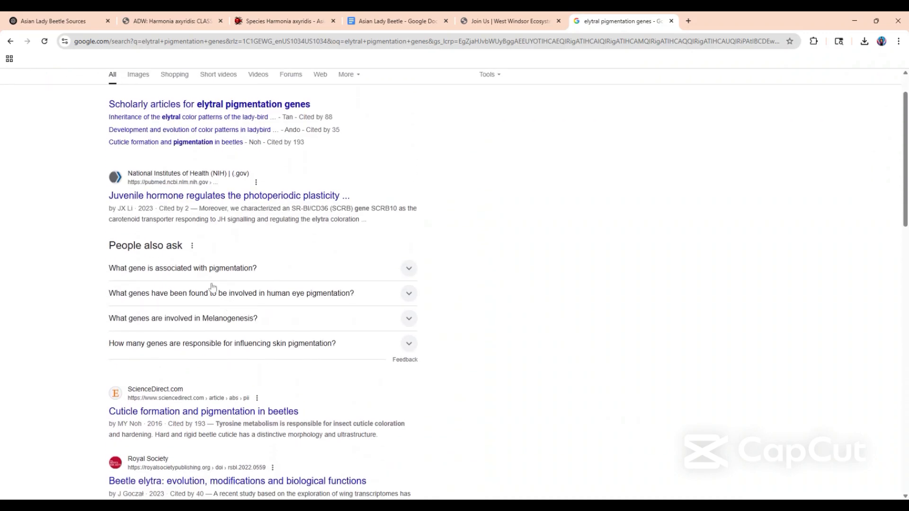
click(226, 275)
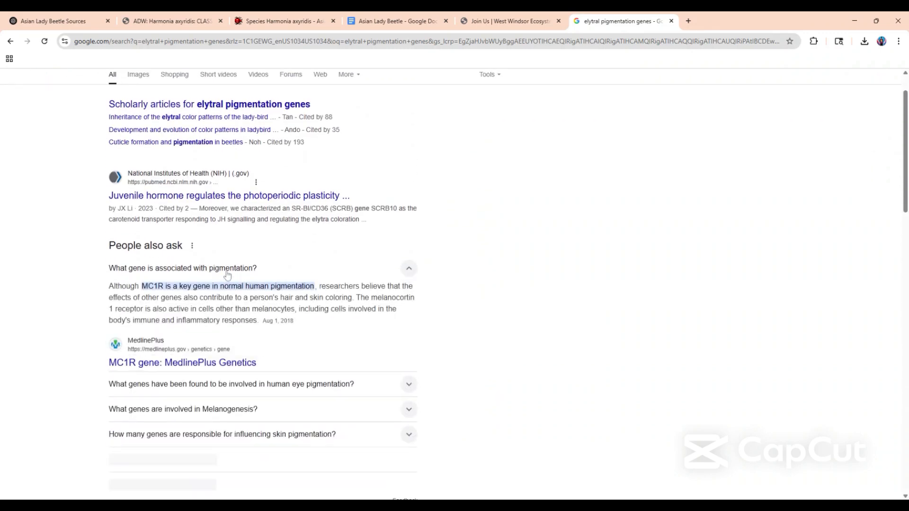
click(225, 275)
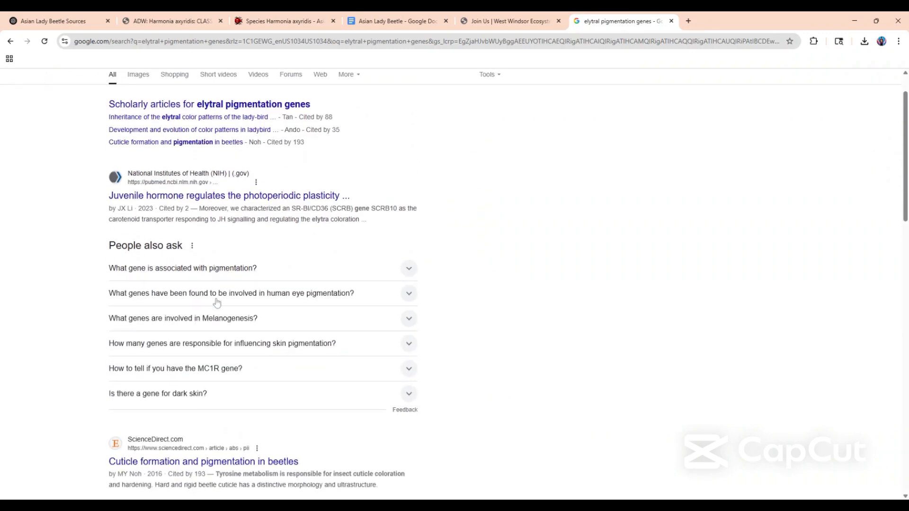
Open the PubMed article on juvenile hormone and elytra coloration in Harmonia axyridis and examine its abstract.
click(221, 199)
scroll(489, 333, down, 4)
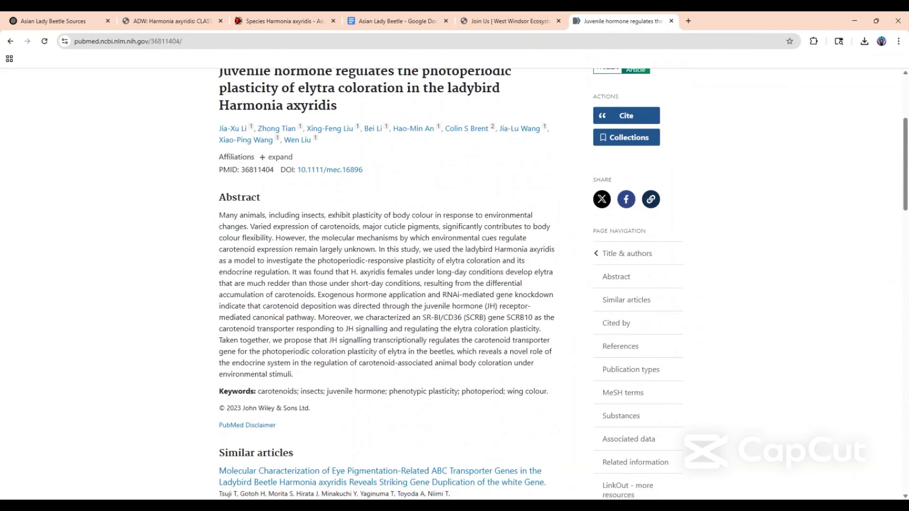
scroll(450, 284, down, 2)
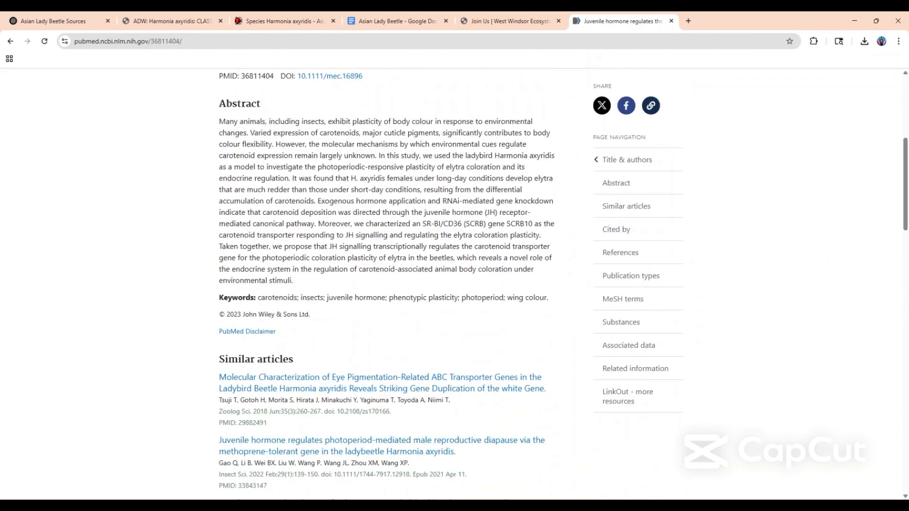
scroll(450, 283, up, 2)
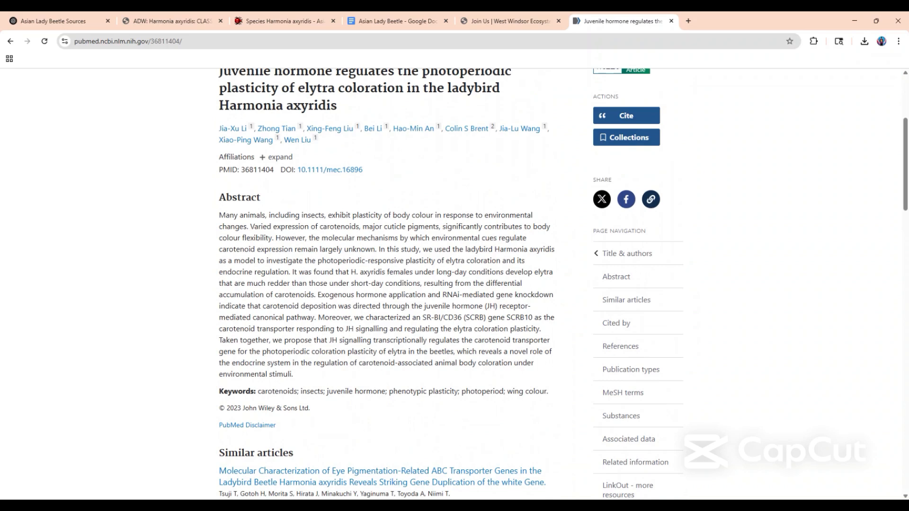
double_click(456, 261)
double_click(483, 261)
Return to the ChatGPT conversation and ask "what are elytral pigmentation genes".
click(59, 22)
scroll(308, 259, up, 10)
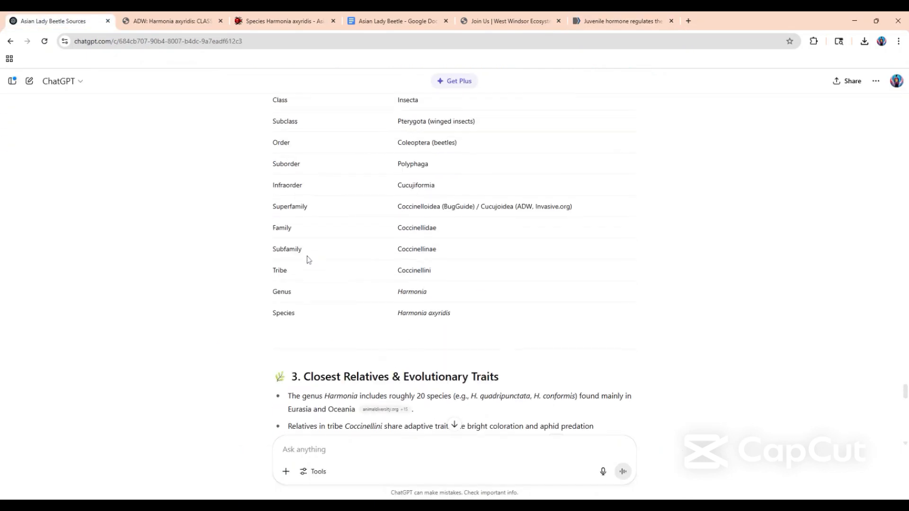
scroll(308, 261, down, 20)
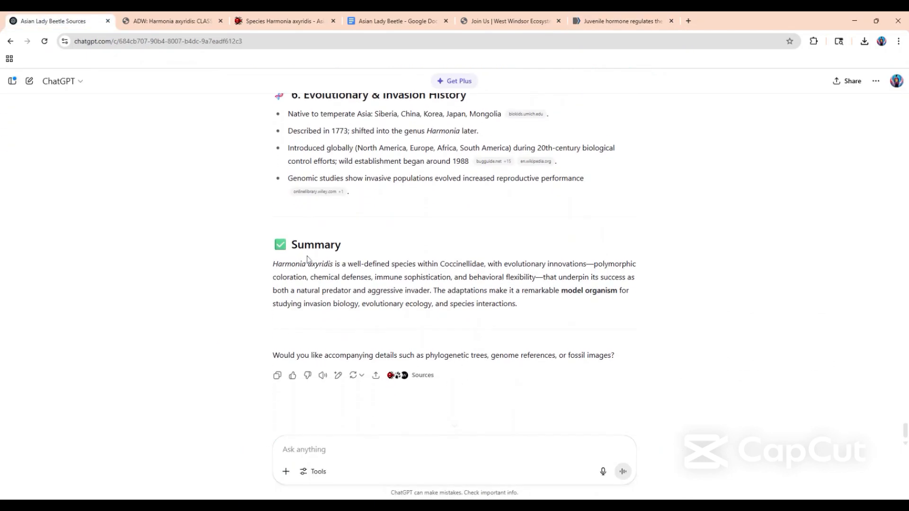
click(304, 450)
text(wha)
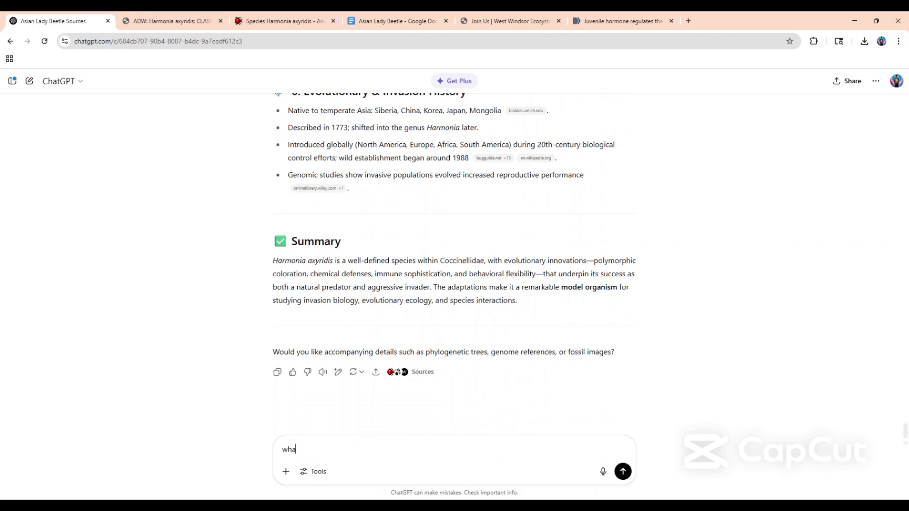
text(t are elytral pigmentation genes)
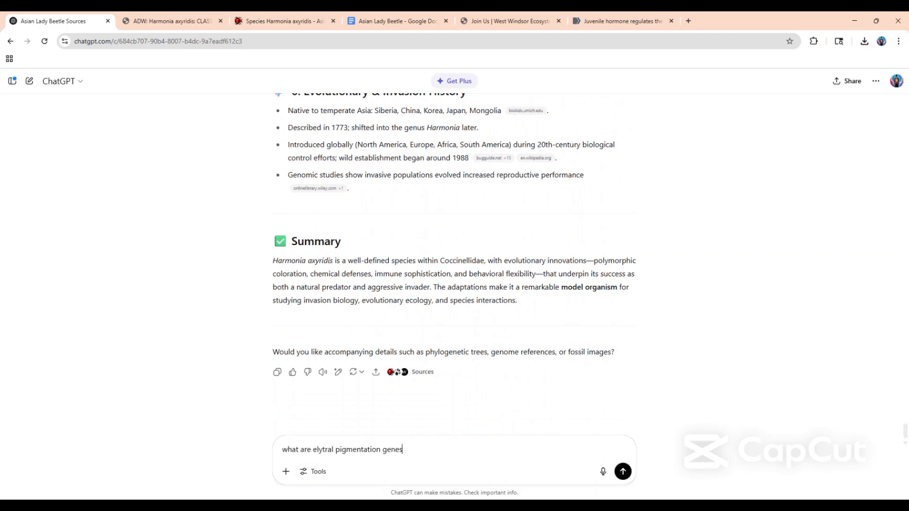
key(Return)
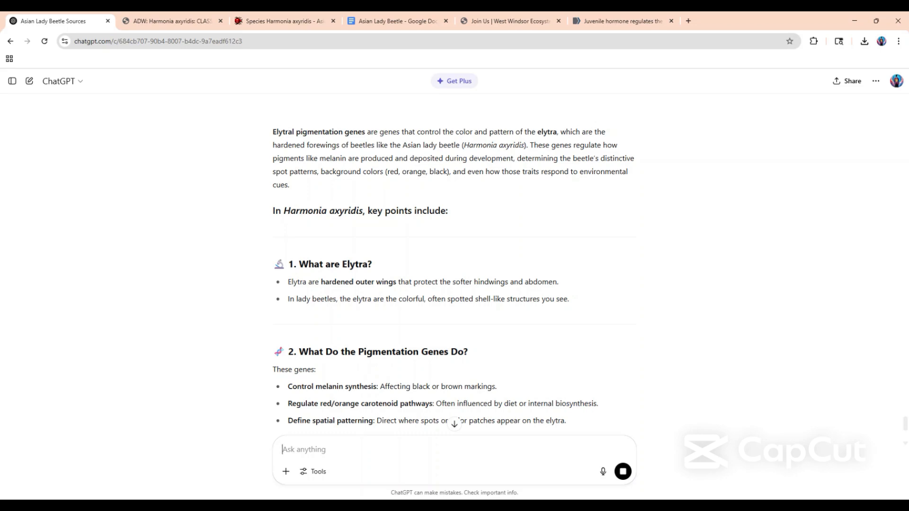
Read through the ChatGPT answer on what elytra are, what the pigmentation genes do and the key genes.
scroll(334, 186, up, 2)
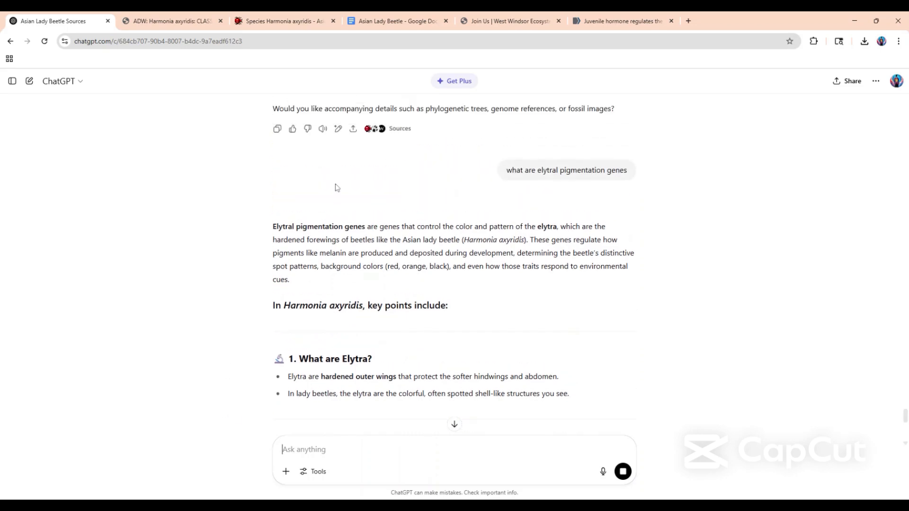
scroll(336, 192, down, 6)
scroll(336, 197, down, 5)
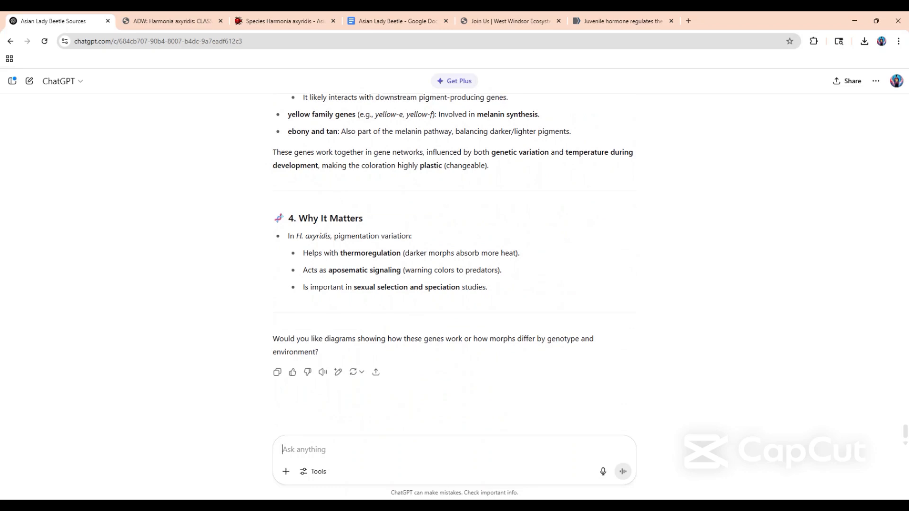
scroll(337, 197, up, 4)
scroll(454, 265, up, 4)
scroll(454, 265, down, 4)
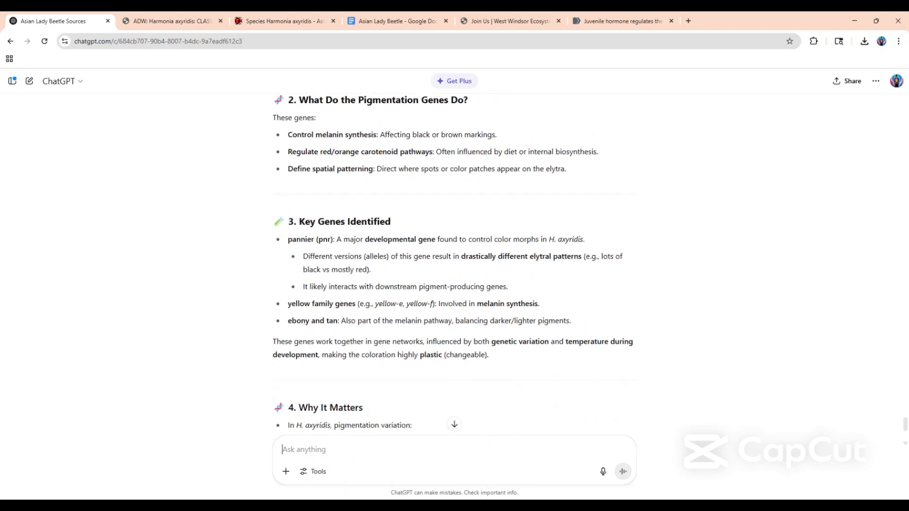
Draft the follow-up question "what sources did you use" in the ChatGPT prompt without sending it.
text(what )
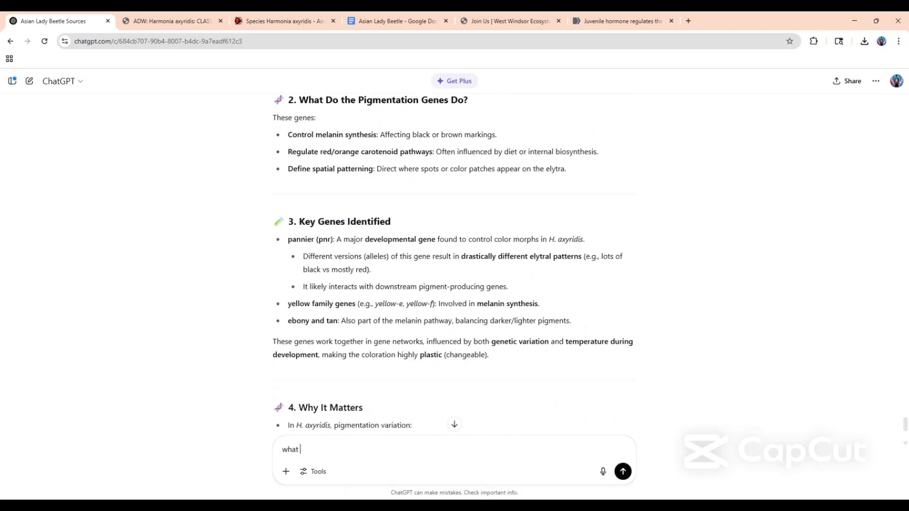
text(sources did you use)
key(ctrl+a)
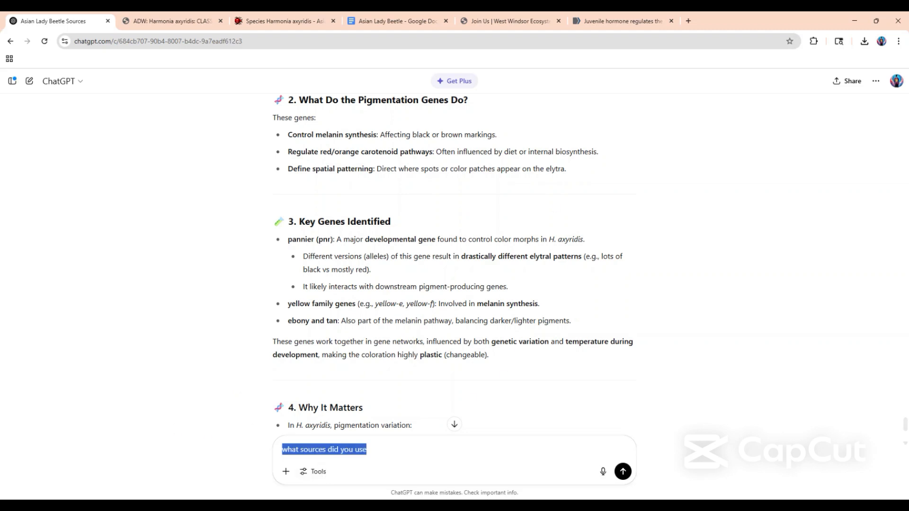
Complete "These are" in the document with the placeholder text "…ertyuytrew" and start a new line.
click(393, 23)
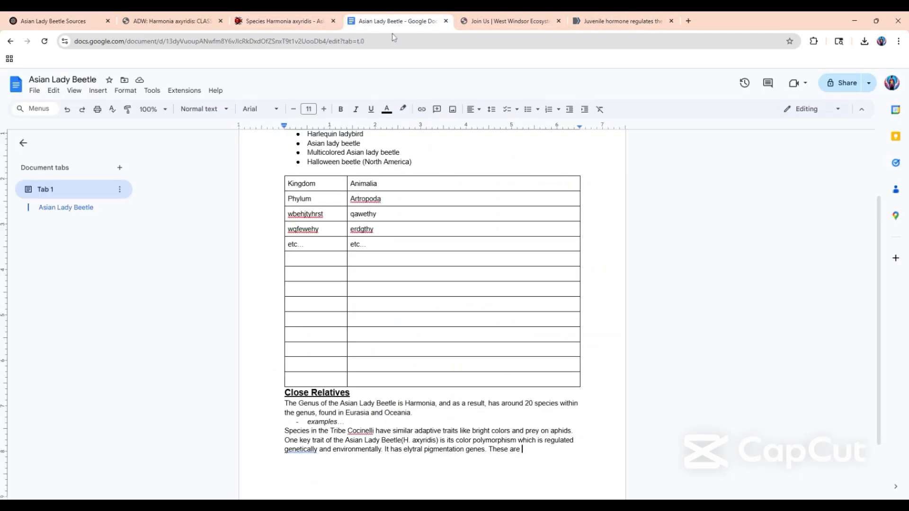
text(...ertyuytrew)
key(Return)
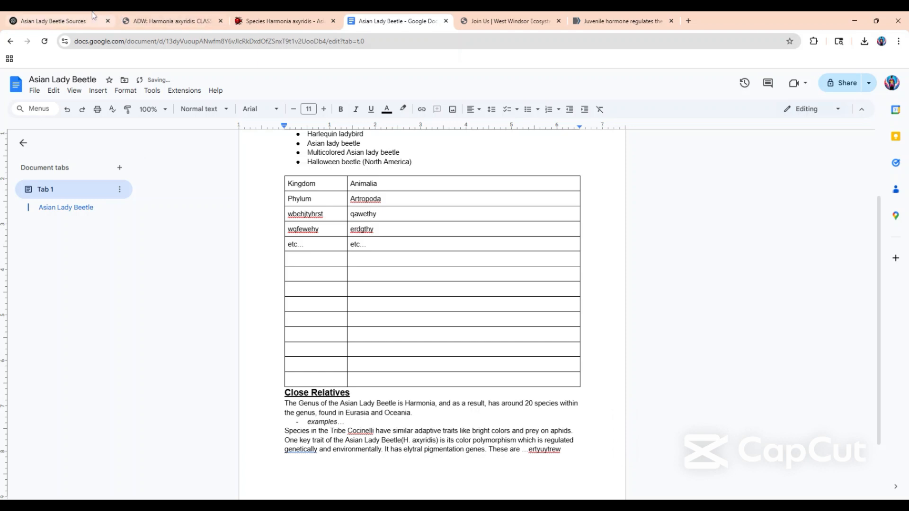
Go back to ChatGPT and review its elytral pigmentation answer, from the definition to why the variation matters.
click(93, 18)
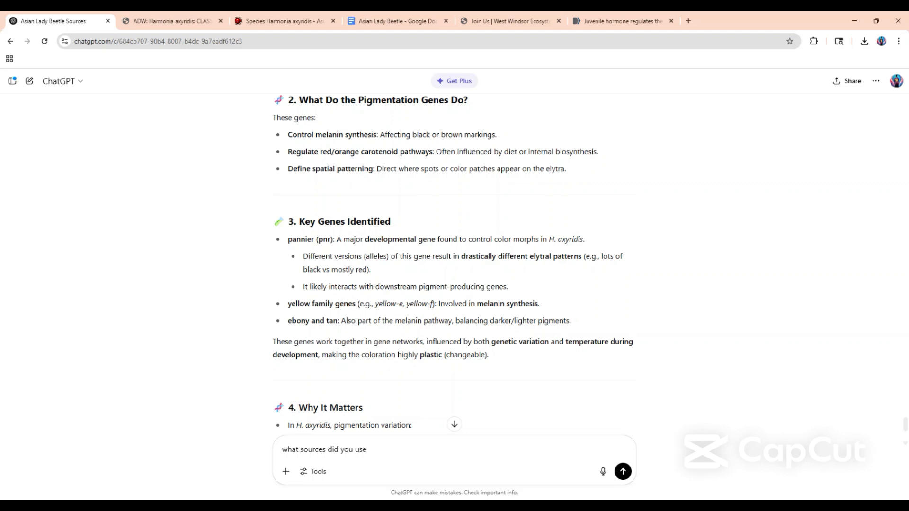
scroll(454, 261, down, 4)
scroll(453, 261, up, 7)
scroll(318, 242, up, 4)
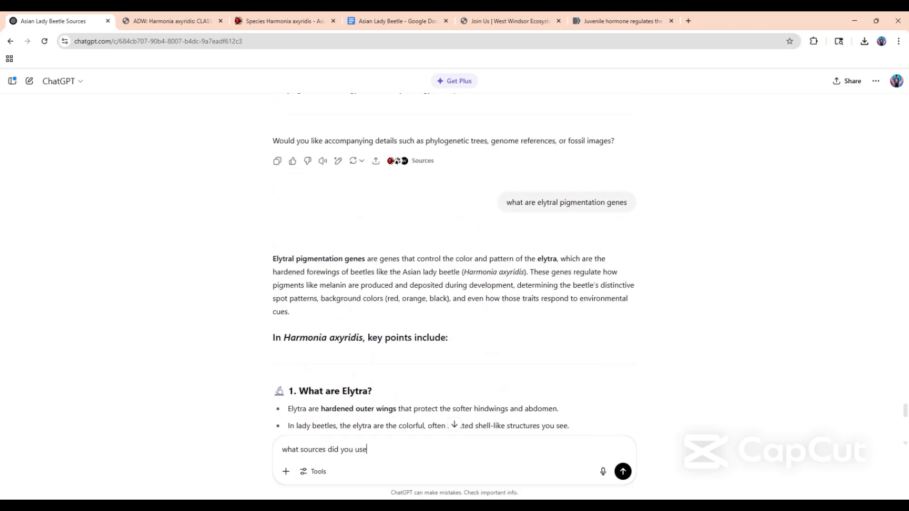
scroll(318, 243, down, 10)
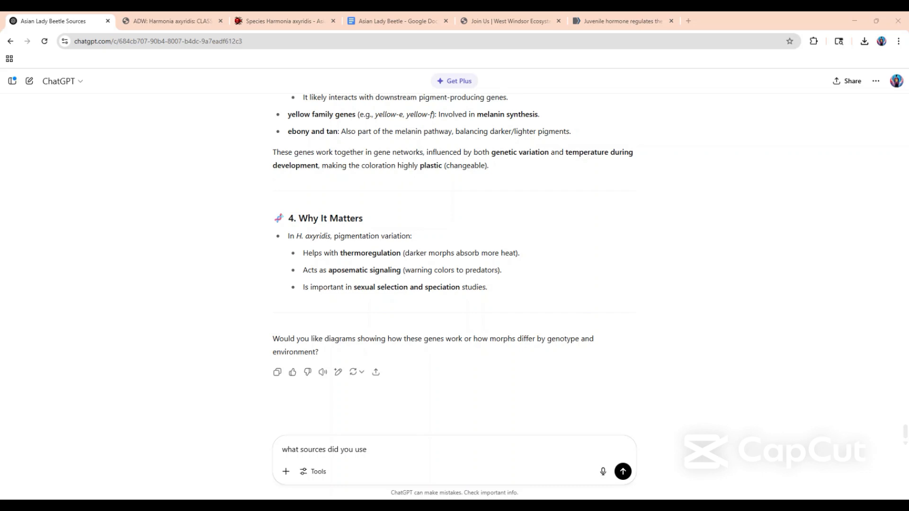
scroll(454, 256, up, 5)
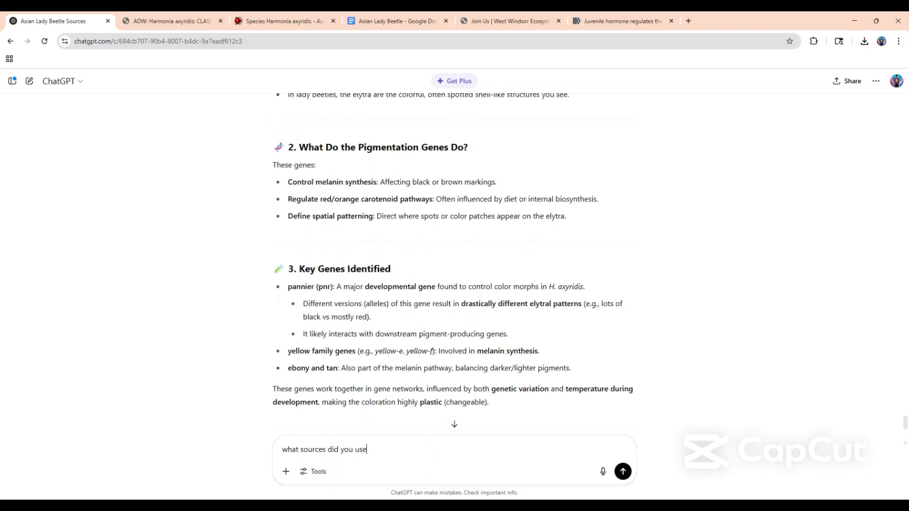
Create a new blank Google Sheets spreadsheet in a separate browser tab.
scroll(354, 185, down, 5)
scroll(565, 194, up, 4)
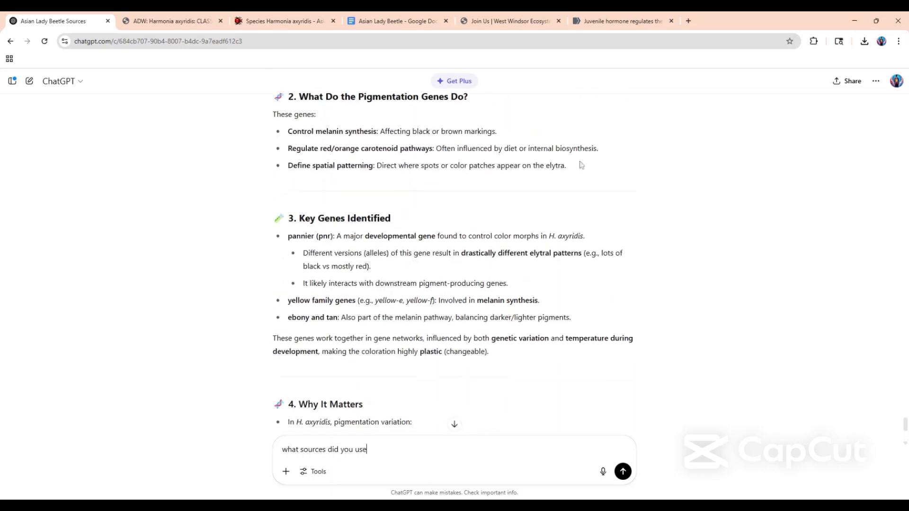
click(691, 20)
text(shee)
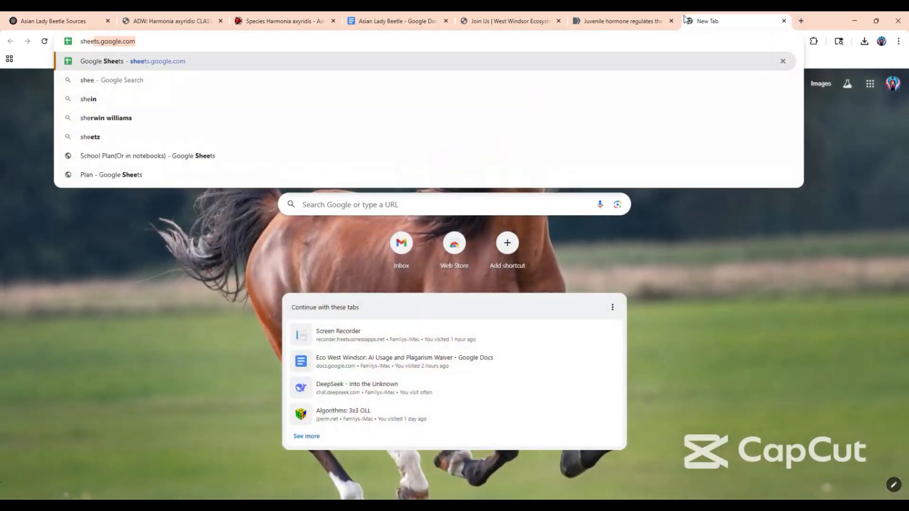
text(ts.)
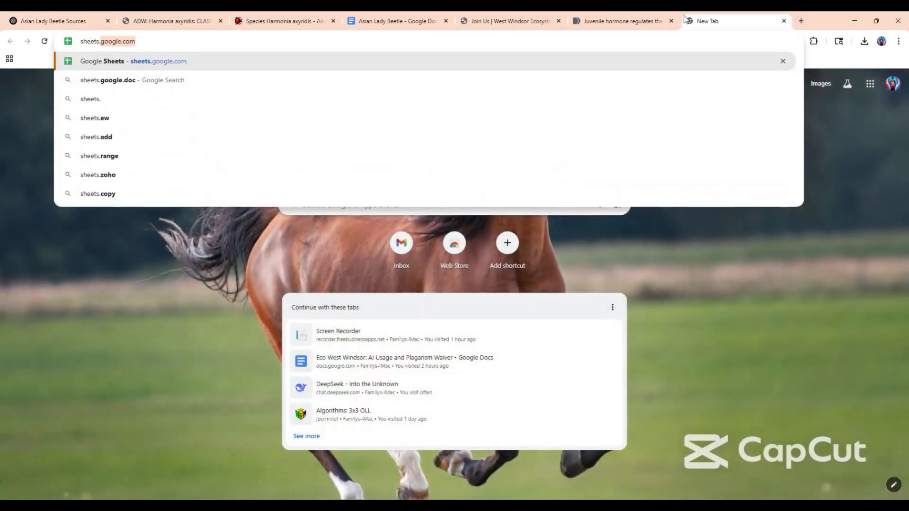
text(new)
key(Return)
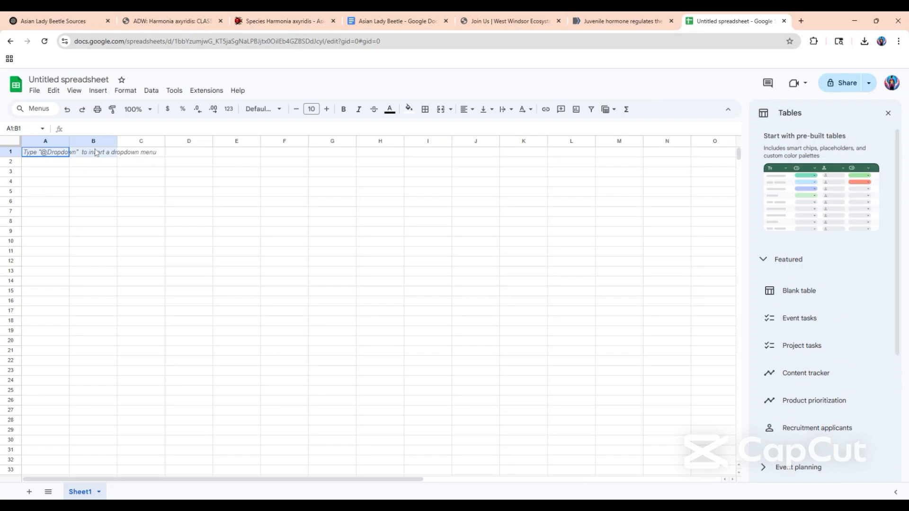
Enter the column headers Year in A1 and Population in B1.
double_click(55, 154)
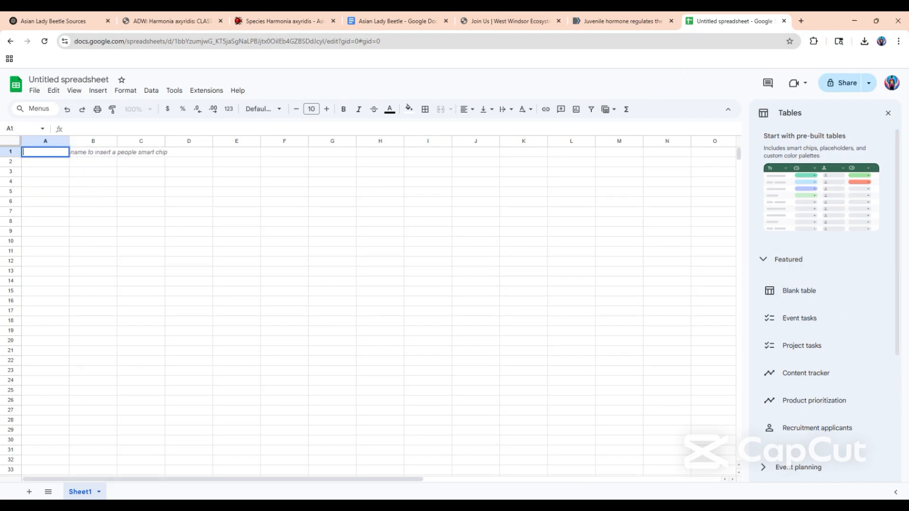
text(Year)
click(101, 155)
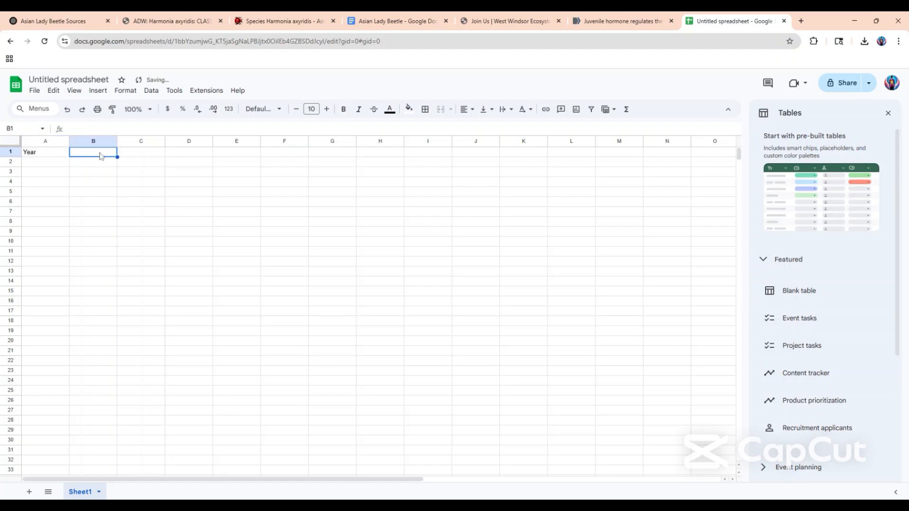
text(Popu)
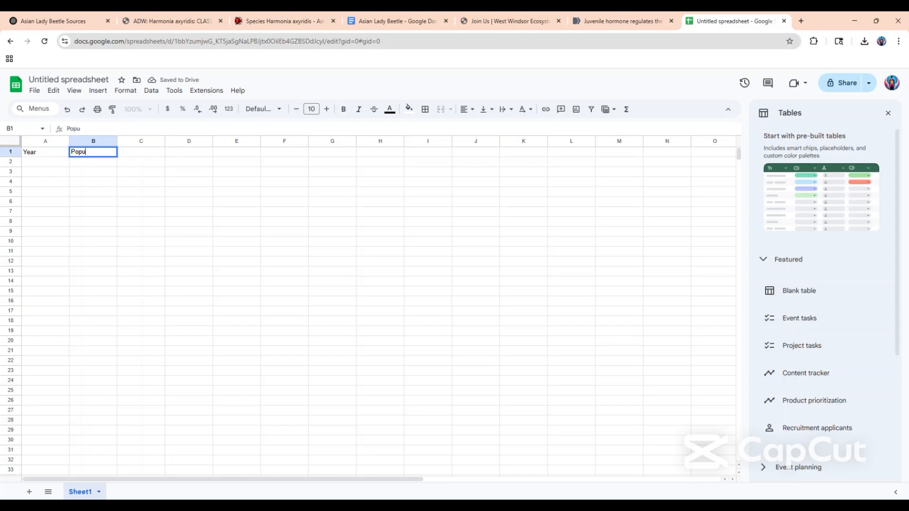
text(lation)
key(Return)
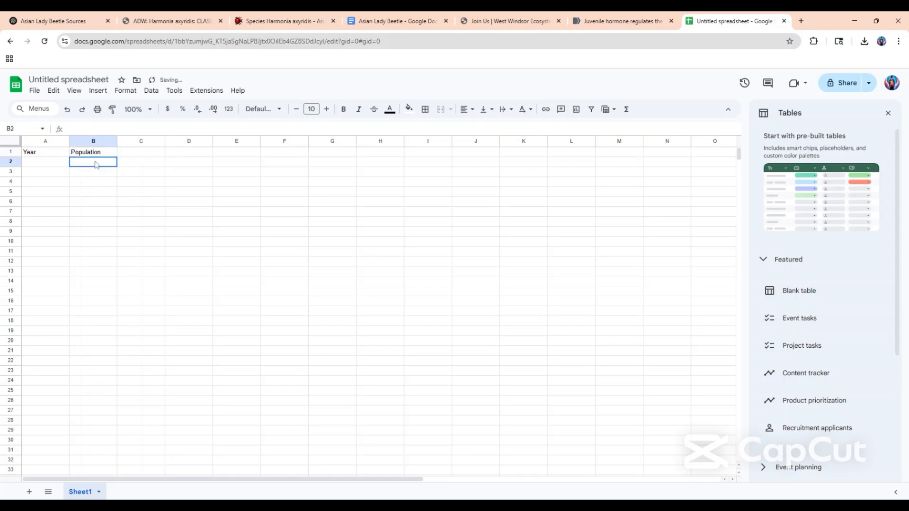
Fill the Year column in A2 to A7 with the years 2020 through 2025.
double_click(44, 162)
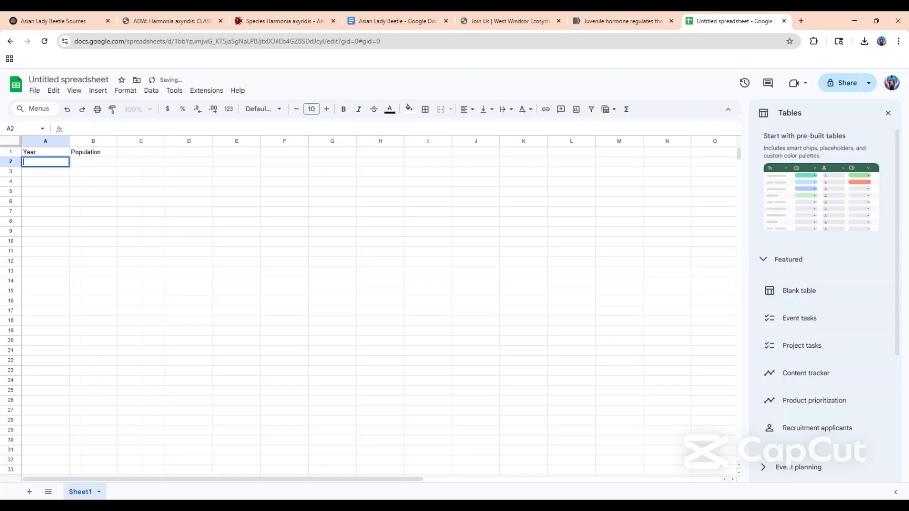
text(2020)
double_click(52, 173)
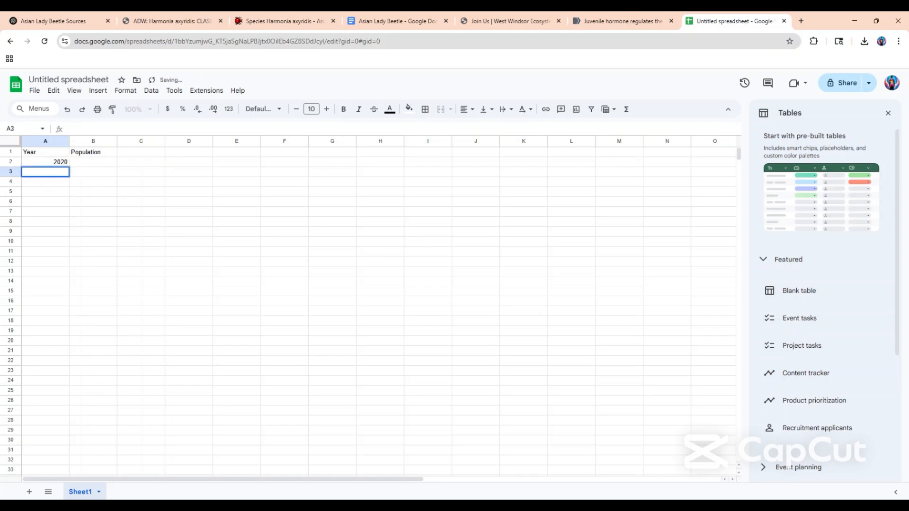
text(2021)
double_click(52, 187)
text(2022)
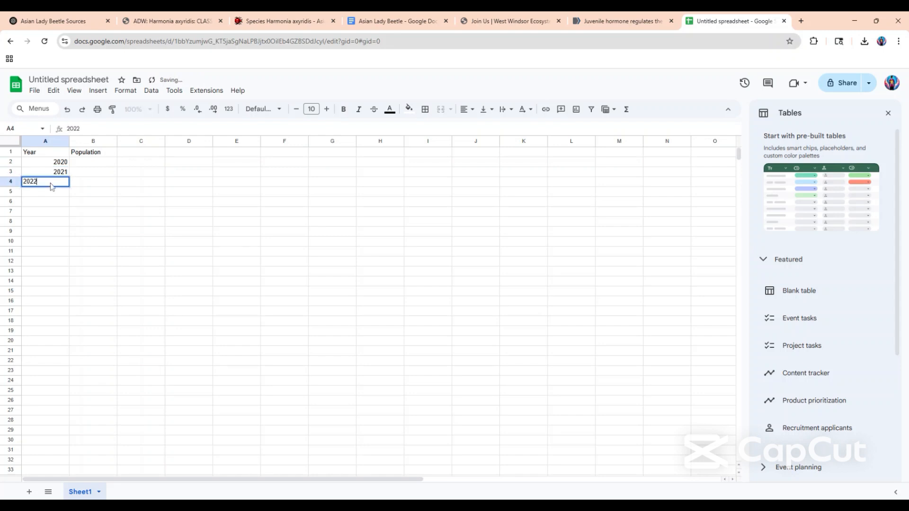
double_click(49, 195)
text(2023)
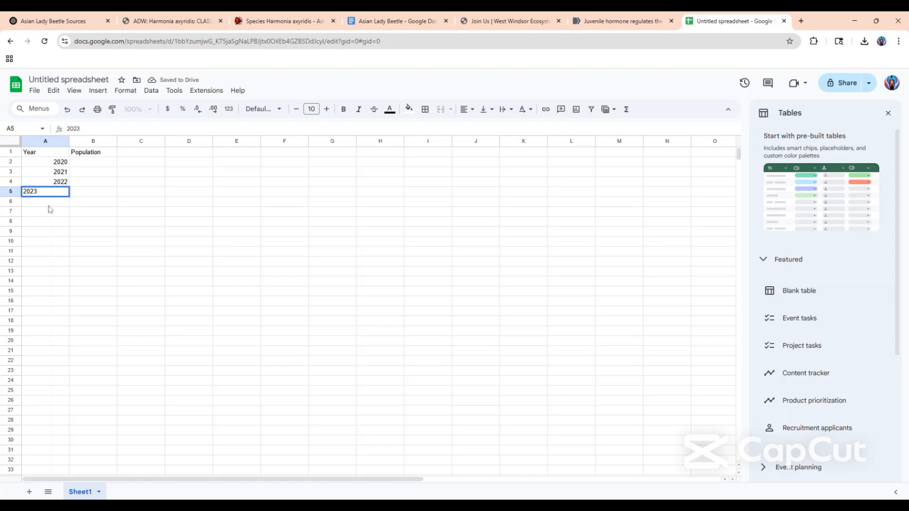
click(52, 202)
double_click(52, 203)
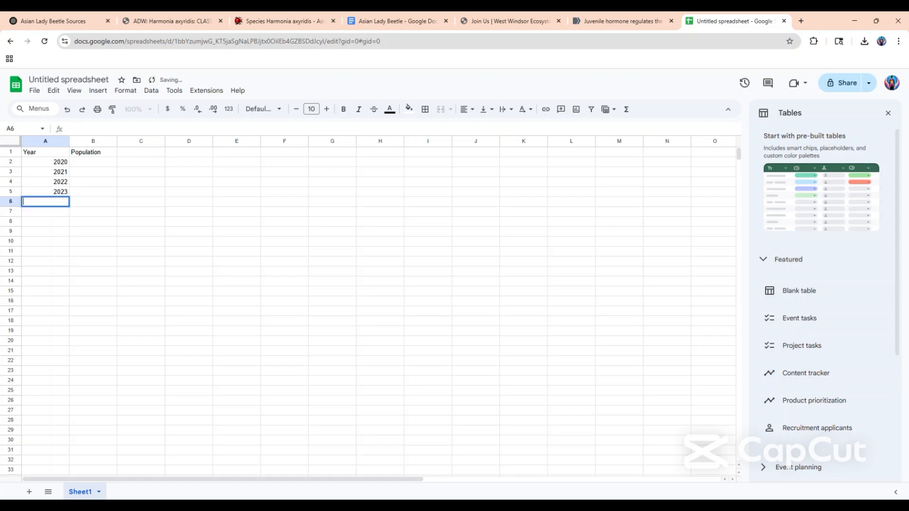
text(2024)
key(Return)
text(025)
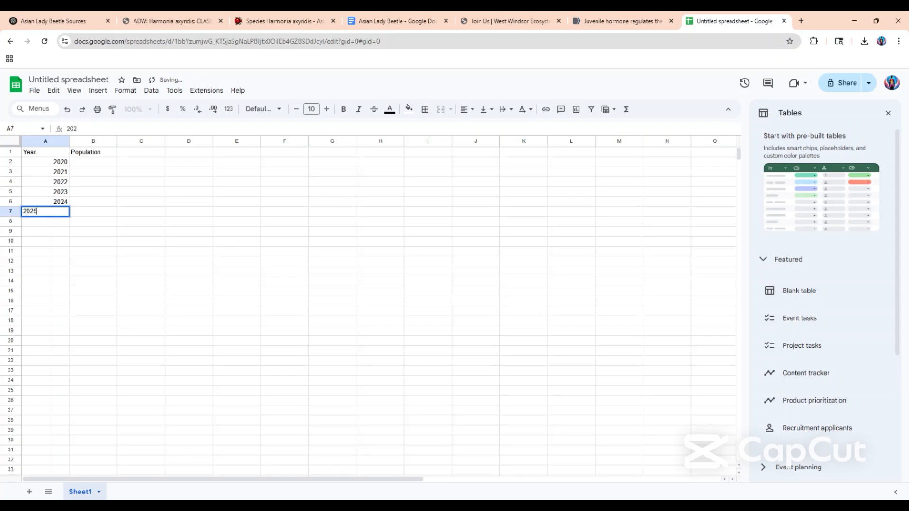
key(Return)
Enter the population values 109876, 187964 and 256435 for 2020, 2021 and 2022.
click(71, 161)
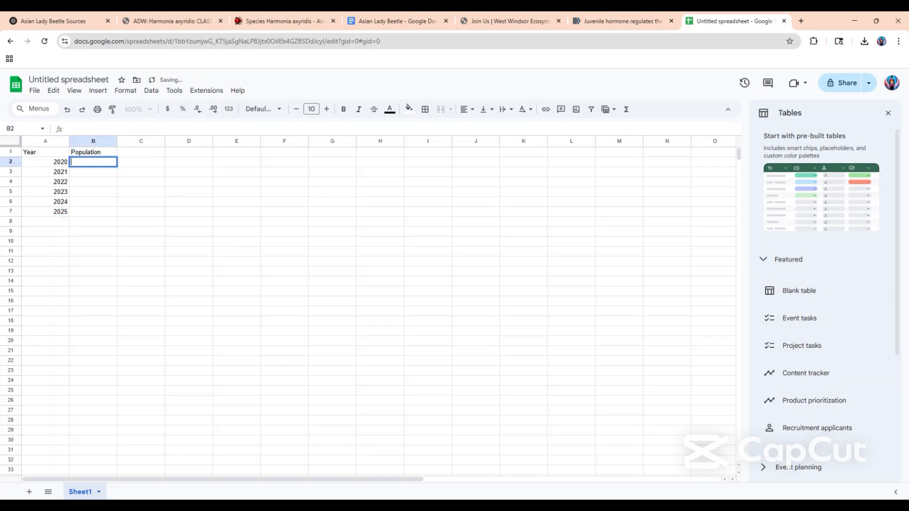
text(109876)
key(Return)
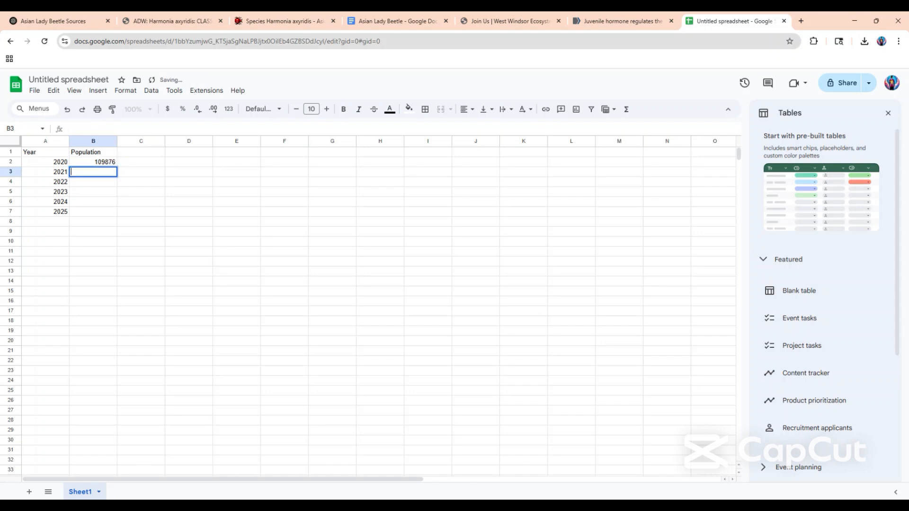
text(187964)
click(99, 184)
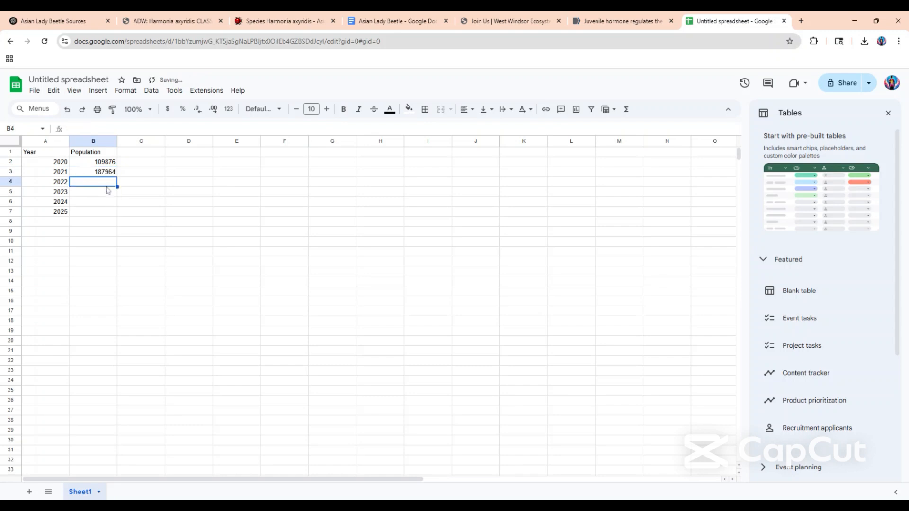
double_click(107, 185)
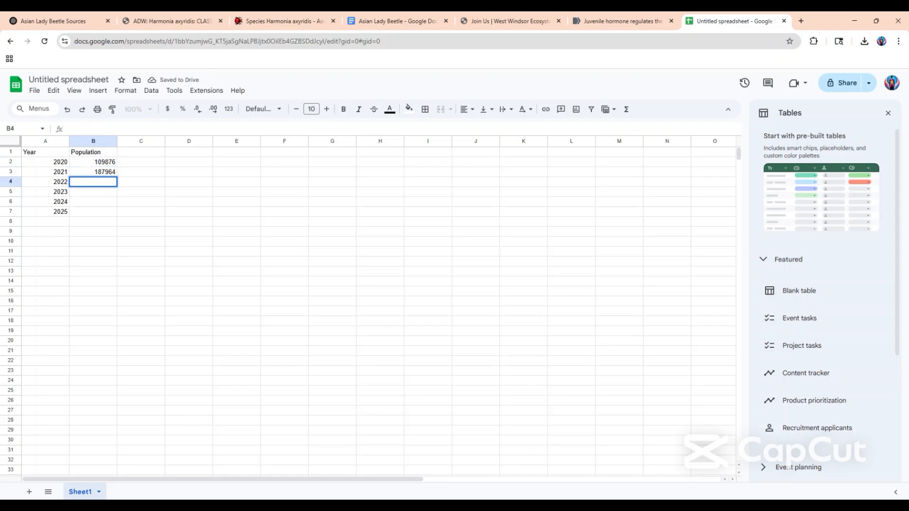
text(256435)
Enter the population values 214564, 536821 and 421113 for 2023, 2024 and 2025.
click(101, 192)
double_click(103, 193)
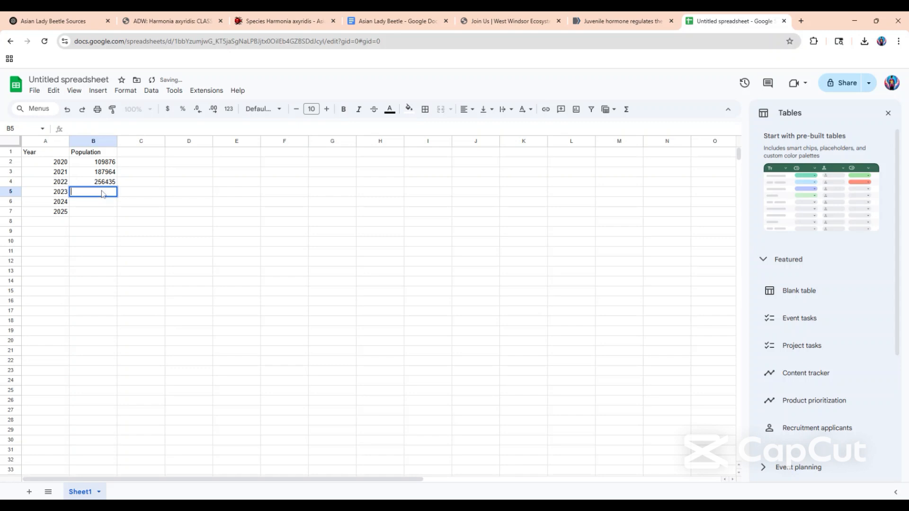
text(214564)
key(Return)
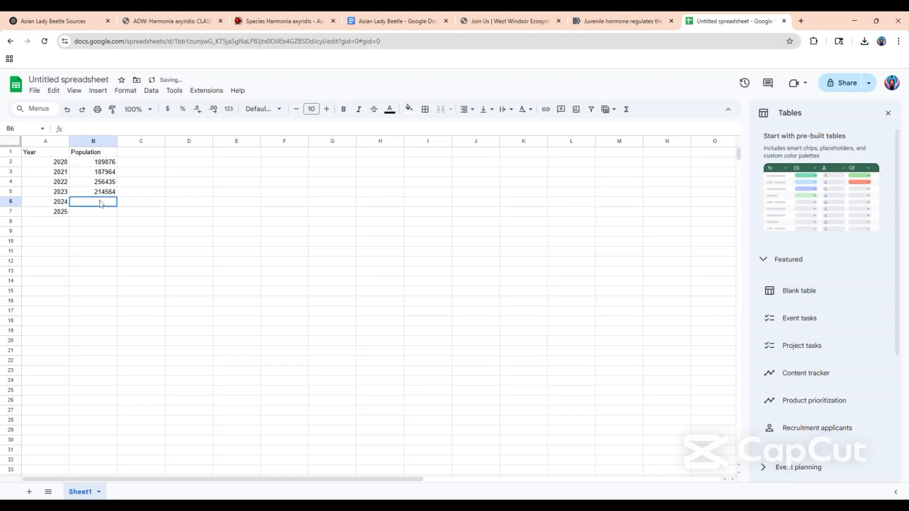
text(5368211)
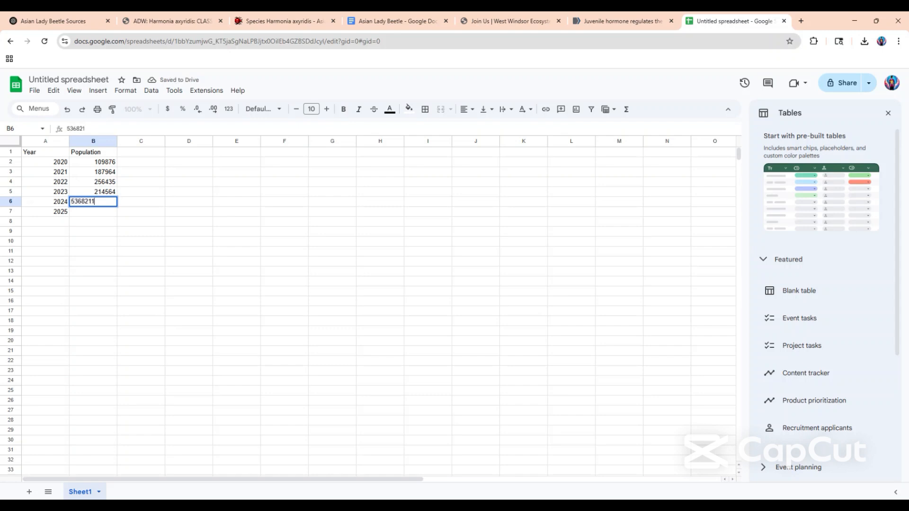
key(BackSpace)
key(Return)
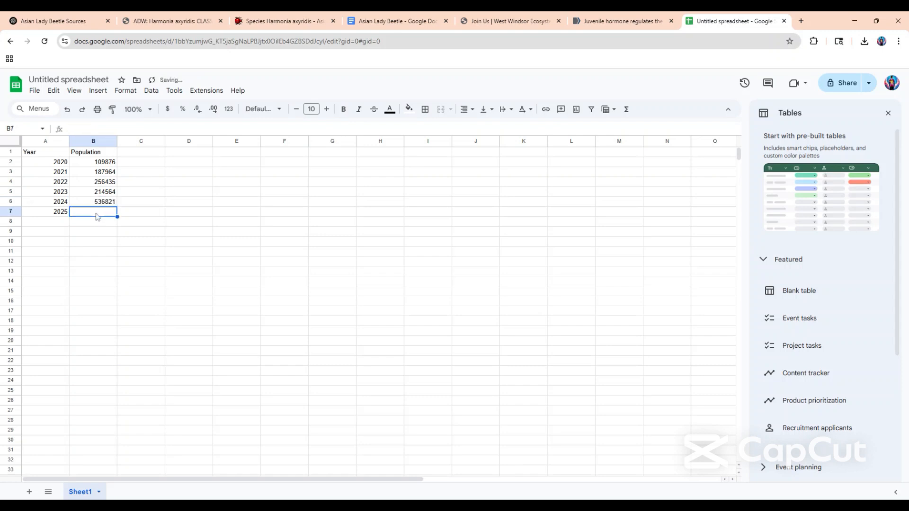
text(42)
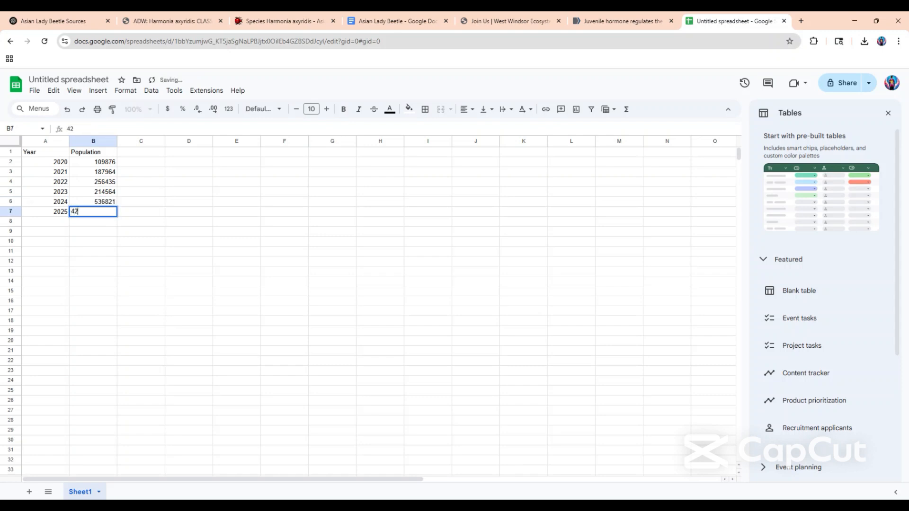
text(11132)
key(BackSpace)
key(Return)
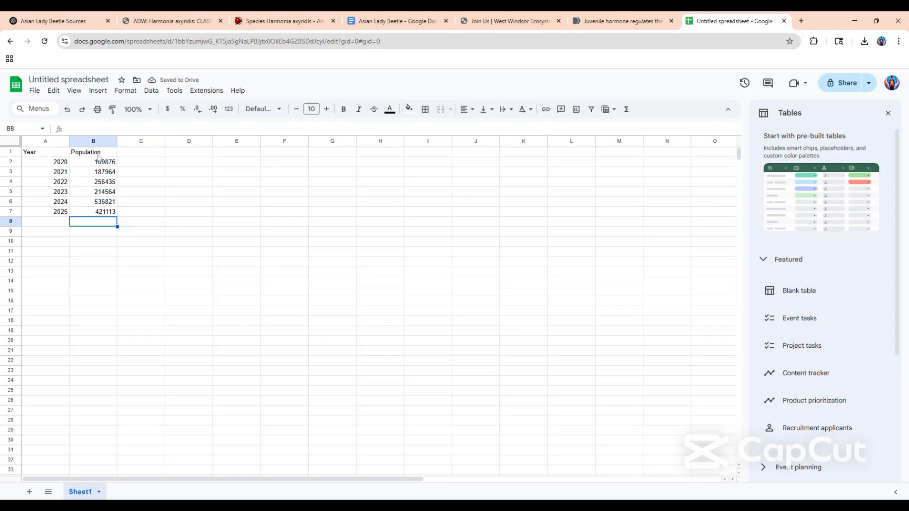
Insert a line chart of population against year from A1:B7 and select its title.
drag(47, 155, 113, 213)
click(888, 113)
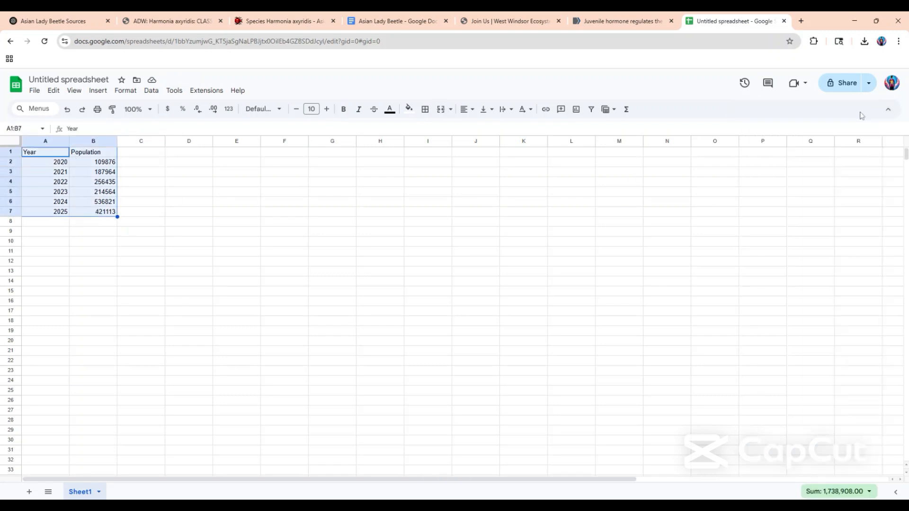
click(575, 110)
click(279, 236)
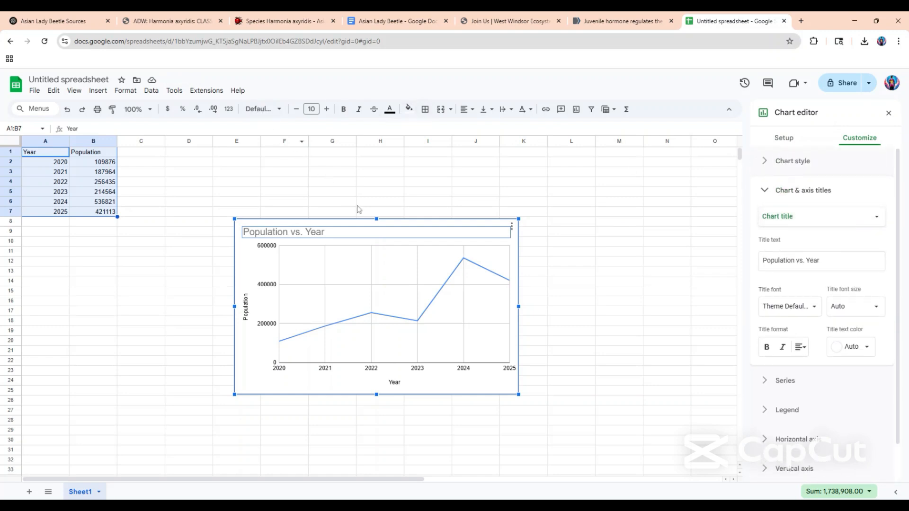
Copy the population chart into the Asian Lady Beetle Google Docs document below the Close Relatives text, pasting it unlinked.
click(54, 19)
click(383, 19)
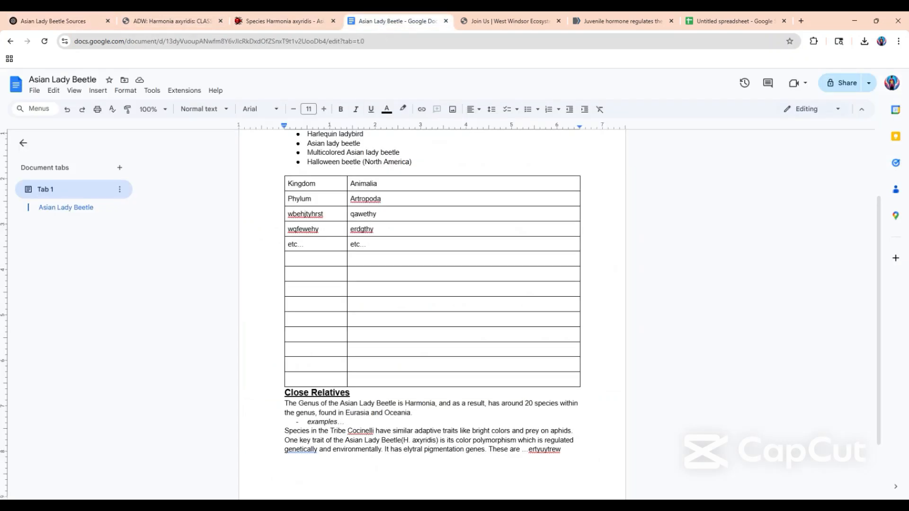
scroll(431, 313, down, 4)
click(729, 21)
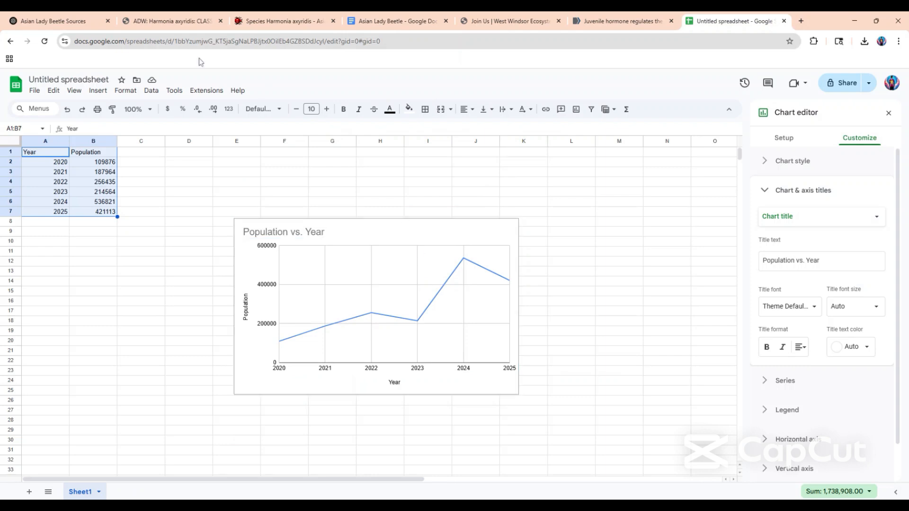
click(426, 21)
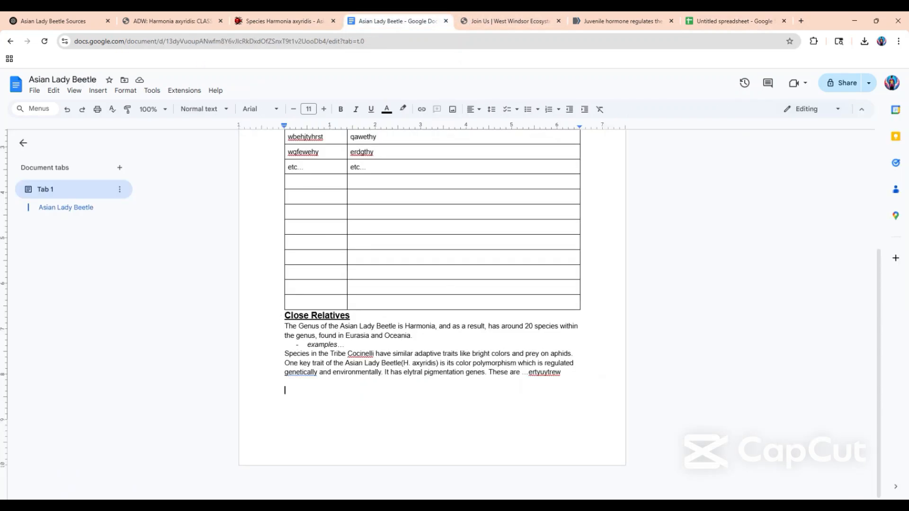
key(ctrl+v)
click(382, 304)
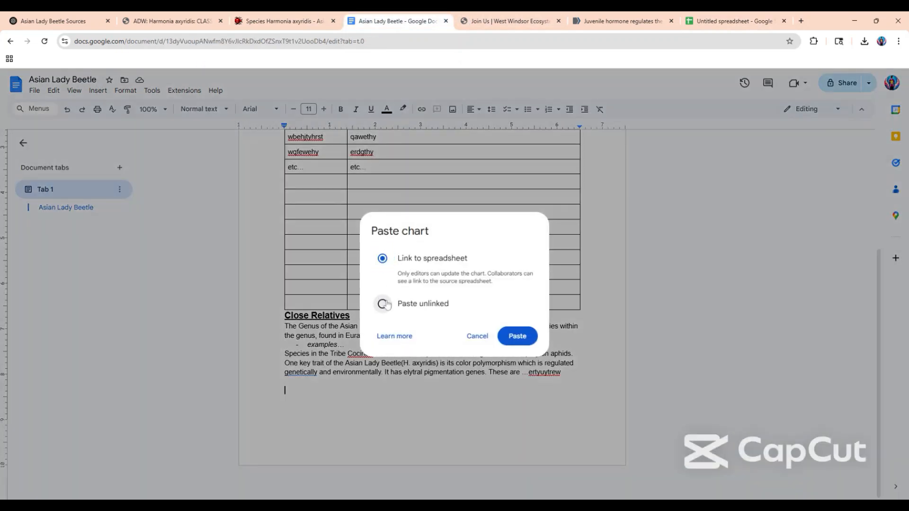
click(499, 336)
Review the Asian Lady Beetle document, checking the pasted chart, the Close Relatives section and the classification table.
scroll(355, 385, up, 3)
scroll(355, 386, down, 4)
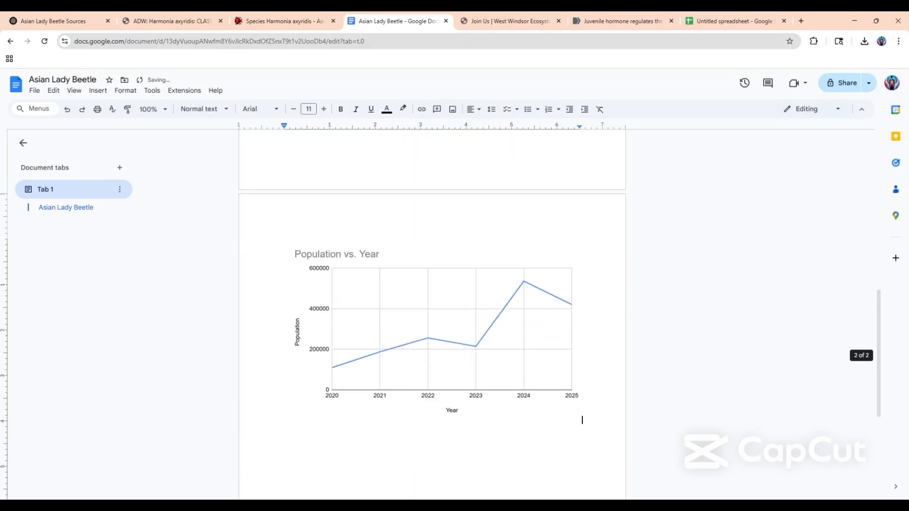
scroll(353, 388, up, 9)
scroll(353, 388, down, 3)
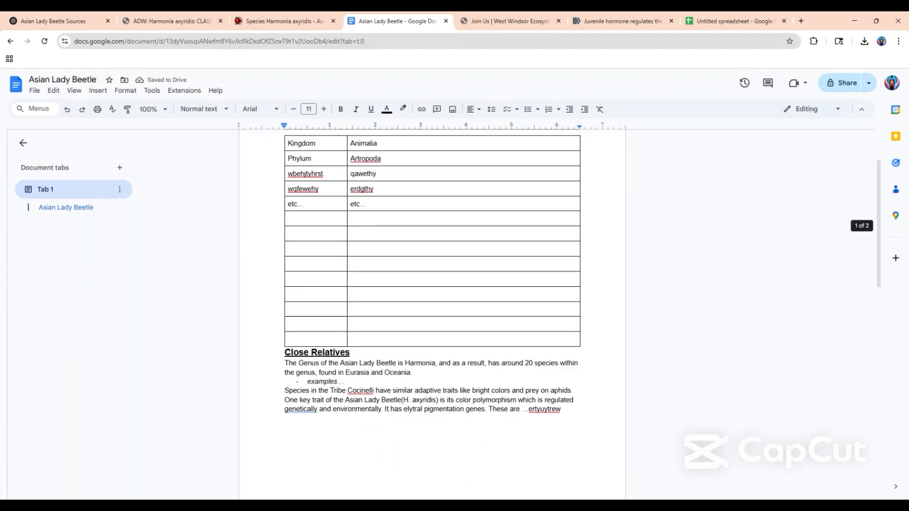
scroll(582, 299, down, 5)
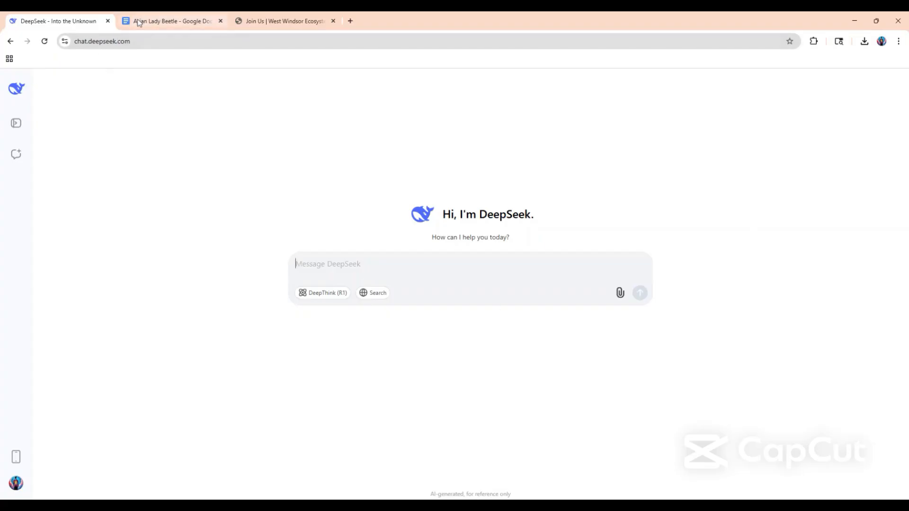
click(163, 23)
scroll(331, 272, down, 2)
scroll(331, 273, down, 9)
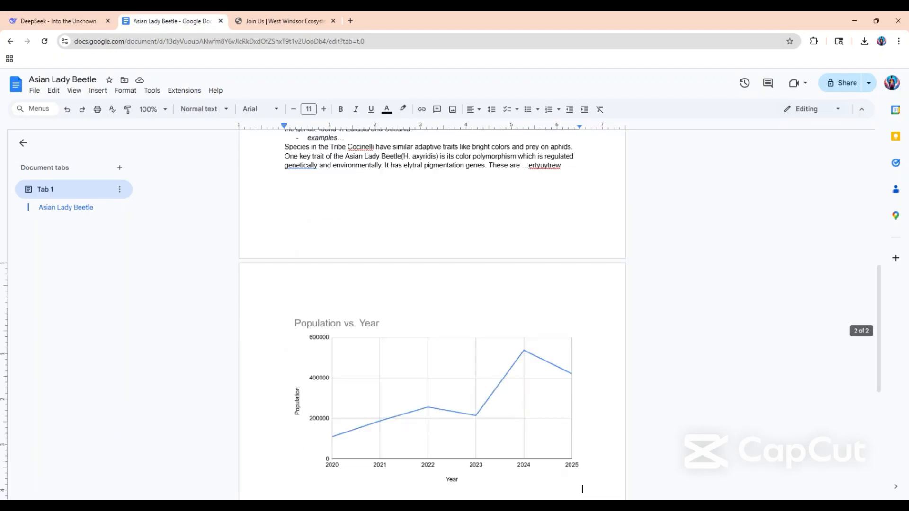
scroll(331, 272, up, 11)
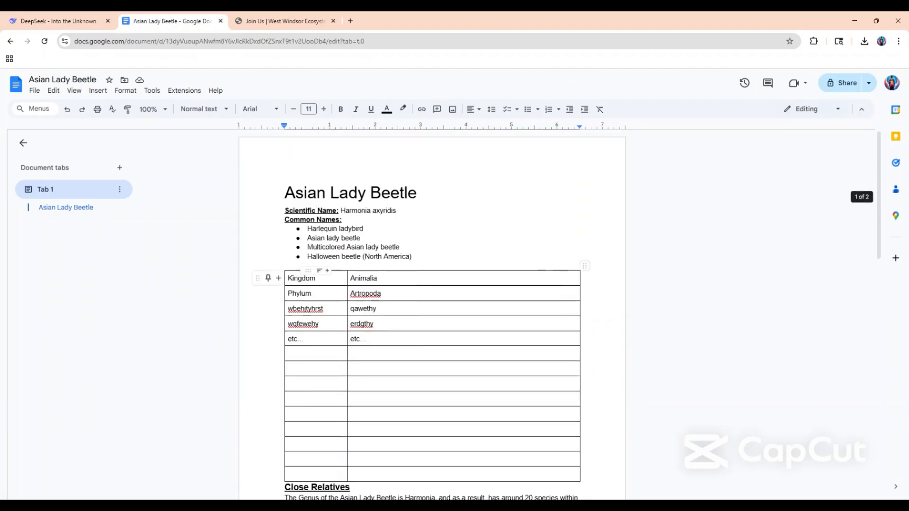
Copy the Close Relatives text from "The Genus of the Asian Lady Beetle" through "It has elytral pigmentation genes.".
scroll(431, 284, down, 5)
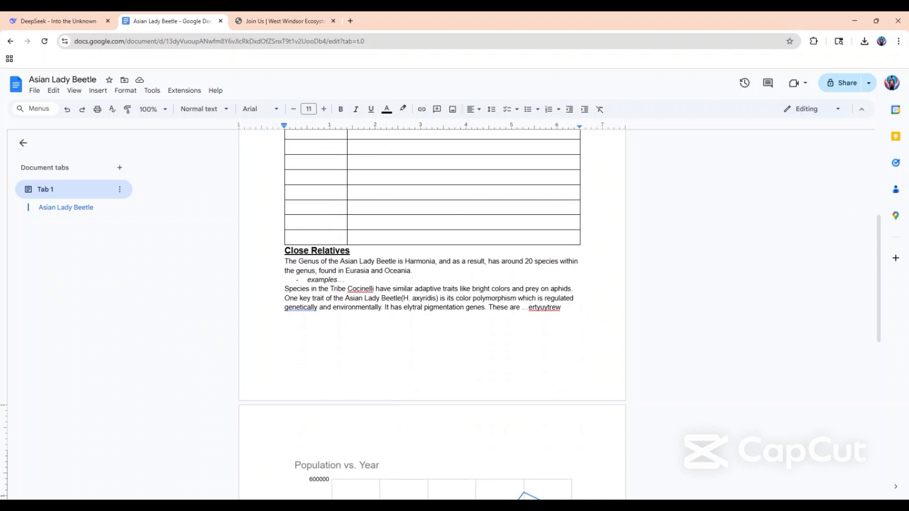
click(346, 298)
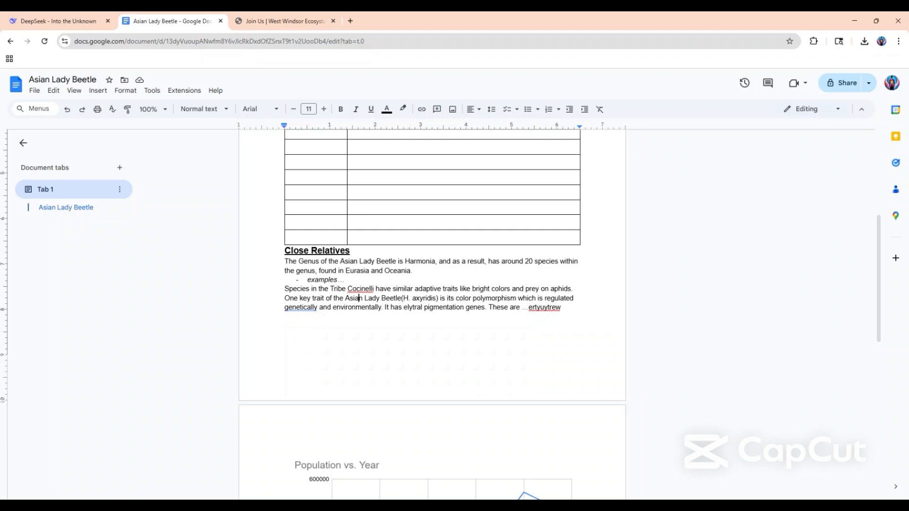
scroll(432, 299, down, 2)
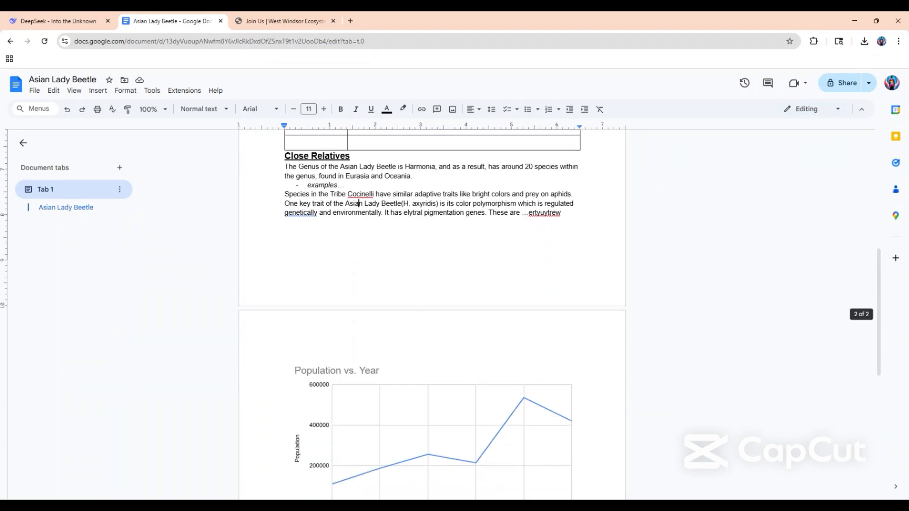
scroll(431, 298, up, 2)
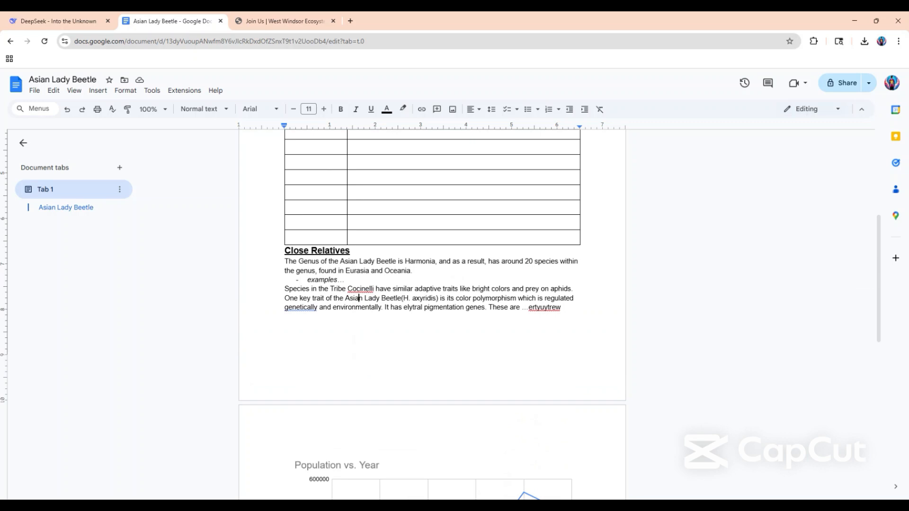
key(shift+Down)
key(shift+Down)
key(shift+Down)
key(shift+Down)
key(shift+Down)
key(shift+Down)
key(shift+Down)
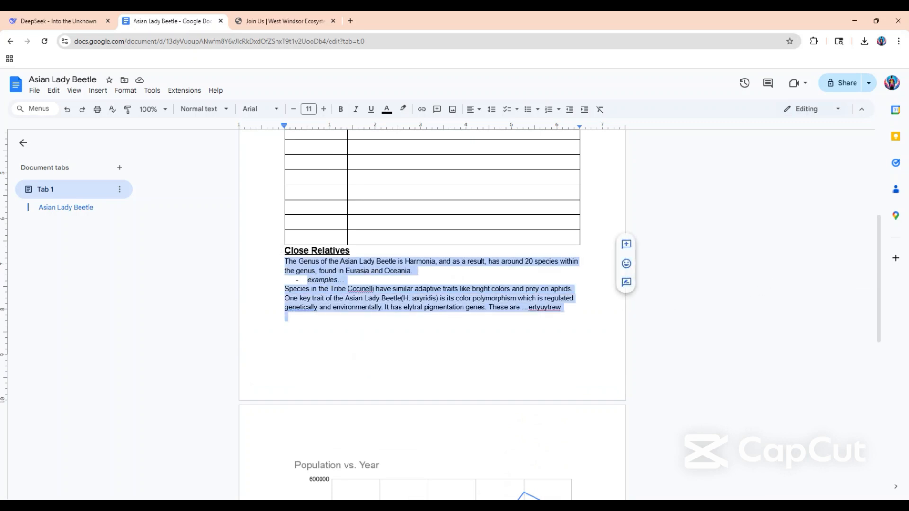
drag(469, 318, 488, 307)
scroll(432, 312, down, 3)
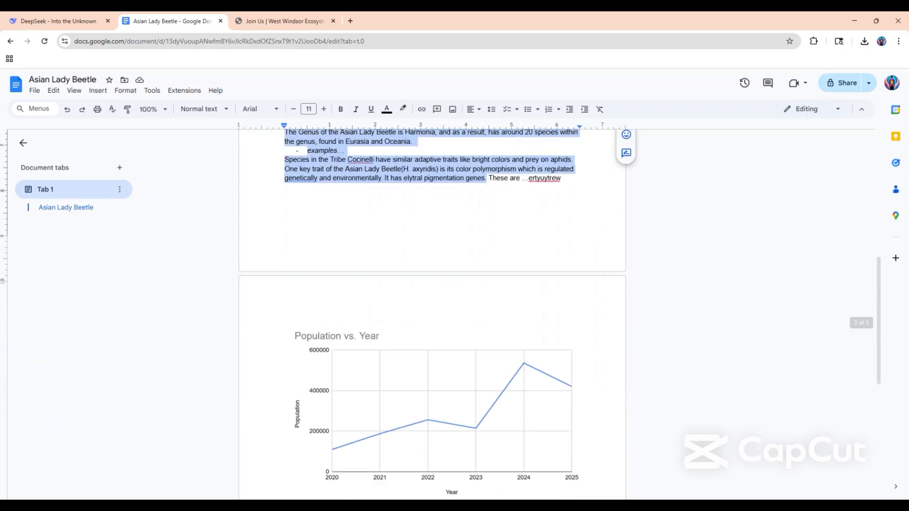
scroll(432, 312, up, 3)
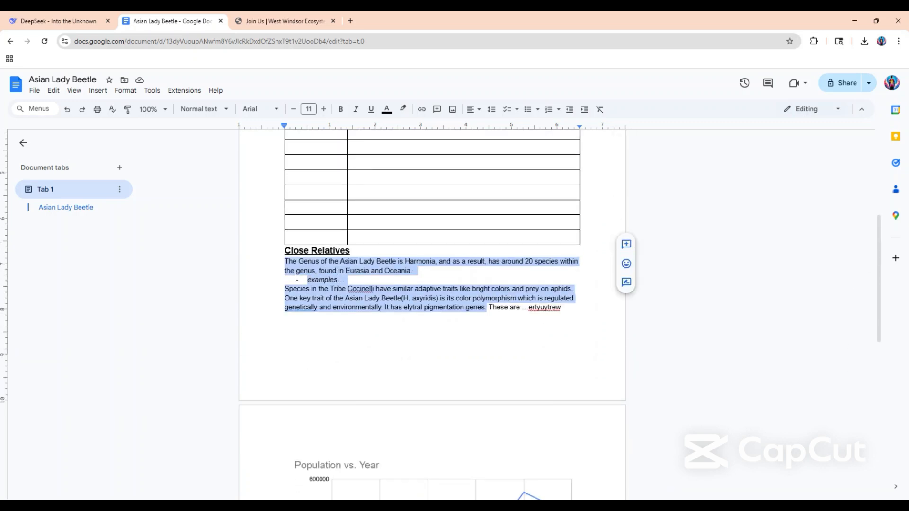
Switch to DeepSeek and write the prompt "how is the writing for this:" with the copied Close Relatives text pasted below a blank line.
click(52, 22)
text(how is the)
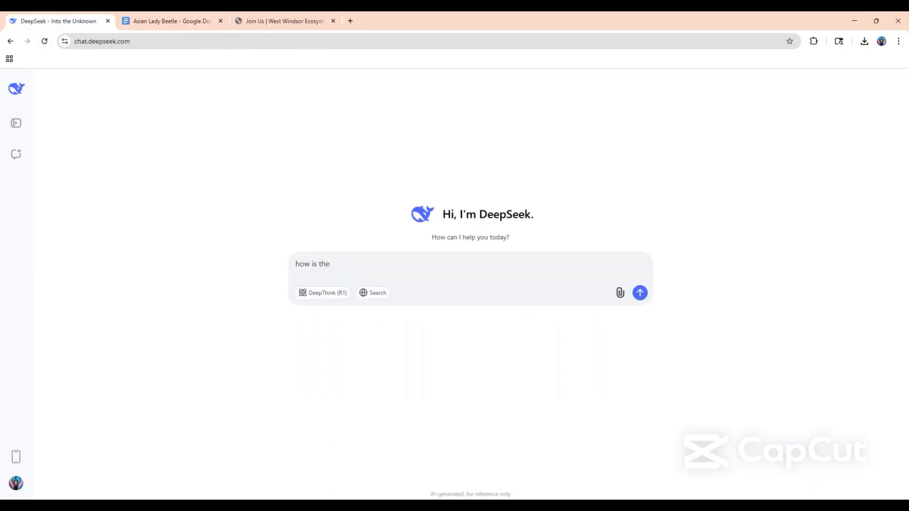
text( writing for this:)
key(shift+Return)
key(shift+Return)
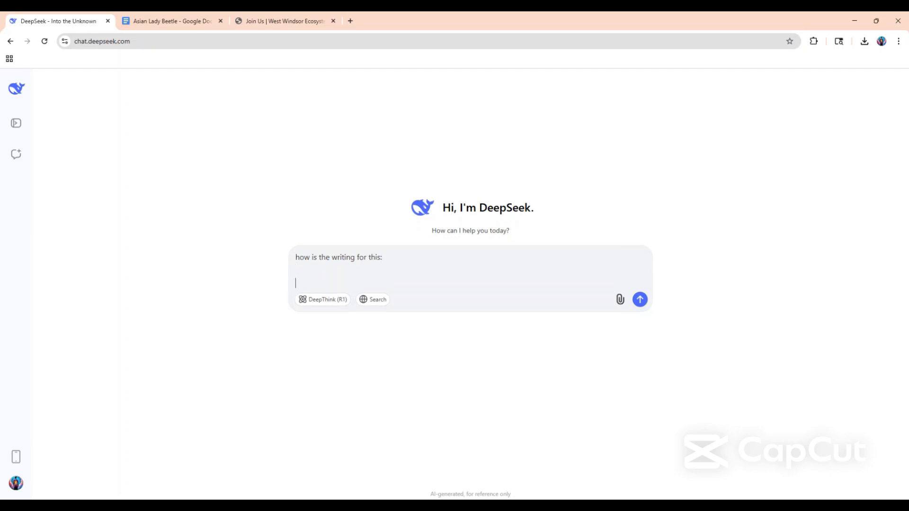
text(The Genus of the Asian Lady Beetle is Harmonia, and as a result, has around 20 species within the genus, found in Eurasia and Oceania. examples... Species in the Tribe Cocinelli have similar adaptive traits like bright colors and prey on aphids. One key trait of the Asian Lady Beetle(H. axyridis) is its color polymorphism which is regulated genetically and environmentally. It has elytral pigmentation genes.)
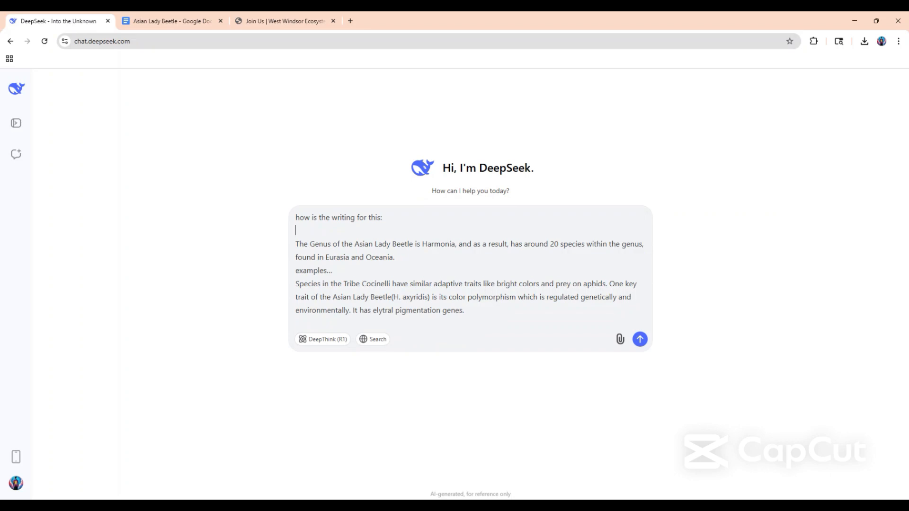
Remove the "examples..." line from the prompt, joining the text into one paragraph, and submit it.
drag(333, 270, 296, 271)
key(BackSpace)
key(BackSpace)
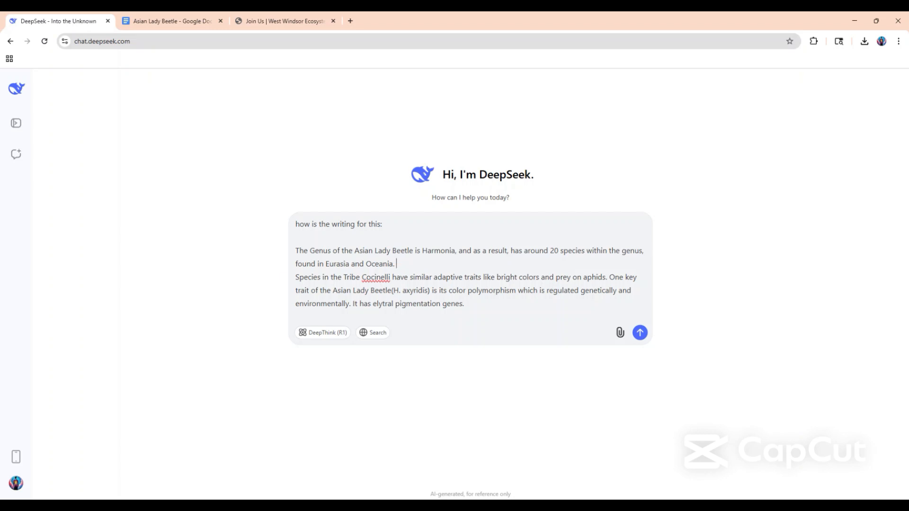
key(Right)
key(BackSpace)
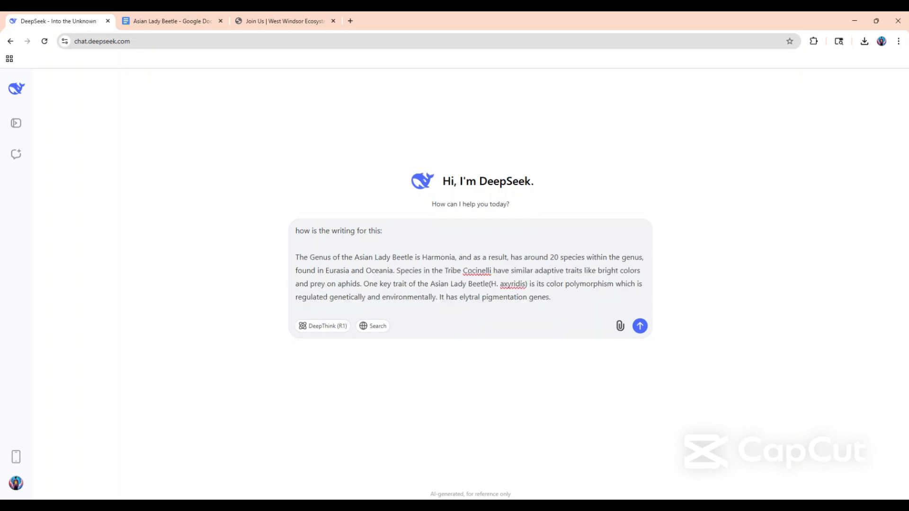
click(641, 326)
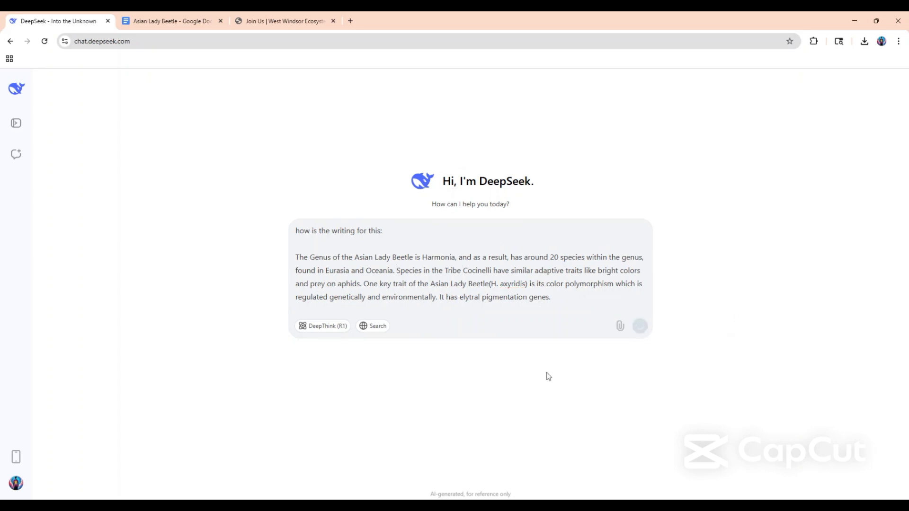
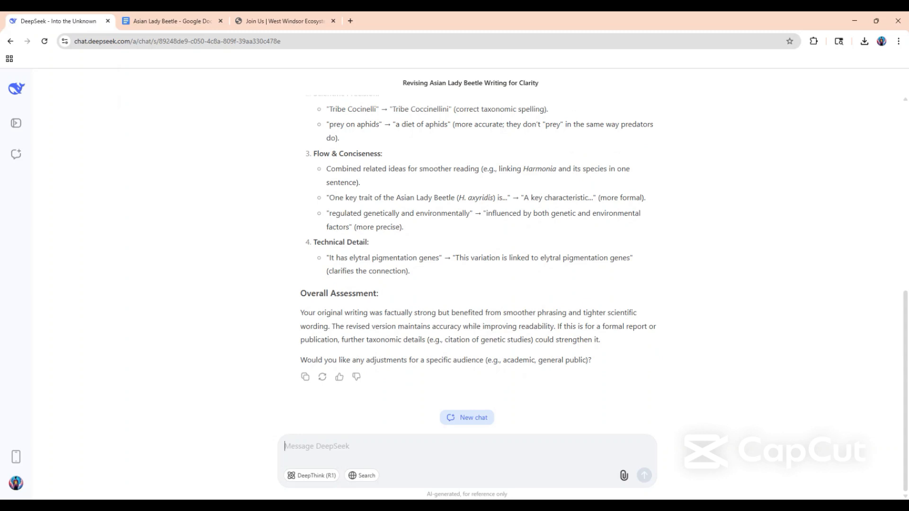
Compare DeepSeek's revised version and key improvements with the Close Relatives text in the Asian Lady Beetle document.
scroll(349, 353, up, 3)
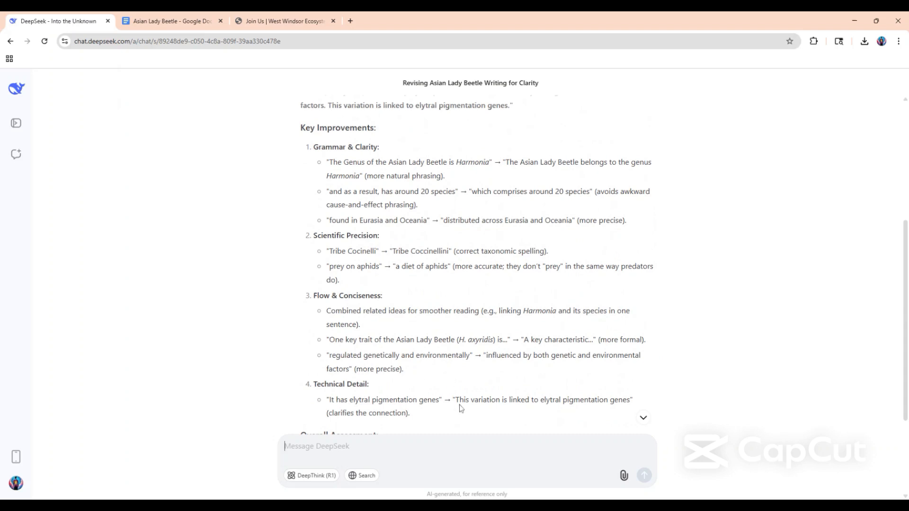
drag(456, 400, 630, 400)
click(476, 339)
scroll(473, 261, up, 2)
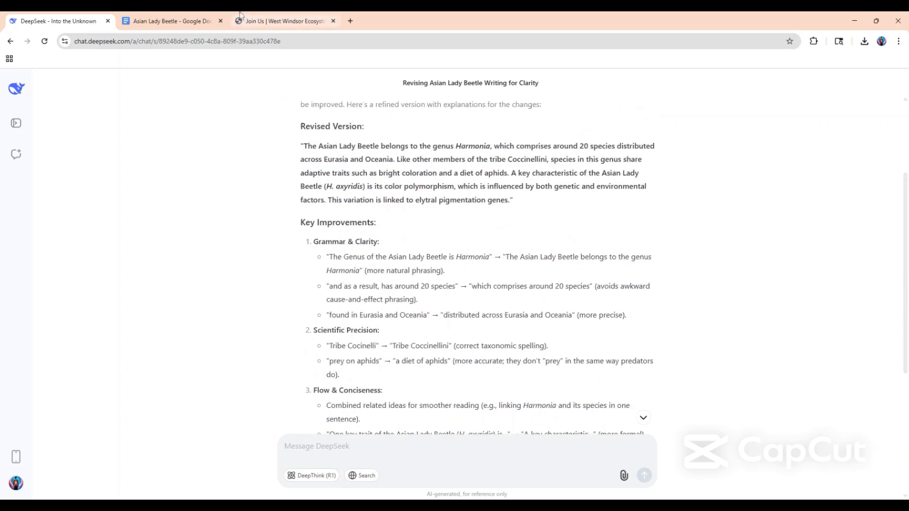
click(196, 21)
click(390, 298)
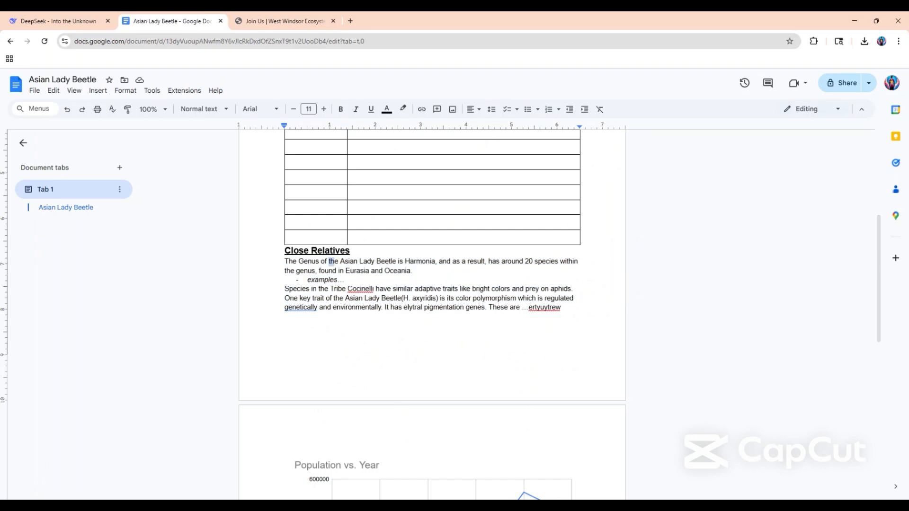
click(335, 251)
click(57, 21)
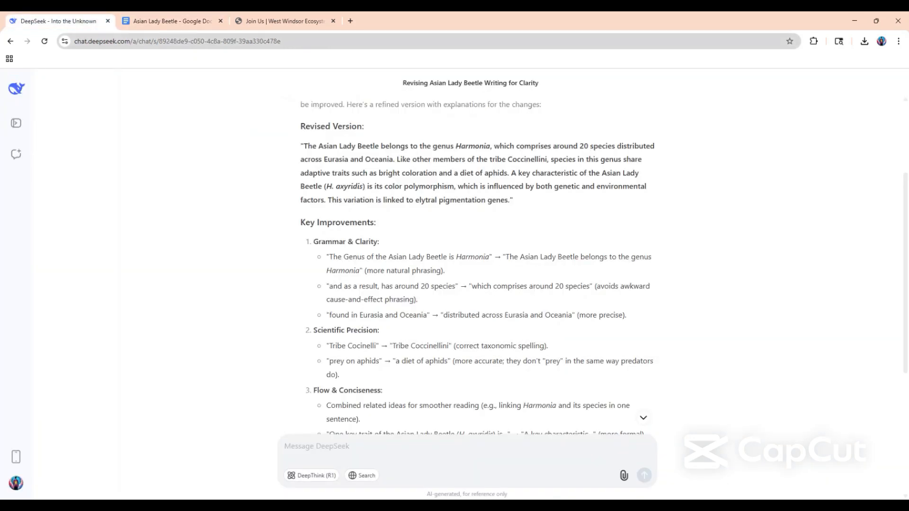
click(145, 16)
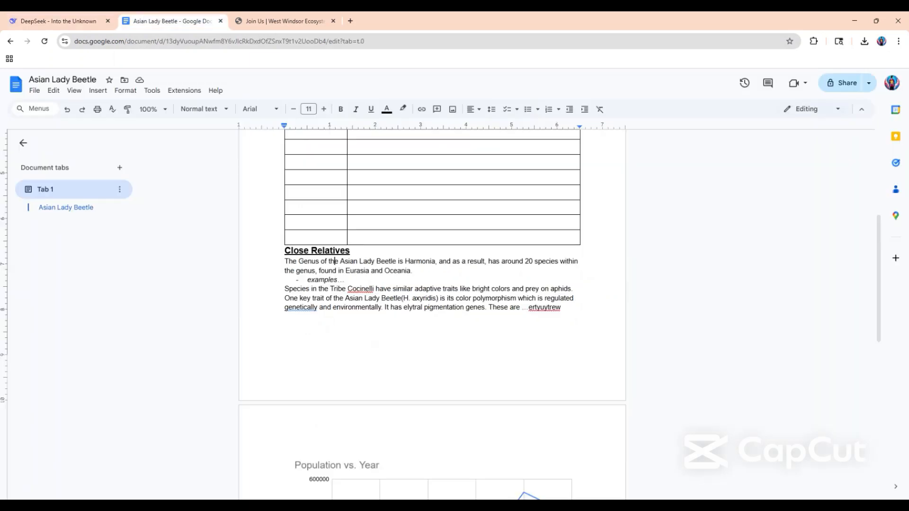
Reword the opening of the first Close Relatives sentence to "The Asian Lady Beetle belongs to the genus Harmonia".
key(ctrl+shift+Left)
key(ctrl+shift+Left)
key(ctrl+shift+Left)
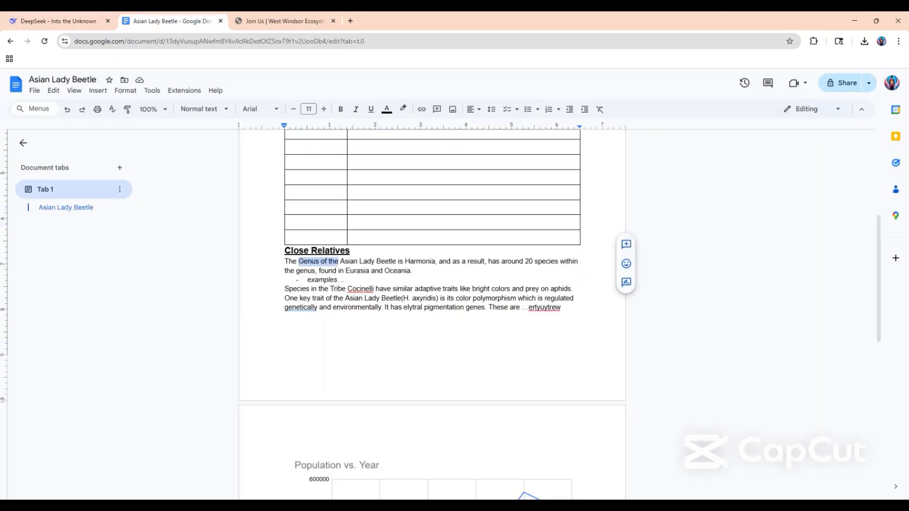
key(BackSpace)
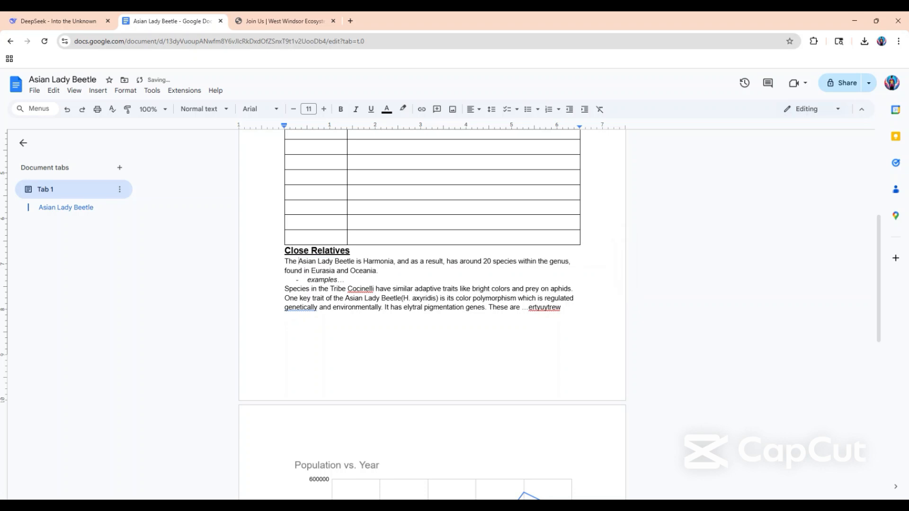
key(BackSpace)
key(BackSpace)
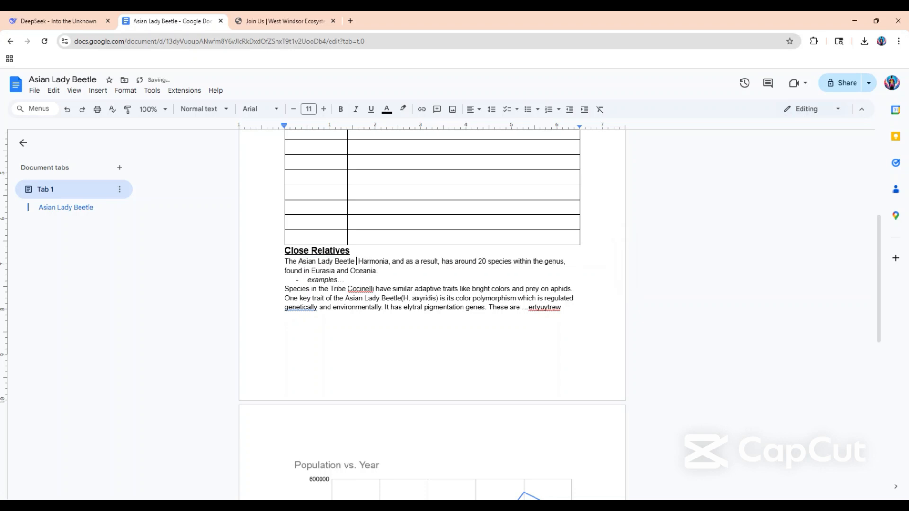
text(belongs to )
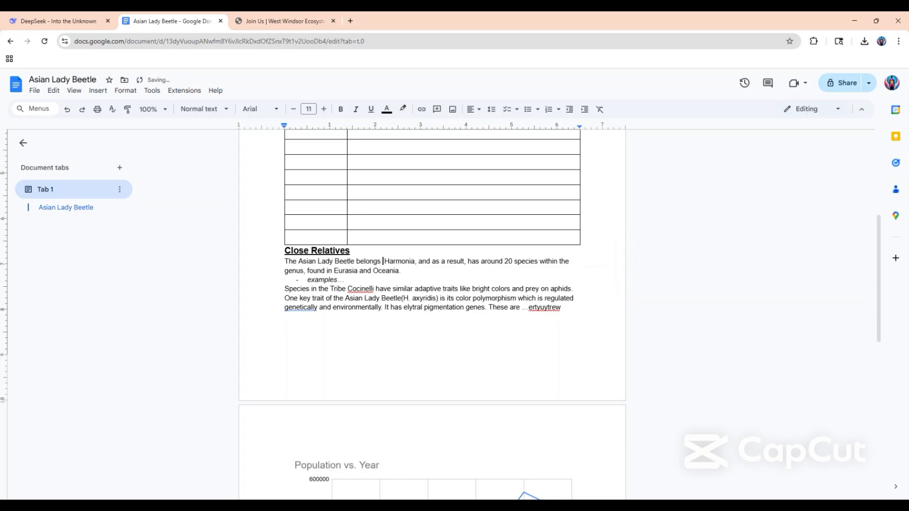
text(the genus)
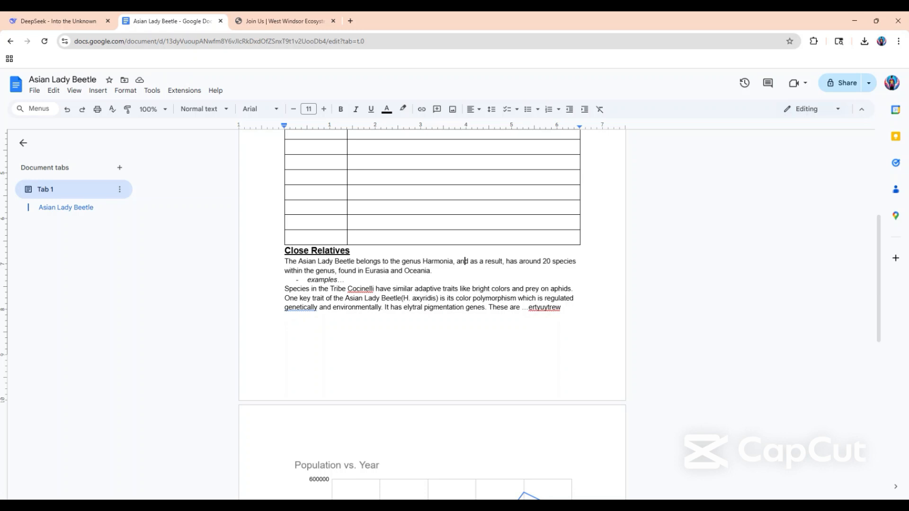
Check DeepSeek's revised wording and remove "within the genus" after "20 species" in the document's first Close Relatives sentence.
click(32, 14)
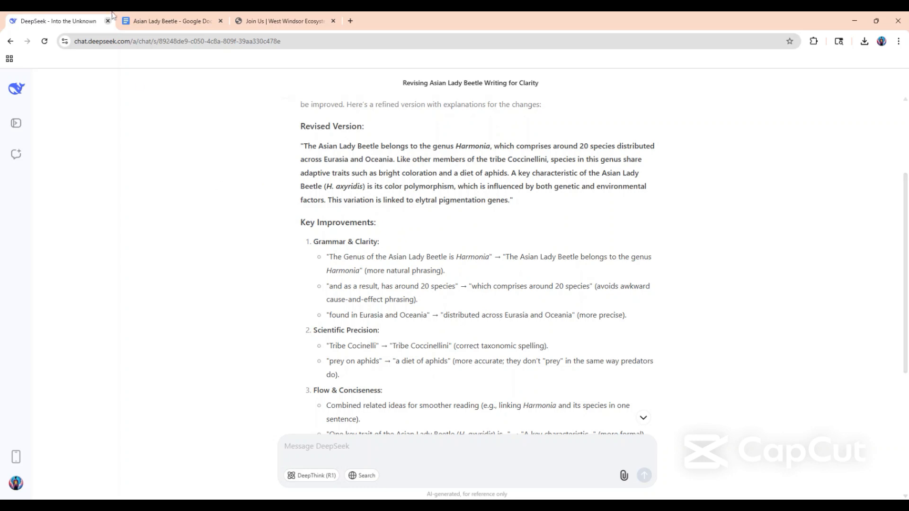
click(184, 18)
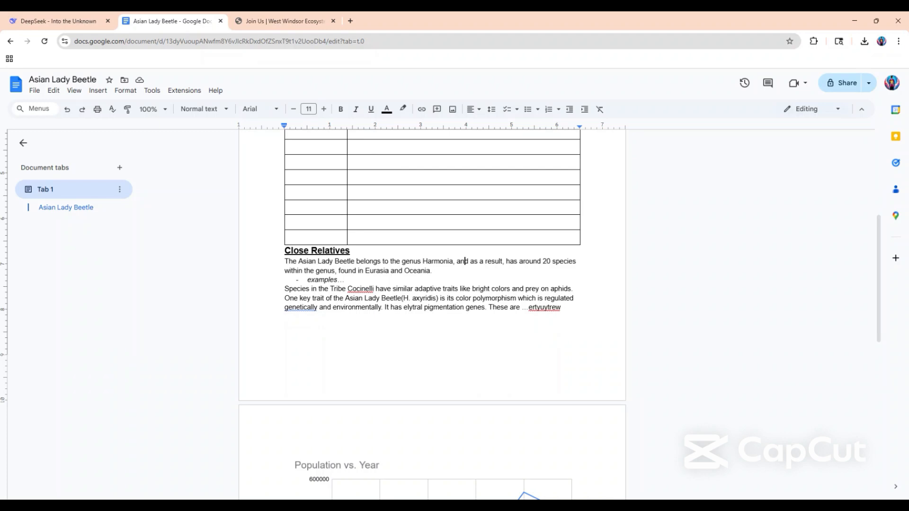
drag(334, 271, 284, 271)
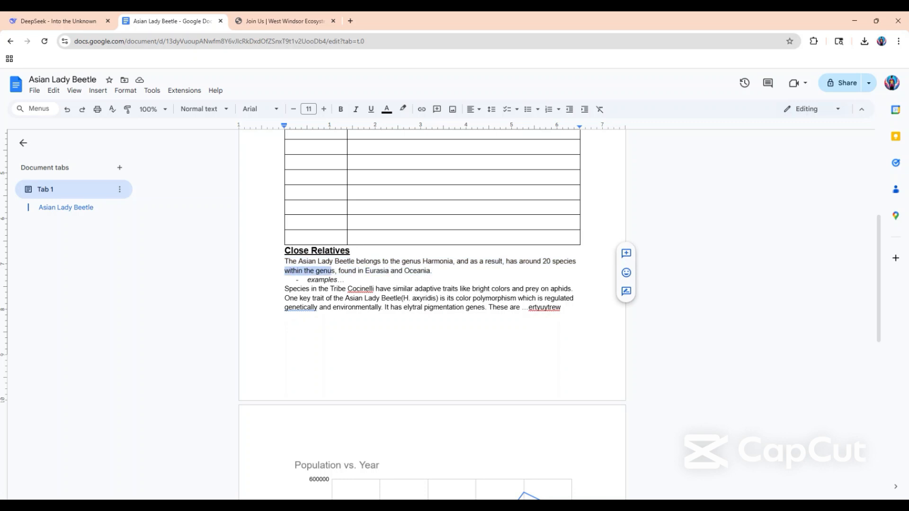
key(BackSpace)
key(BackSpace)
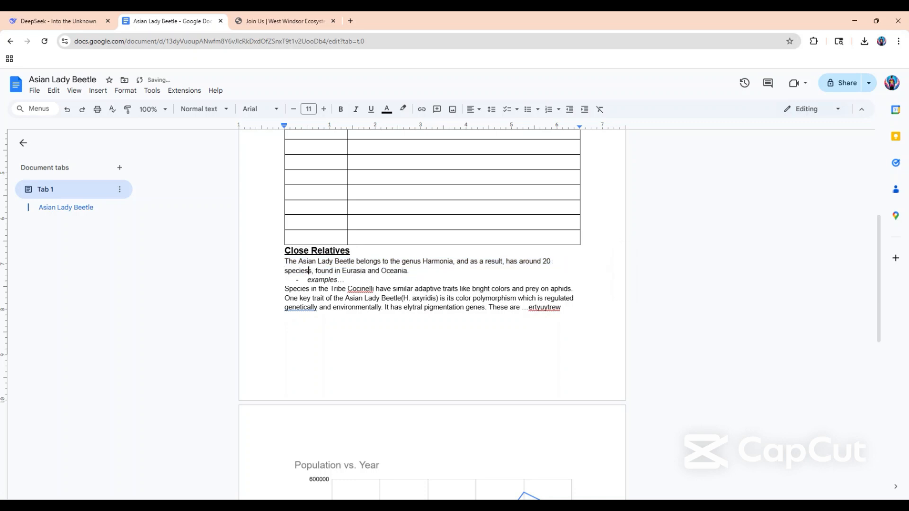
In the same sentence, replace "has" with "which comprises" and insert "commonly" before "found in Eurasia and Oceania".
key(BackSpace)
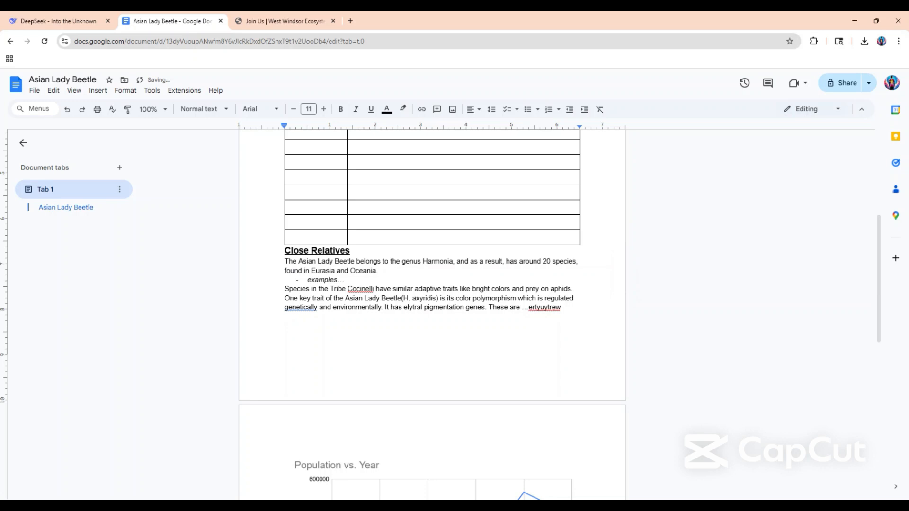
key(BackSpace)
key(BackSpace)
key(BackSpace)
key(BackSpace)
text(which comp)
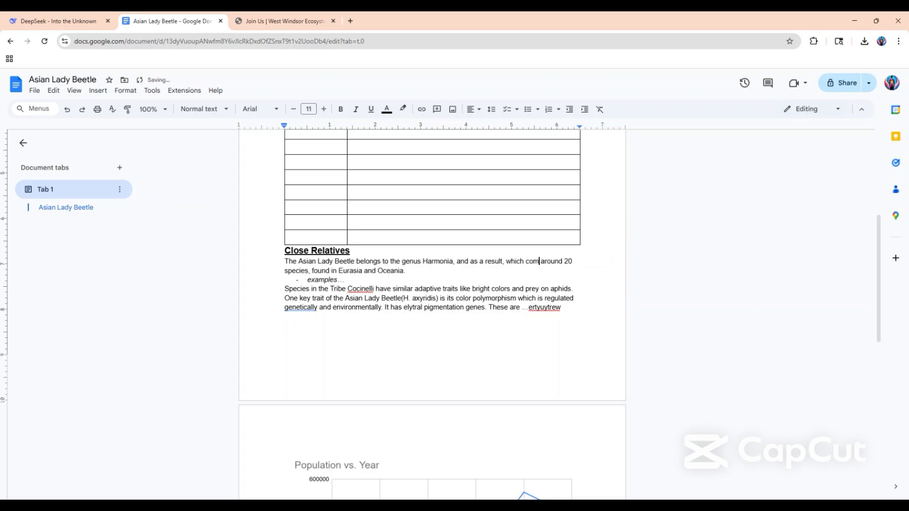
text(rises)
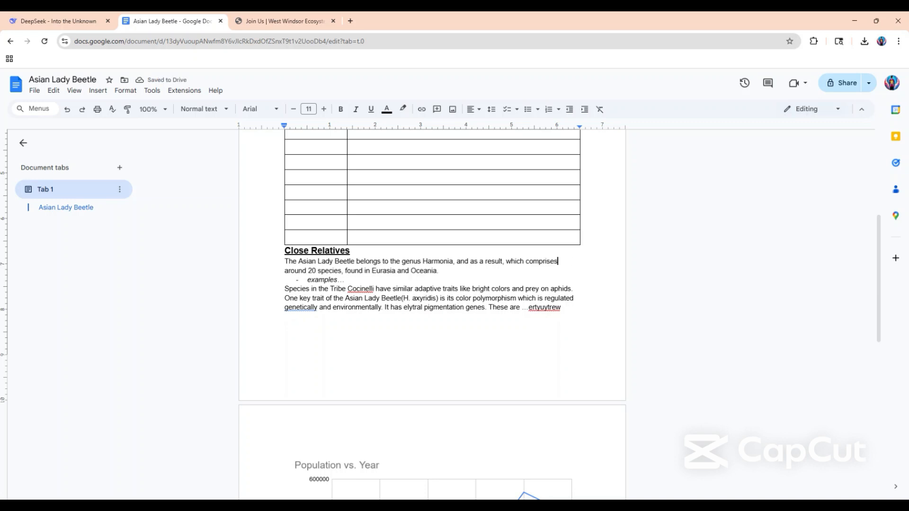
click(345, 271)
text(commonly)
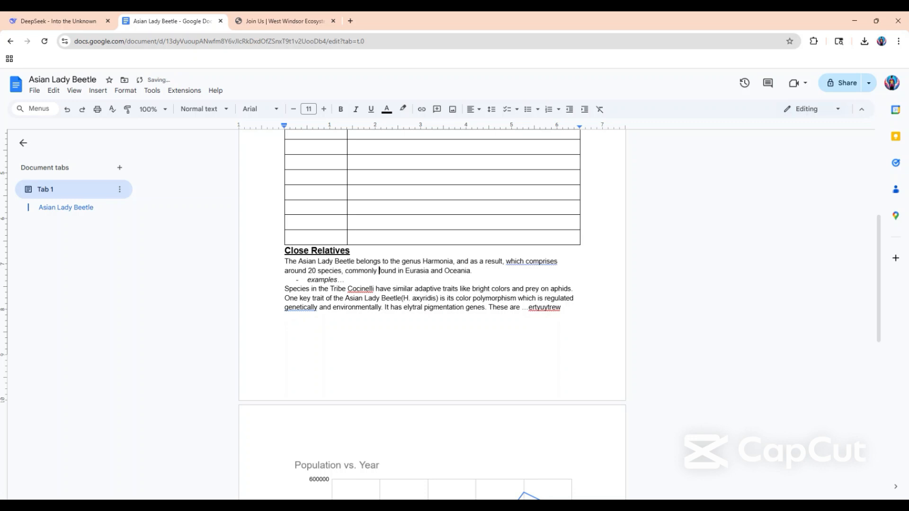
Accept the grammar suggestion that shortens "which comprises" to "comprises".
click(537, 252)
click(538, 261)
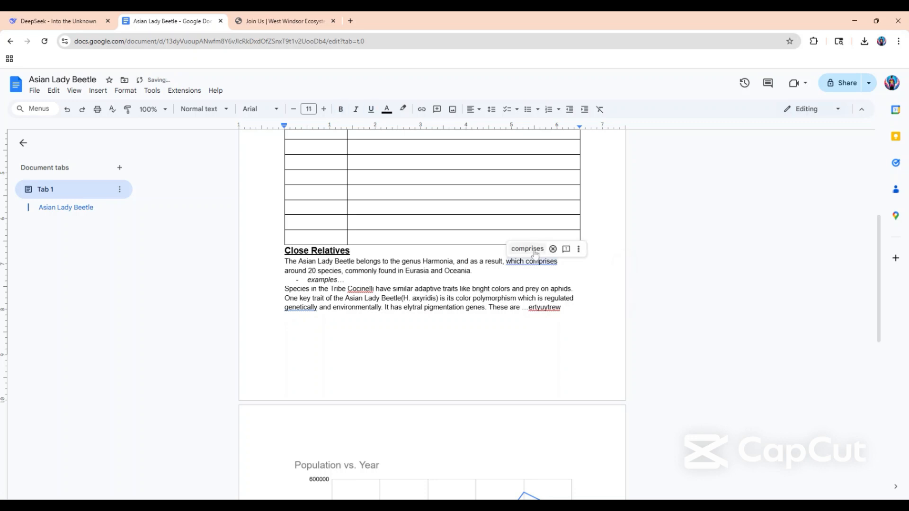
click(534, 250)
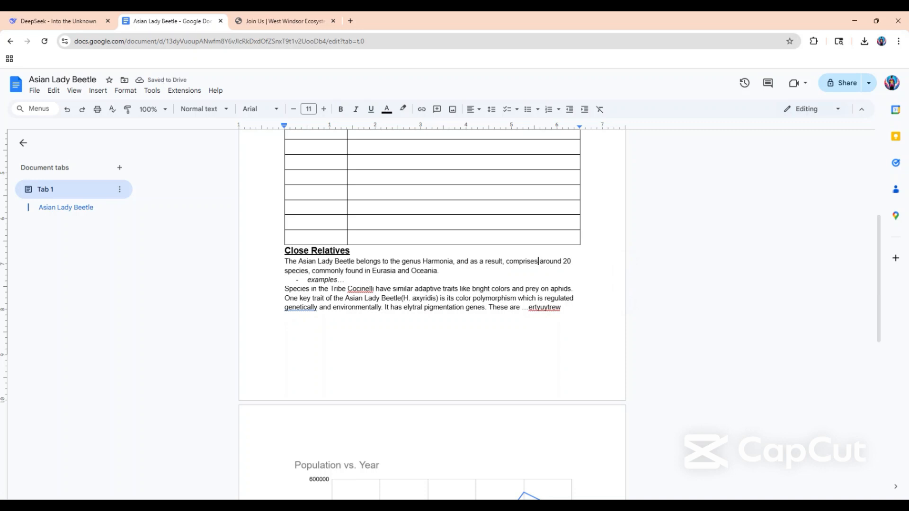
Look over DeepSeek's feedback again and correct the Phylum entry in the document's classification table to "Arthropoda".
click(33, 19)
scroll(490, 340, down, 5)
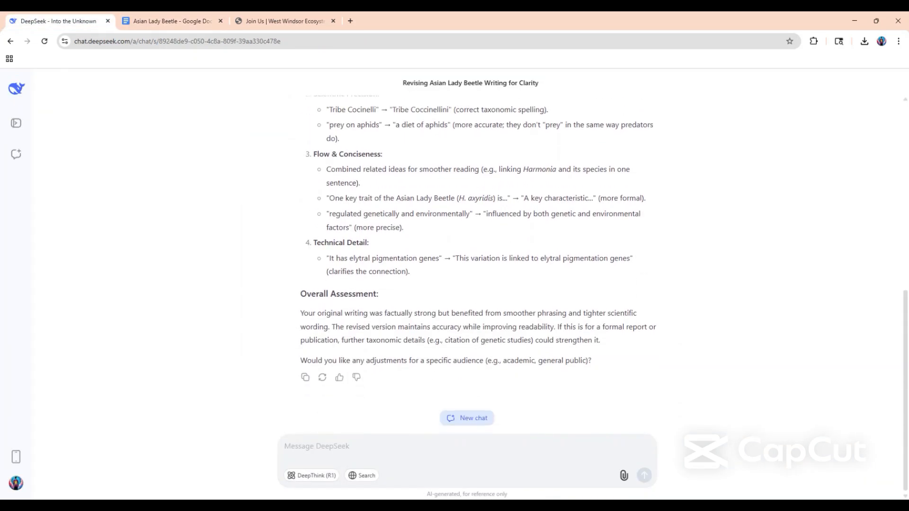
scroll(303, 180, up, 3)
click(156, 20)
scroll(432, 313, up, 5)
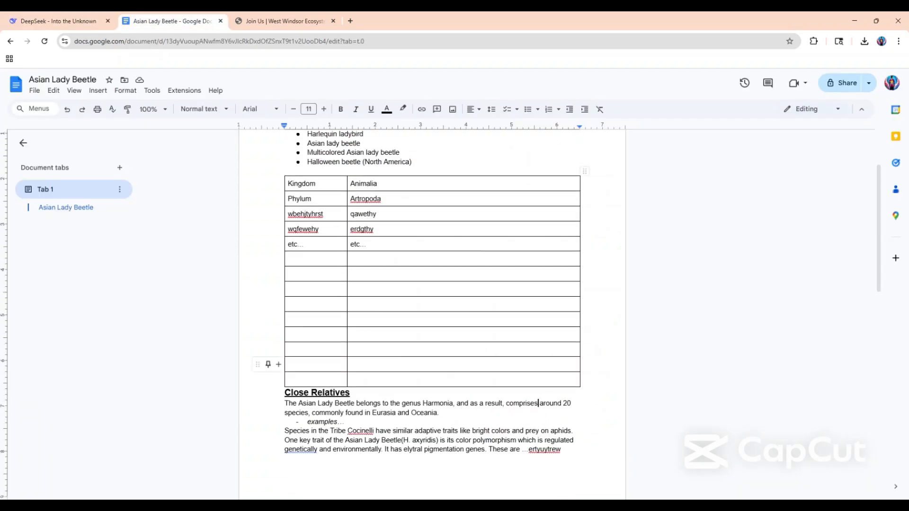
scroll(432, 312, down, 1)
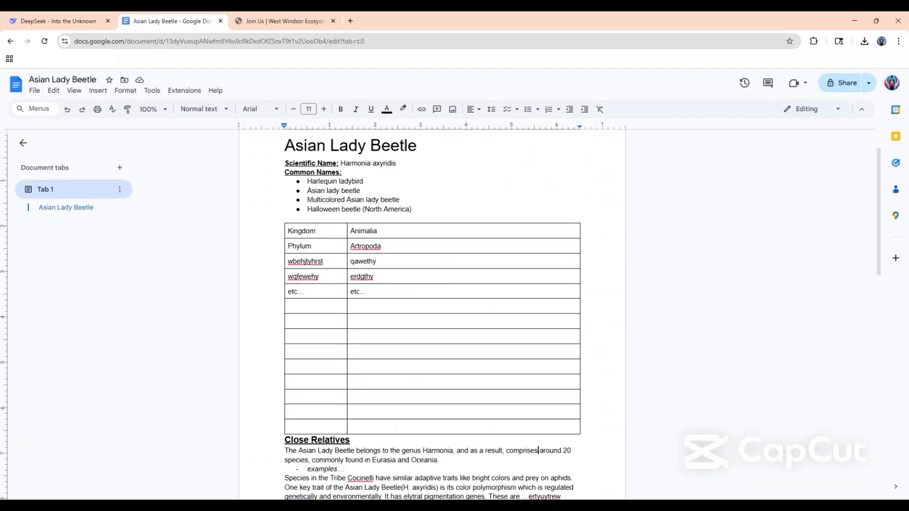
click(362, 246)
click(374, 233)
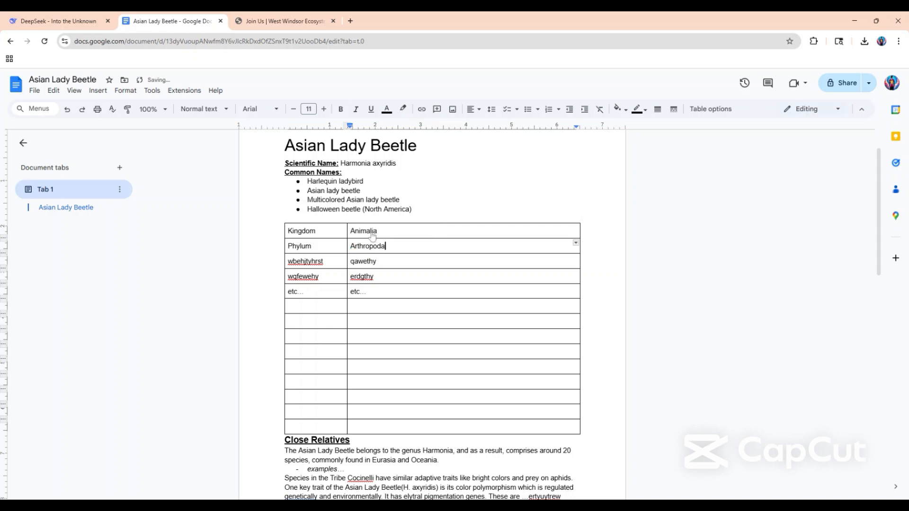
Review the document's layout, from the population chart on the second page back to the title and classification table.
scroll(349, 311, down, 10)
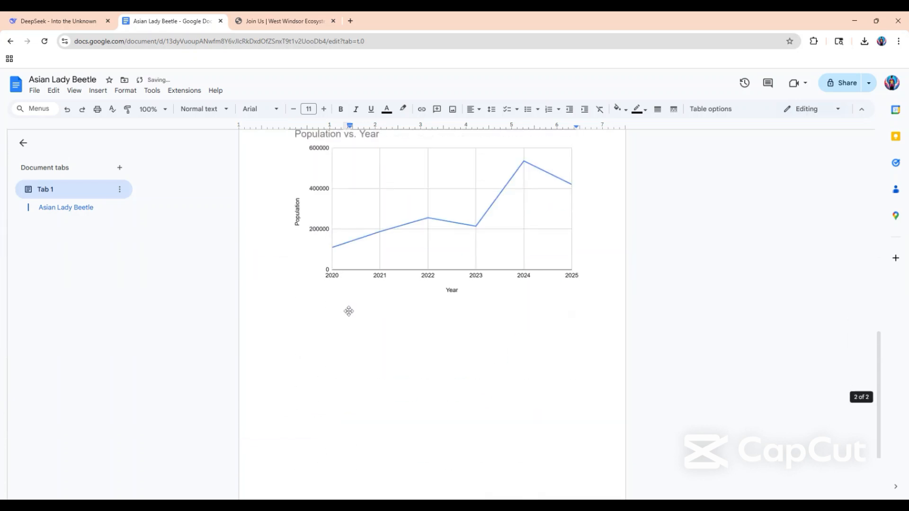
scroll(349, 311, up, 5)
scroll(432, 312, up, 7)
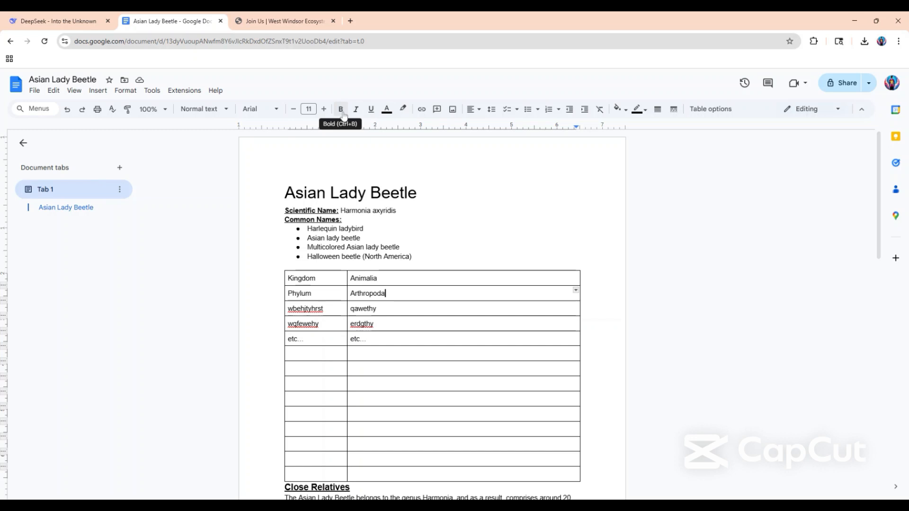
scroll(432, 312, down, 1)
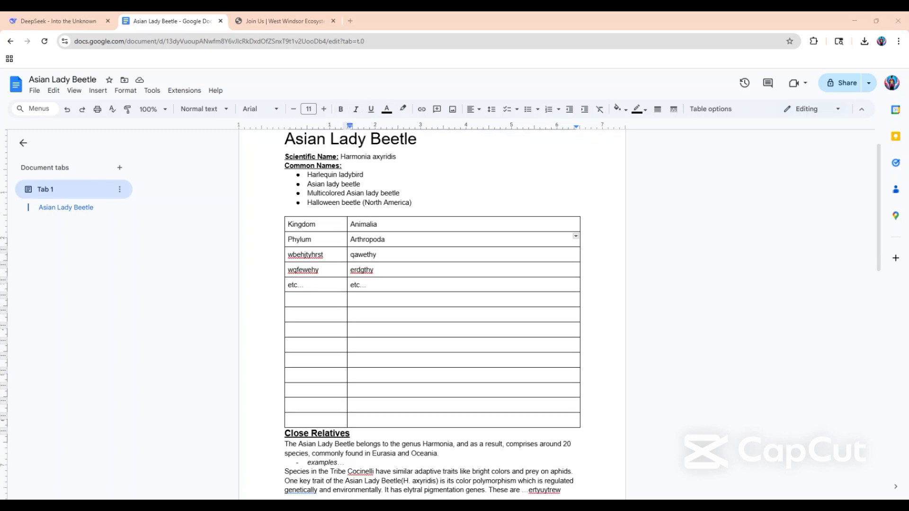
scroll(432, 313, up, 1)
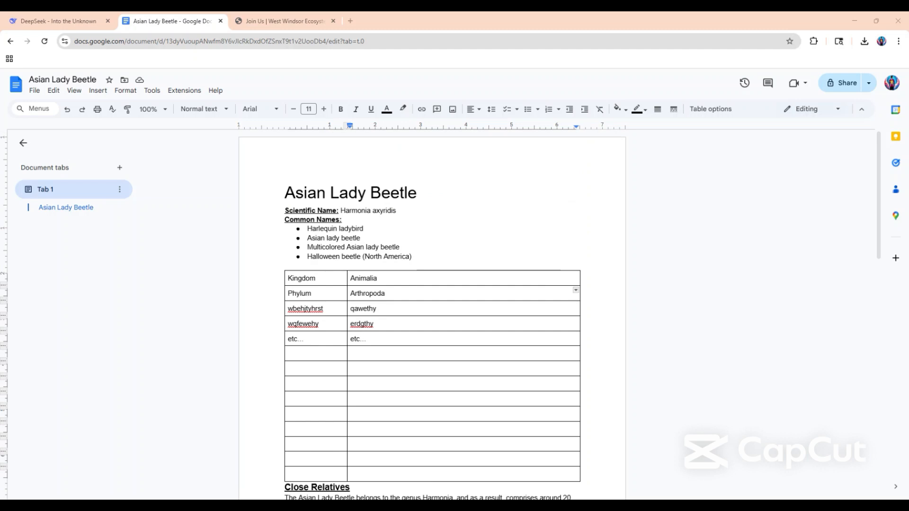
key(Up)
key(Up)
key(Up)
key(Up)
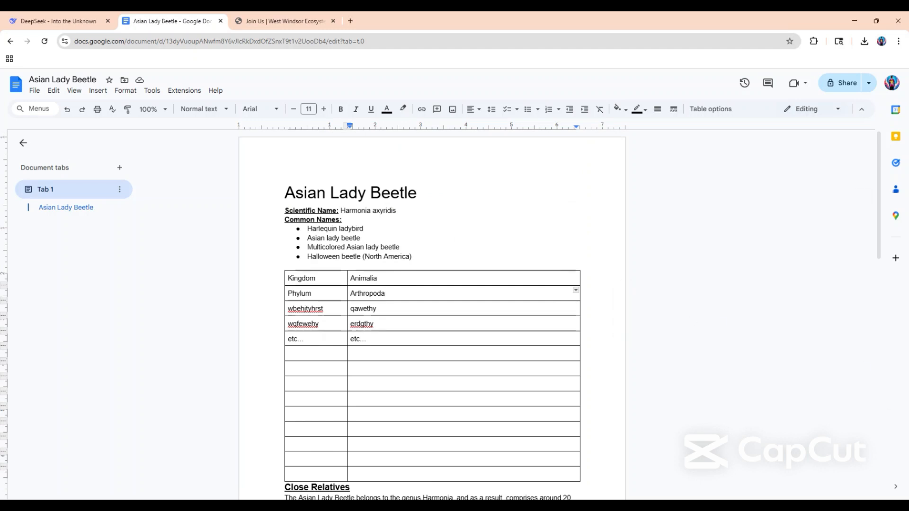
Try centre-aligning the entire document, and undo the alignment change.
key(ctrl+a)
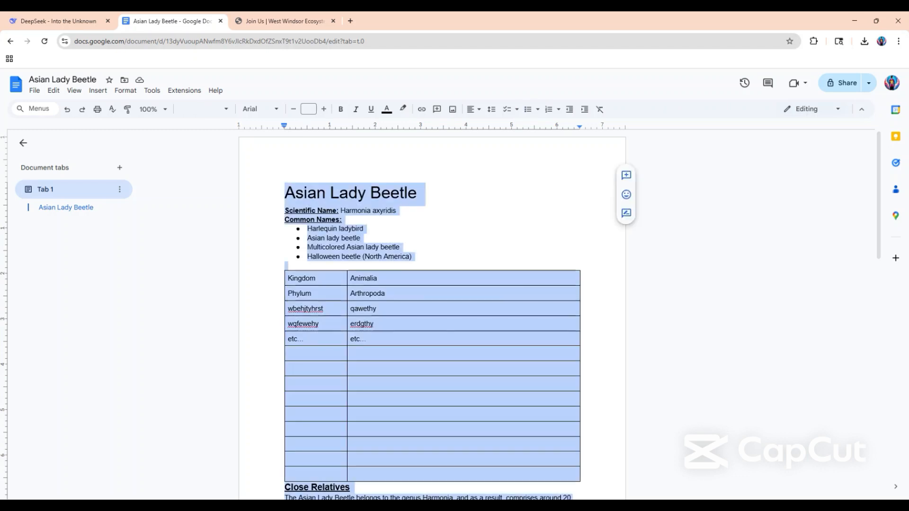
click(473, 109)
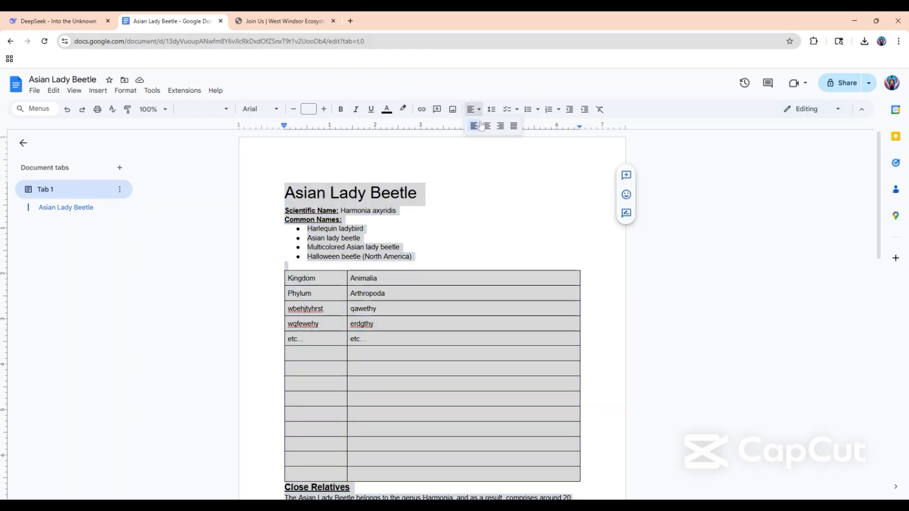
click(488, 131)
click(417, 238)
scroll(417, 238, down, 4)
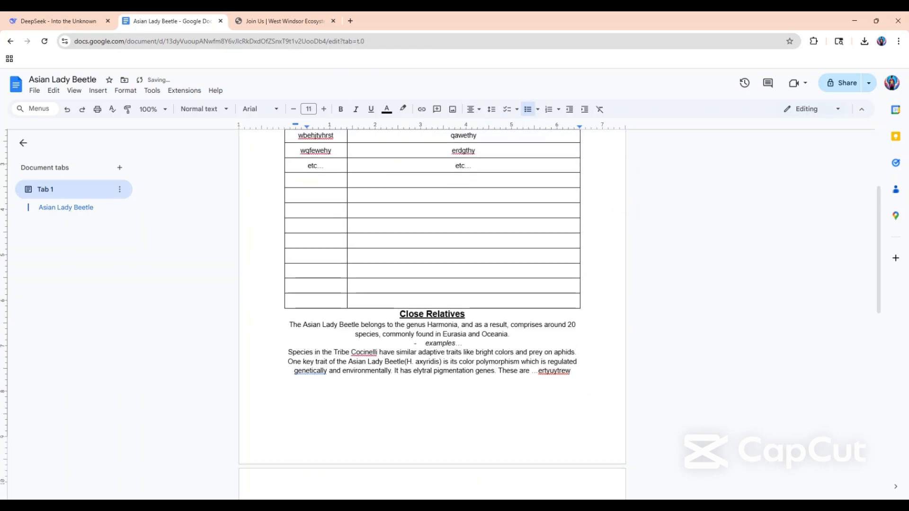
scroll(417, 238, up, 4)
key(ctrl+z)
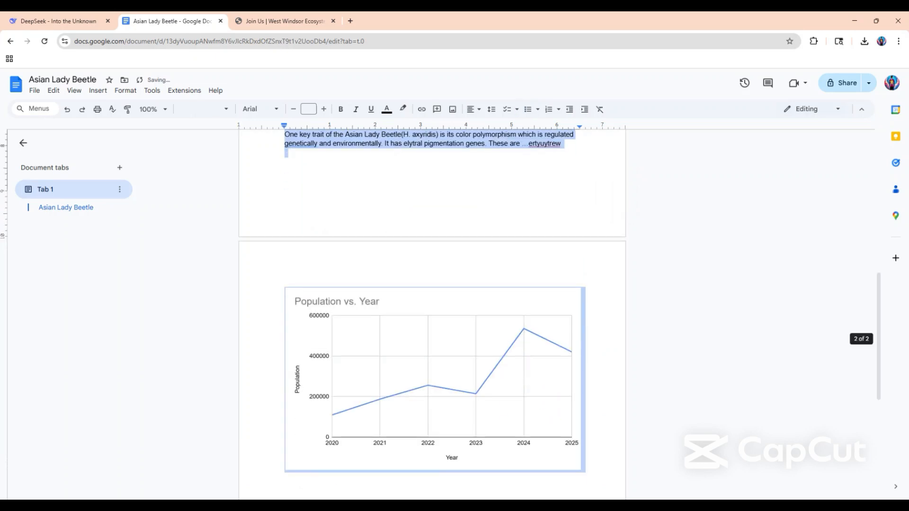
click(371, 185)
Narrow the Population vs. Year chart on the second page to about 3.6 inches wide, keeping its height.
scroll(377, 328, down, 2)
click(377, 328)
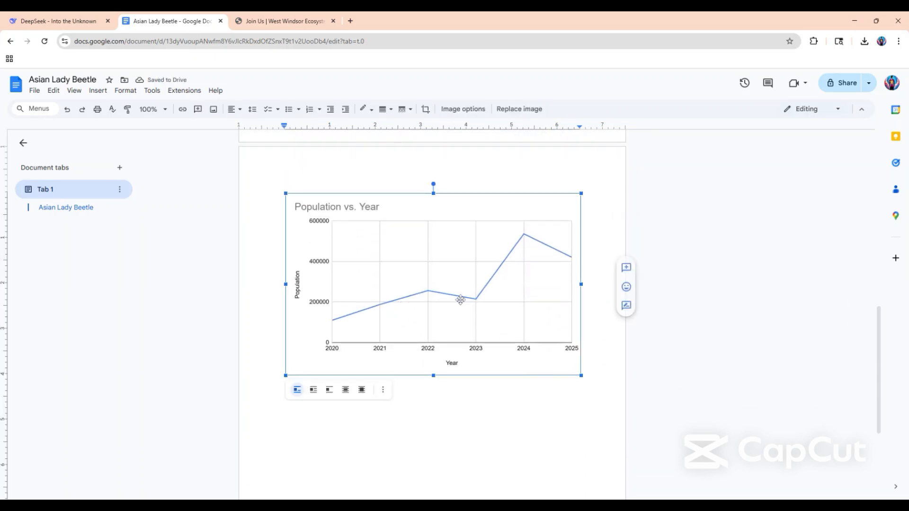
drag(580, 285, 448, 283)
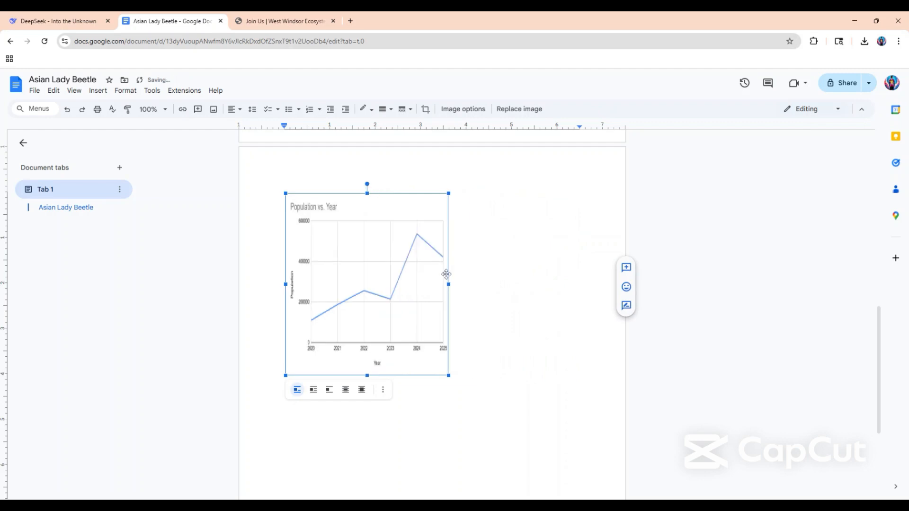
Set the Population vs. Year chart to wrap text and move it directly beneath the Close Relatives heading, beside the section's text.
click(313, 389)
drag(367, 341, 374, 267)
drag(374, 335, 385, 331)
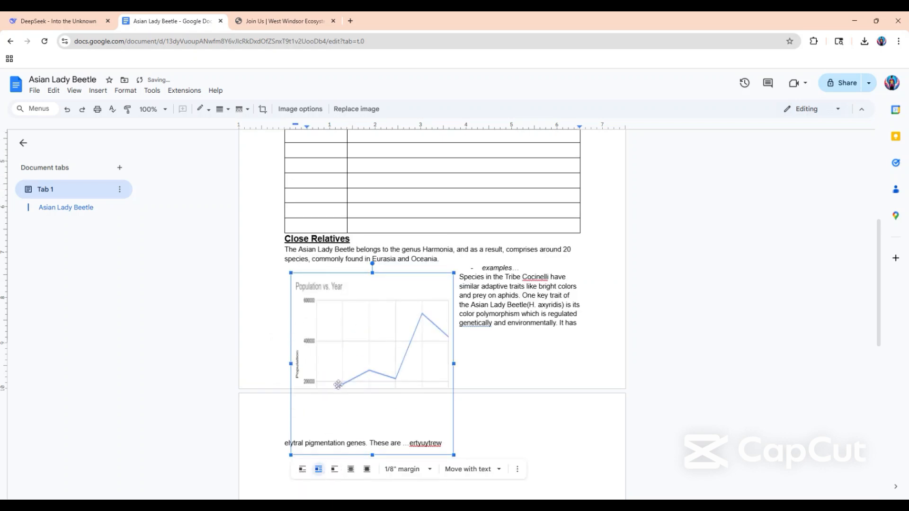
drag(341, 292, 328, 267)
drag(382, 283, 382, 284)
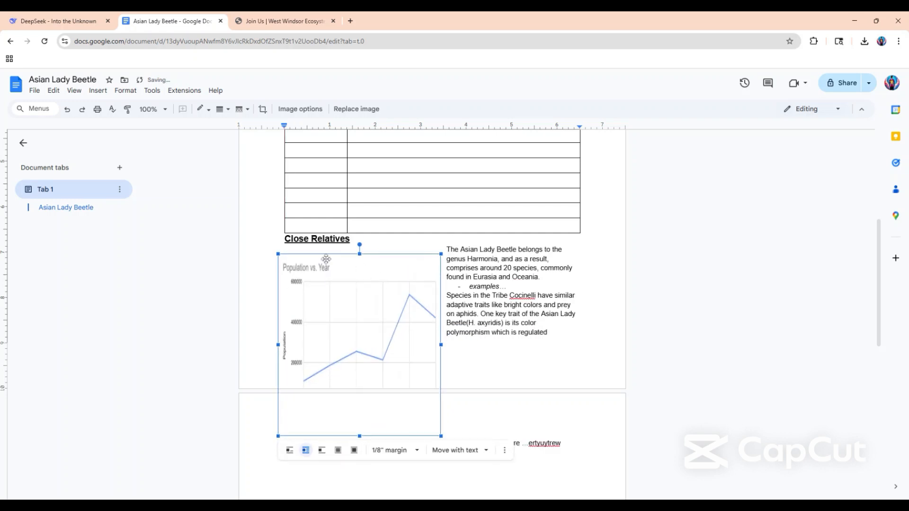
Add blank lines before the Close Relatives heading to push the whole section and its chart onto the second page.
click(290, 239)
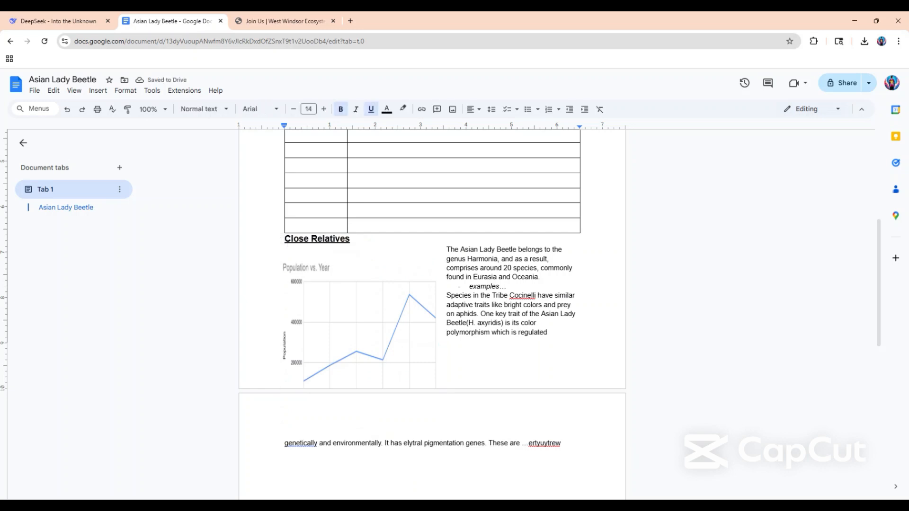
key(Return)
key(Return)
key(Return)
key(Return)
key(Return)
key(Return)
key(Return)
key(Return)
key(Return)
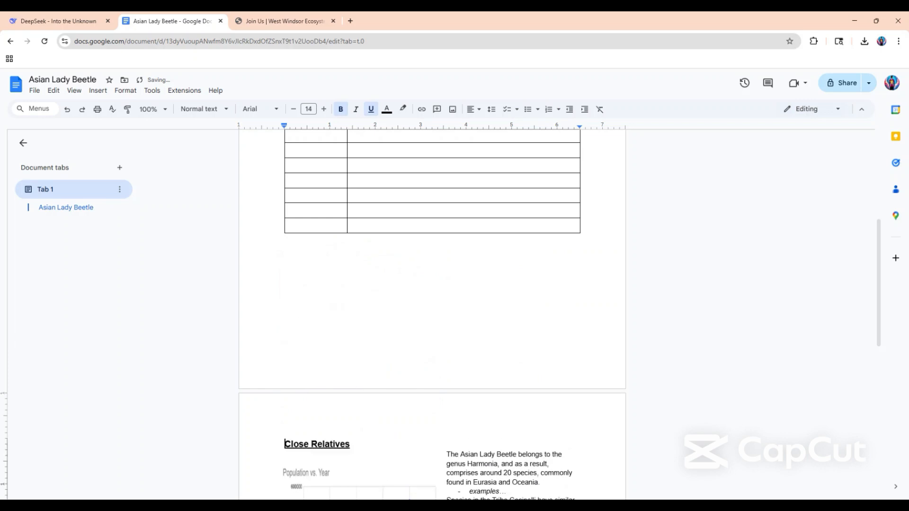
scroll(366, 326, down, 7)
scroll(365, 325, up, 3)
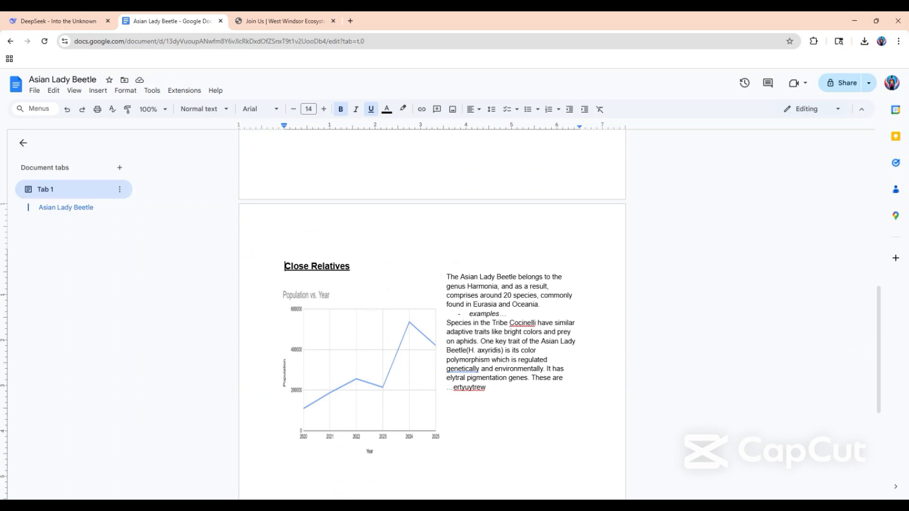
Insert blank lines before the "Species in the Tribe" paragraph to move it down towards the chart's lower edge.
click(447, 323)
key(Return)
key(Return)
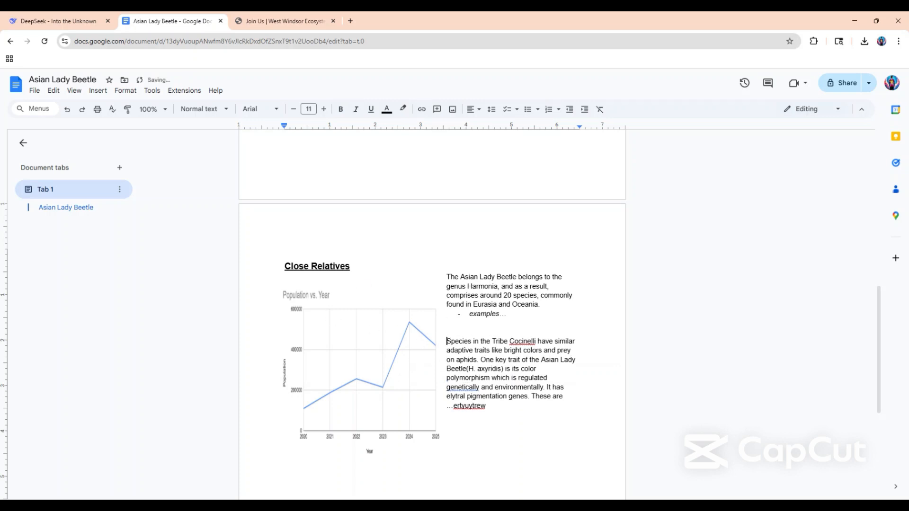
key(Return)
key(Return)
key(Return)
key(Return)
key(Return)
key(Return)
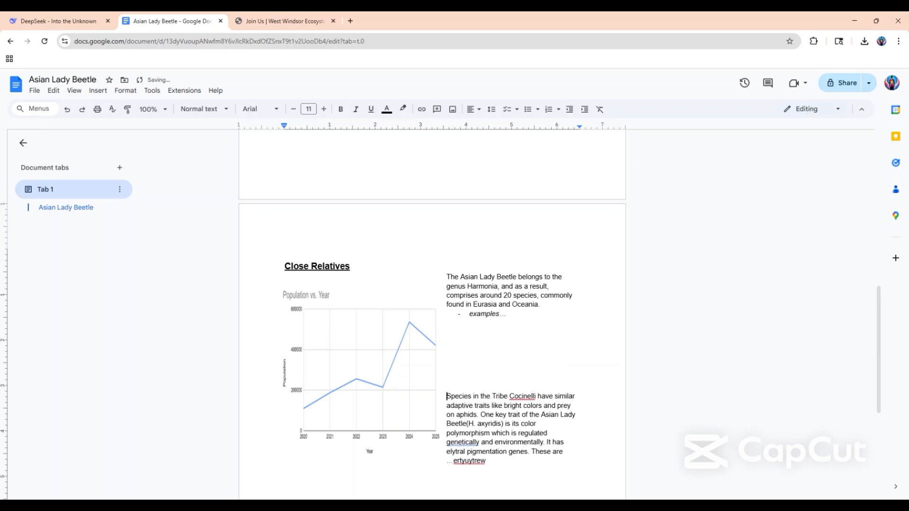
key(Return)
key(Return)
scroll(431, 314, down, 3)
key(Return)
key(Return)
key(Return)
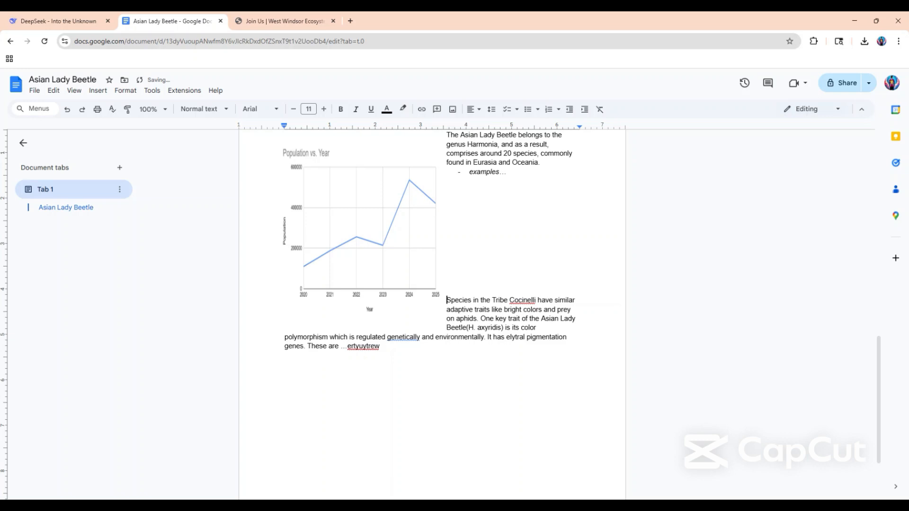
Add four placeholder "Ex" items to the bulleted list below "Examples…", without leaving an empty bullet at the end.
click(506, 172)
key(Return)
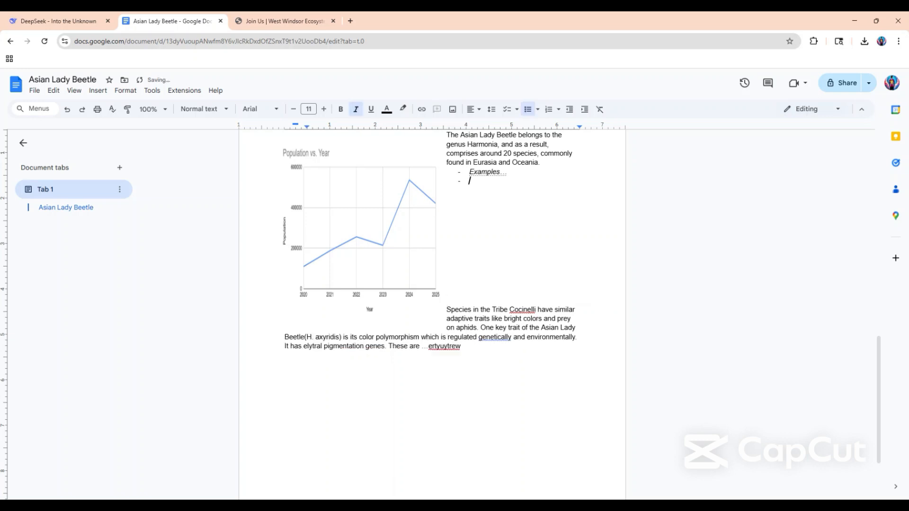
text(Ex)
key(Return)
text(ex)
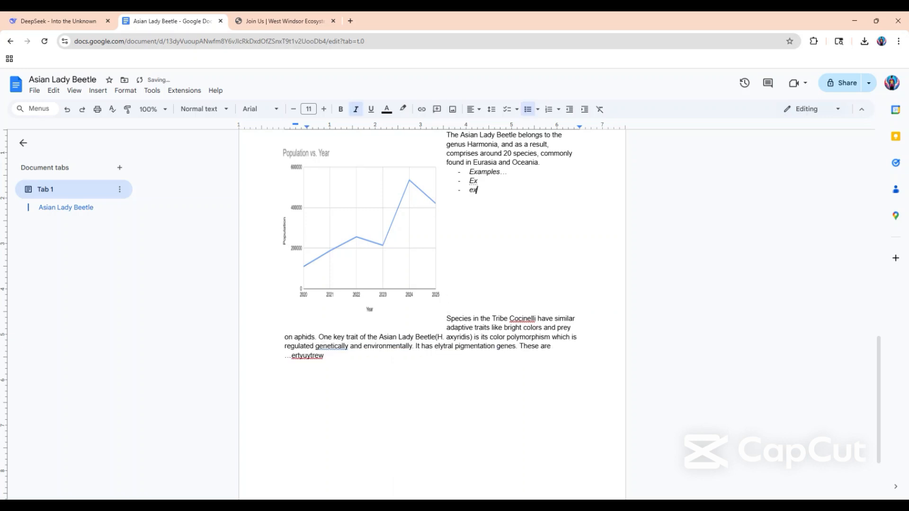
key(Return)
text(ex)
key(Return)
text(Ex)
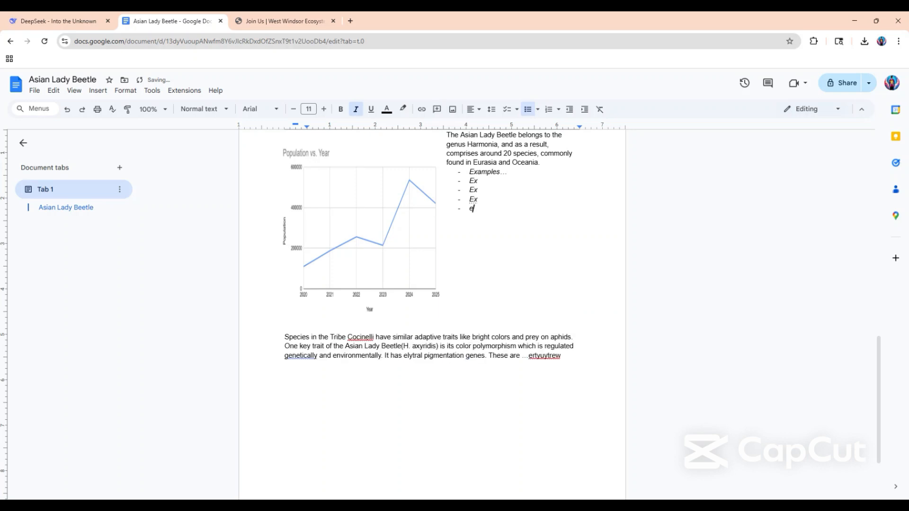
key(Return)
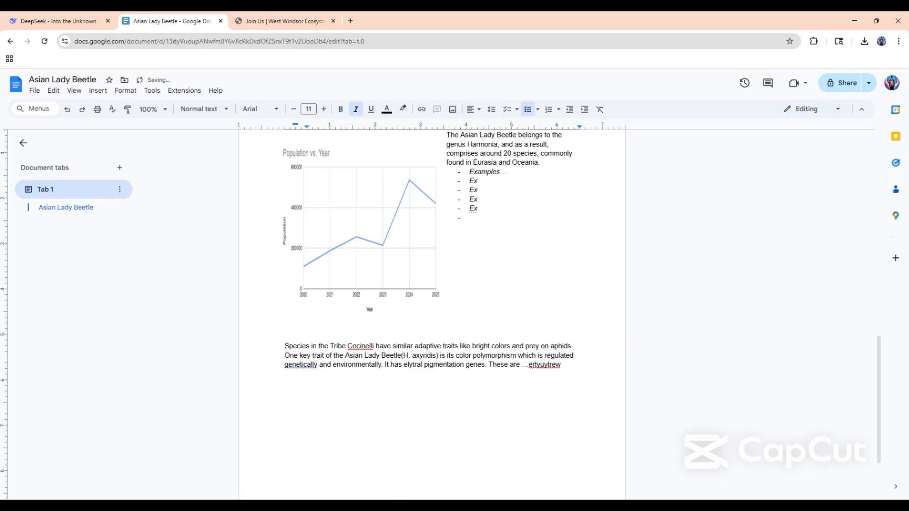
key(ctrl+z)
Delete three of the blank lines between the example list and the "Species in the Tribe" paragraph.
click(447, 226)
key(BackSpace)
key(BackSpace)
key(BackSpace)
key(BackSpace)
key(BackSpace)
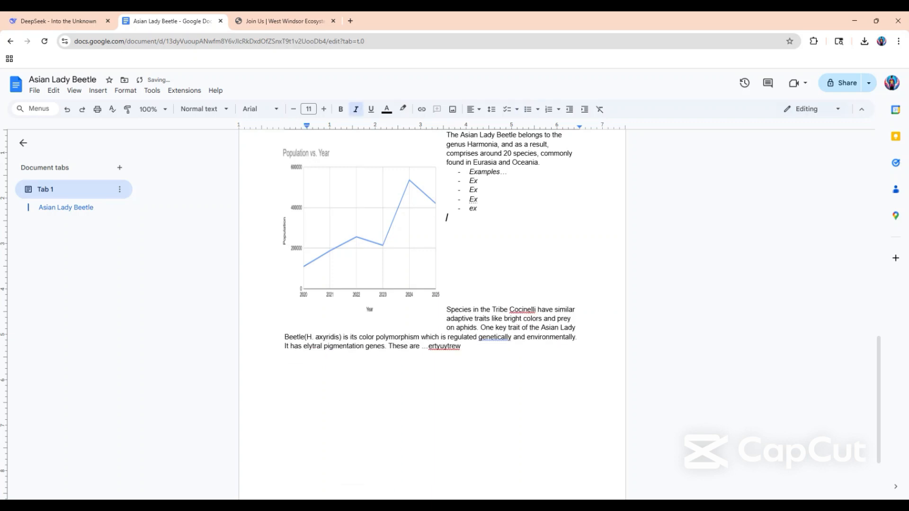
Widen the Population vs. Year chart to about 4.9 inches, keeping its height.
click(447, 271)
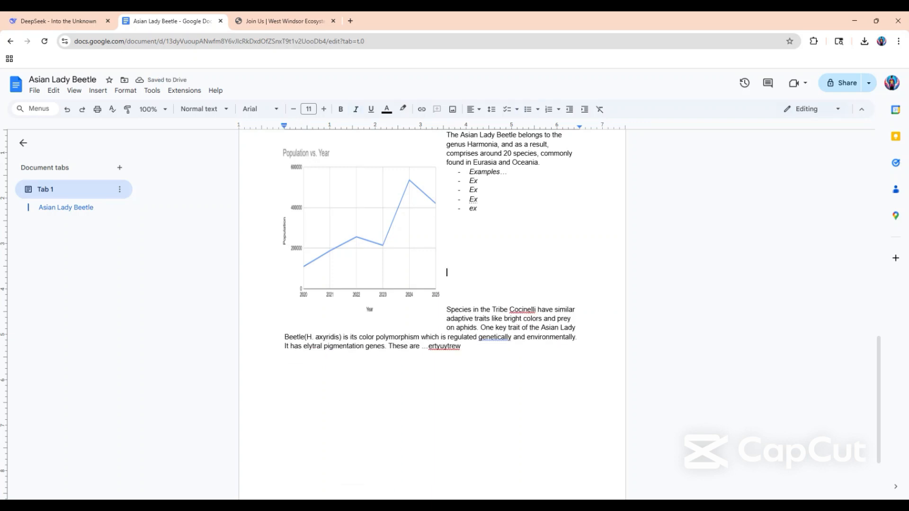
scroll(432, 314, up, 4)
scroll(432, 315, down, 3)
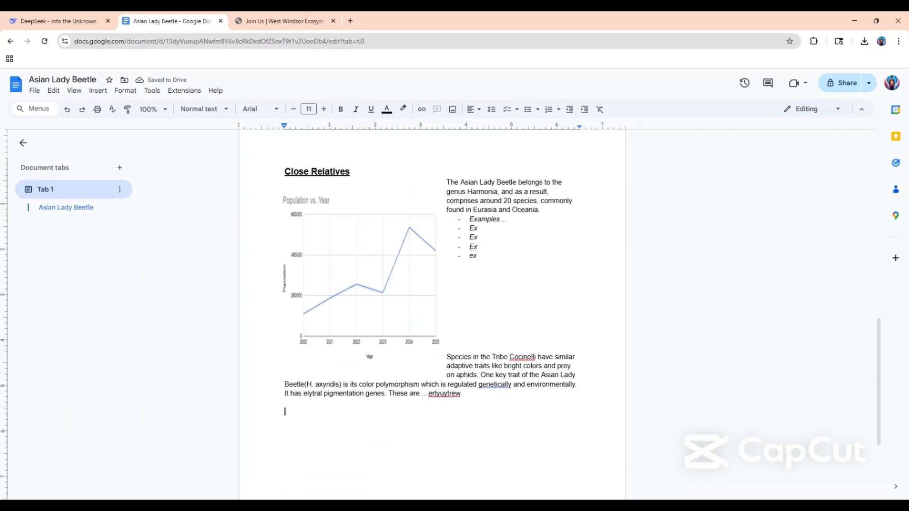
scroll(431, 315, up, 1)
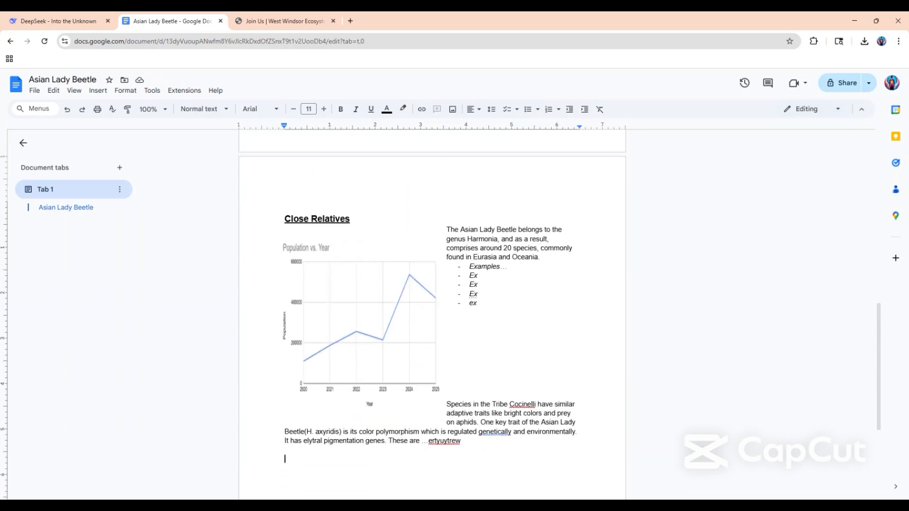
click(411, 346)
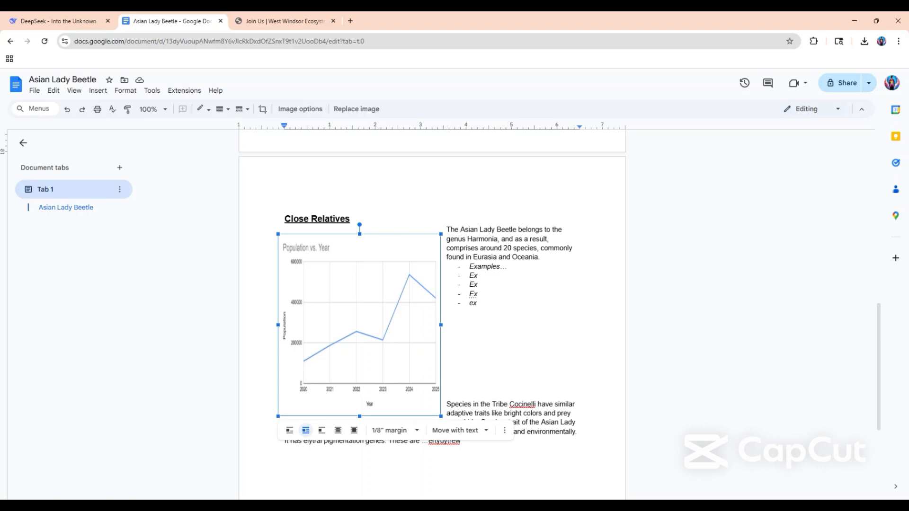
drag(443, 325, 500, 326)
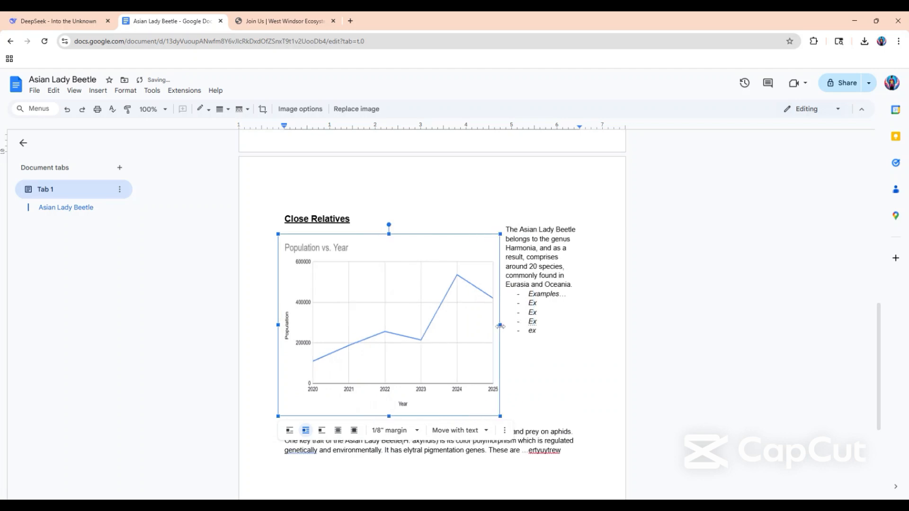
Remove more blank lines after the example list so the "Species in the Tribe" paragraph moves up beside the widened chart.
click(505, 395)
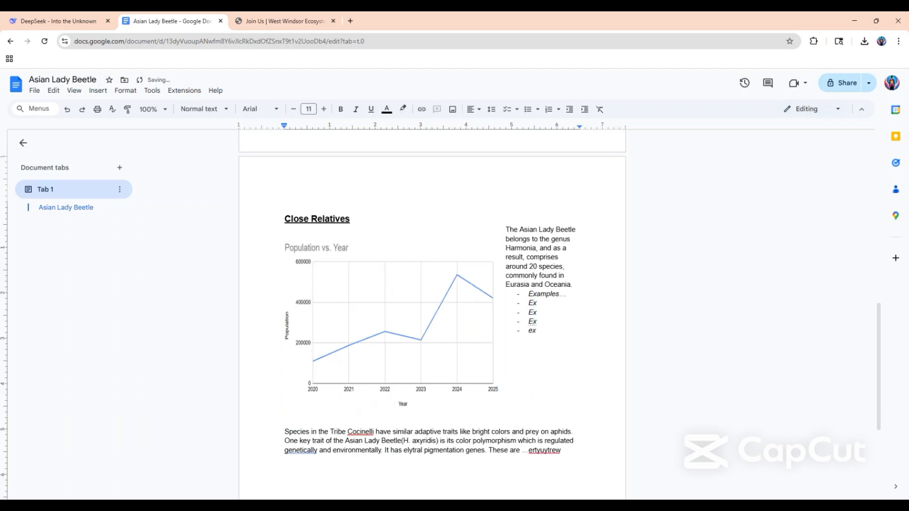
key(BackSpace)
key(BackSpace)
key(BackSpace)
key(BackSpace)
key(BackSpace)
key(BackSpace)
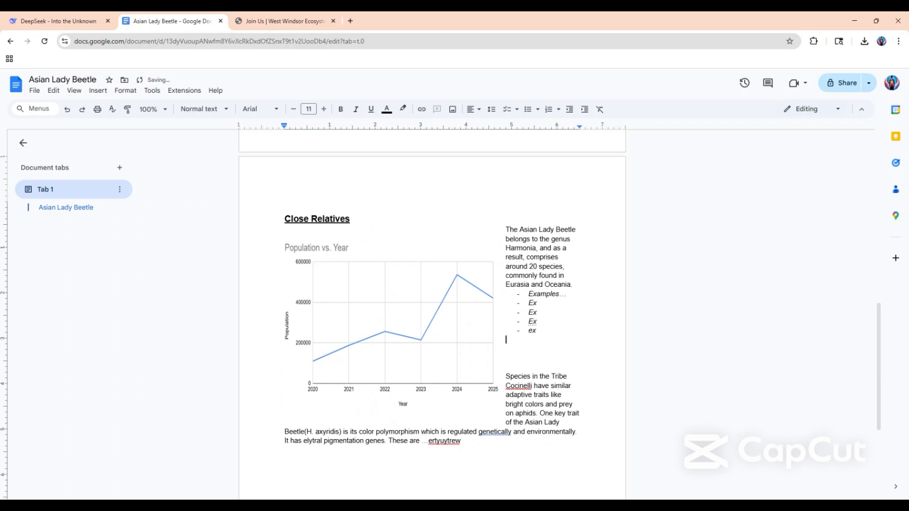
key(BackSpace)
scroll(450, 415, up, 1)
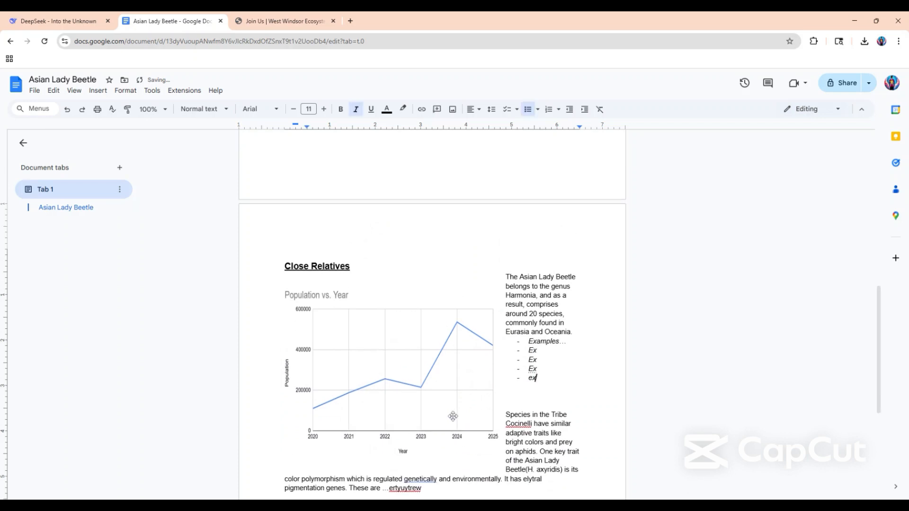
scroll(450, 416, down, 3)
scroll(450, 418, up, 2)
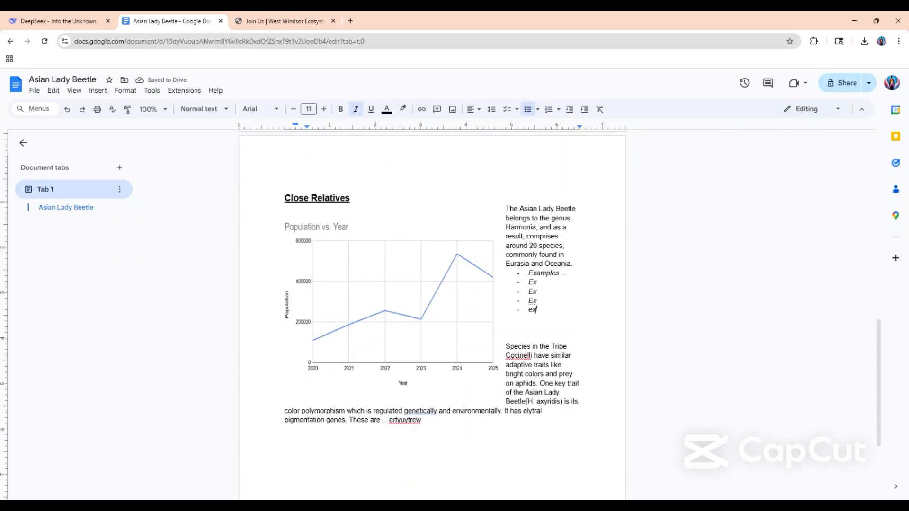
Change the font of the Close Relatives body text and example list to Lexend, after trying Courier New.
drag(422, 441, 505, 230)
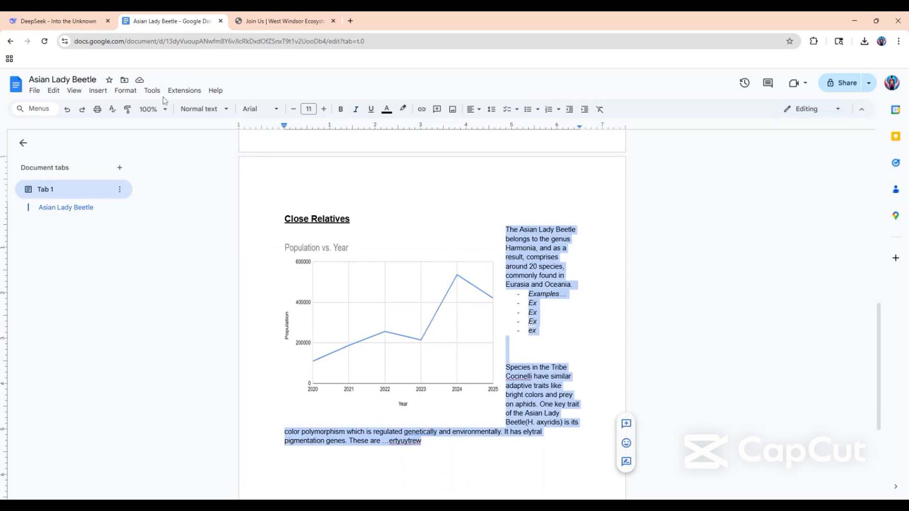
click(259, 109)
click(270, 171)
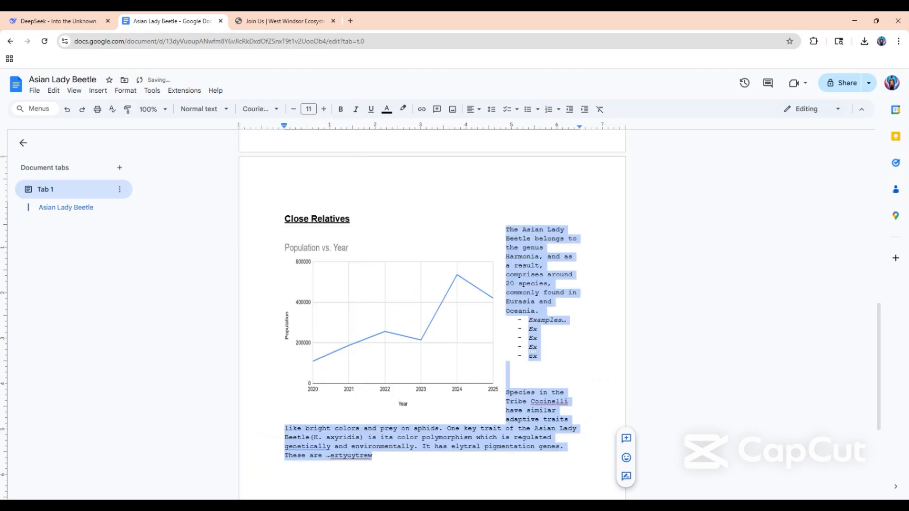
click(271, 109)
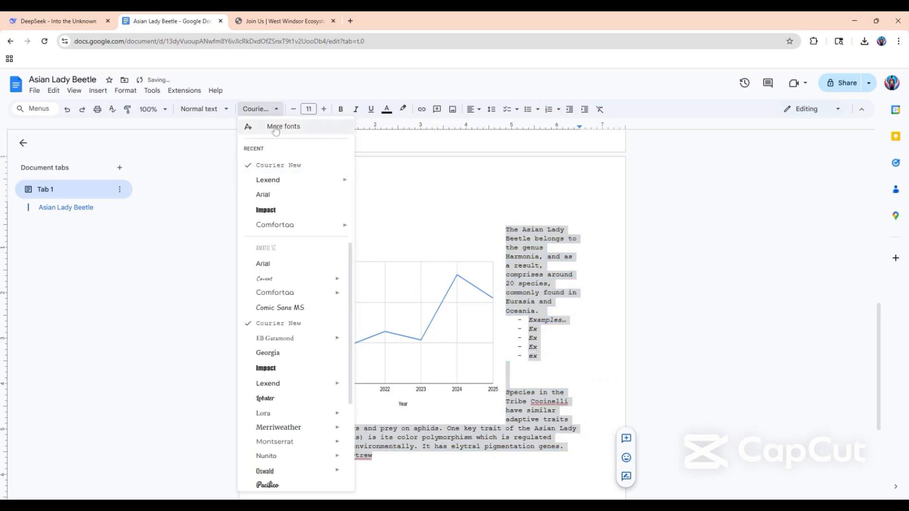
click(273, 180)
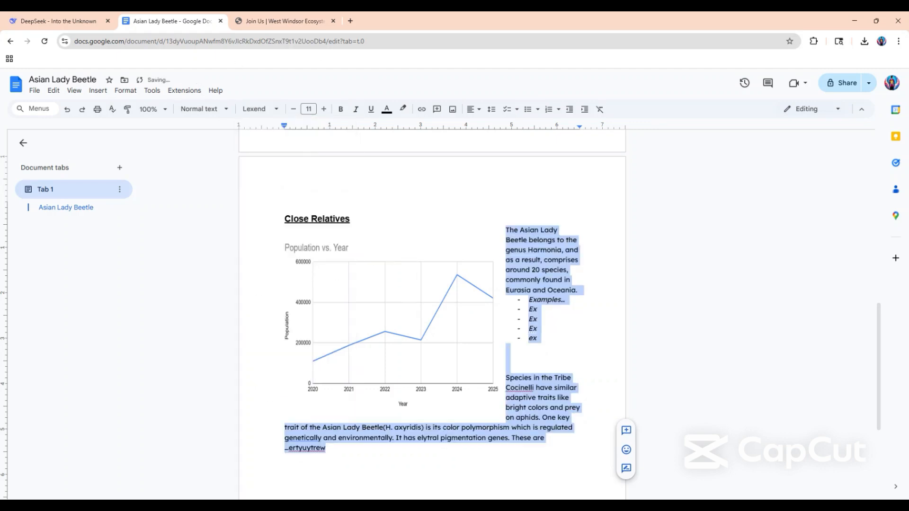
drag(351, 219, 285, 276)
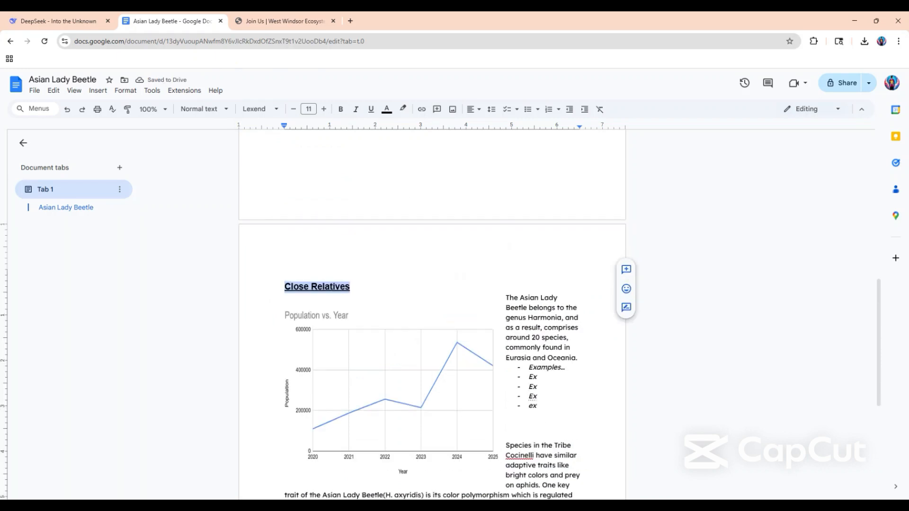
click(506, 297)
scroll(506, 303, down, 3)
scroll(506, 303, up, 1)
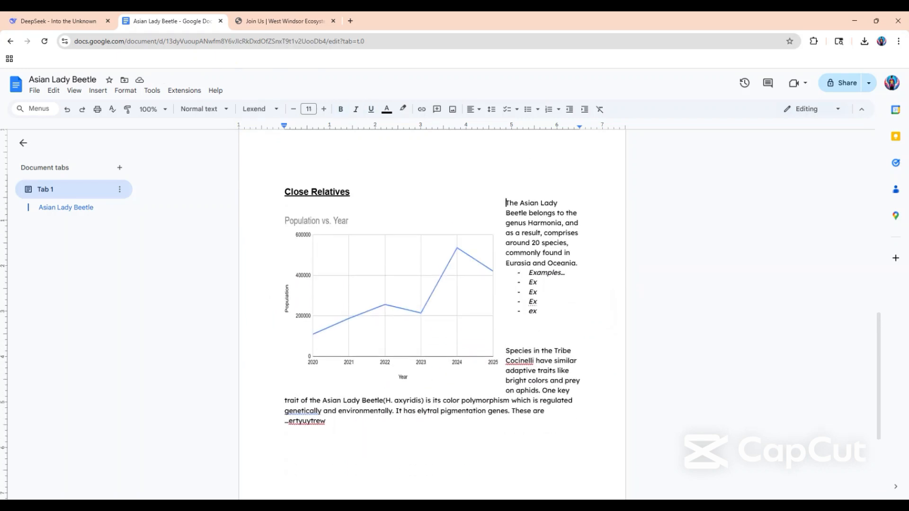
Change the example list's dashes to the diamond-shaped bullet style.
drag(538, 311, 529, 273)
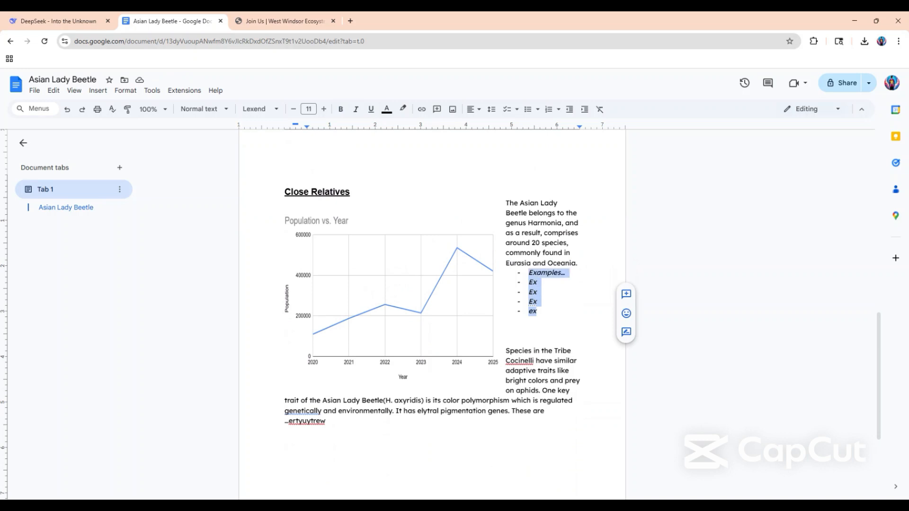
click(537, 110)
click(580, 151)
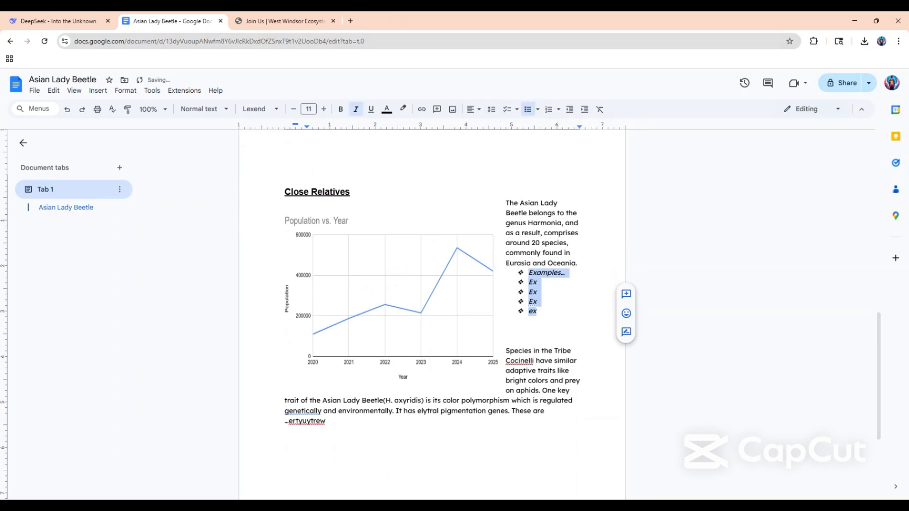
click(549, 311)
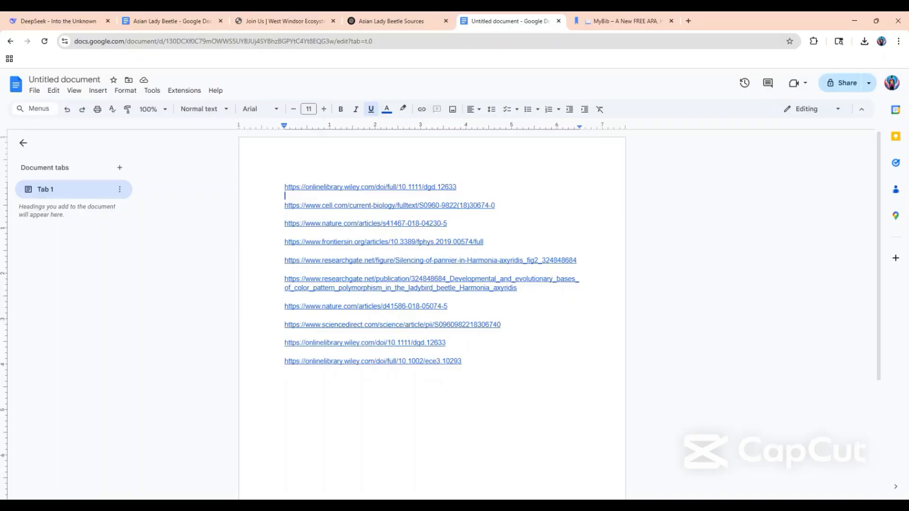
Look at ChatGPT's Asian Lady Beetle sources answer and return to the Asian Lady Beetle article.
click(388, 22)
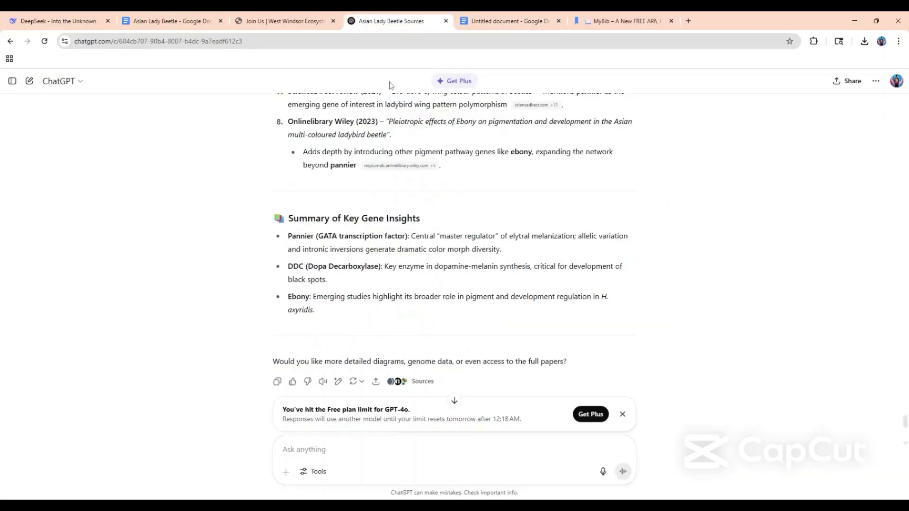
click(254, 21)
click(192, 22)
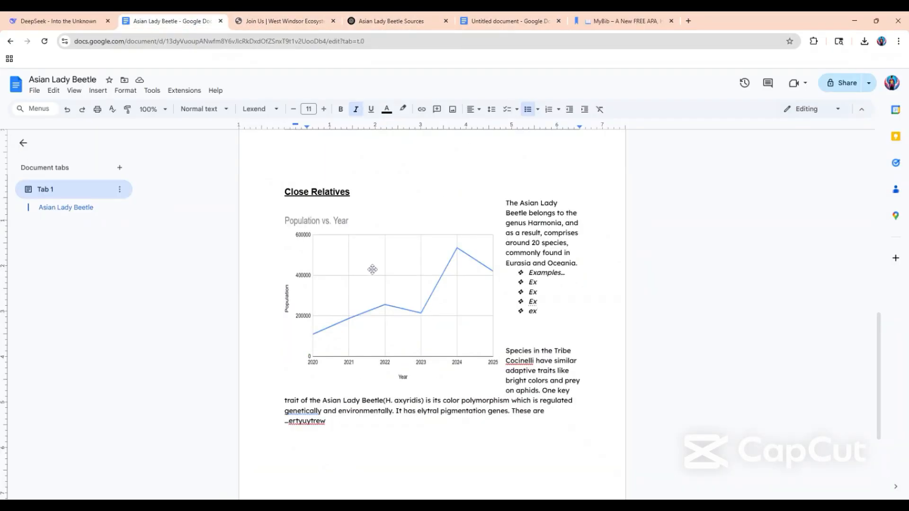
click(502, 21)
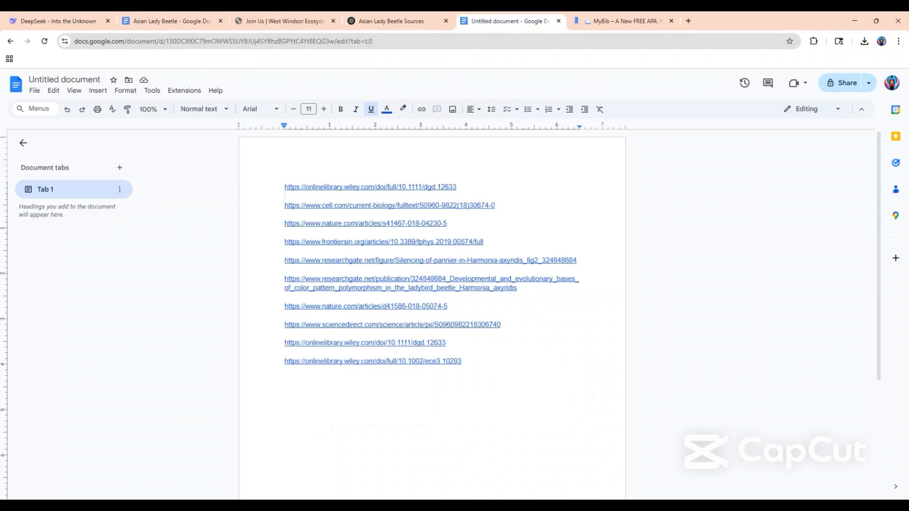
drag(285, 187, 460, 187)
key(ctrl+c)
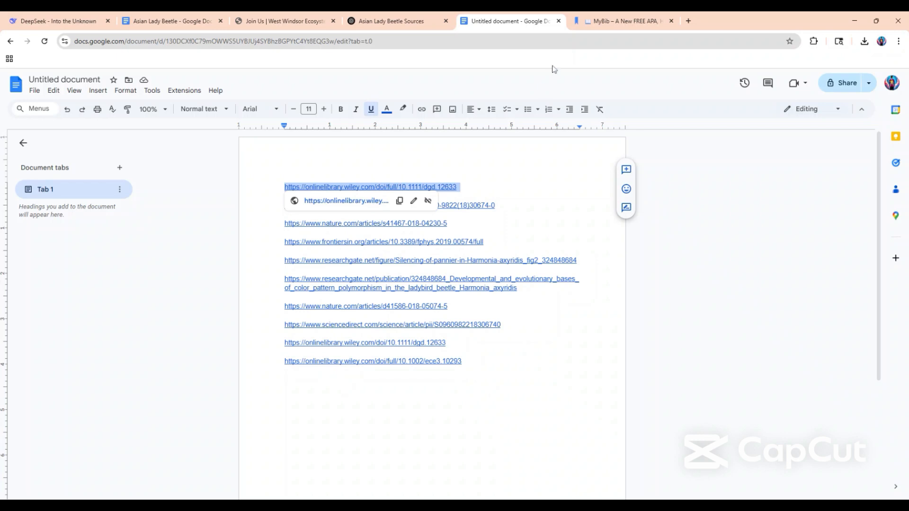
key(ctrl+Tab)
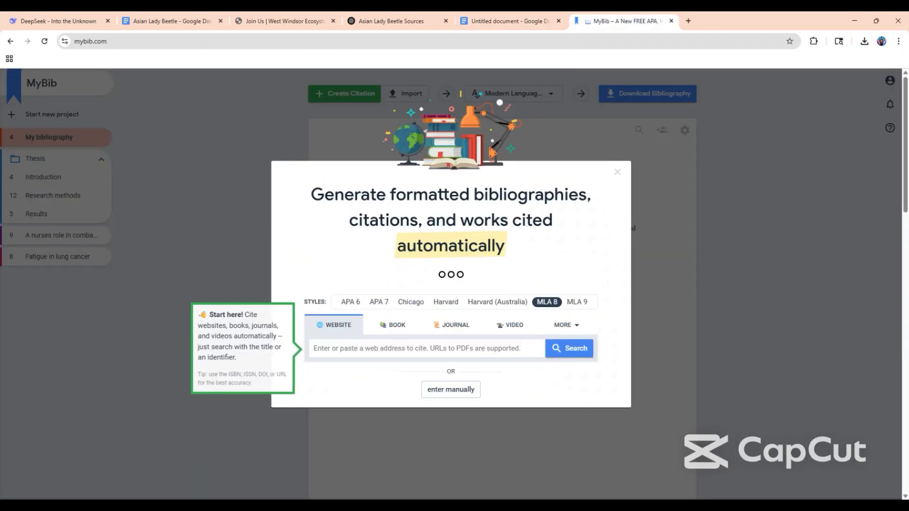
key(ctrl+v)
click(569, 348)
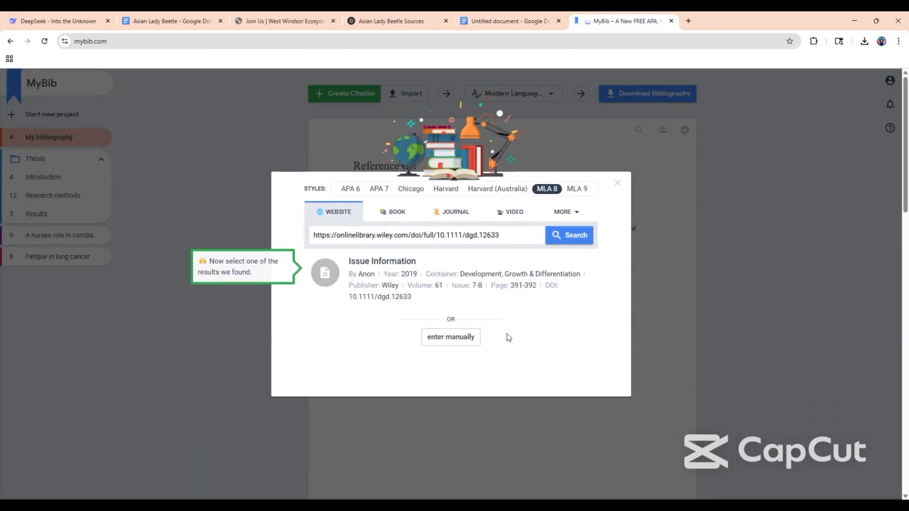
Add the found "Issue Information" source to the bibliography as an MLA 8 citation.
click(142, 41)
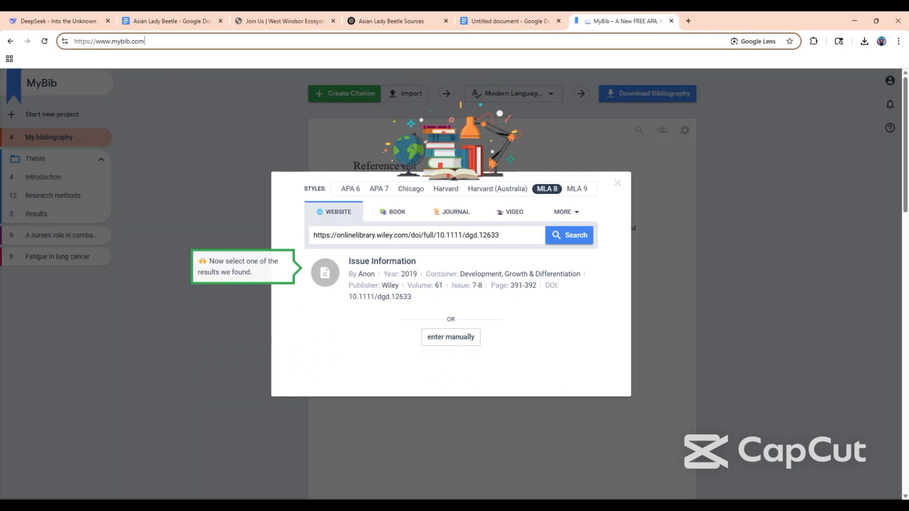
click(367, 347)
click(398, 296)
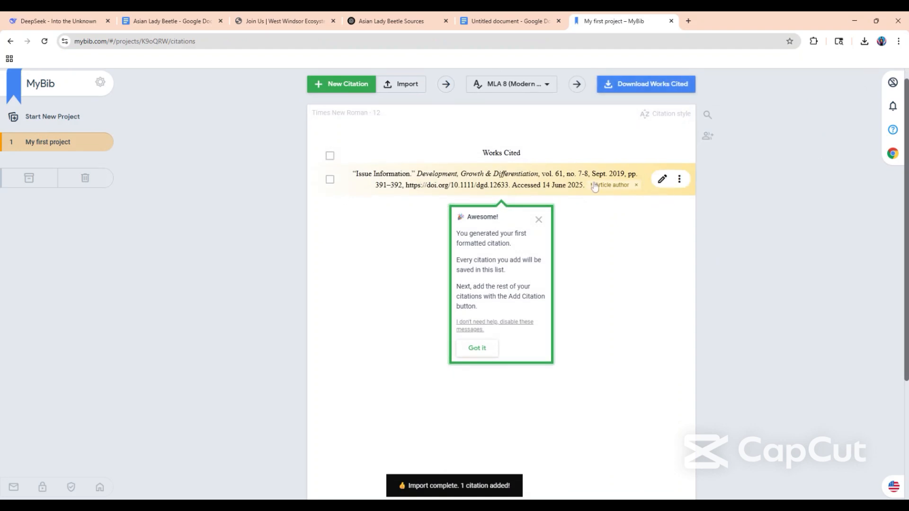
Copy the "Issue Information" bibliography entry and dismiss the first-citation and download help tips.
click(519, 182)
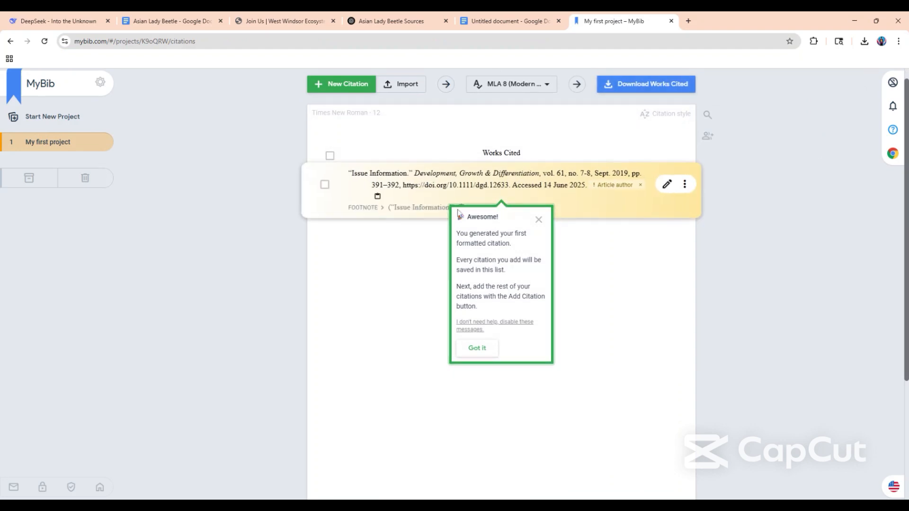
click(538, 220)
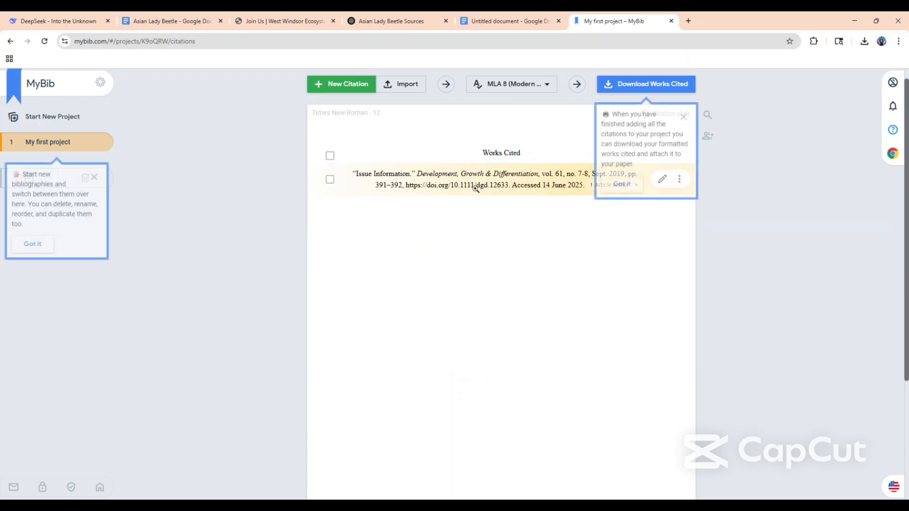
click(457, 186)
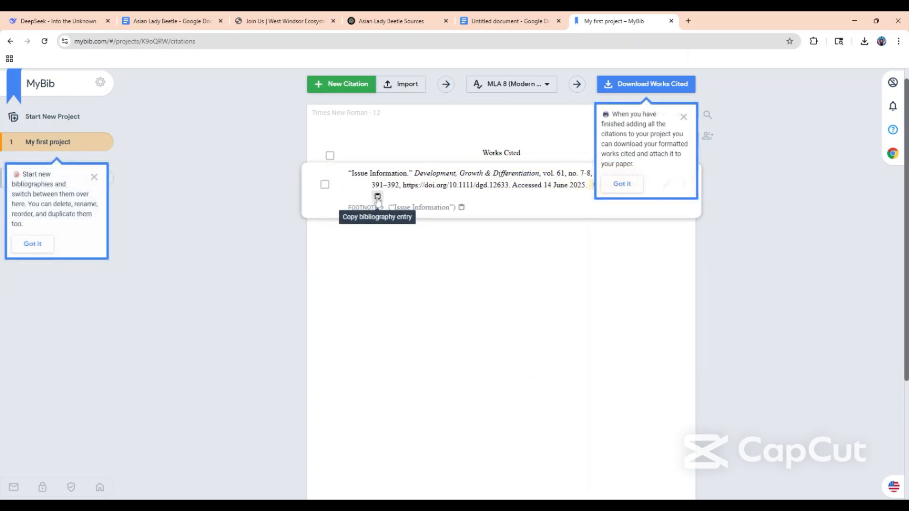
click(378, 197)
click(684, 117)
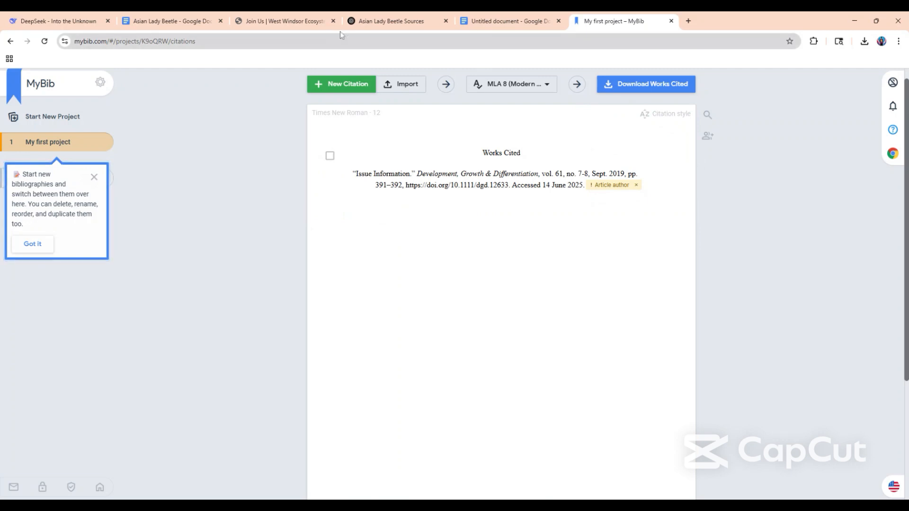
Return to the Asian Lady Beetle article and start a new line after its last paragraph.
click(163, 29)
scroll(431, 284, down, 3)
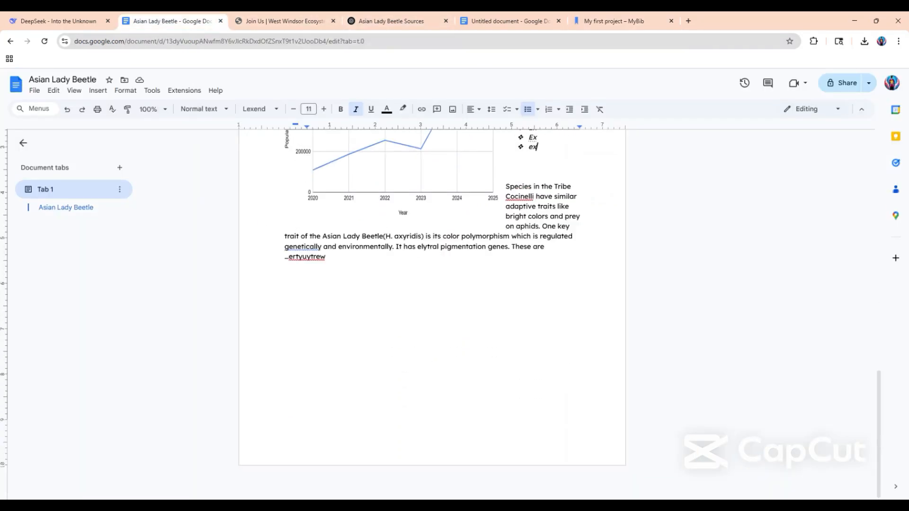
click(326, 257)
key(Return)
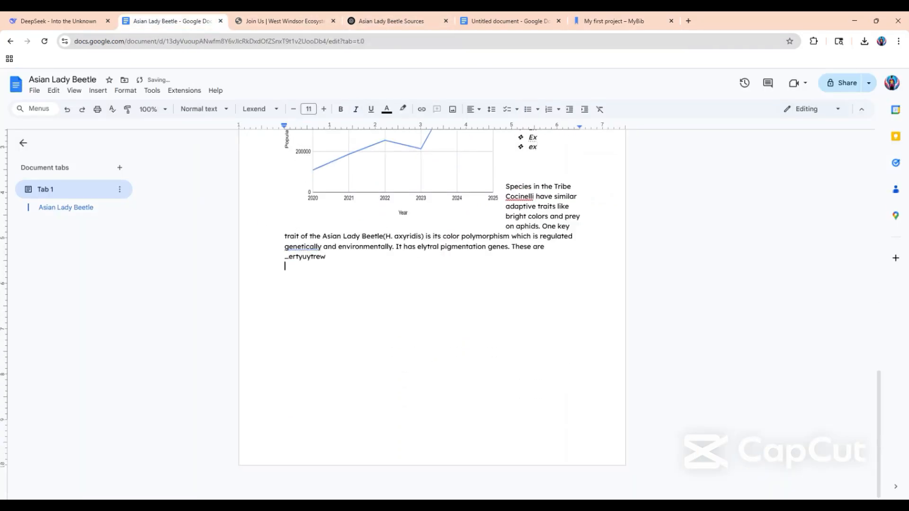
Examine the "17. Sources and Citations" requirements on the West Windsor Ecosystem Join page.
click(284, 21)
scroll(433, 306, down, 20)
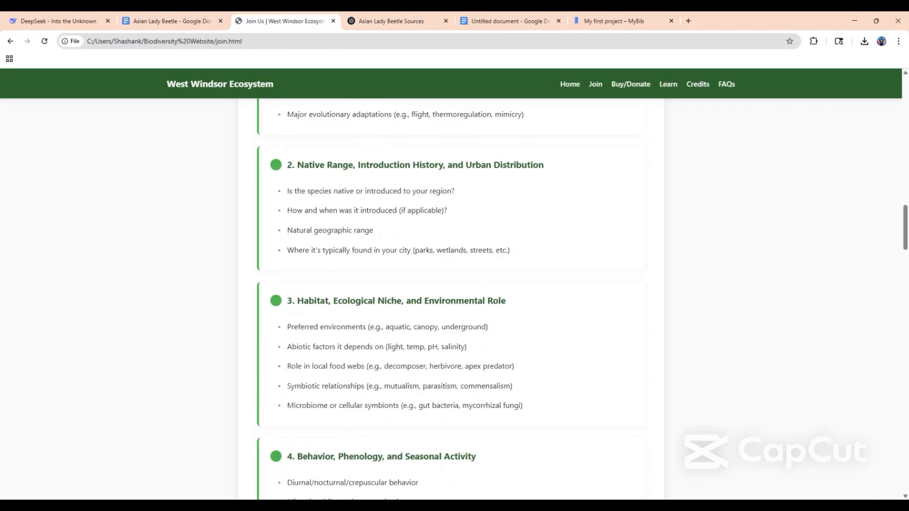
scroll(433, 307, down, 20)
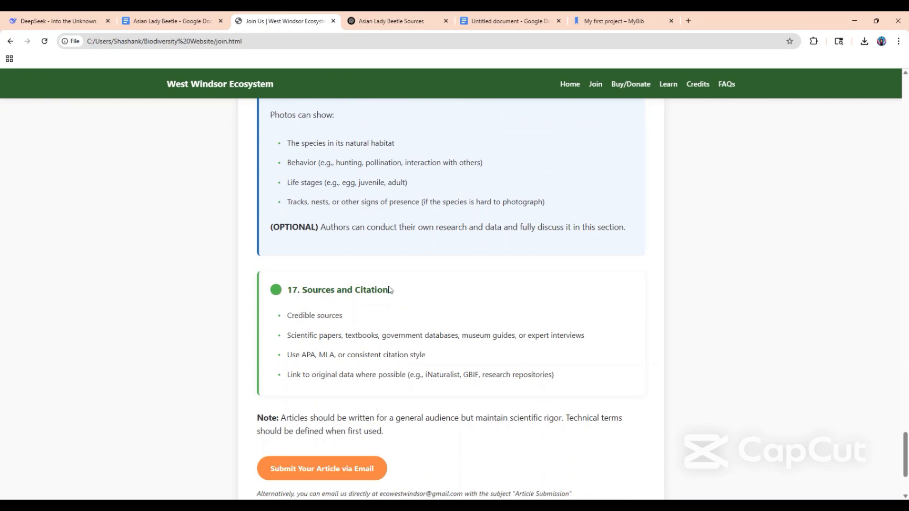
mouse_move(288, 290)
mouse_down()
mouse_move(352, 290)
mouse_move(287, 291)
mouse_up()
click(406, 296)
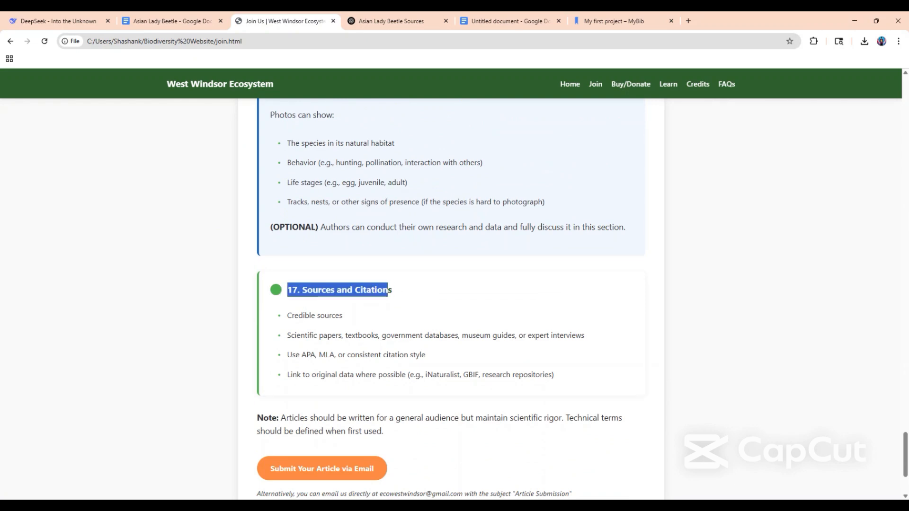
click(413, 295)
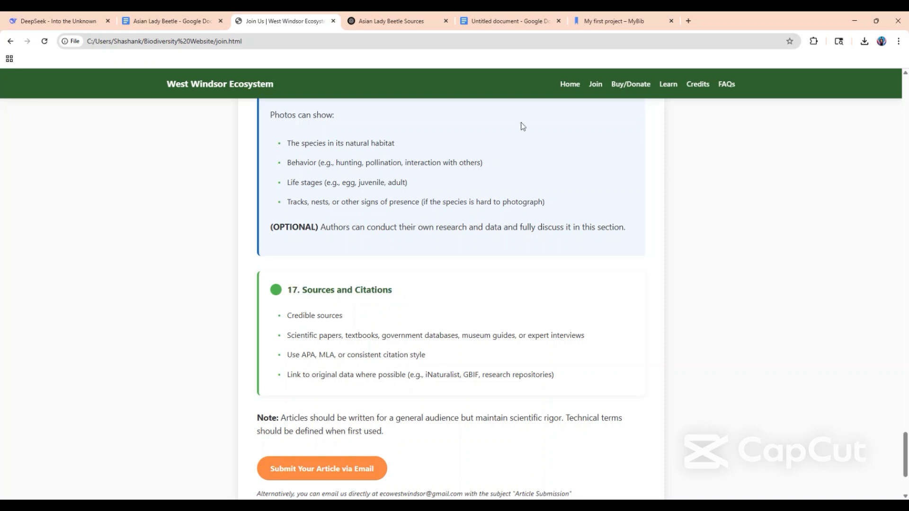
Paste the copied citation at the end of the Asian Lady Beetle article and replace it with an unformatted copy.
click(509, 21)
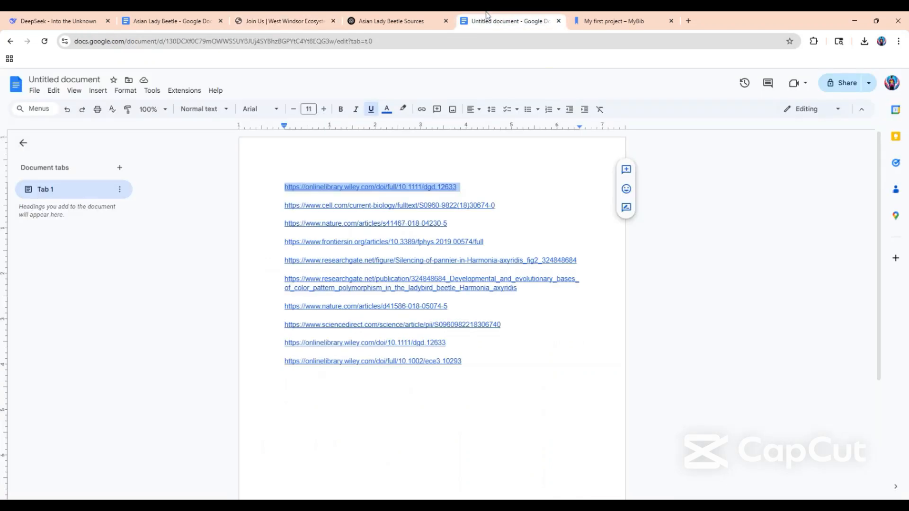
click(210, 26)
key(ctrl+v)
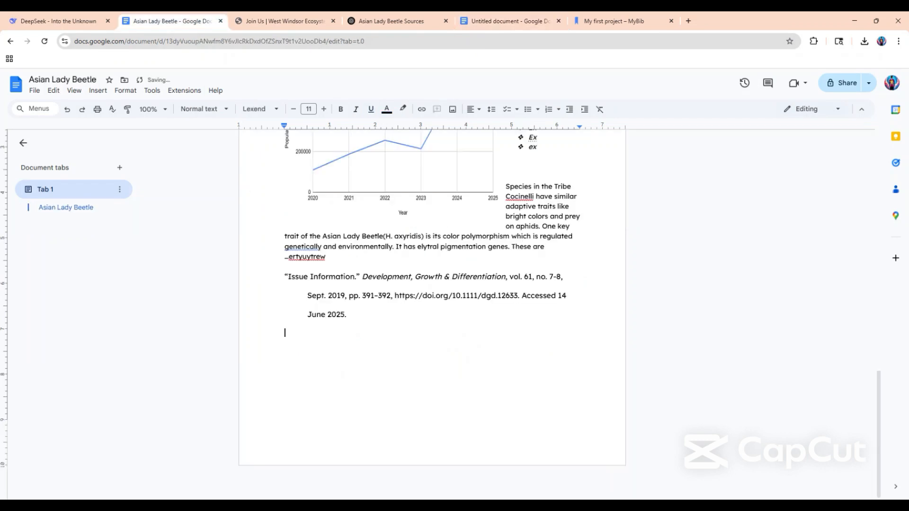
key(ctrl+shift+Up)
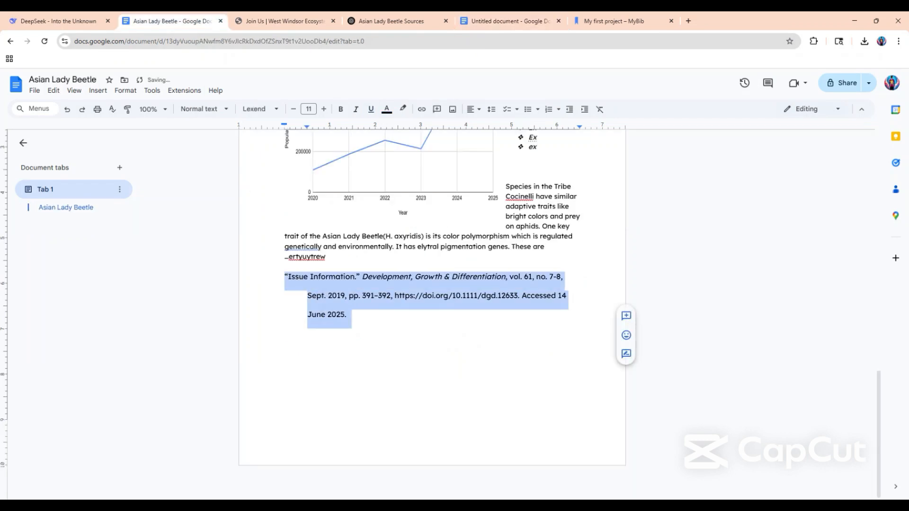
key(ctrl+shift+v)
Add a "Sources and Citations" line in the Subtitle style above the pasted citation.
click(326, 257)
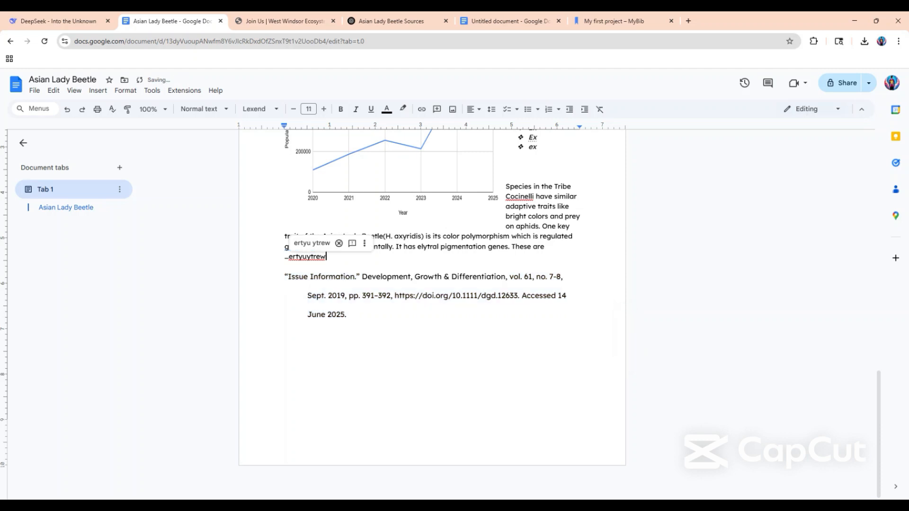
key(Return)
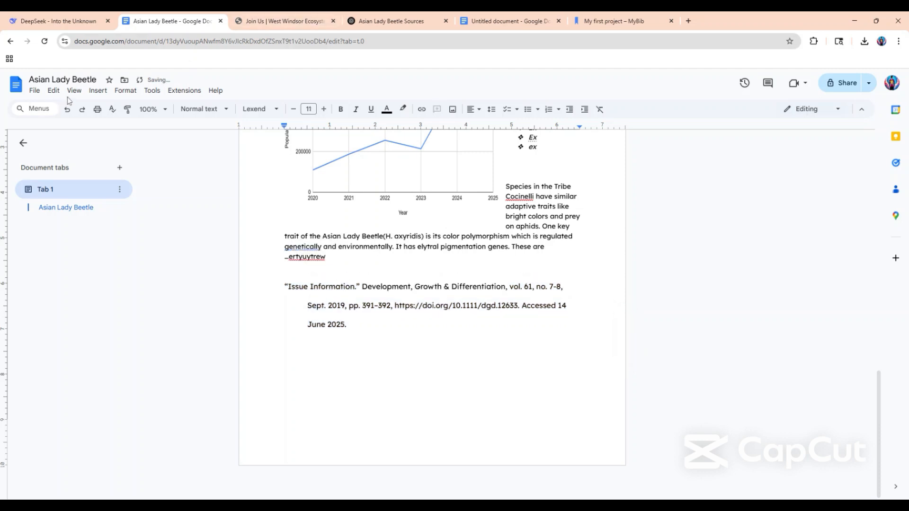
click(205, 109)
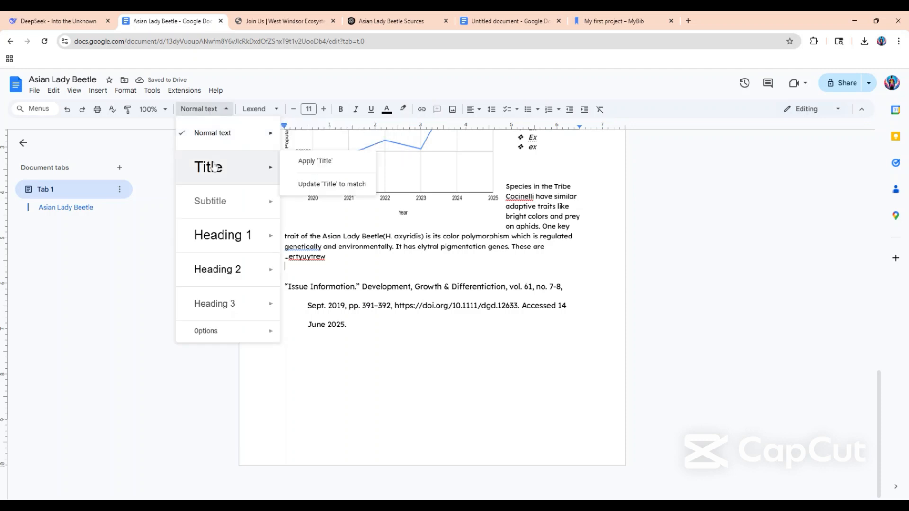
click(218, 203)
text(So)
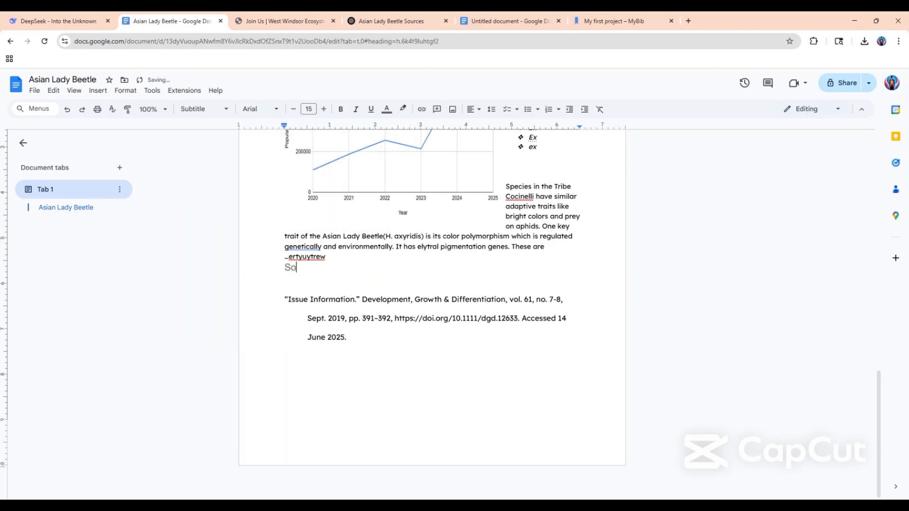
text(urces and Citations)
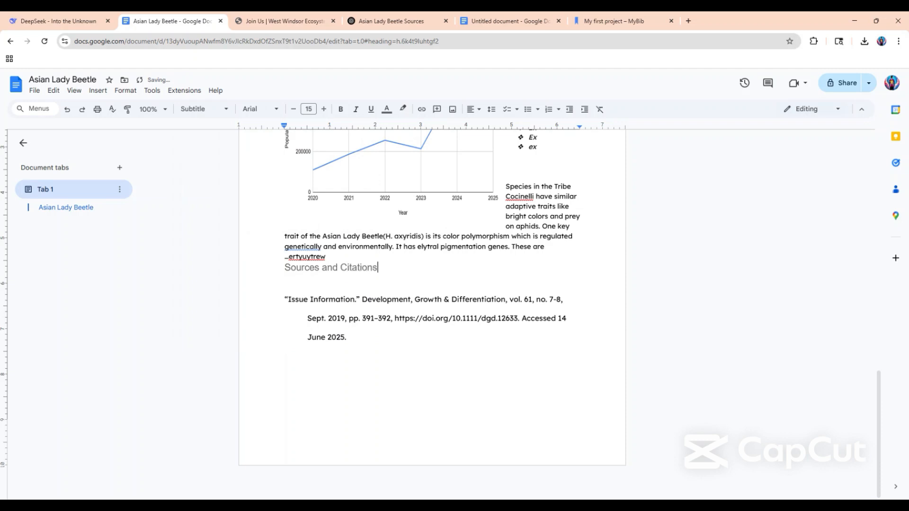
Turn the pasted citation into a numbered list item, undoing the removal of its indent.
key(Right)
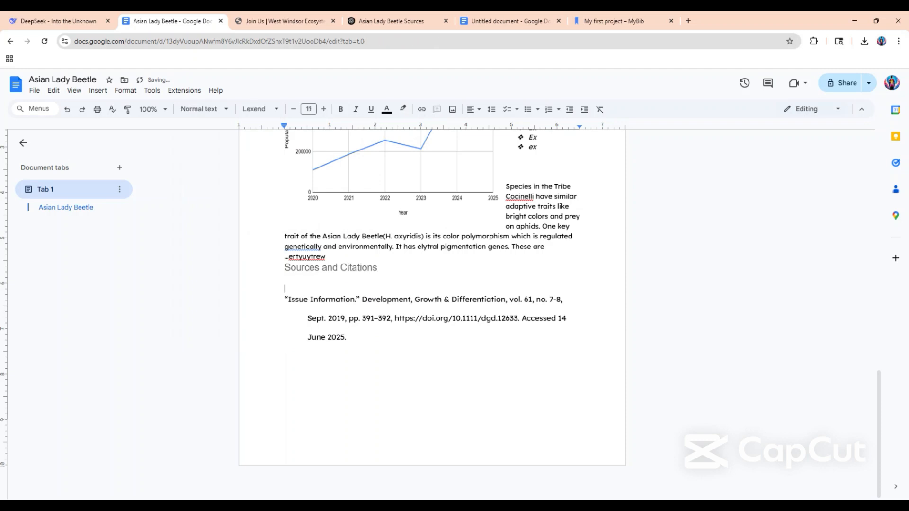
key(Right)
key(BackSpace)
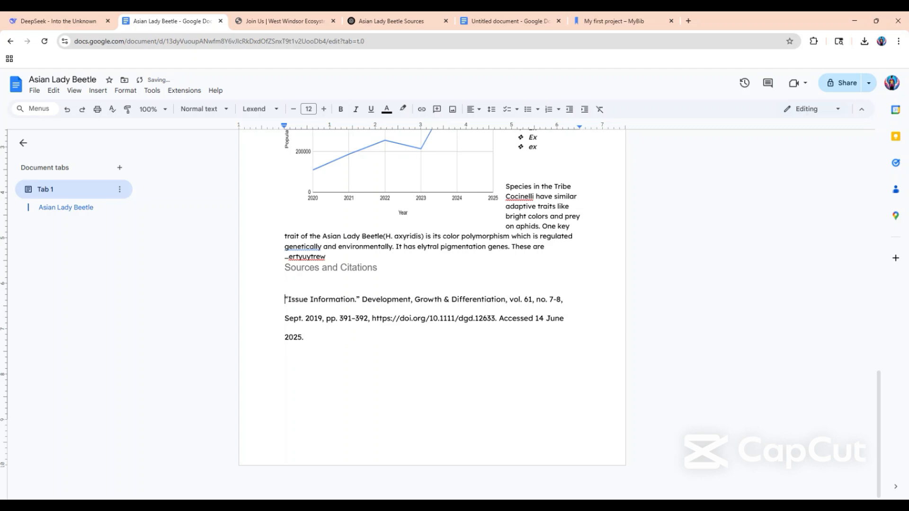
key(ctrl+z)
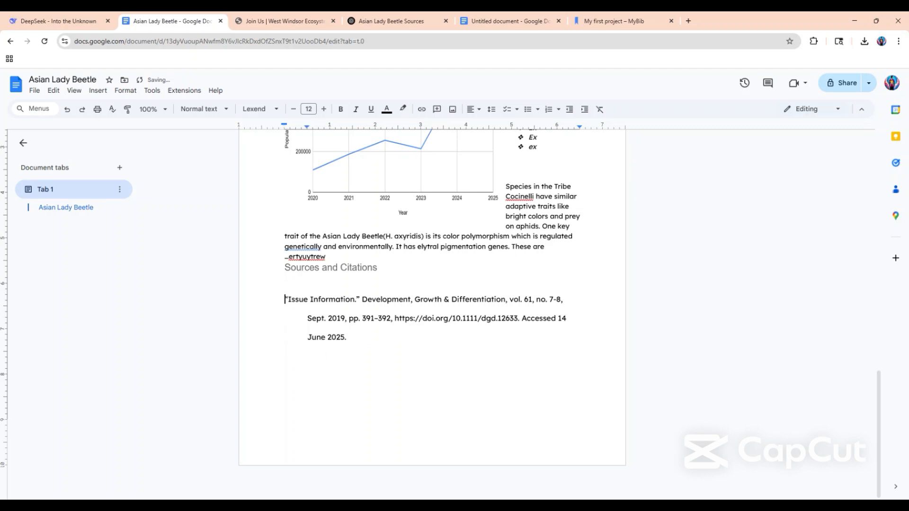
key(ctrl+shift+7)
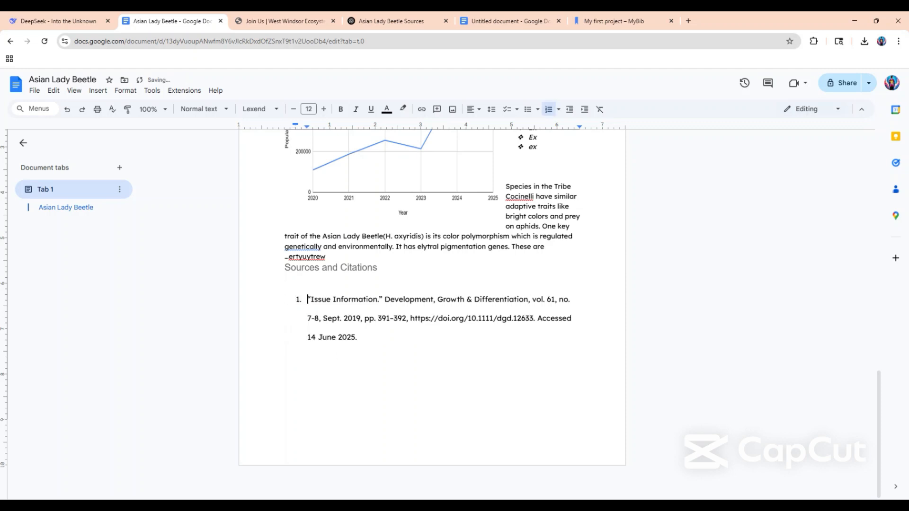
Insert a blank line between the article's last paragraph and the "Sources and Citations" subtitle.
click(342, 247)
click(326, 257)
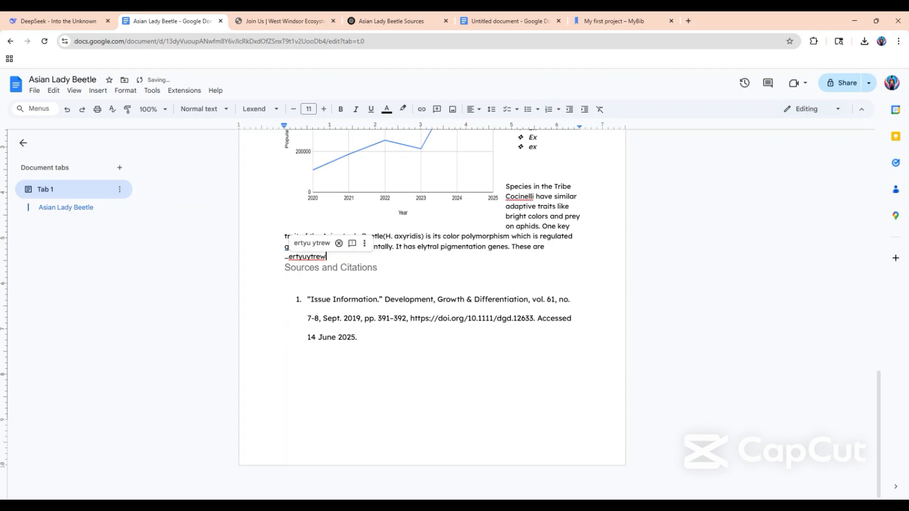
key(Return)
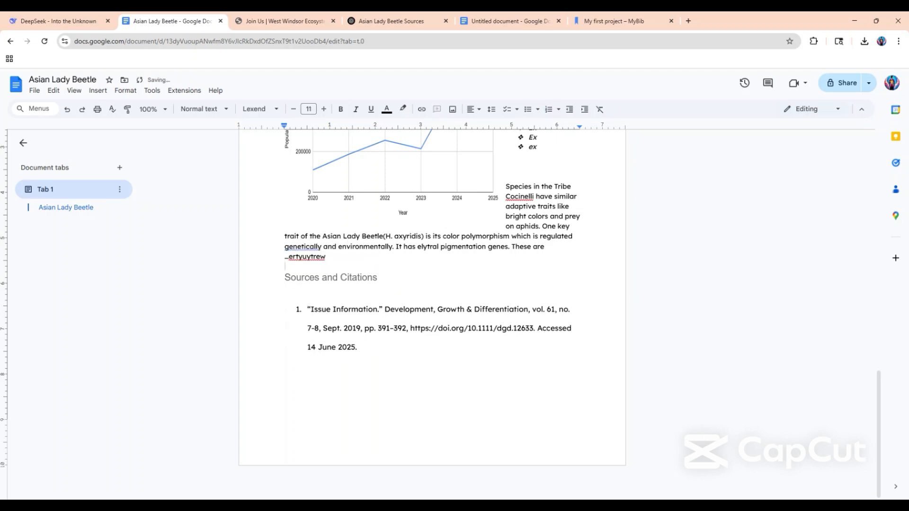
Switch to ChatGPT, ask "can you mla cite all of these" below the list of source URLs, and view the citations.
click(393, 21)
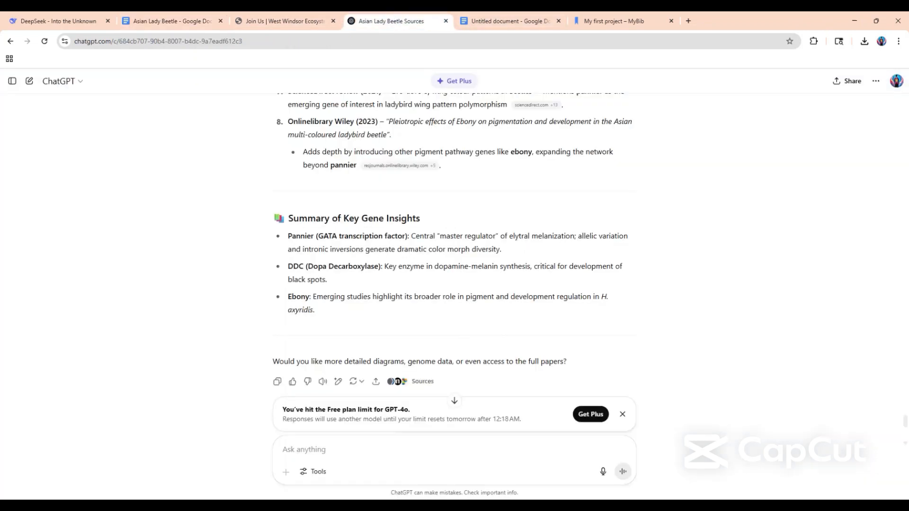
scroll(349, 252, down, 7)
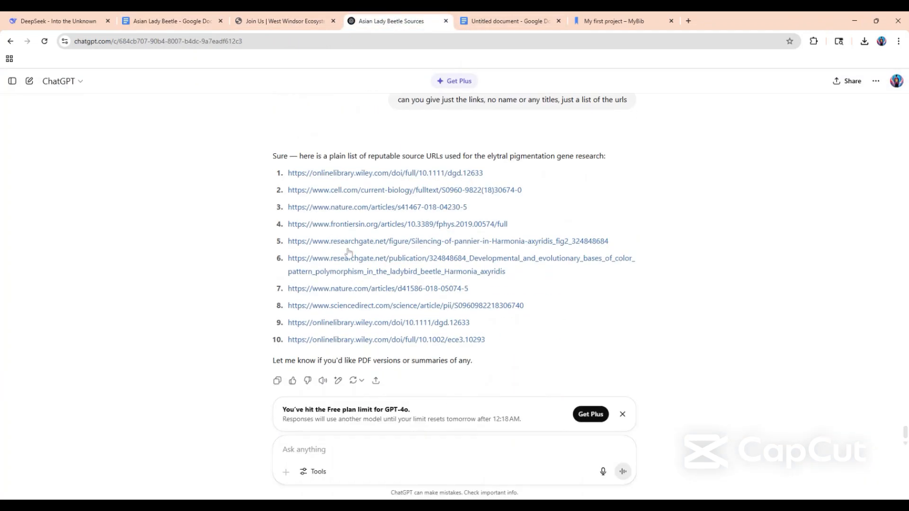
text(ca)
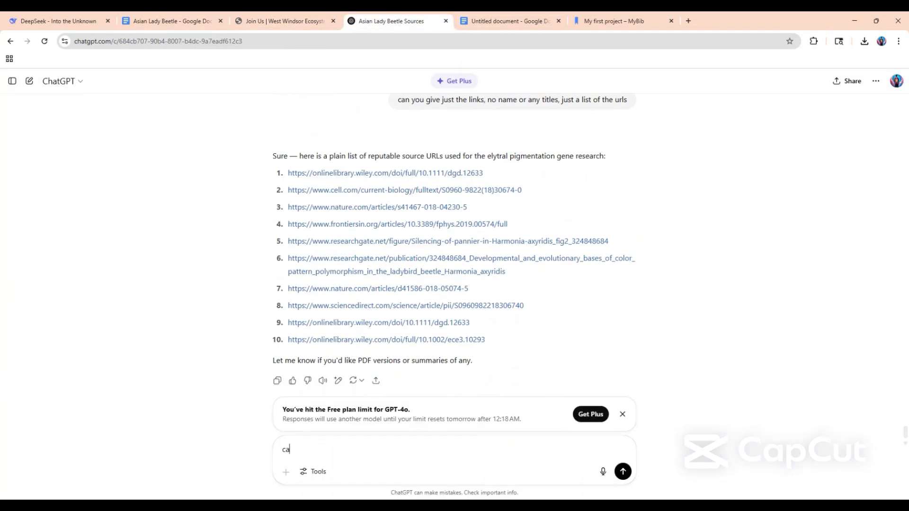
text(n you mla cite all of these)
key(Return)
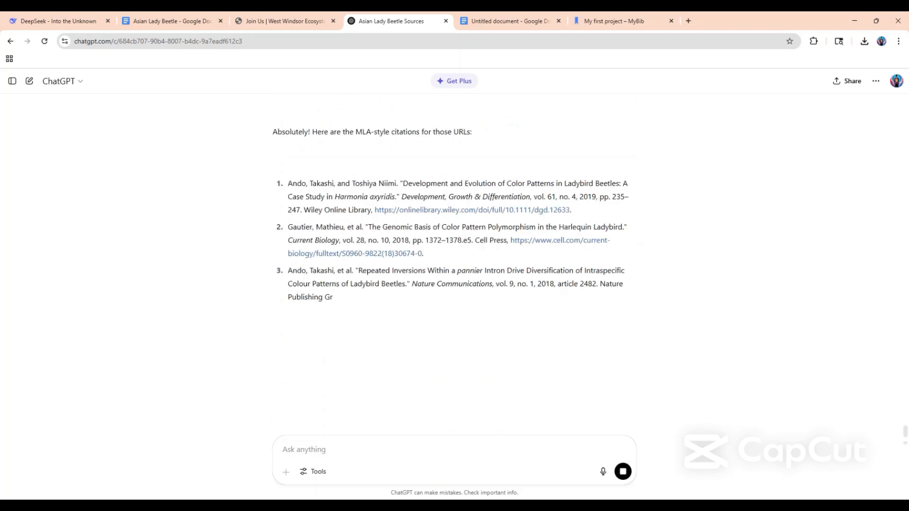
scroll(463, 383, down, 4)
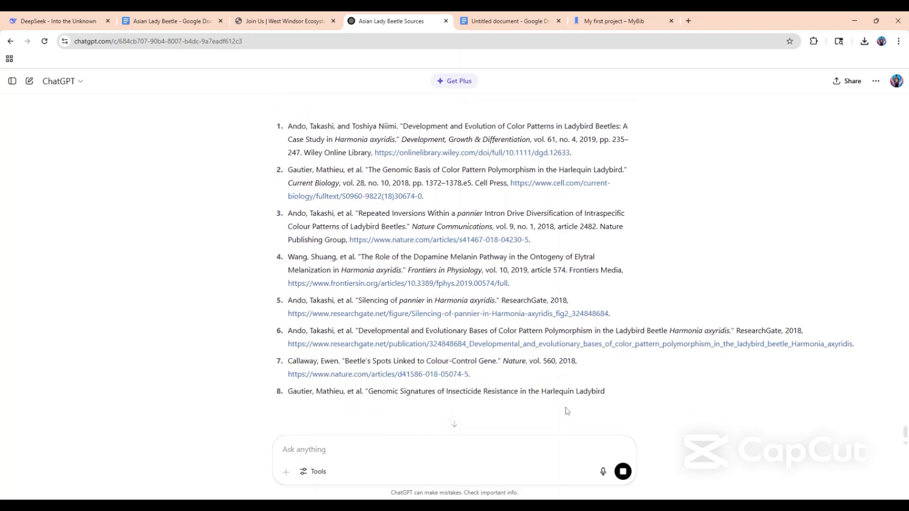
Copy all ten MLA citations from ChatGPT and paste them over the single numbered citation in the Asian Lady Beetle document.
scroll(463, 384, down, 2)
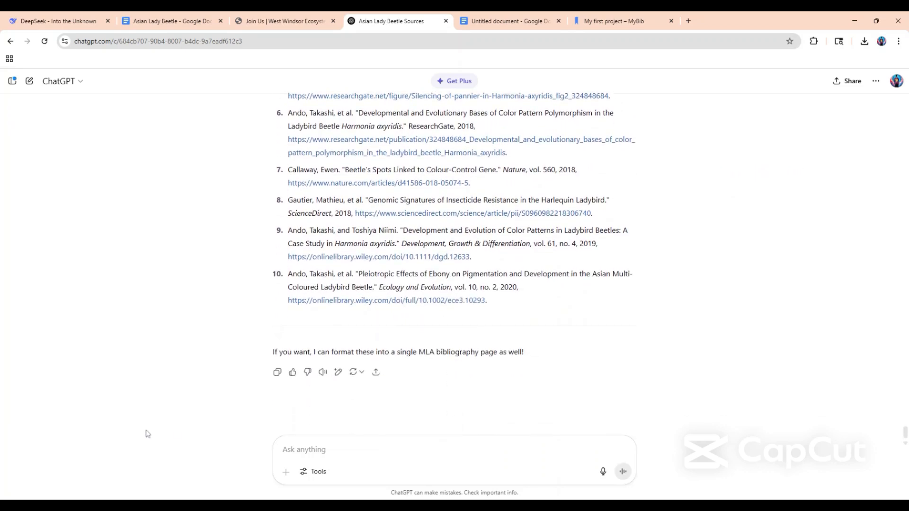
drag(540, 308, 267, 341)
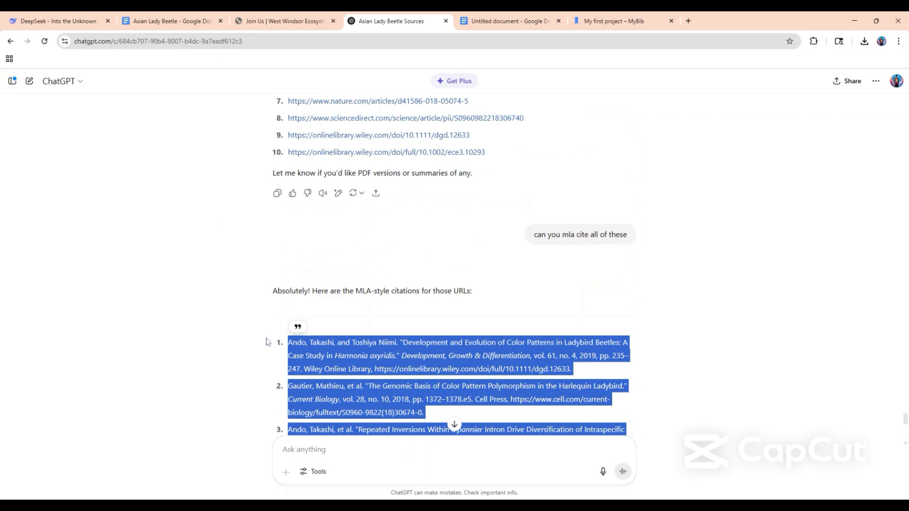
click(284, 21)
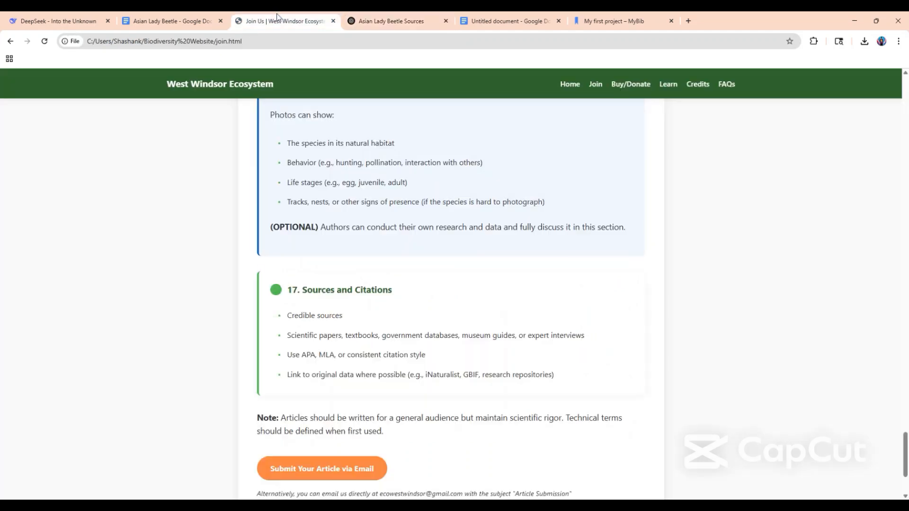
click(190, 21)
drag(359, 348, 307, 310)
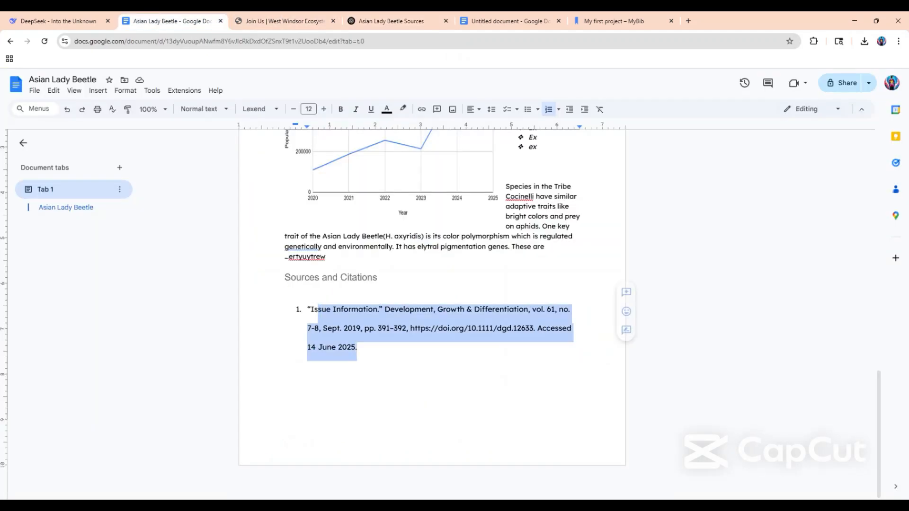
drag(361, 349, 307, 309)
key(ctrl+v)
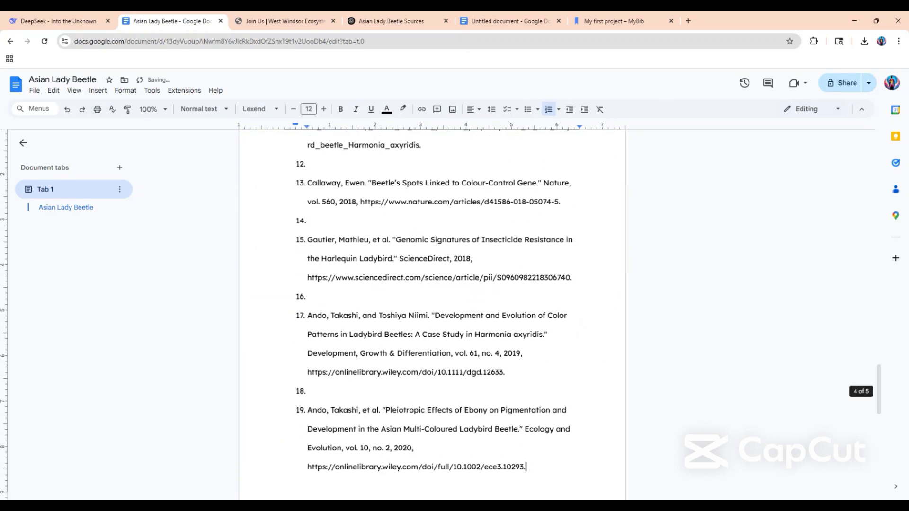
Delete the empty list items directly above the "Beetle's Spots", "Genomic Signatures" and following Wiley citation.
click(308, 297)
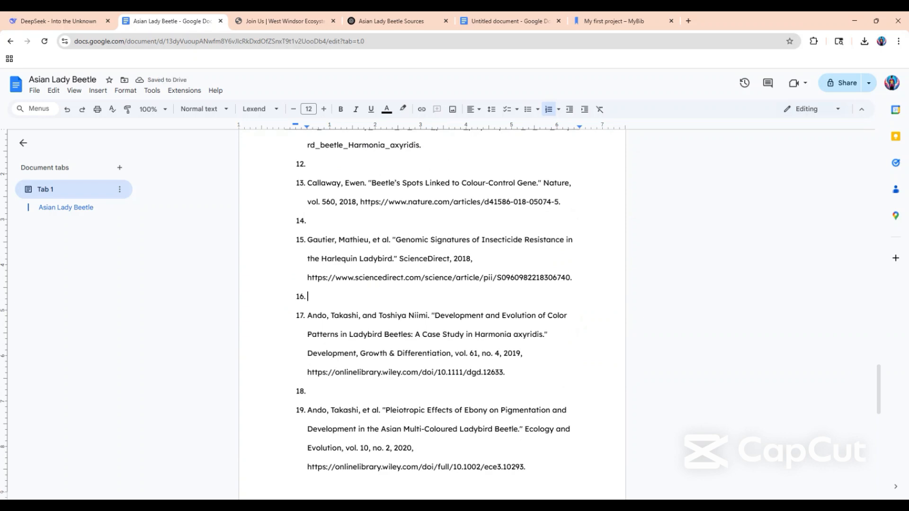
key(BackSpace)
key(BackSpace)
key(BackSpace)
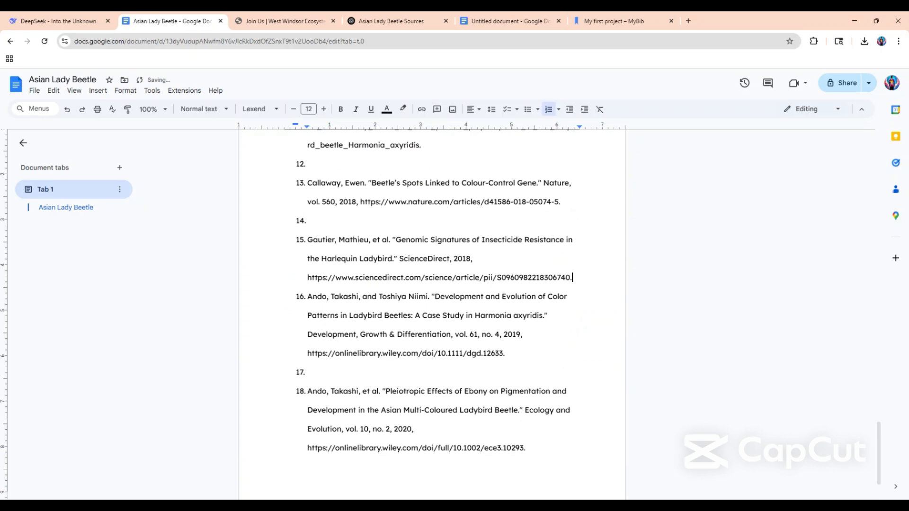
click(309, 221)
key(BackSpace)
key(BackSpace)
key(BackSpace)
click(309, 165)
key(BackSpace)
key(BackSpace)
key(BackSpace)
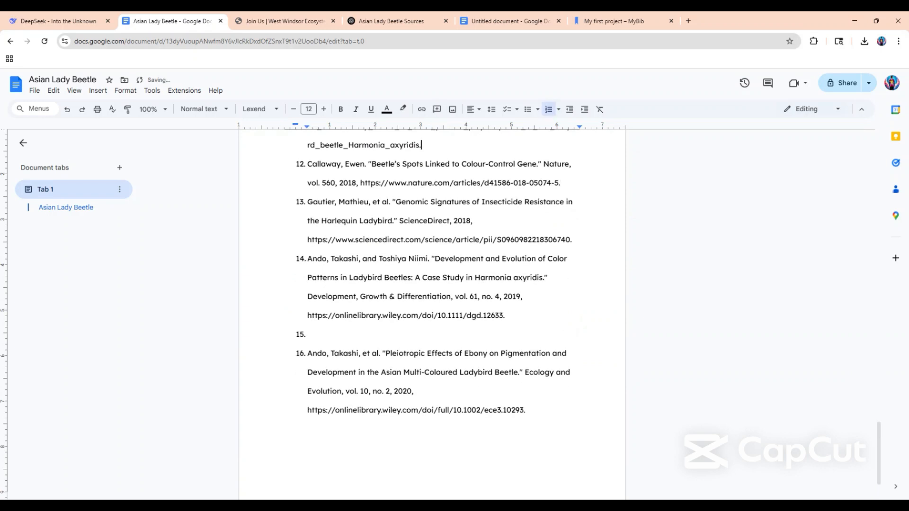
Delete the empty list items directly above and below the "Silencing of pannier in Harmonia axyridis" citation.
scroll(432, 312, up, 7)
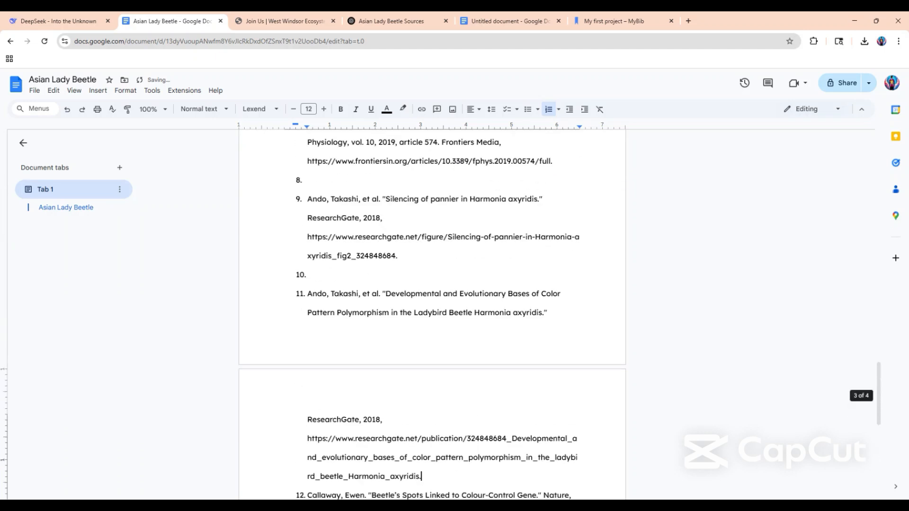
click(308, 274)
key(BackSpace)
key(BackSpace)
key(BackSpace)
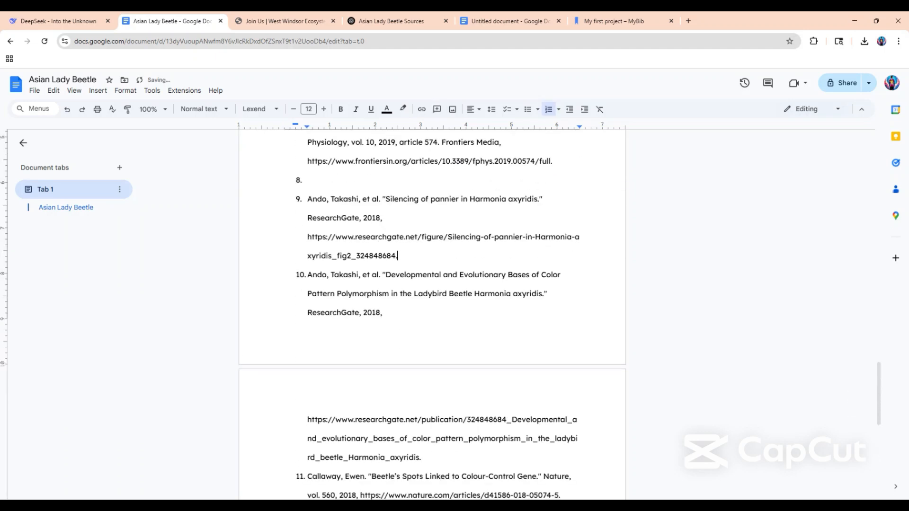
click(308, 180)
key(BackSpace)
key(BackSpace)
key(BackSpace)
Delete the empty list items directly above and below the "Repeated Inversions Within a pannier Intron" citation.
scroll(432, 312, up, 4)
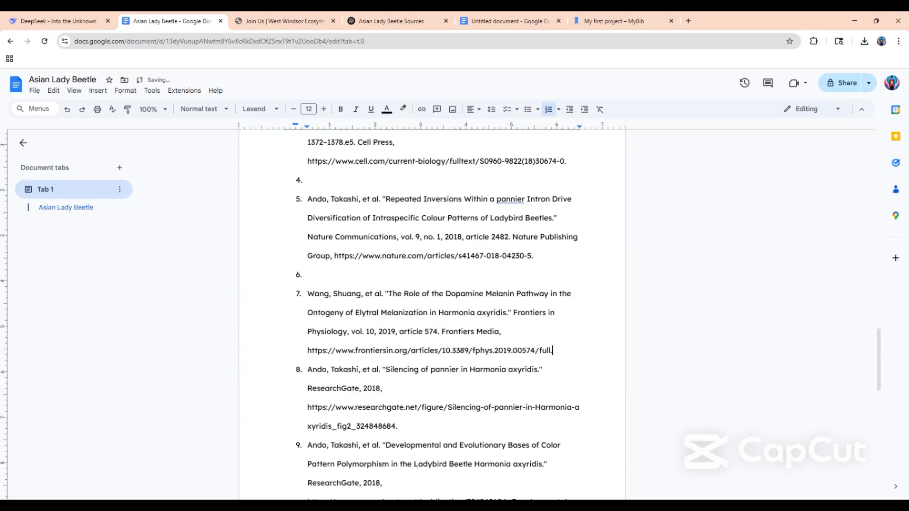
click(308, 274)
key(BackSpace)
key(BackSpace)
key(BackSpace)
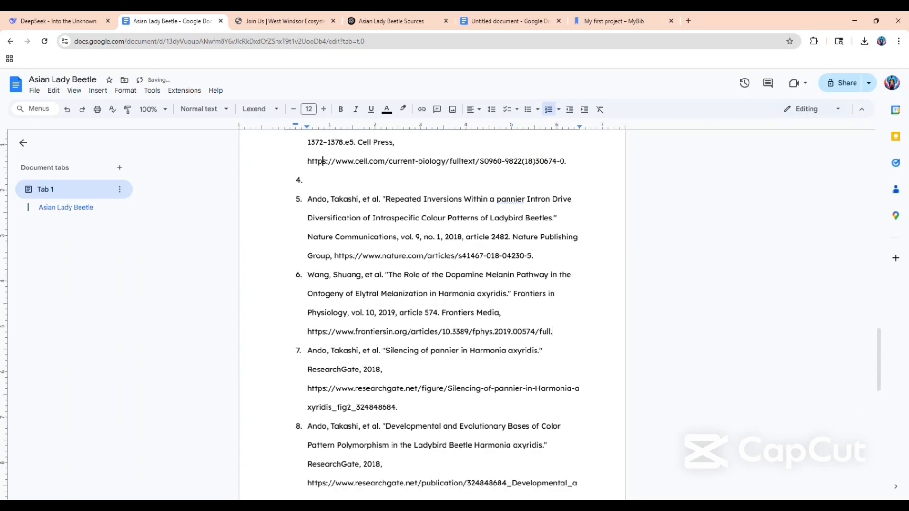
click(308, 180)
key(BackSpace)
key(BackSpace)
key(BackSpace)
Delete the empty list item between the first citation and "The Genomic Basis of Color Pattern Polymorphism".
scroll(431, 312, up, 3)
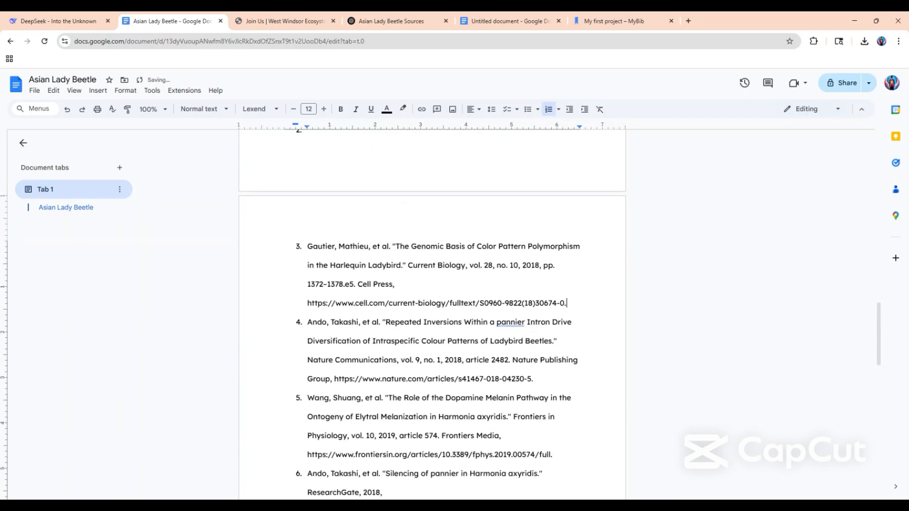
scroll(431, 312, up, 3)
click(308, 272)
key(BackSpace)
key(BackSpace)
key(BackSpace)
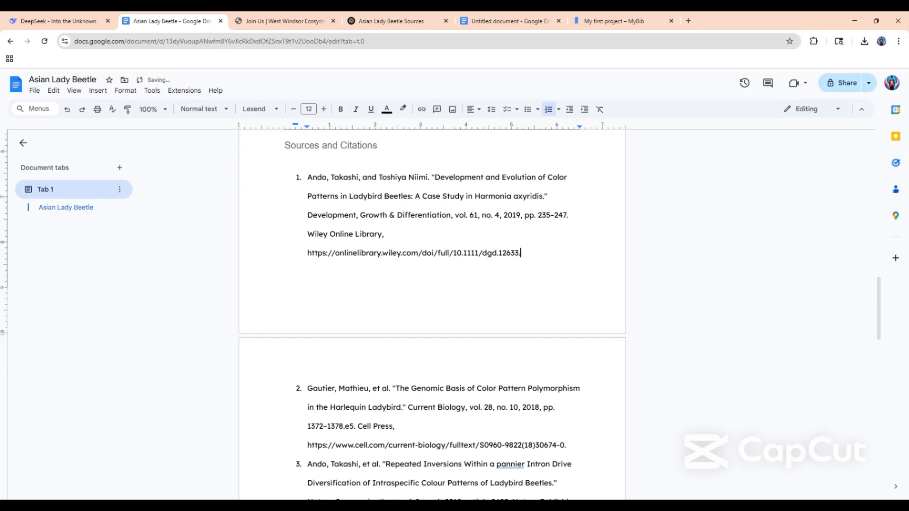
Turn the plain URLs at the end of the first and second citations into hyperlinks.
scroll(432, 313, up, 3)
scroll(432, 312, down, 2)
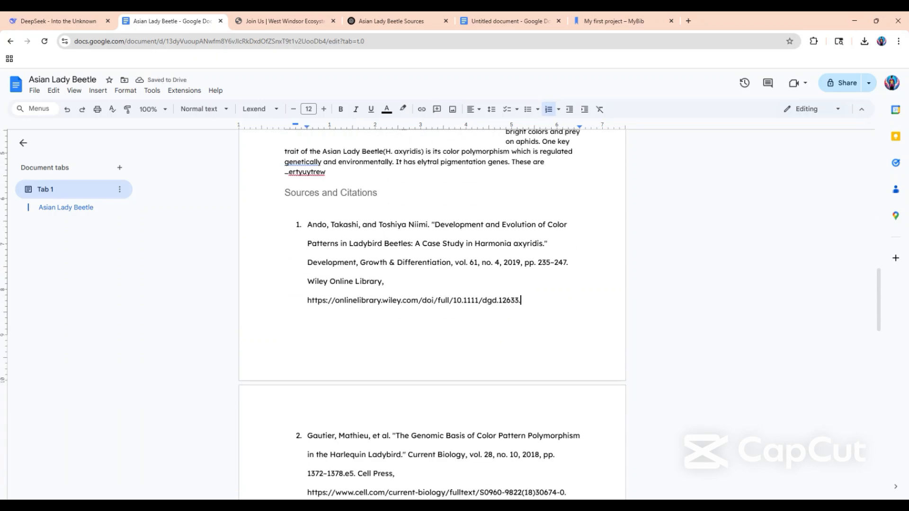
drag(521, 300, 307, 300)
text(https://onlinelibrary.wiley.com/doi/full/10.1111/dgd.12633.)
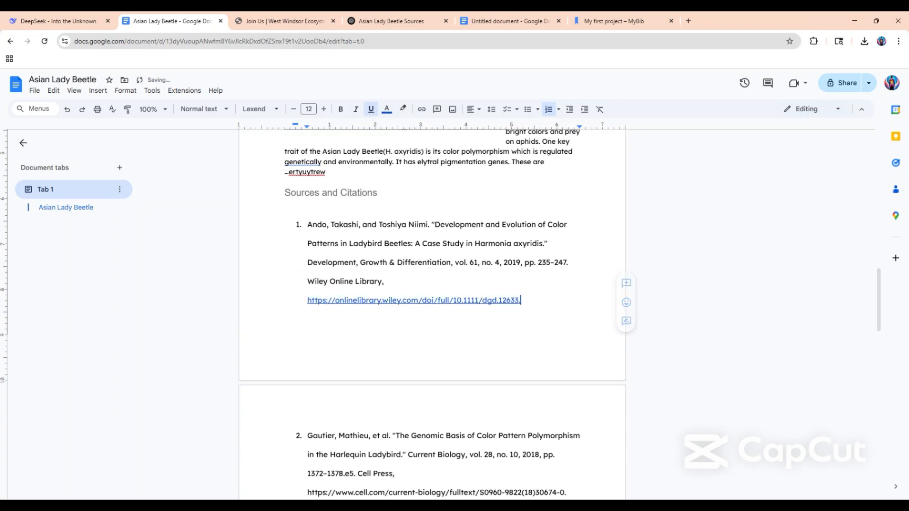
scroll(432, 313, down, 4)
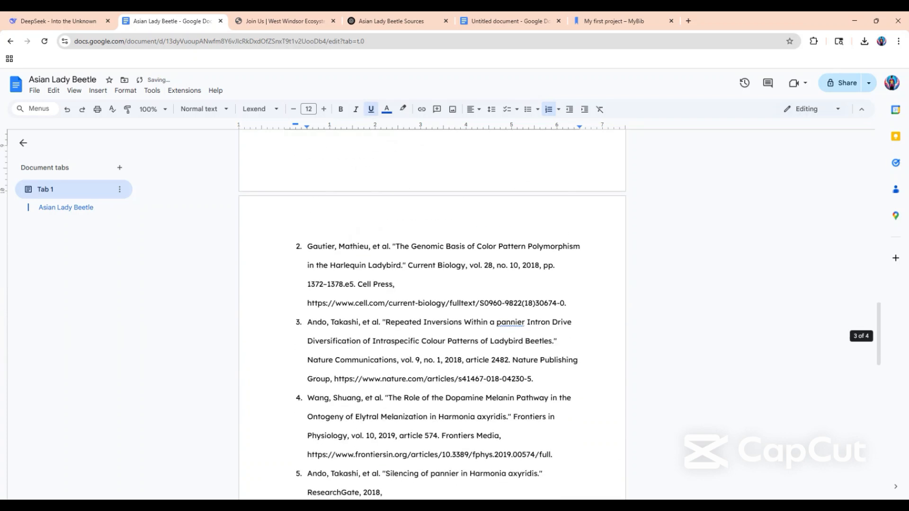
drag(567, 303, 234, 316)
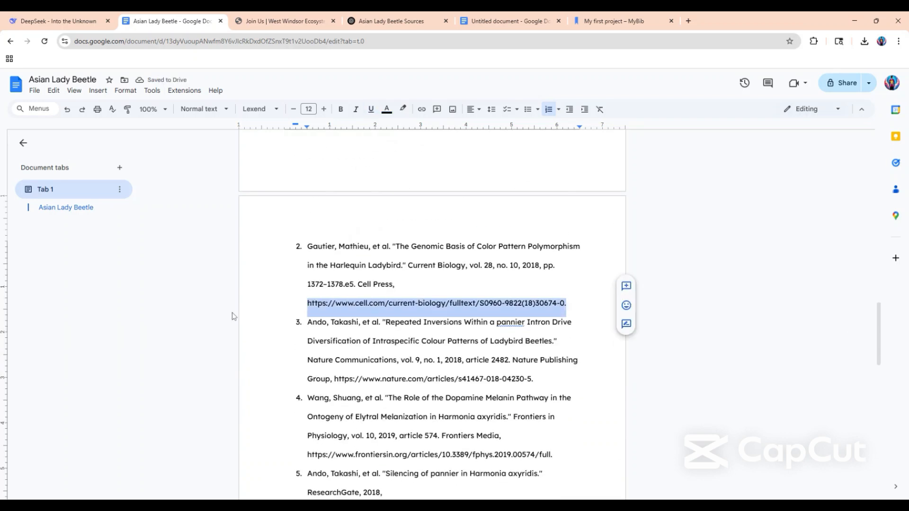
key(ctrl+v)
Delete the remaining empty list item above the last citation, "Pleiotropic Effects of Ebony", and look over the article.
scroll(233, 316, down, 7)
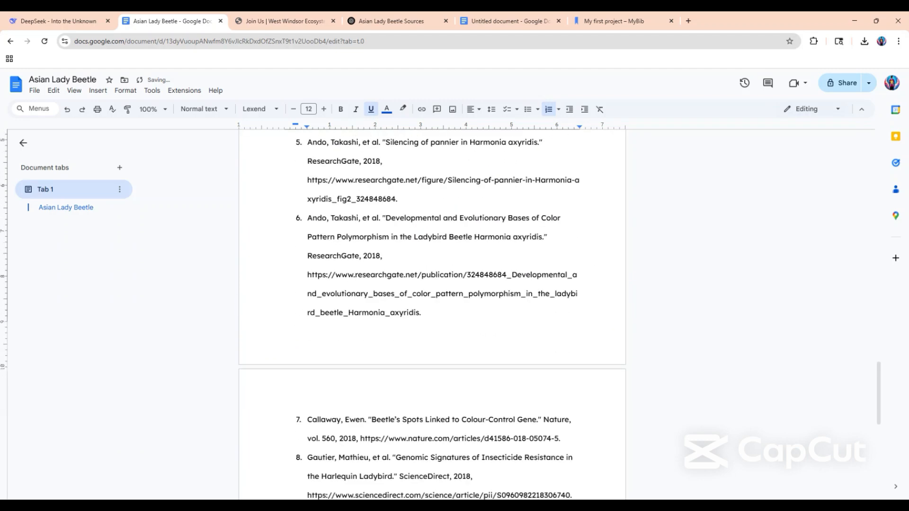
scroll(432, 315, down, 5)
scroll(432, 315, up, 6)
scroll(432, 315, down, 2)
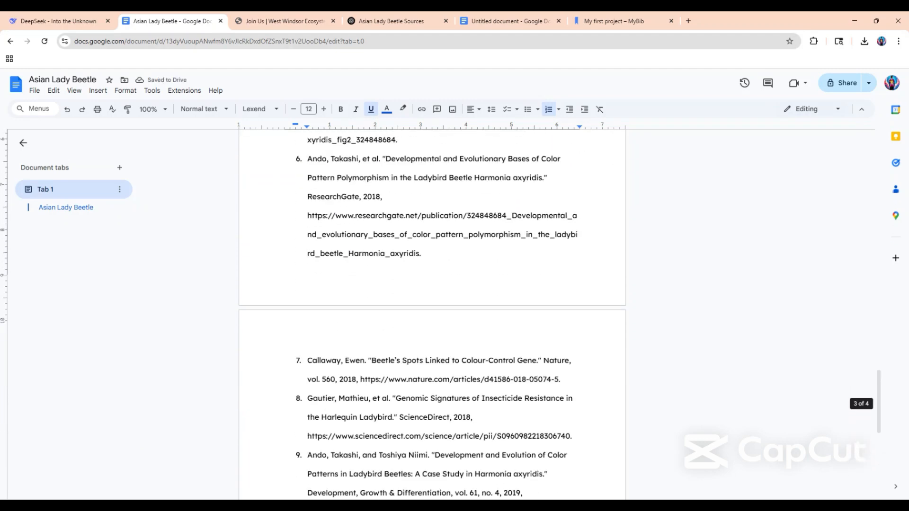
scroll(432, 314, down, 2)
click(309, 422)
key(BackSpace)
key(BackSpace)
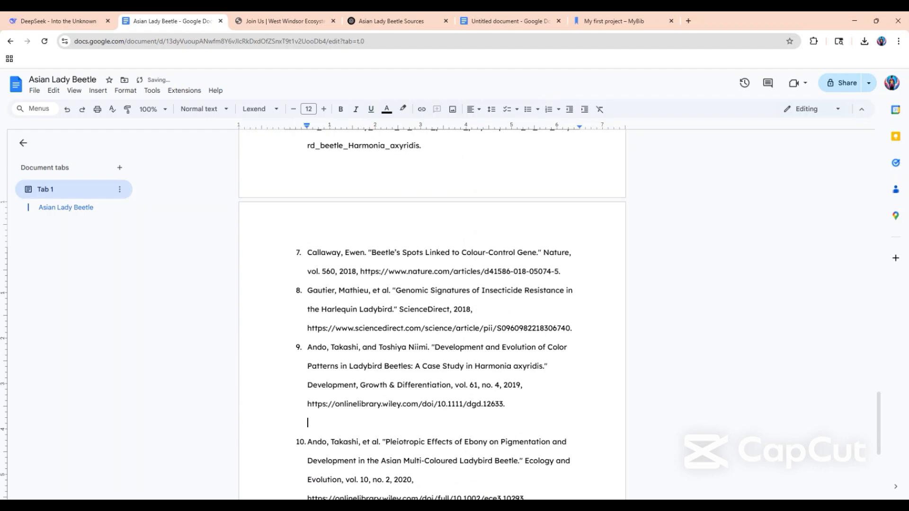
scroll(432, 315, up, 5)
scroll(432, 314, up, 12)
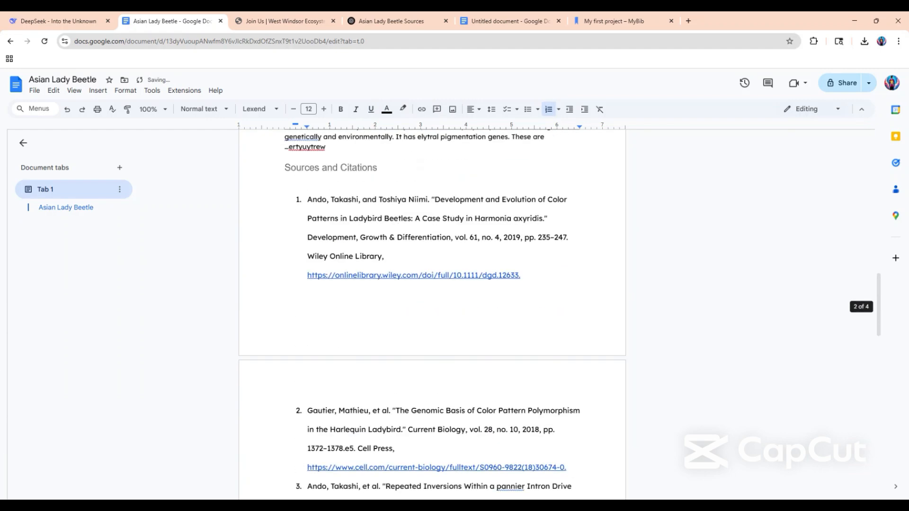
scroll(349, 430, down, 3)
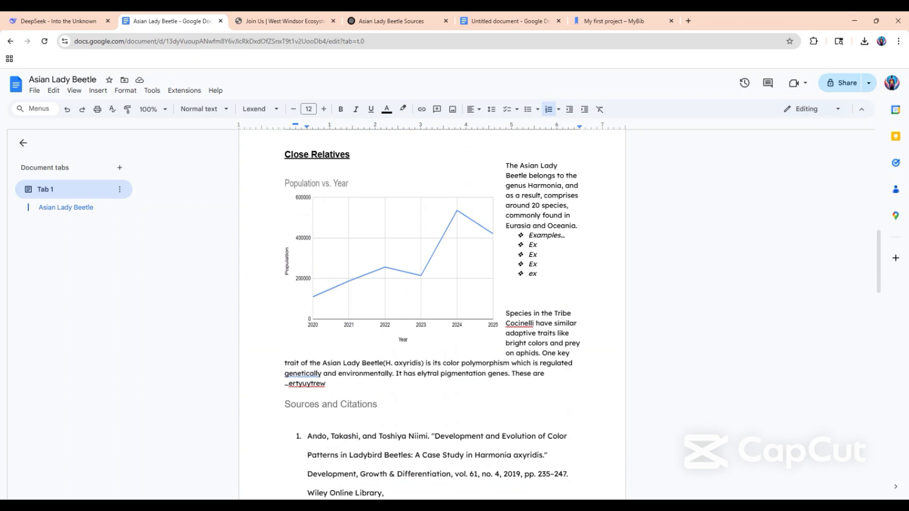
Start the article submission e-mail from the West Windsor Ecosystem join page and dismiss Gmail's full-screen tip.
click(287, 21)
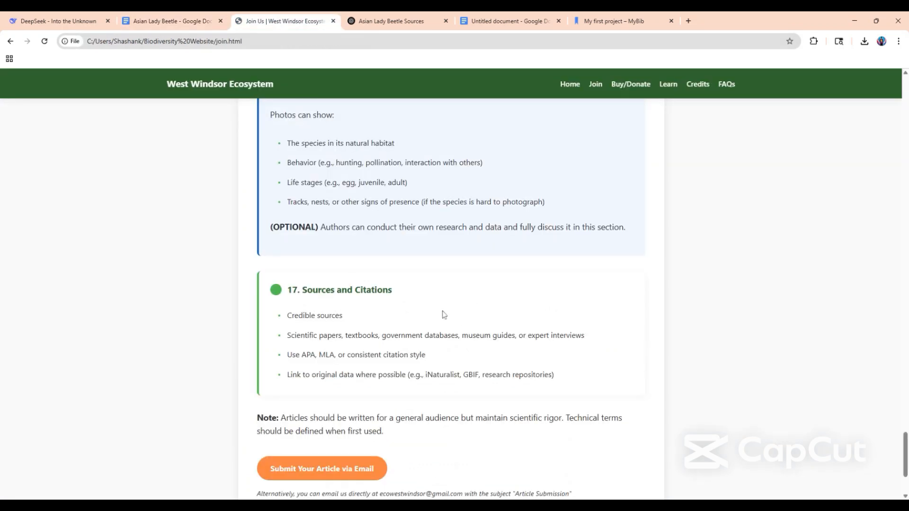
scroll(443, 315, down, 3)
scroll(443, 315, up, 3)
scroll(442, 315, down, 1)
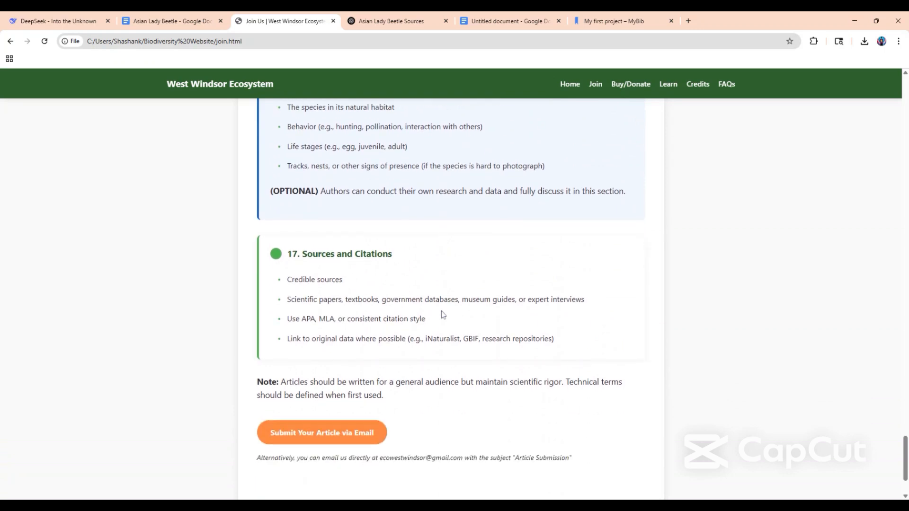
click(360, 428)
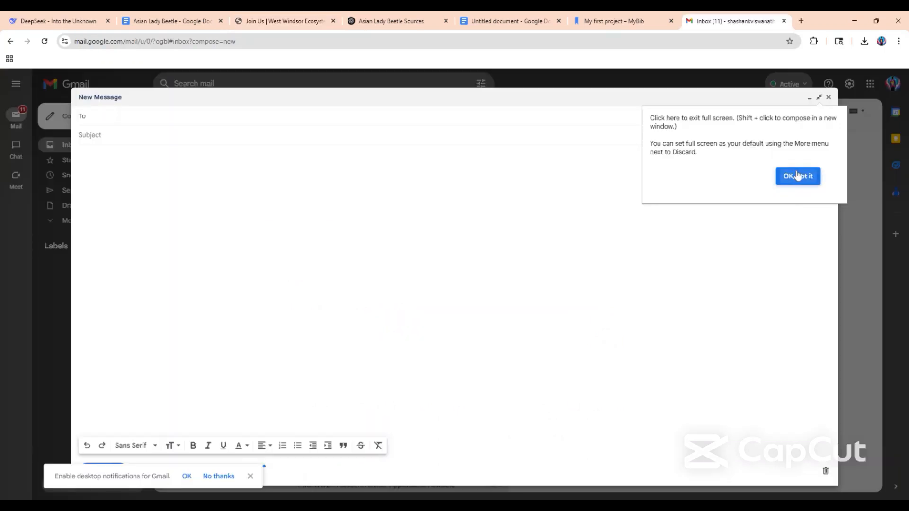
click(797, 176)
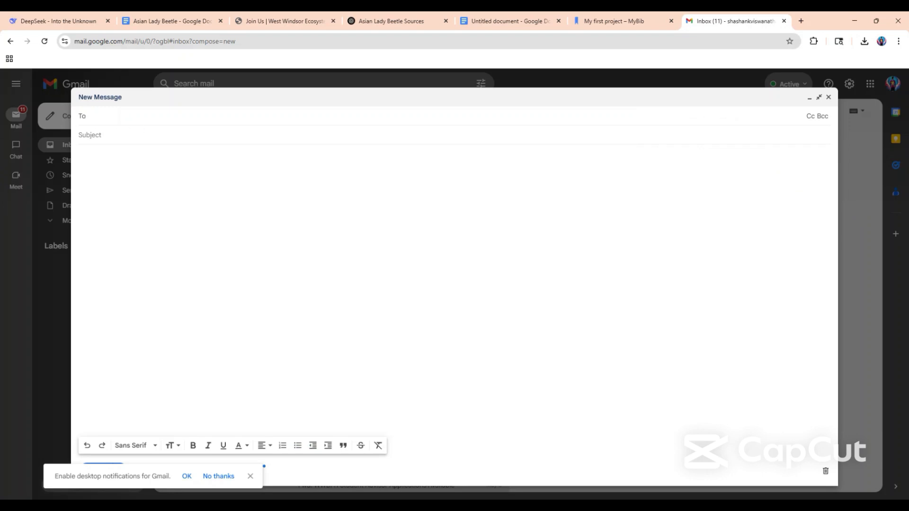
Address the message to the organization's submission e-mail and set the subject to "Article Submission", as the join page instructs.
text(e)
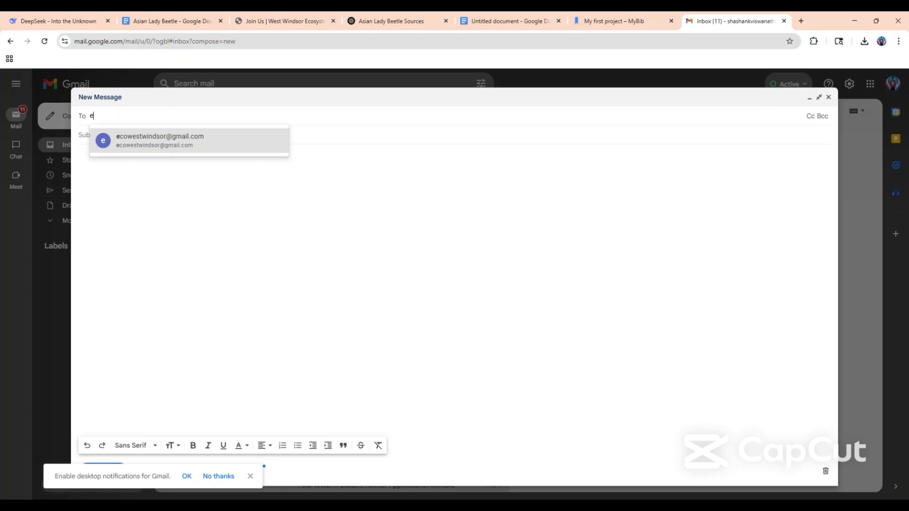
click(136, 140)
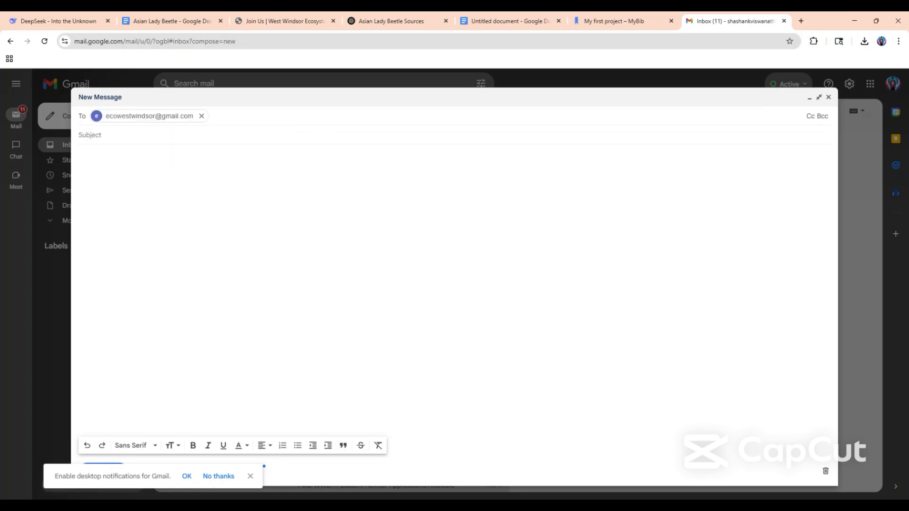
click(102, 141)
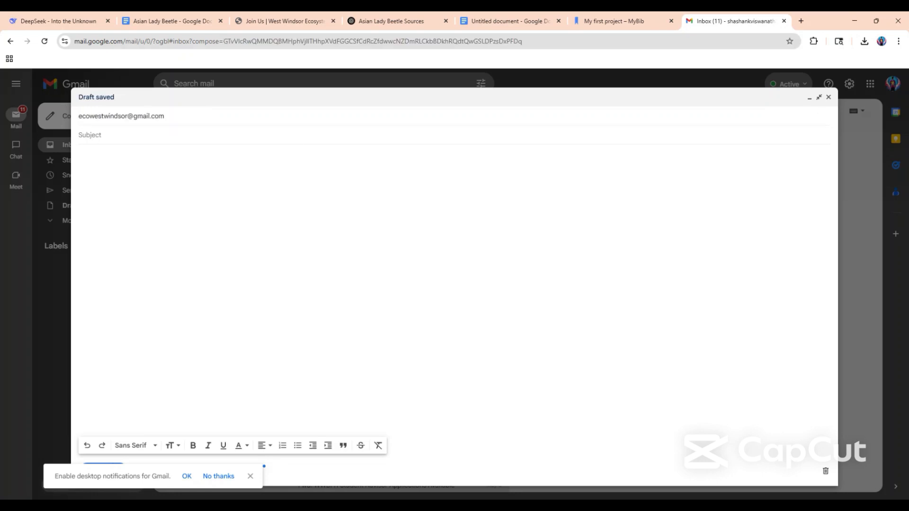
click(275, 21)
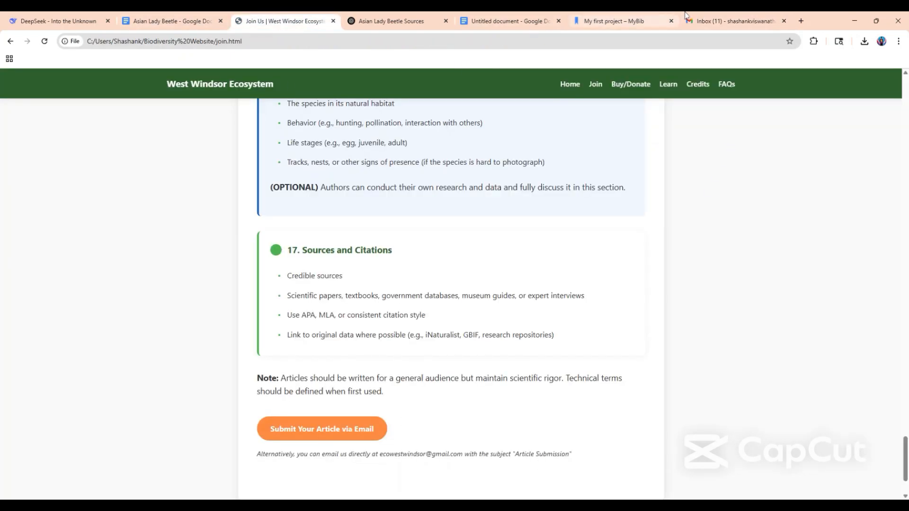
click(707, 19)
text(Article Submission)
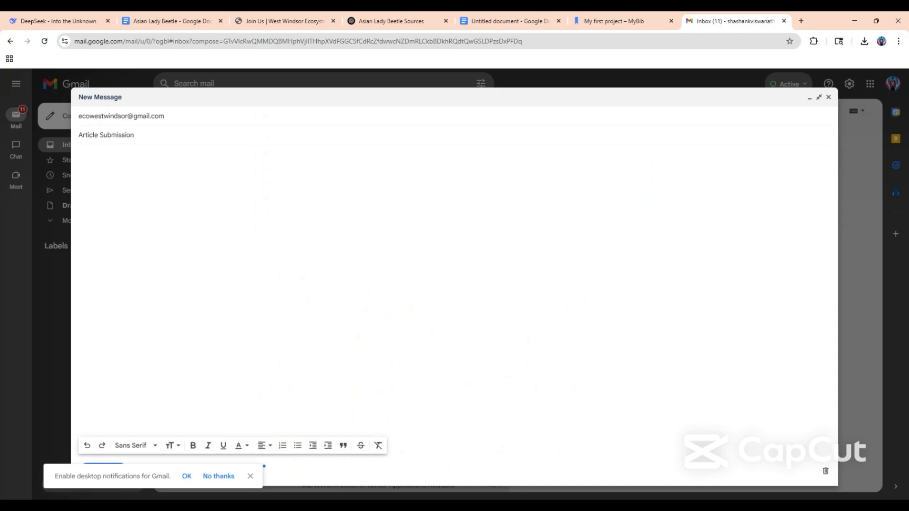
click(79, 153)
Share the Asian Lady Beetle document with the organization's submission e-mail as Editor, with notification enabled.
click(165, 22)
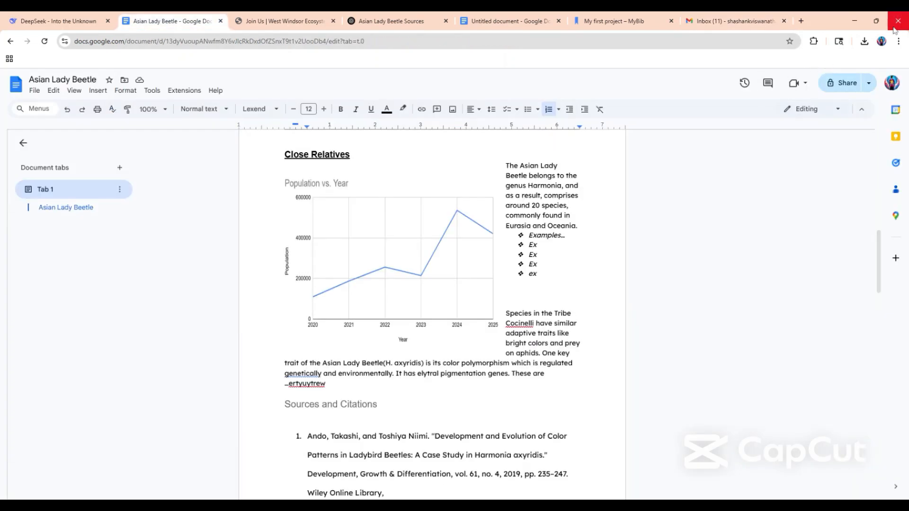
click(839, 89)
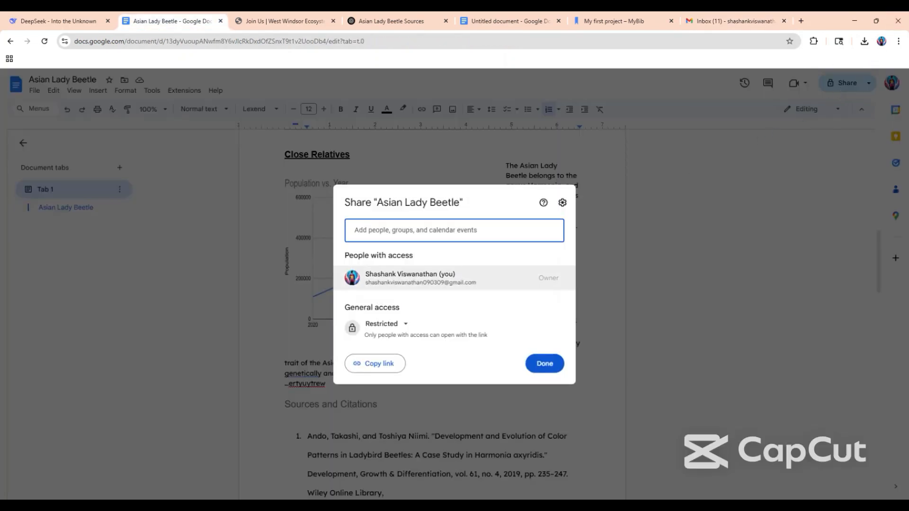
text(ecowest)
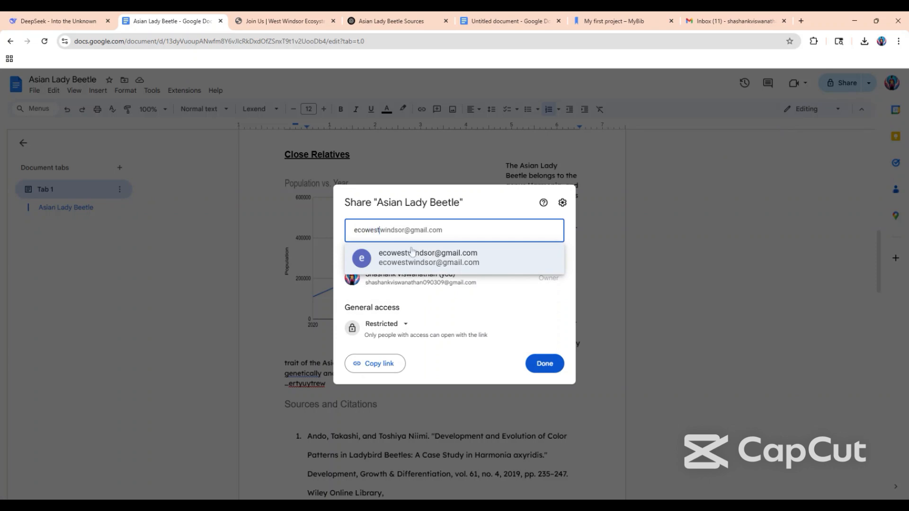
click(411, 256)
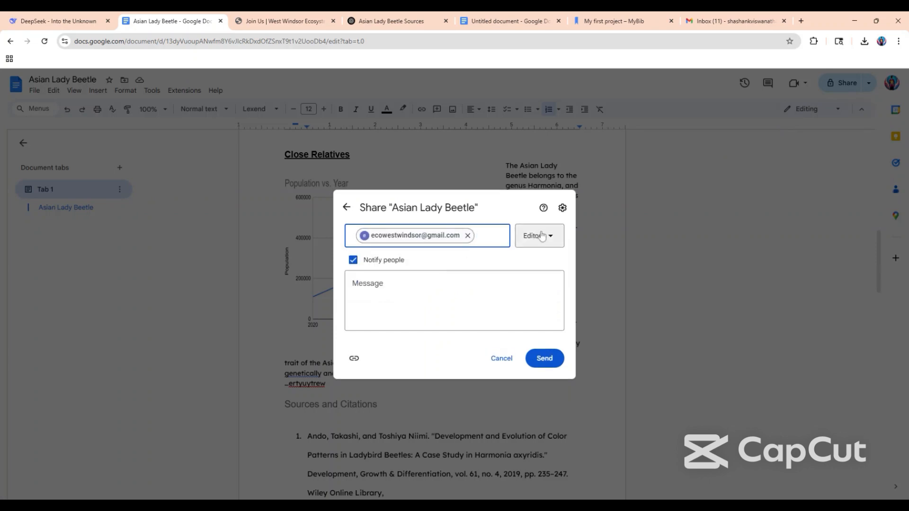
click(544, 358)
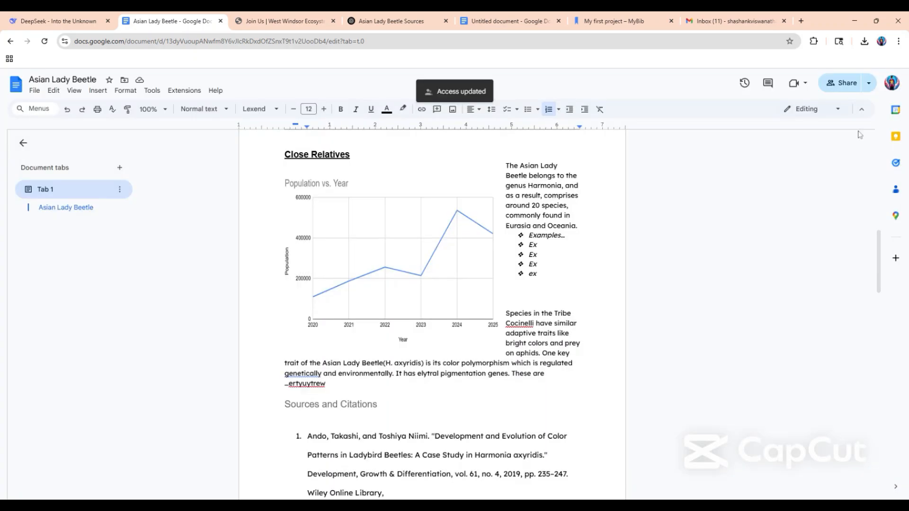
Change the document's general access to "Anyone with the link" as Viewer and finish sharing.
click(848, 84)
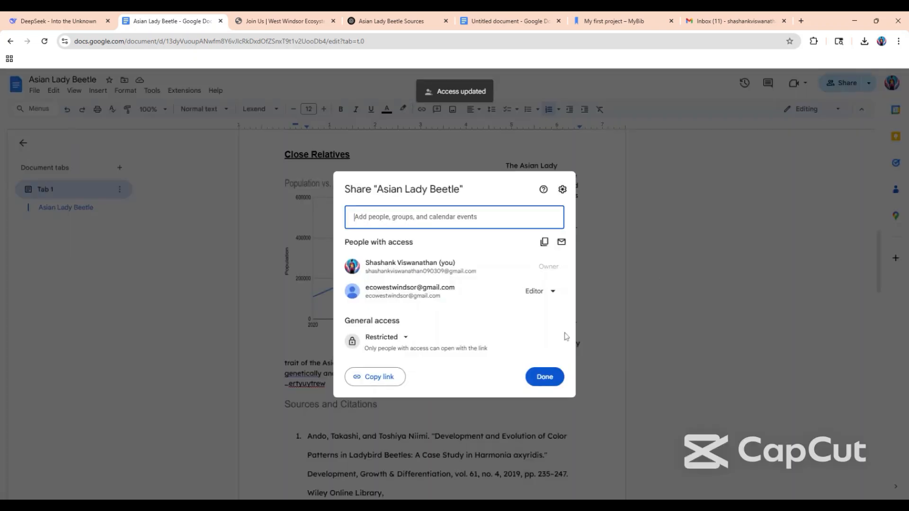
click(406, 338)
click(411, 377)
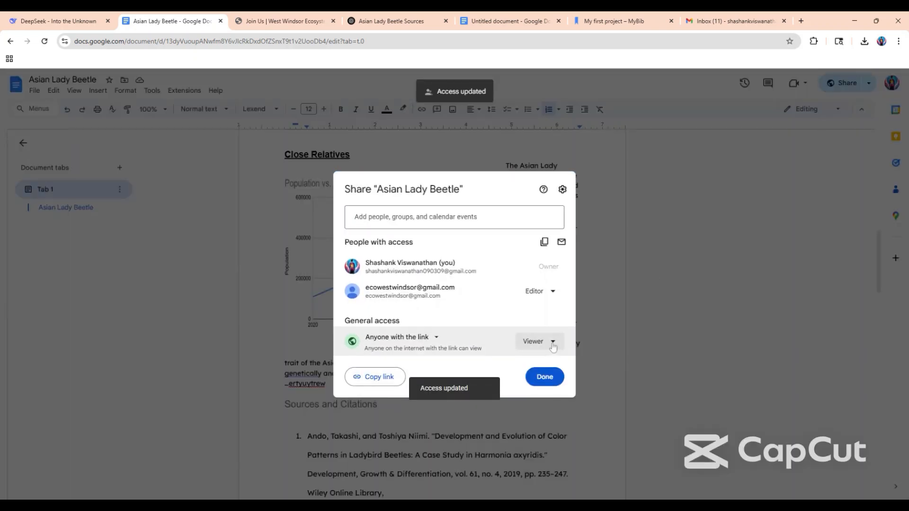
click(532, 377)
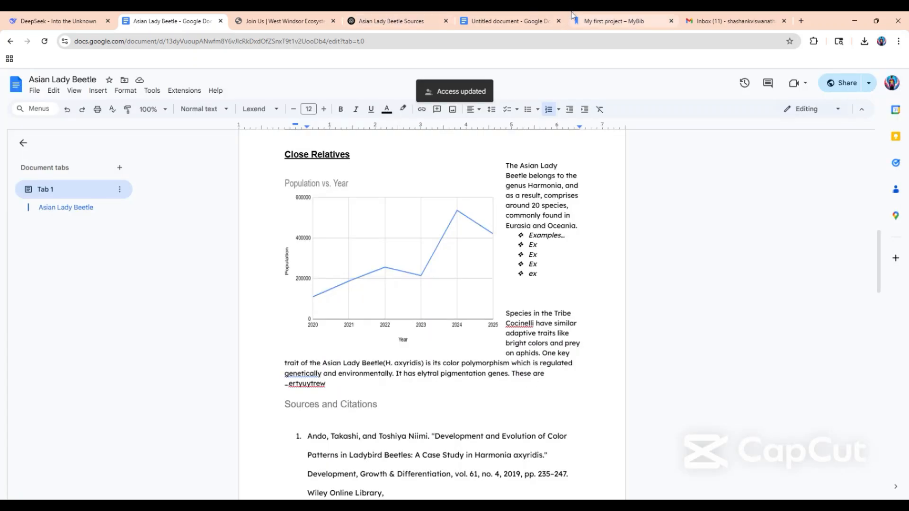
Copy the Asian Lady Beetle document's URL into the body of the "Article Submission" e-mail.
click(353, 41)
key(ctrl+c)
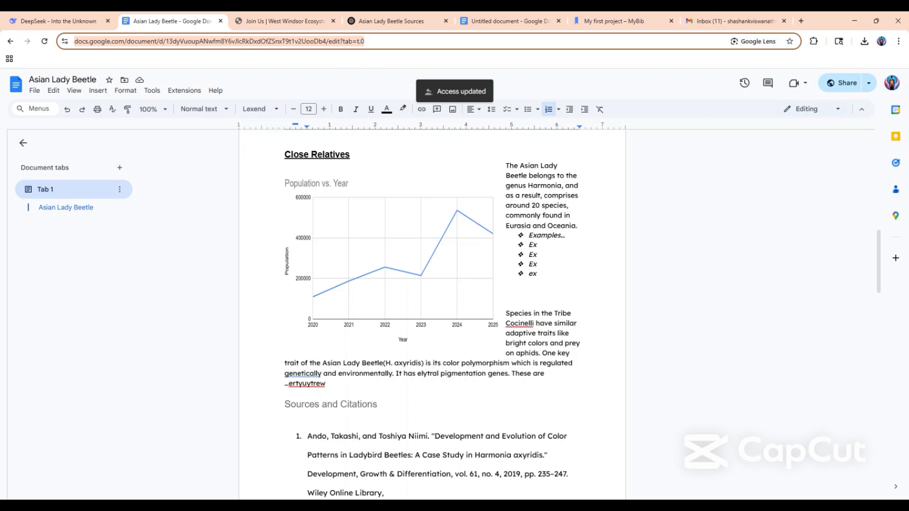
click(718, 15)
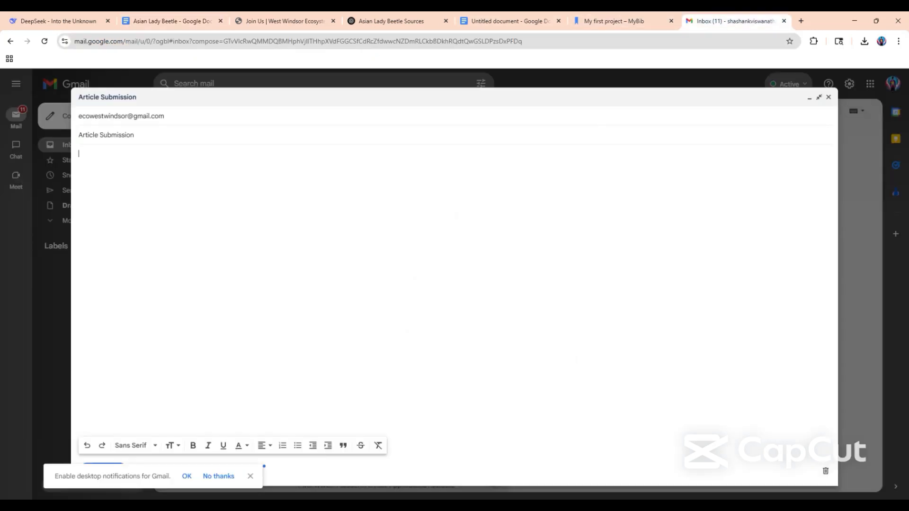
key(ctrl+v)
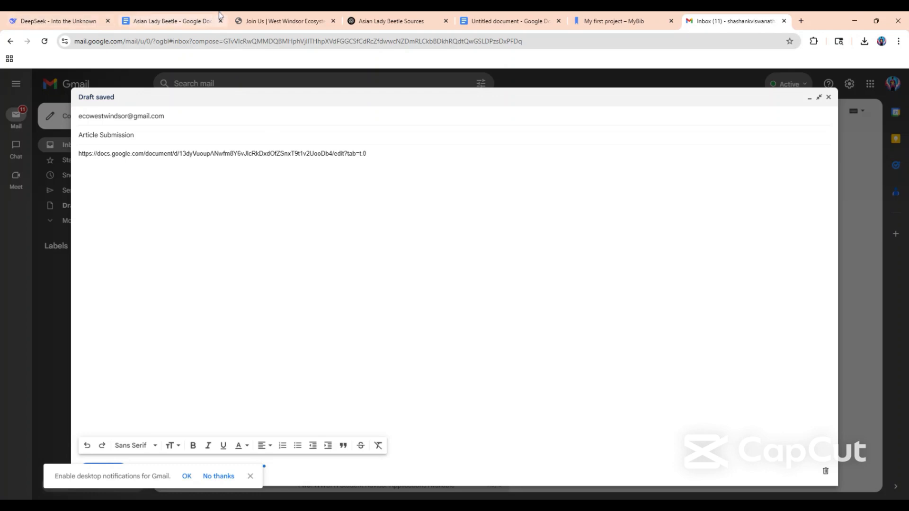
Consult the species cards on the West Windsor Ecosystem Learn page and add the lines "(write desciption)" and "Tags:(Write tags)" below the e-mail's link.
click(284, 21)
scroll(325, 235, up, 5)
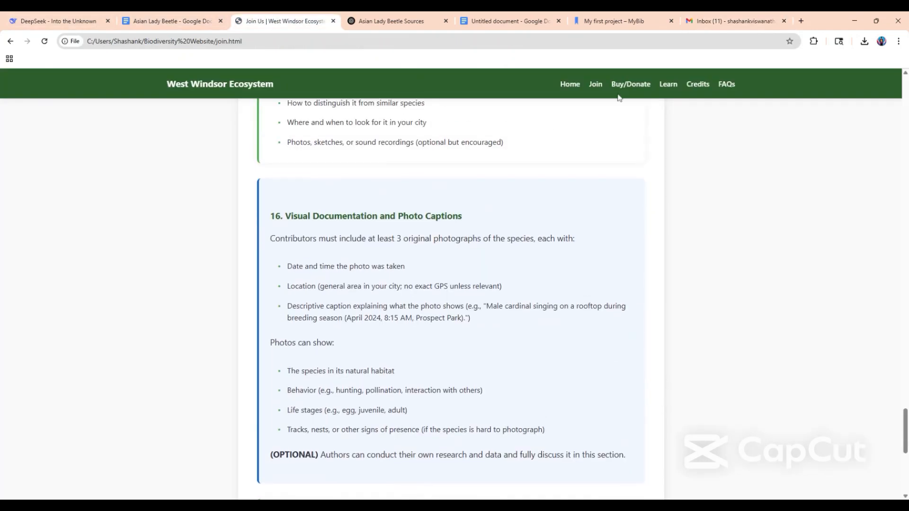
click(668, 86)
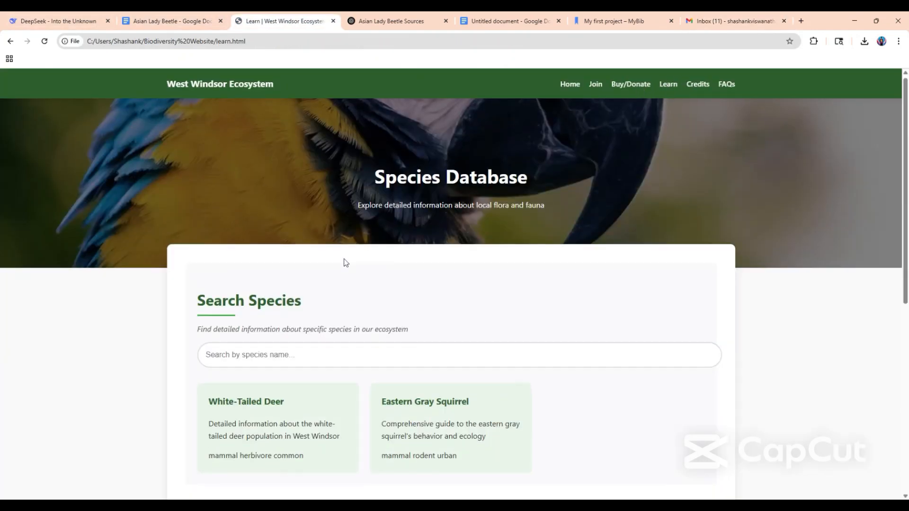
scroll(331, 269, down, 2)
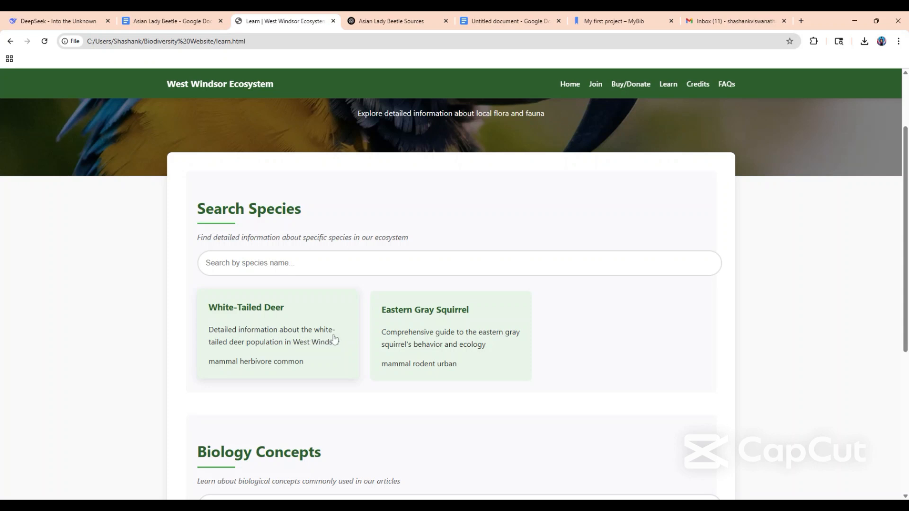
click(719, 20)
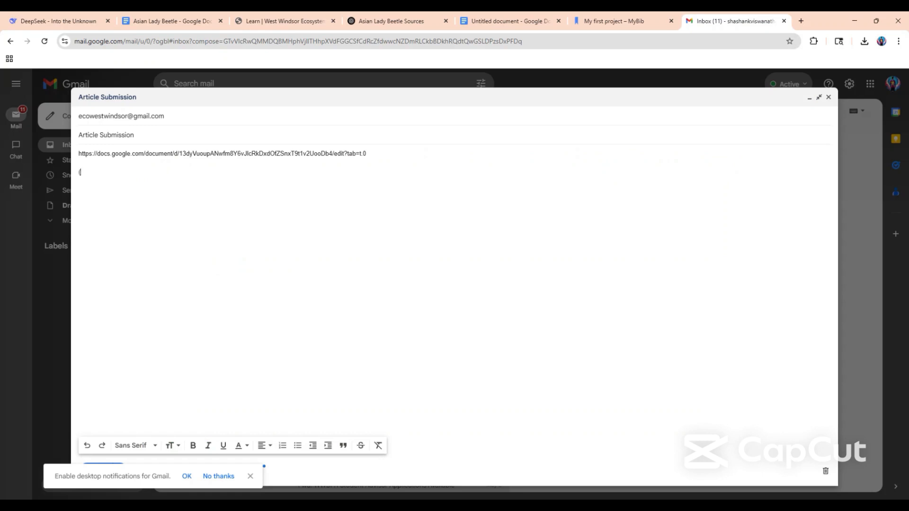
text(write de)
text(sc)
text(iption)
text()  T)
text(ags)
text(:()
text(Write tags)
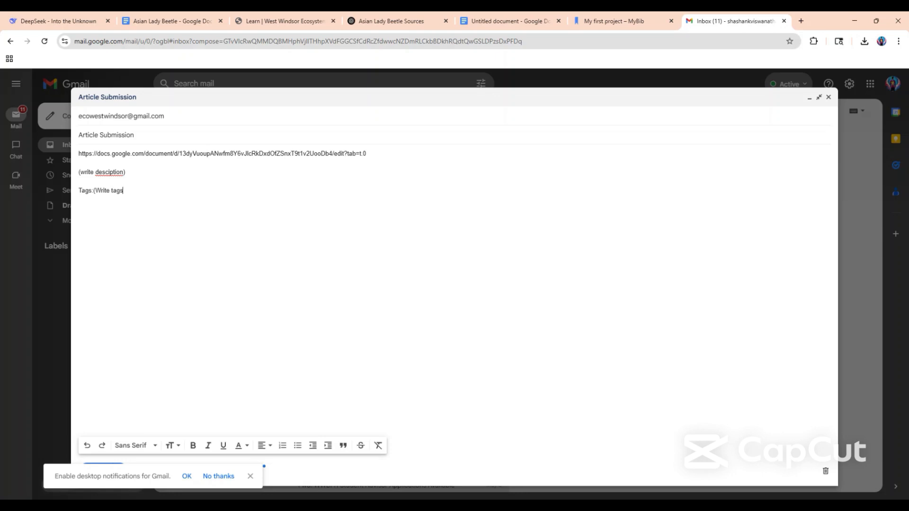
text())
Italicize the placeholders "(write desciption)" and "(Write tags)" in the e-mail body.
drag(125, 172, 52, 175)
key(ctrl+i)
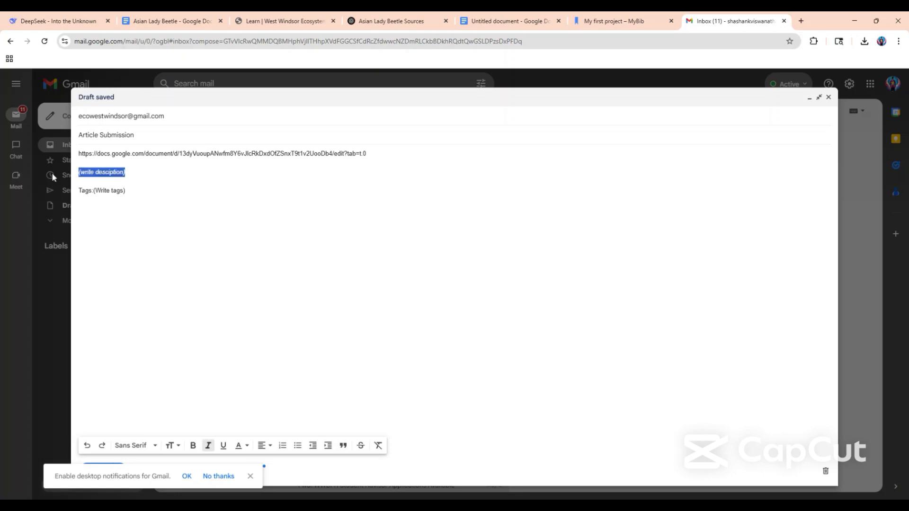
drag(125, 190, 93, 190)
key(ctrl+i)
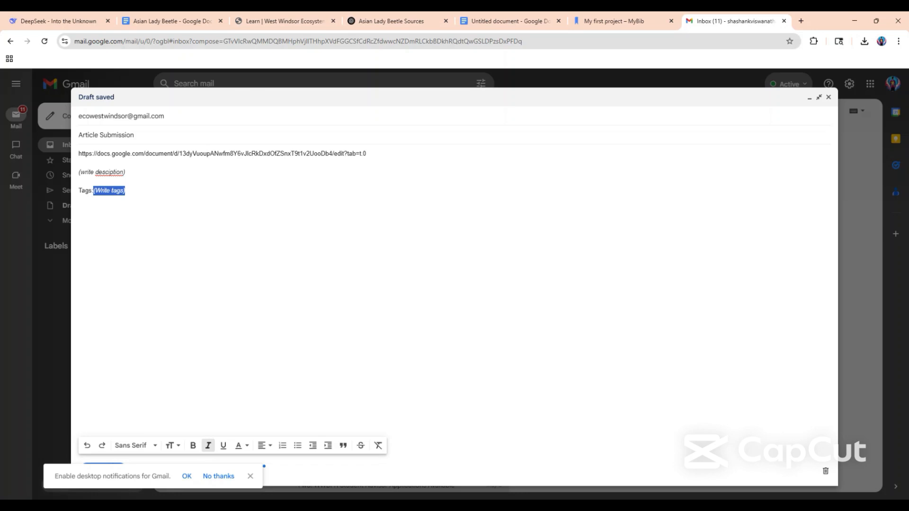
drag(125, 191, 79, 190)
click(256, 21)
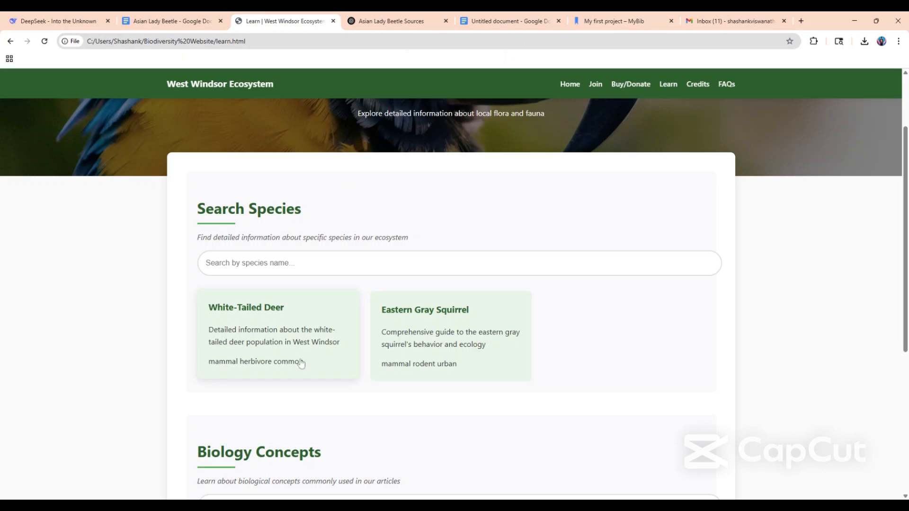
drag(303, 365, 212, 362)
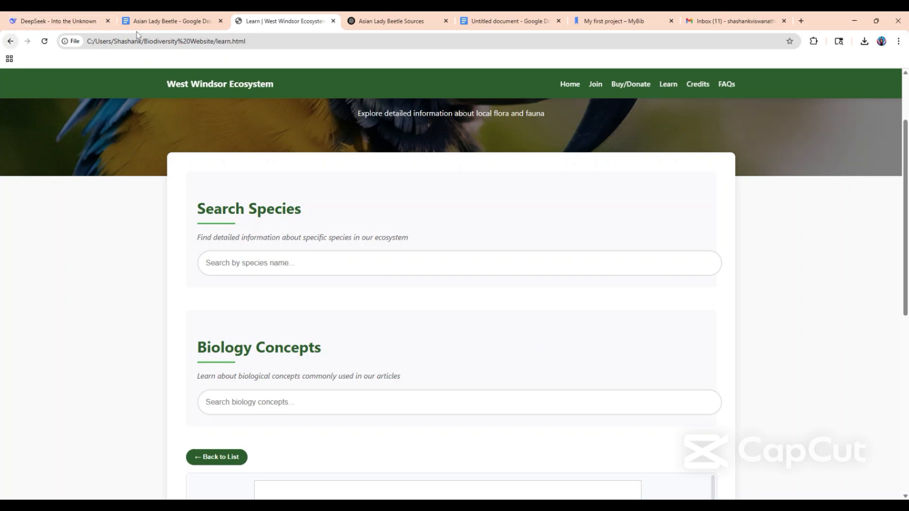
click(407, 20)
click(744, 15)
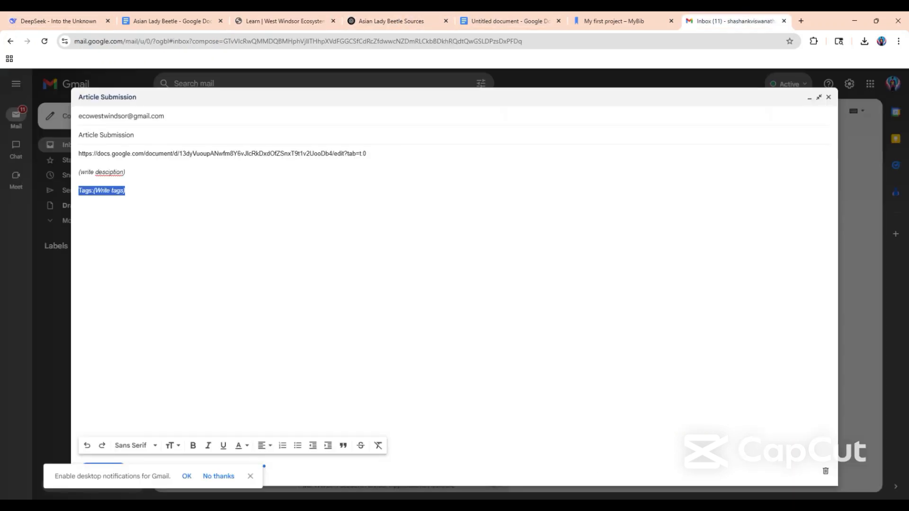
click(125, 190)
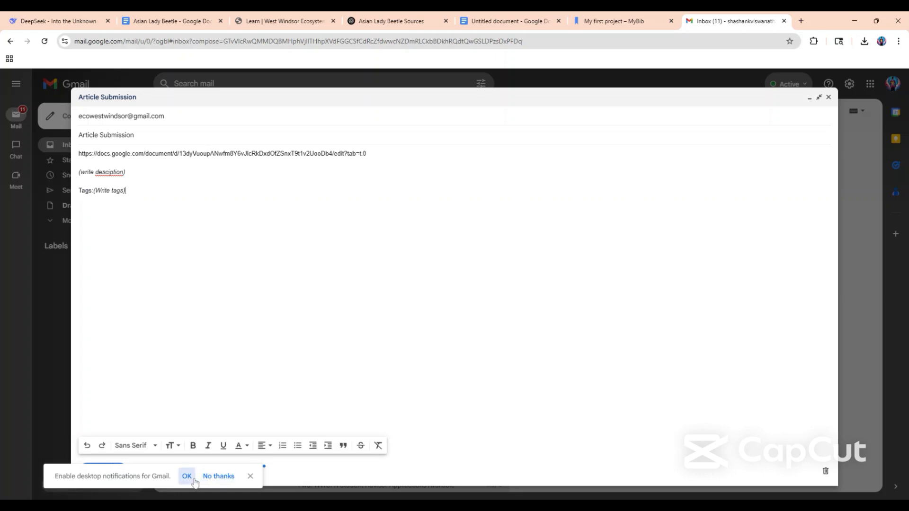
click(193, 480)
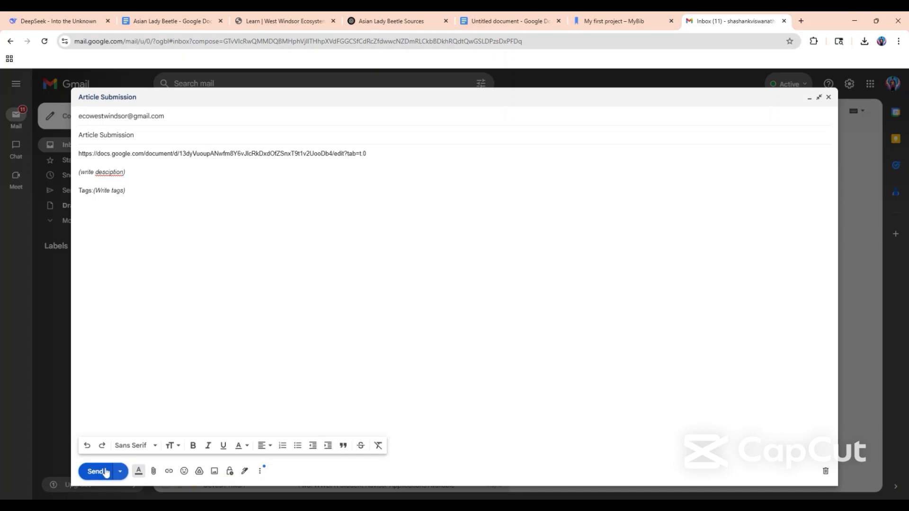